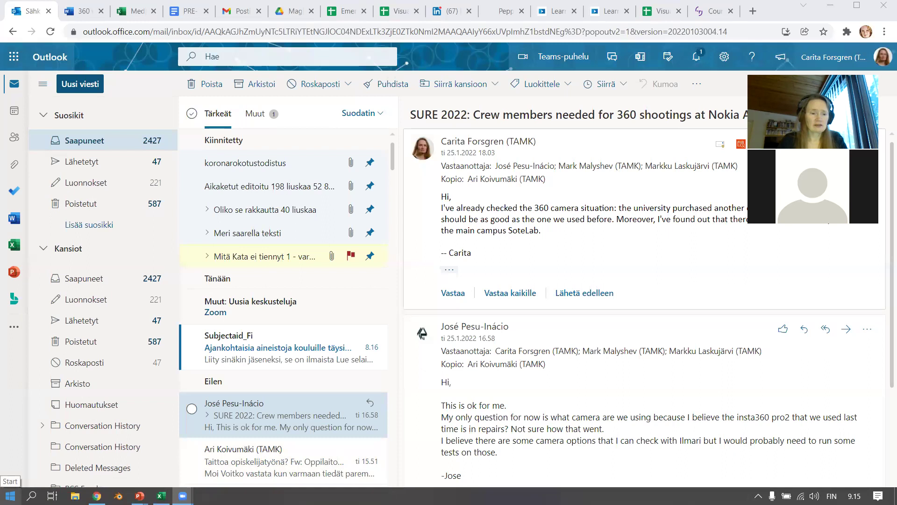
- Open the Start menu's app list and scroll down to Adobe Illustrator 2022
left_click(10, 495)
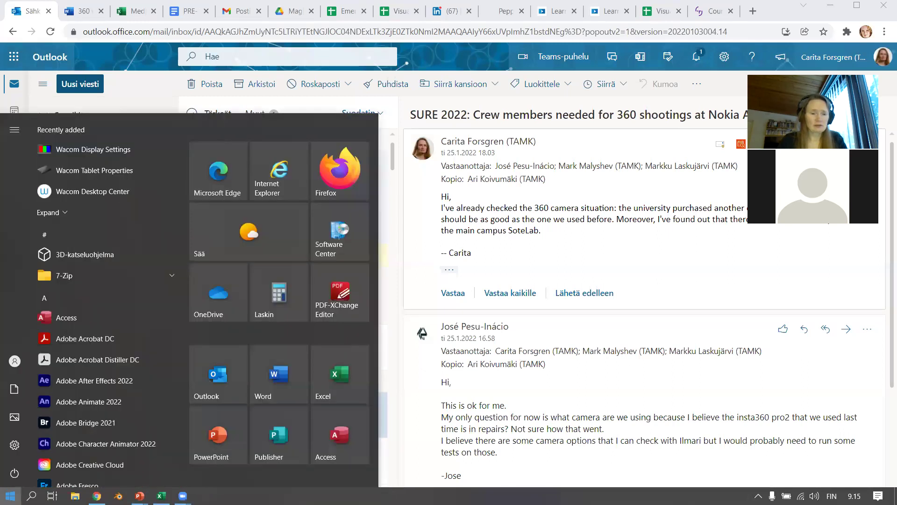
scroll(74, 449, "down", 2)
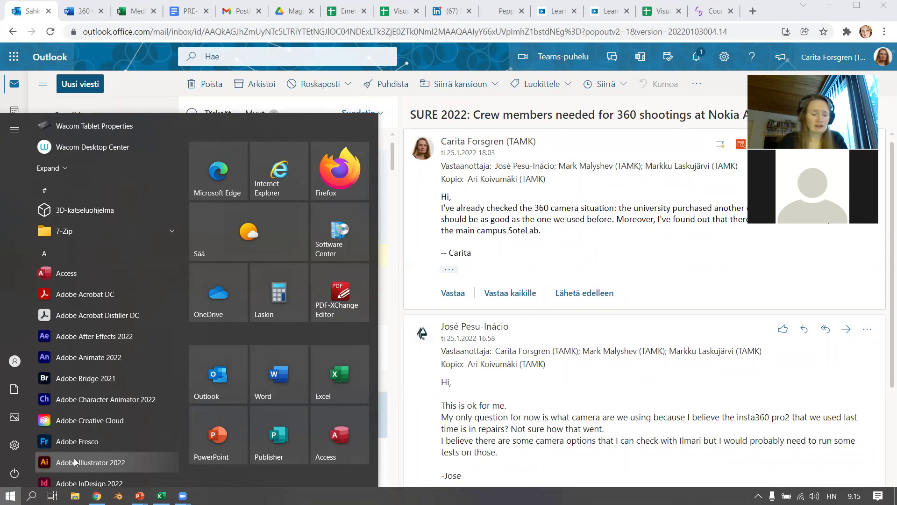
- Launch Adobe Illustrator 2022 from the Start menu and wait for its Home screen
left_click(74, 463)
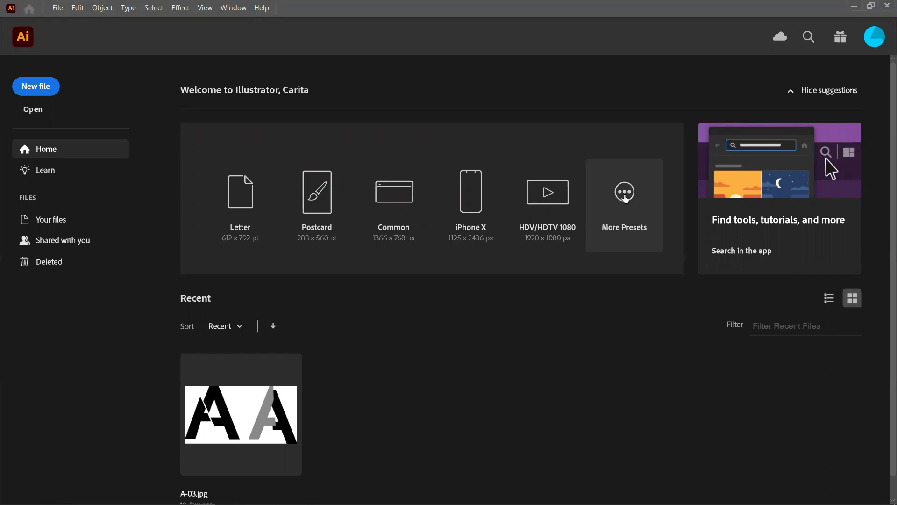
- Open the New Document dialog on the Print presets, showing Letter 612 x 792 pt in CMYK
left_click(625, 199)
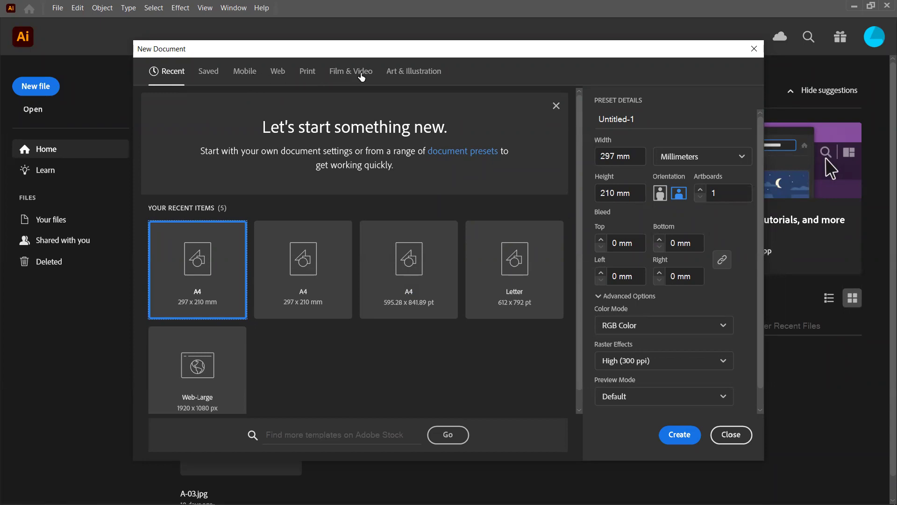
left_click(308, 76)
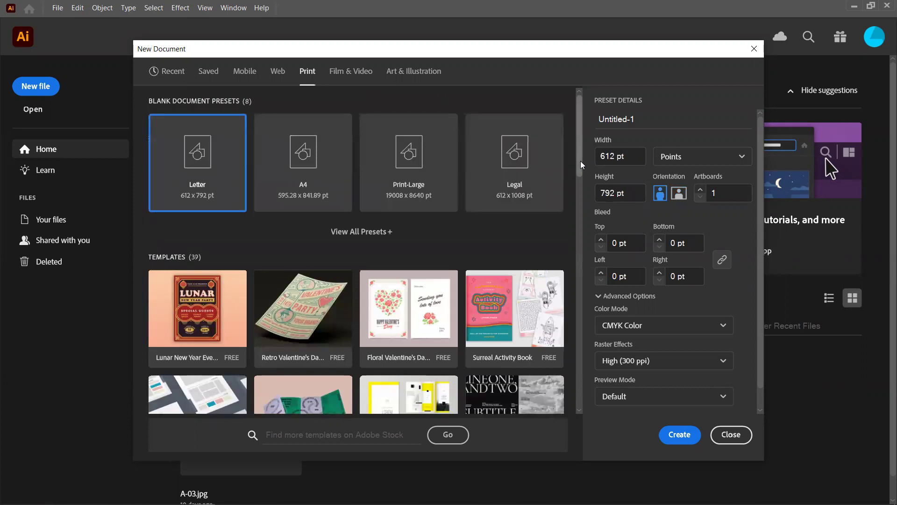
mouse_move(580, 165)
left_mouse_down()
mouse_move(568, 273)
mouse_move(578, 320)
mouse_move(569, 388)
mouse_move(600, 300)
mouse_move(599, 158)
left_mouse_up()
- Show the Film & Video presets, with HDV 720 at 1280 x 720 px in RGB
left_click(361, 74)
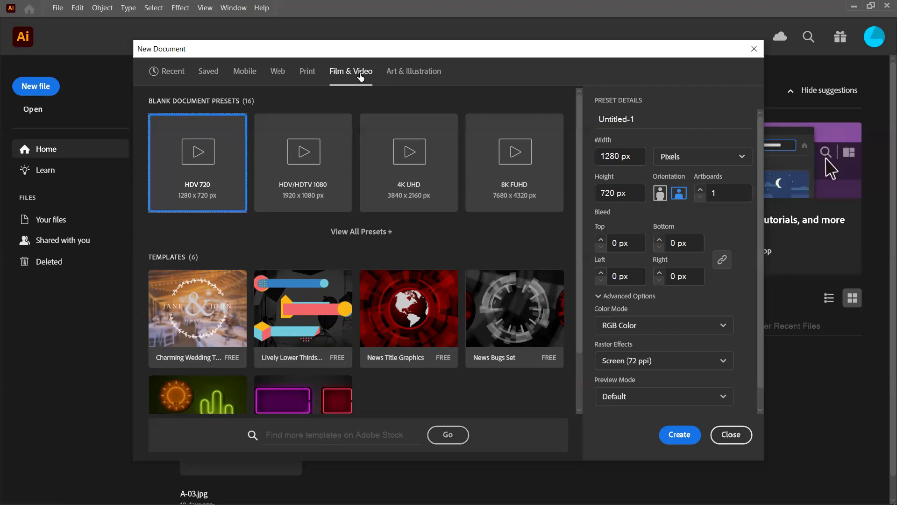
- Browse all Film & Video presets, then show Art & Illustration with Postcard 288 x 560 pt
left_click(353, 232)
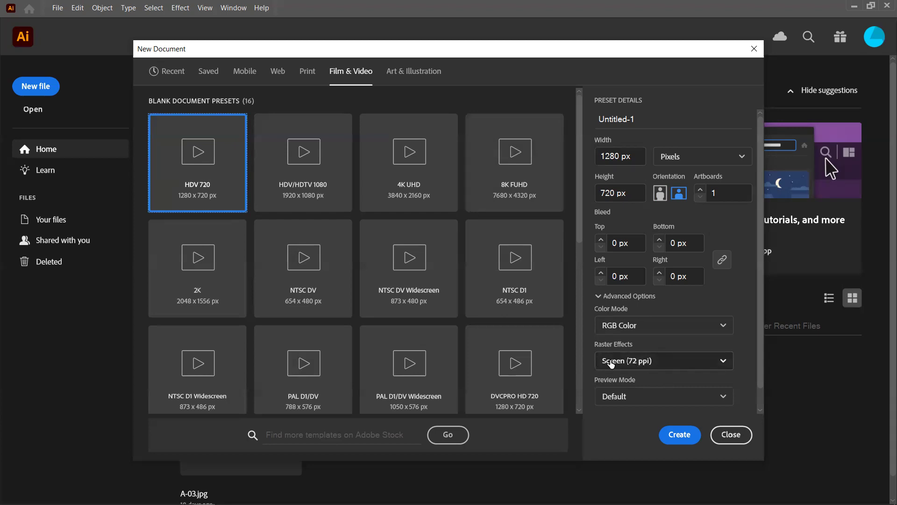
left_click(406, 74)
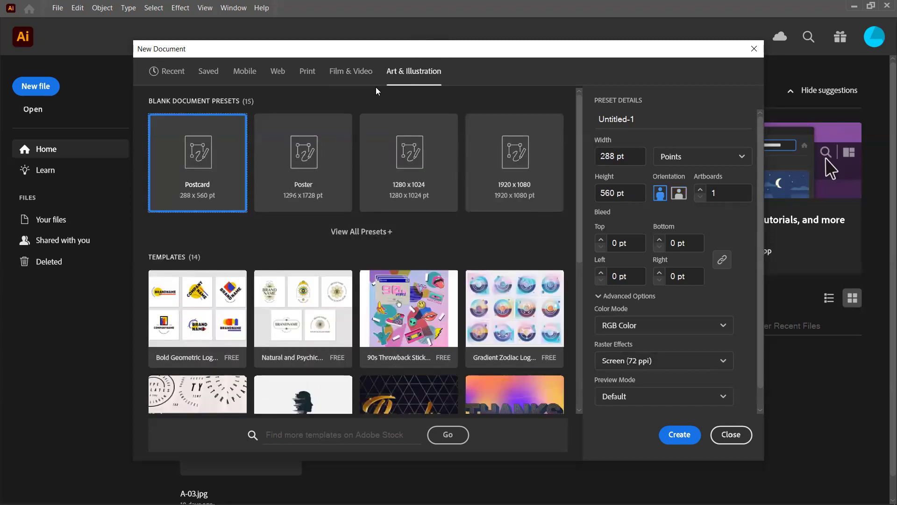
- Expand all Web presets, including the 1280 x 800, MacBook and iMac sizes, and scroll through the list
left_click(277, 74)
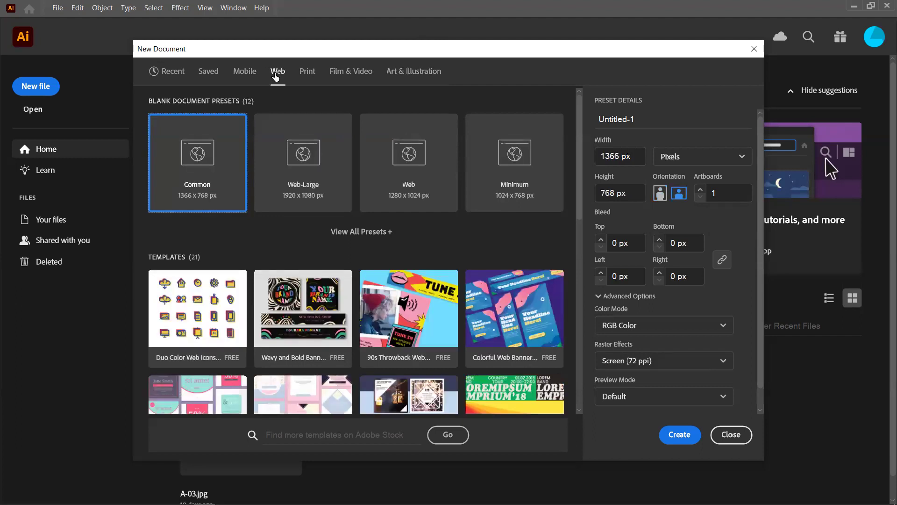
left_click(367, 233)
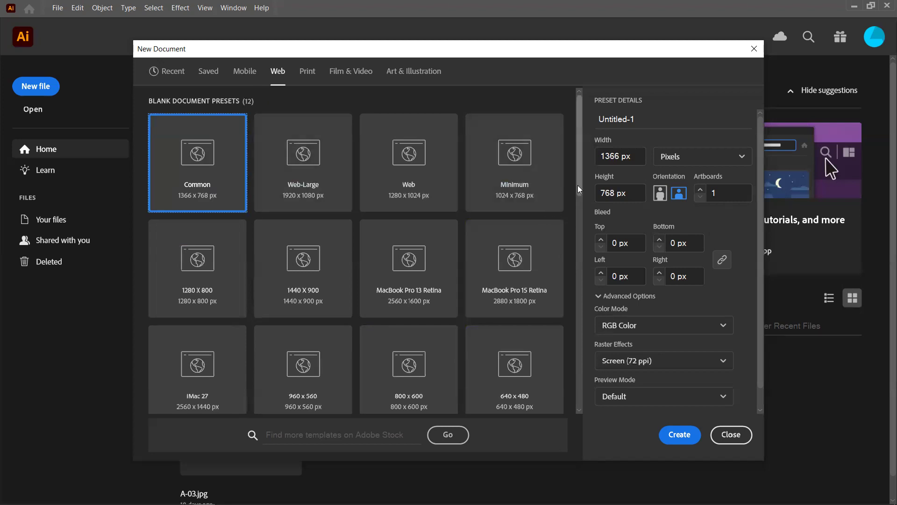
left_click_drag(577, 185, 565, 322)
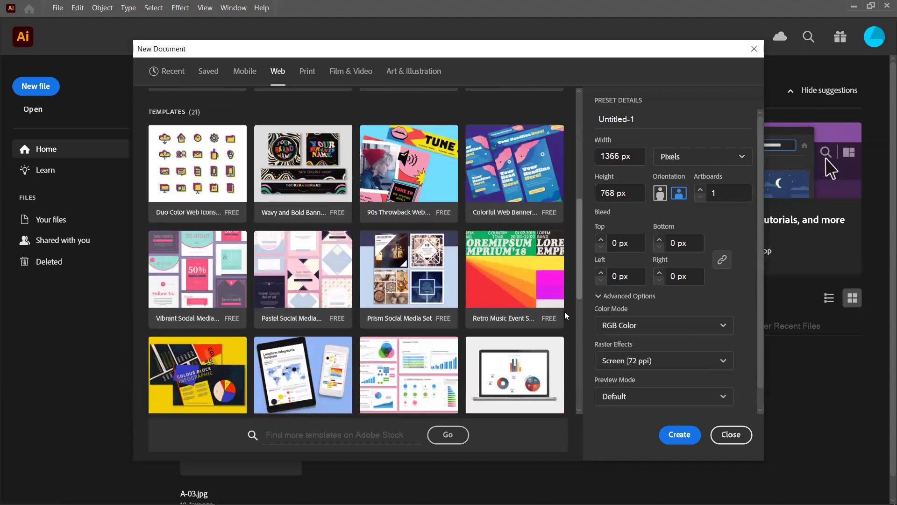
left_click_drag(564, 323, 569, 187)
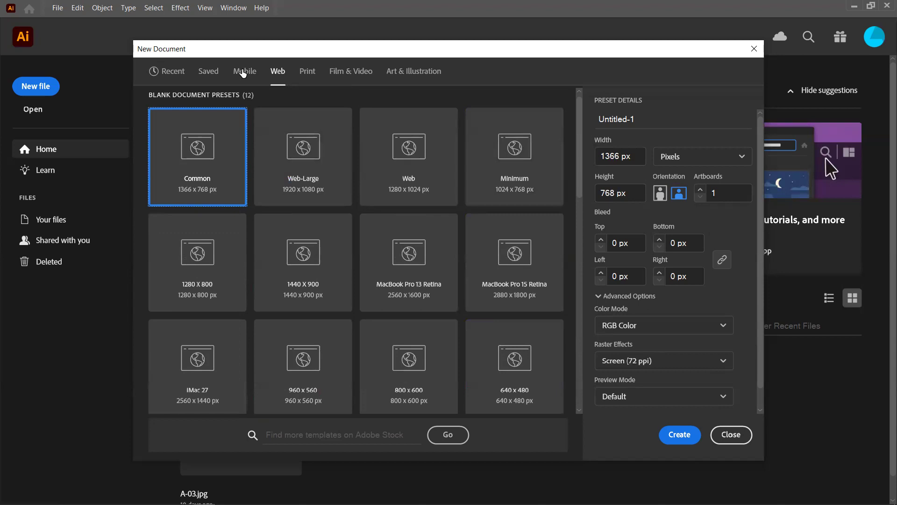
left_click(242, 72)
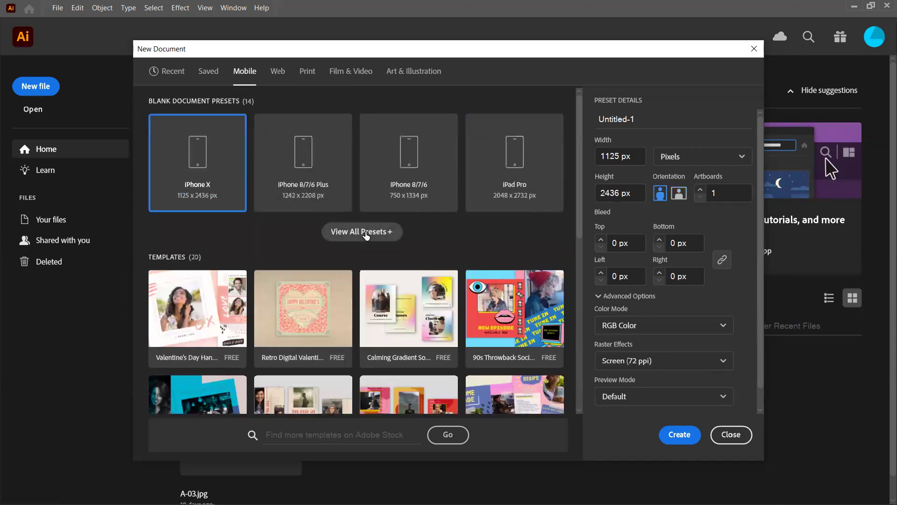
left_click(364, 232)
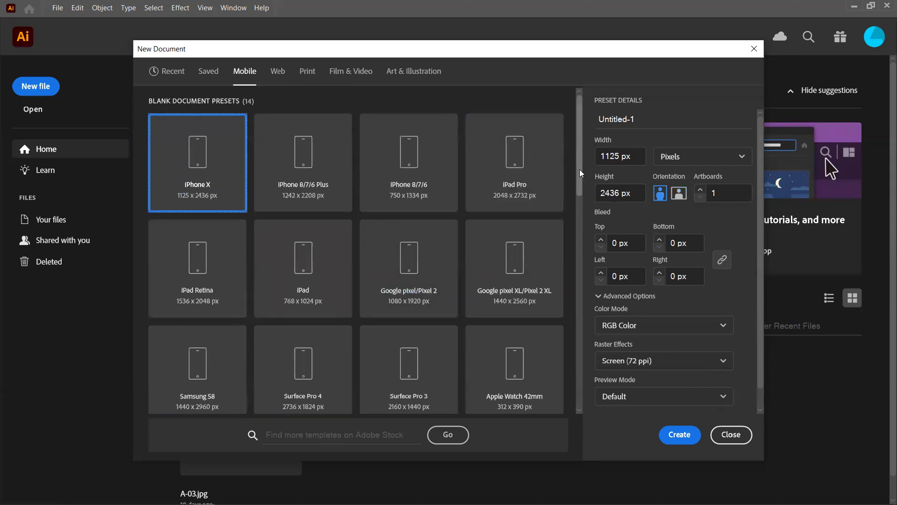
left_click_drag(579, 169, 576, 183)
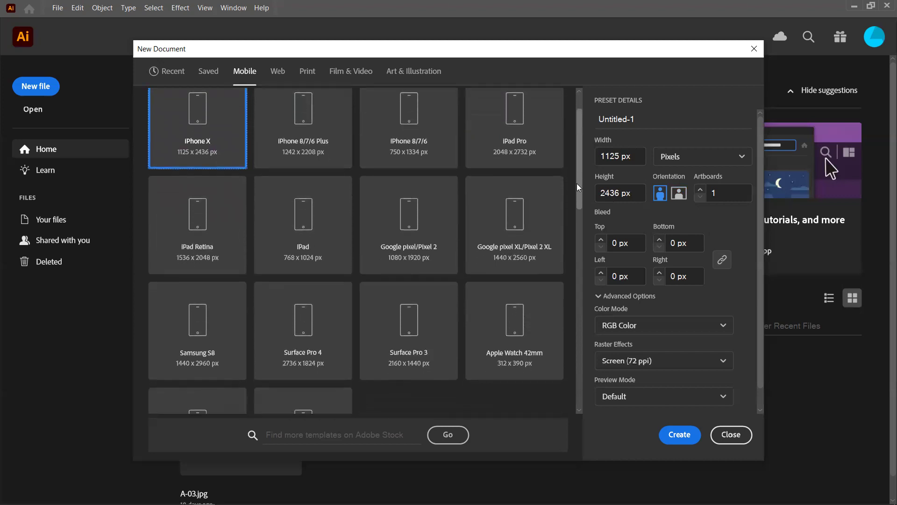
left_click(171, 232)
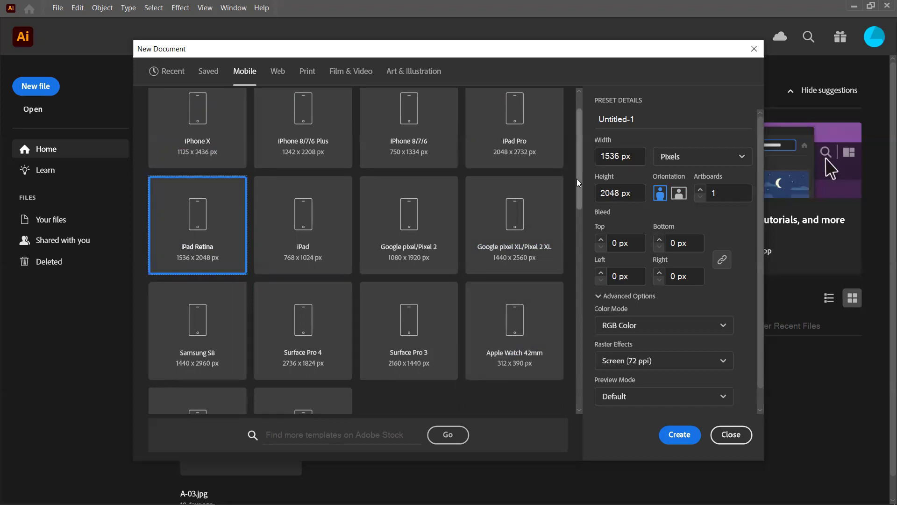
mouse_move(577, 179)
left_mouse_down()
mouse_move(569, 233)
mouse_move(580, 140)
left_mouse_up()
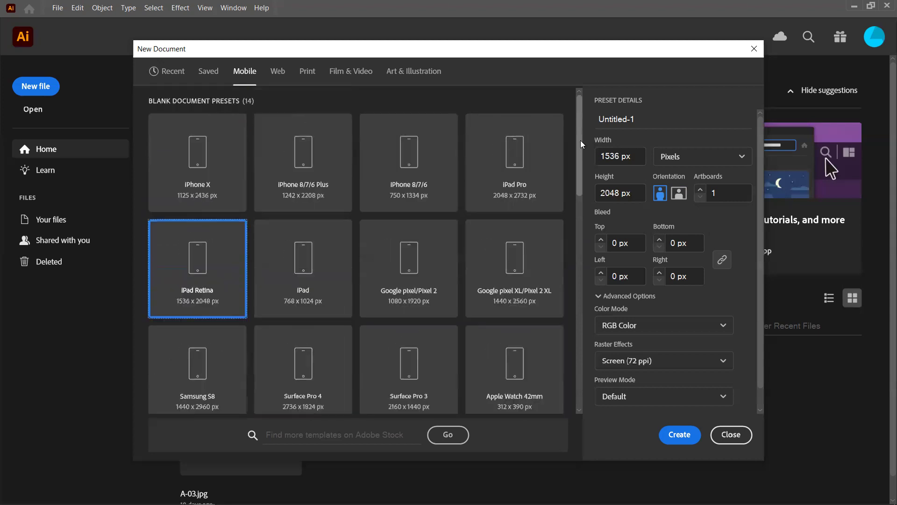
- Choose the Print A4 preset in Millimeters and landscape orientation, 297 x 210 mm
left_click(307, 73)
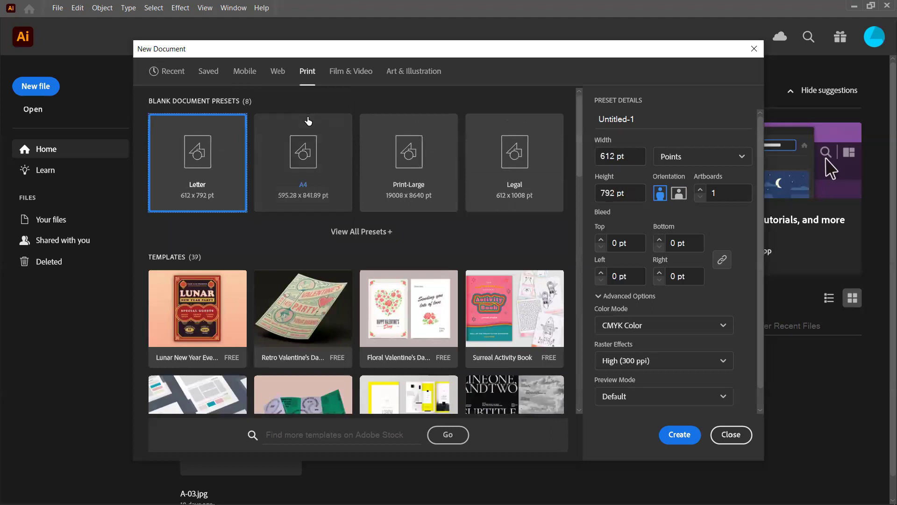
left_click(307, 161)
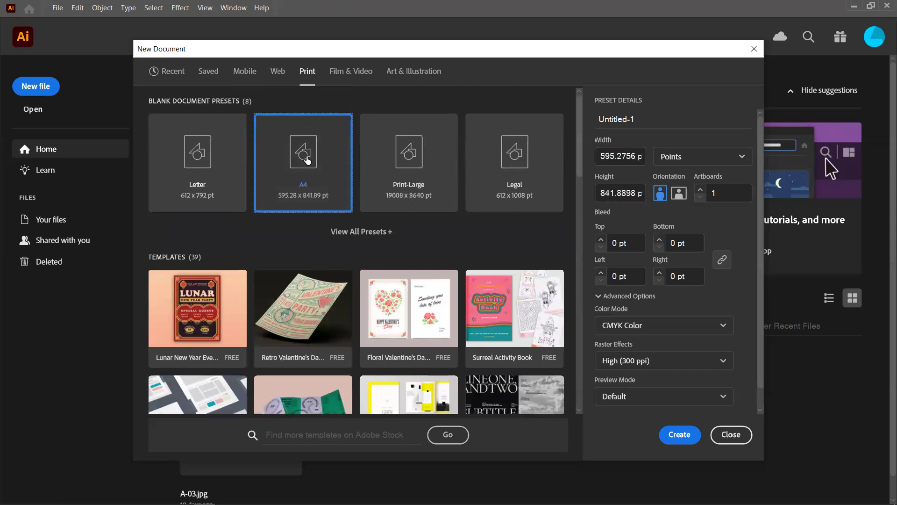
left_click(731, 163)
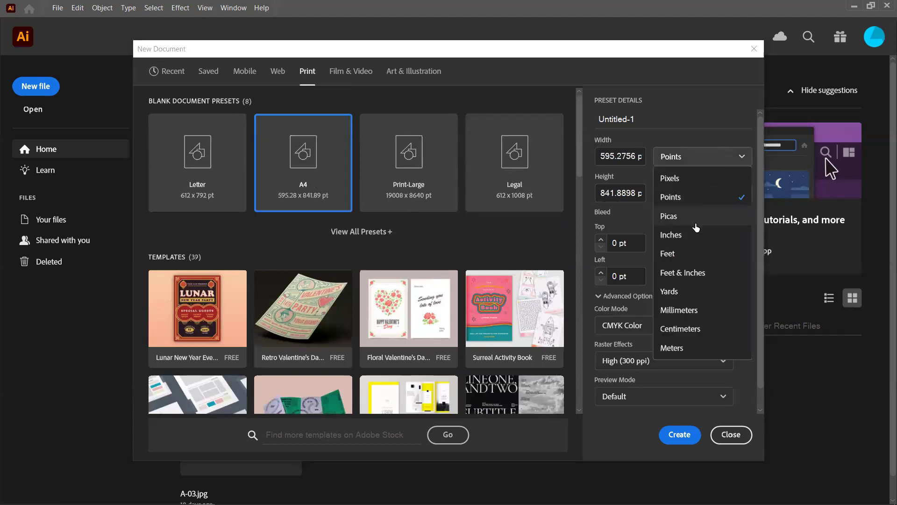
left_click(684, 310)
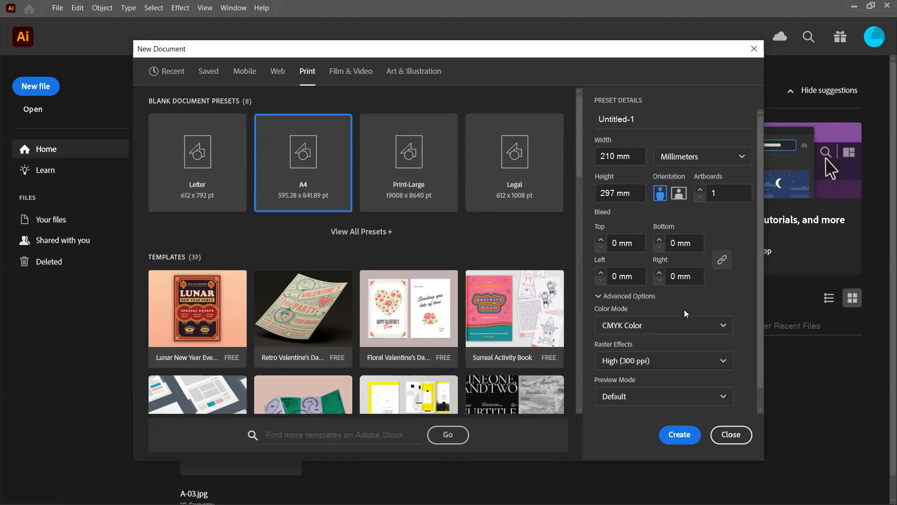
left_click(679, 195)
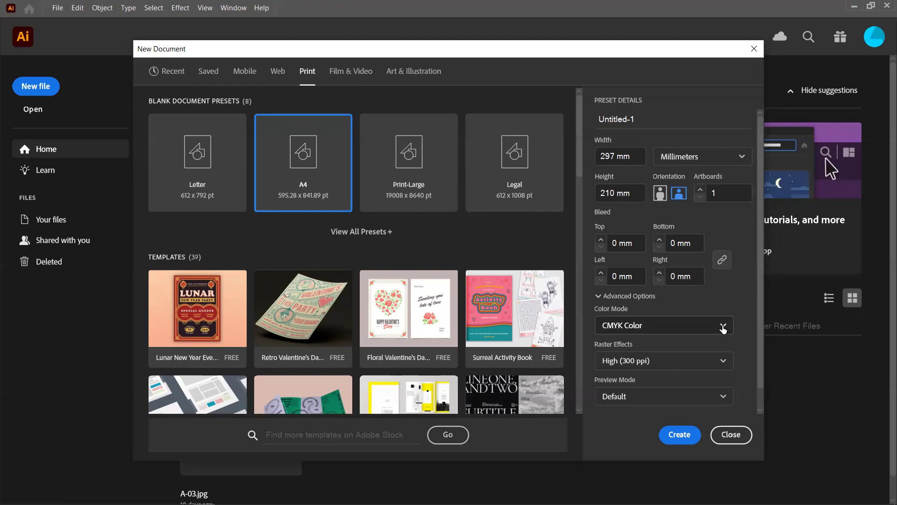
- Set the color mode to RGB Color and create the Untitled-1 document
left_click(722, 329)
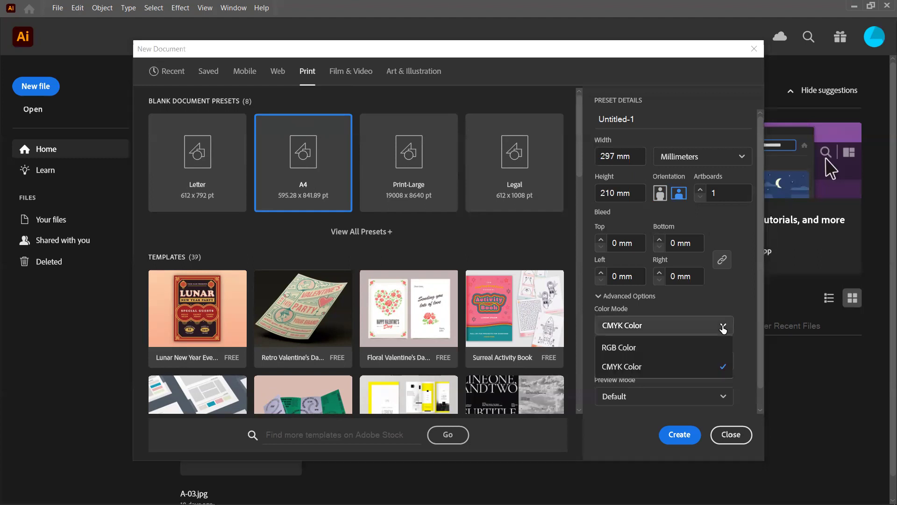
left_click(693, 351)
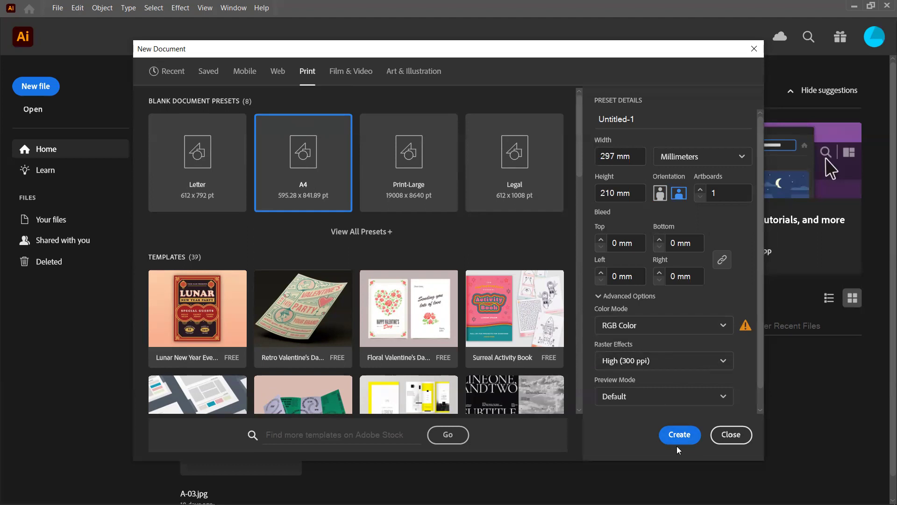
left_click(685, 435)
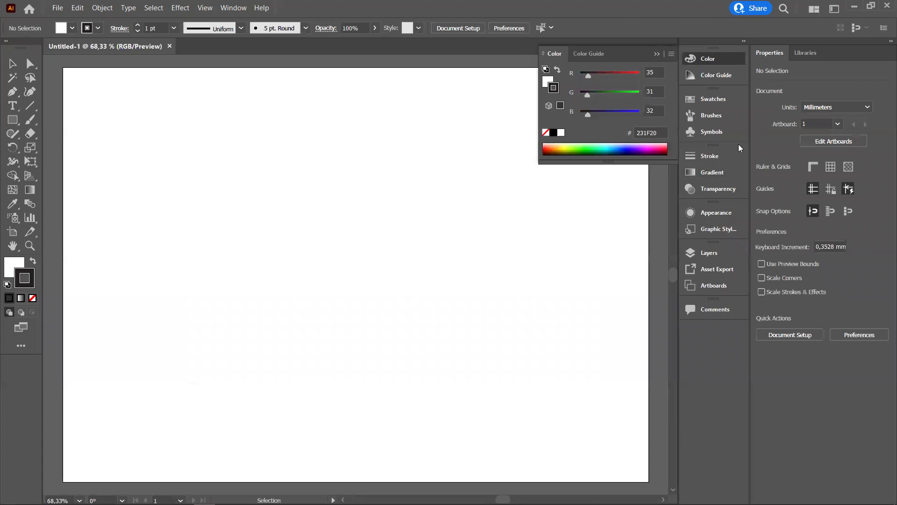
- Collapse the floating Color panel flyout from the panel dock
left_click(717, 58)
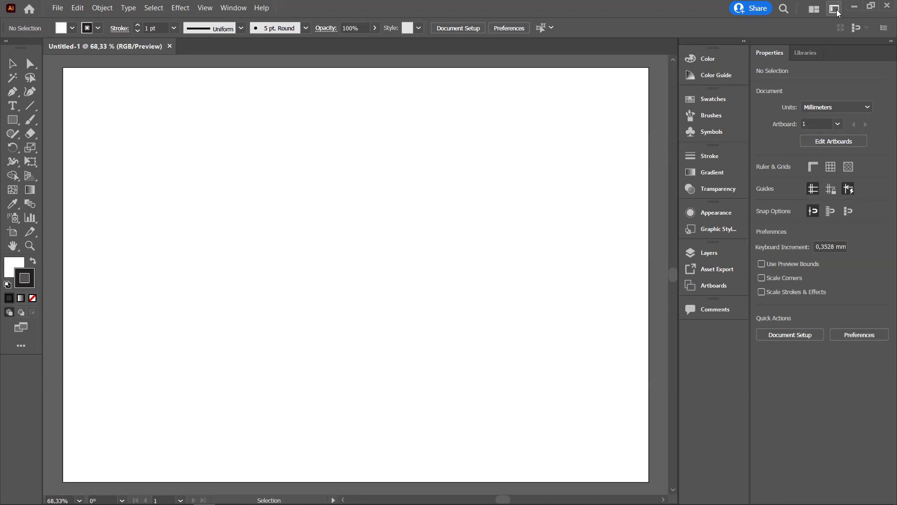
- Select Essentials from the workspace switcher menu
left_click(834, 9)
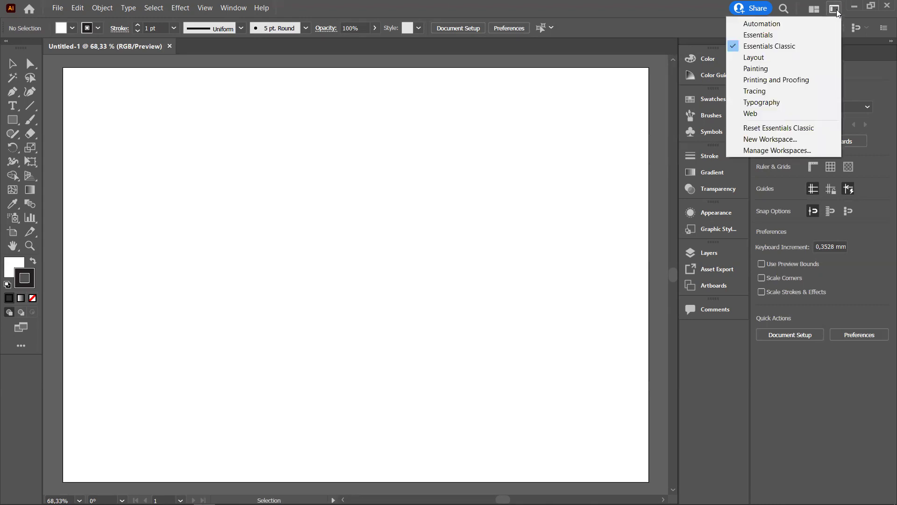
left_click(789, 39)
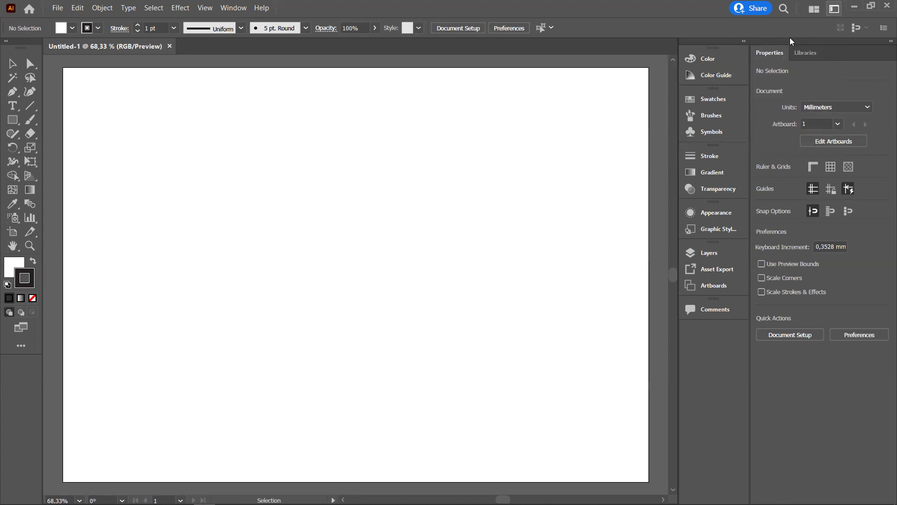
left_click(835, 8)
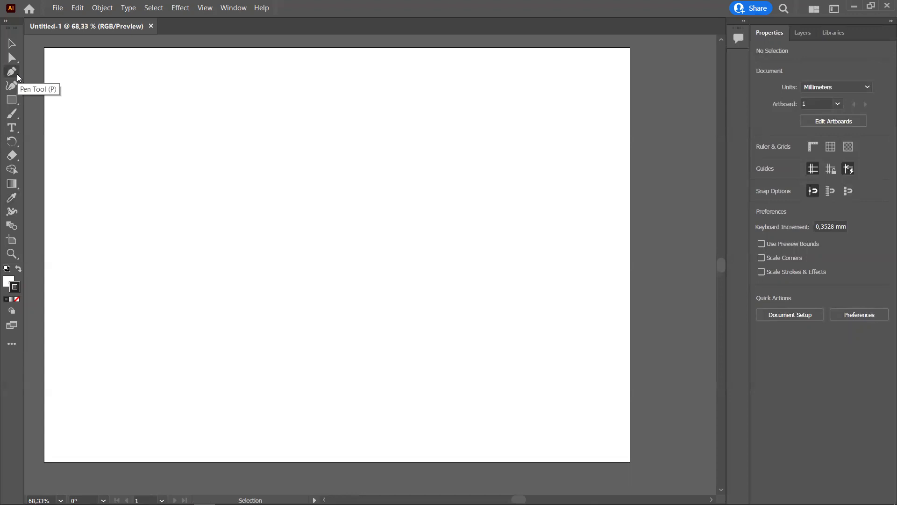
- Make Direct Selection the active tool after browsing the Pen flyout, then open the workspace list
left_click(18, 76)
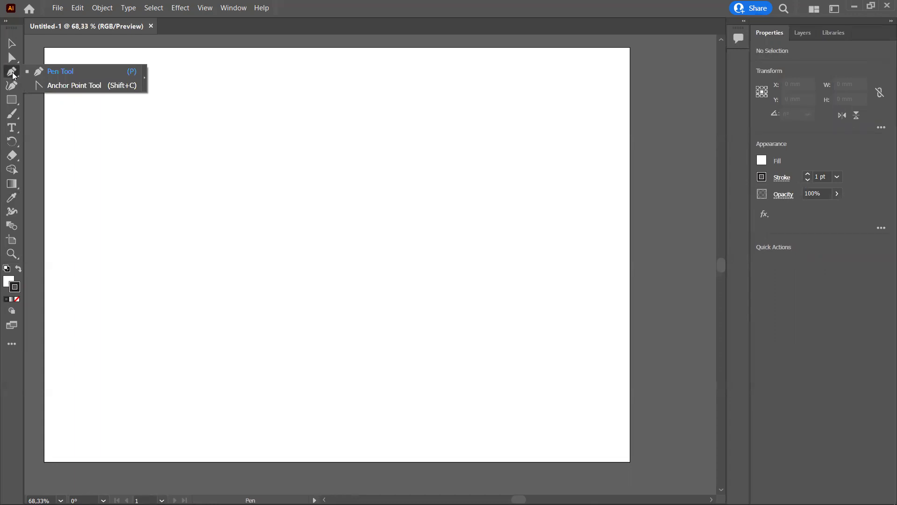
left_click(13, 73)
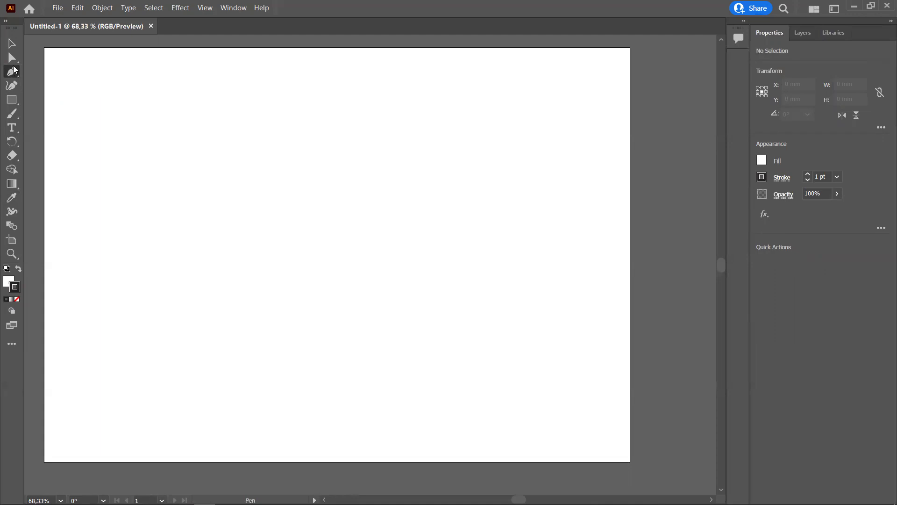
left_click(14, 60)
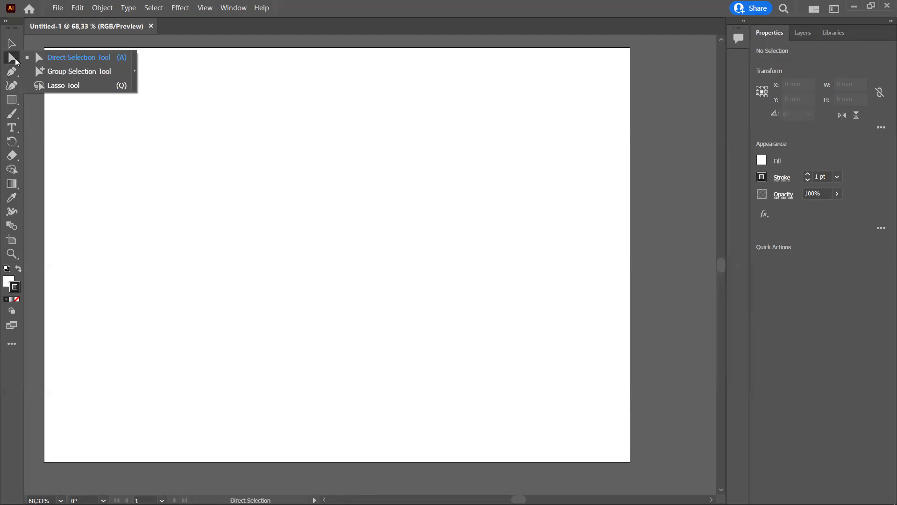
left_click(16, 62)
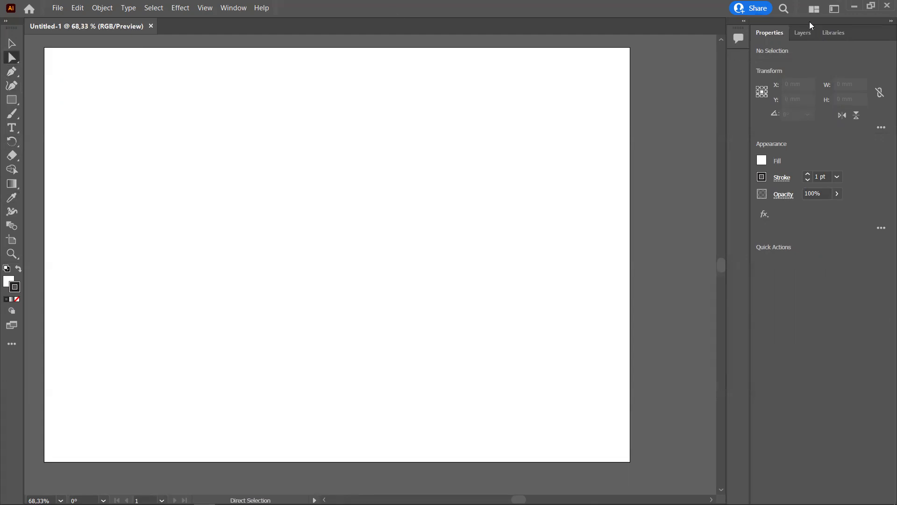
left_click(835, 11)
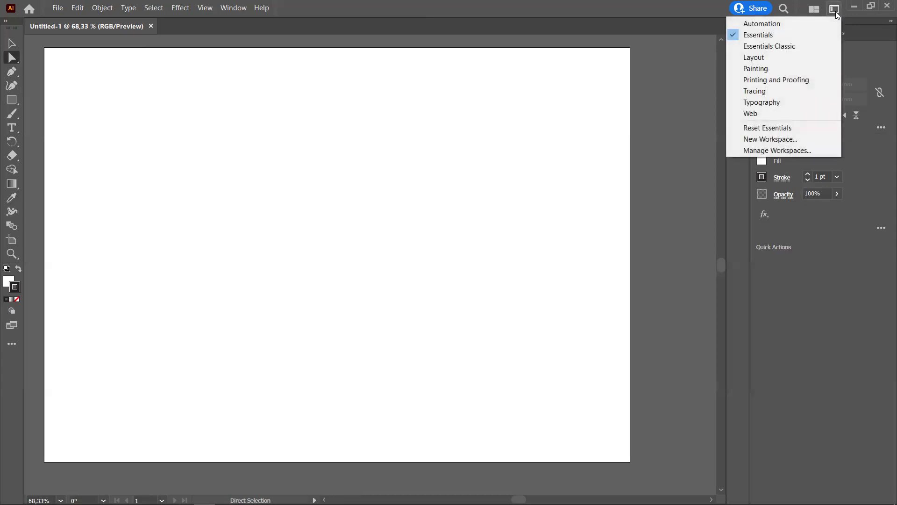
- Apply the Layout workspace and confirm it in the workspace list
left_click(797, 58)
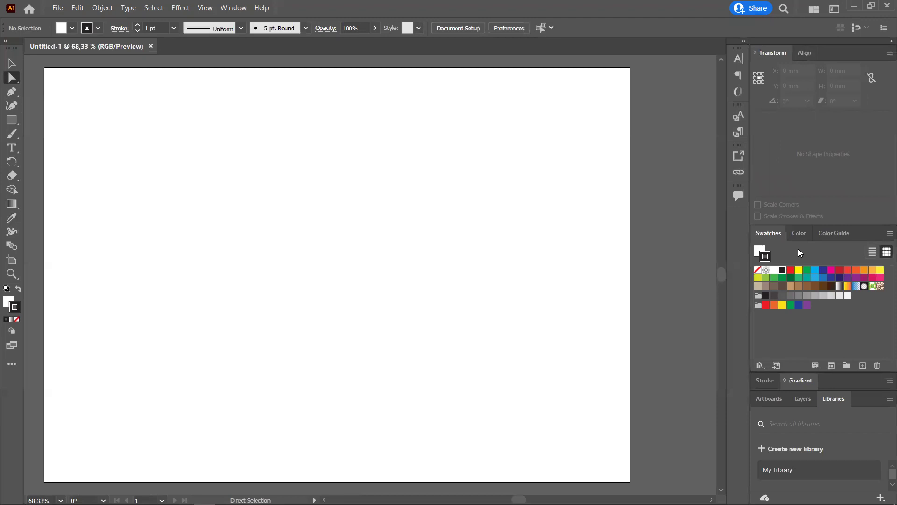
left_click(835, 9)
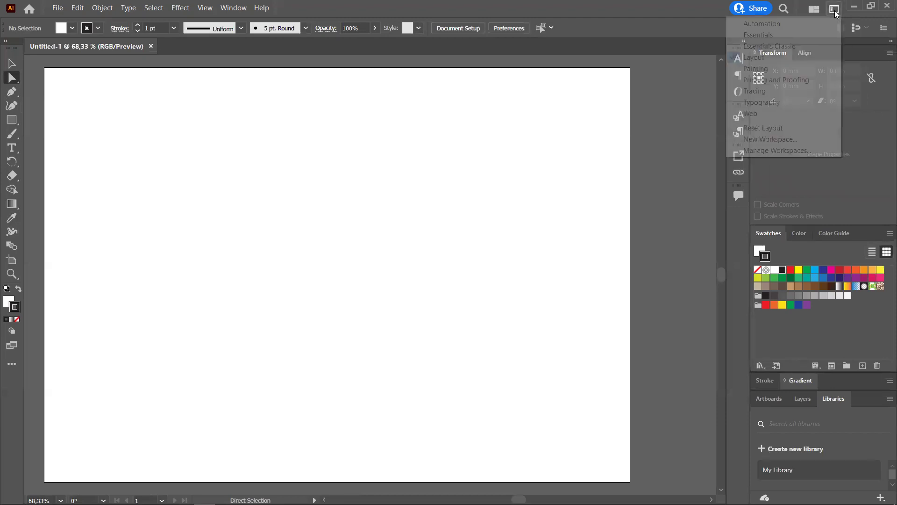
left_click(695, 132)
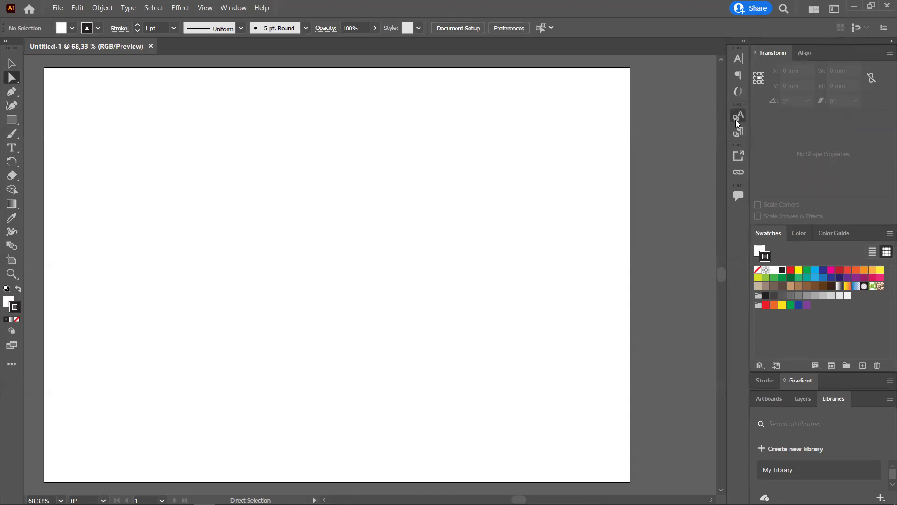
- Open and close the Character Styles panel, then reopen the workspace list
left_click(735, 120)
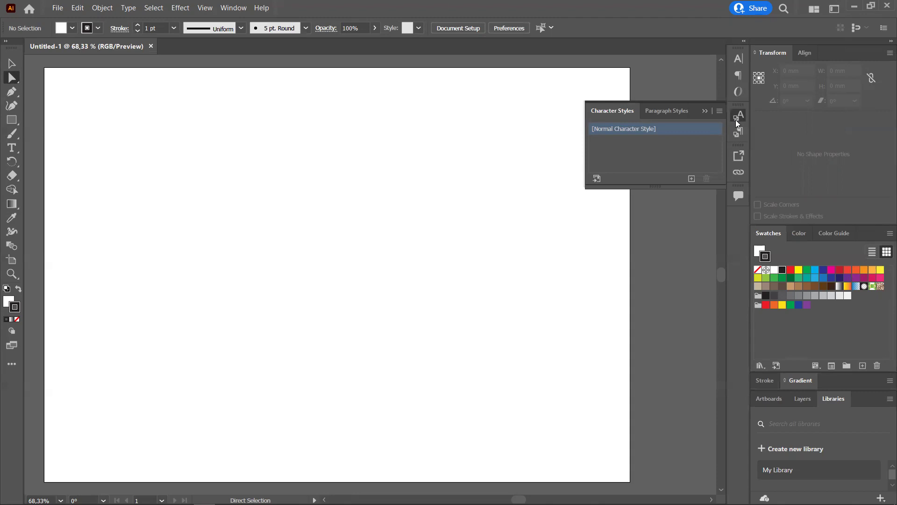
left_click(735, 120)
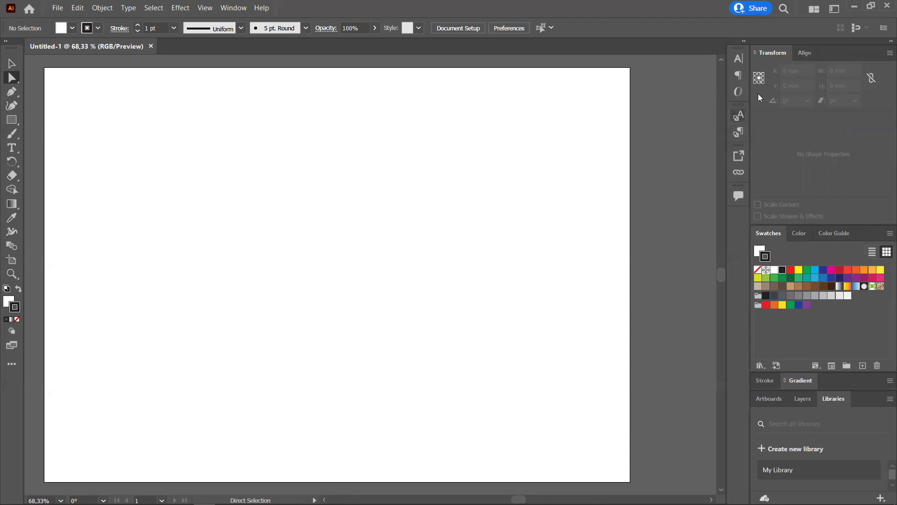
left_click(834, 9)
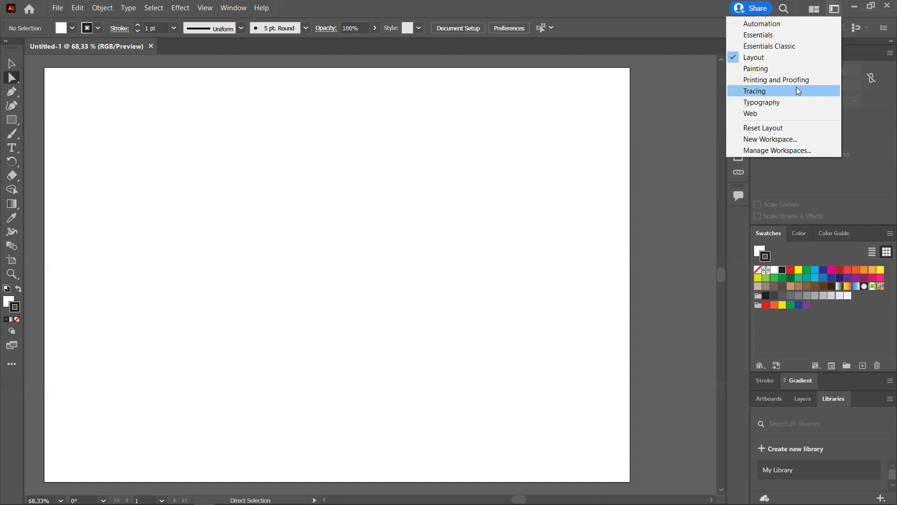
- Apply the Tracing workspace, view its Image Trace and Properties panels, and reopen the workspace list
left_click(796, 90)
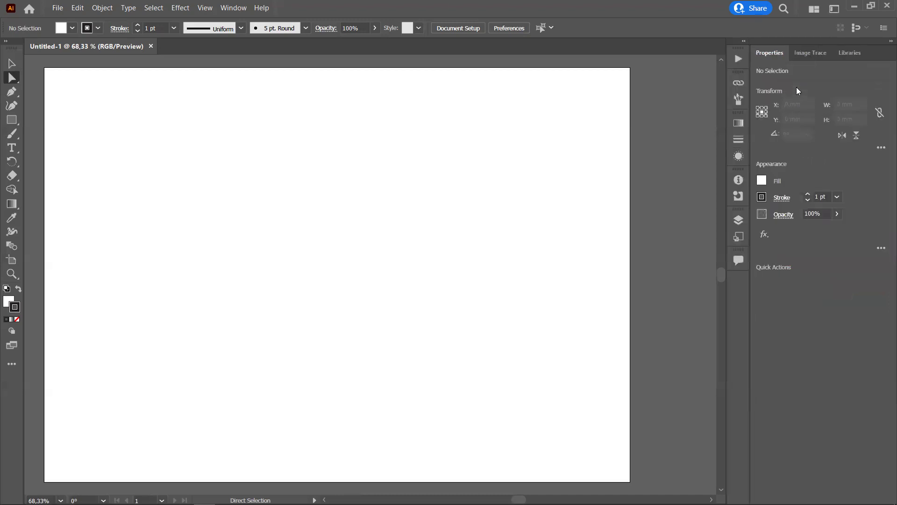
left_click(805, 56)
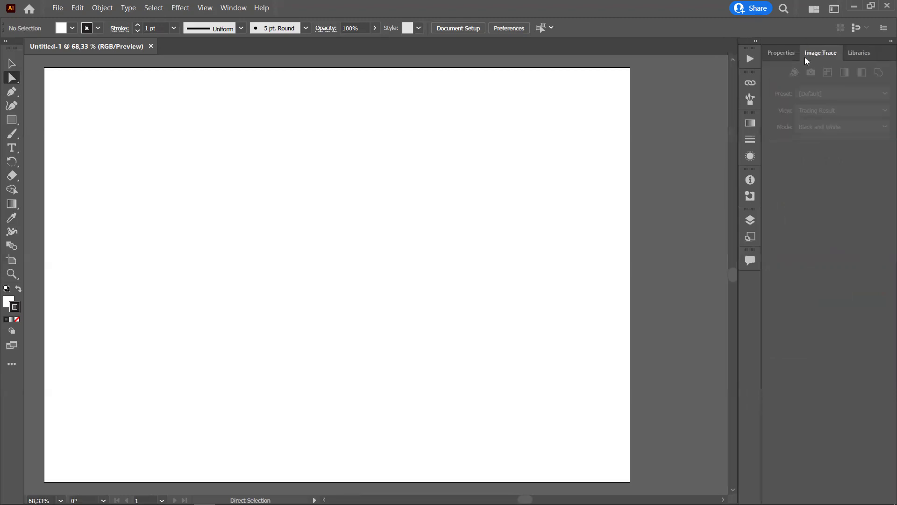
left_click(766, 53)
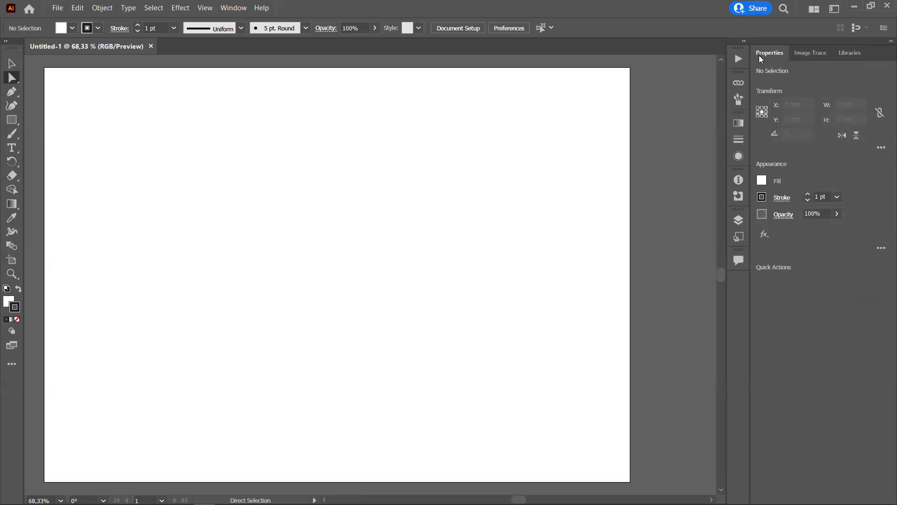
left_click(833, 9)
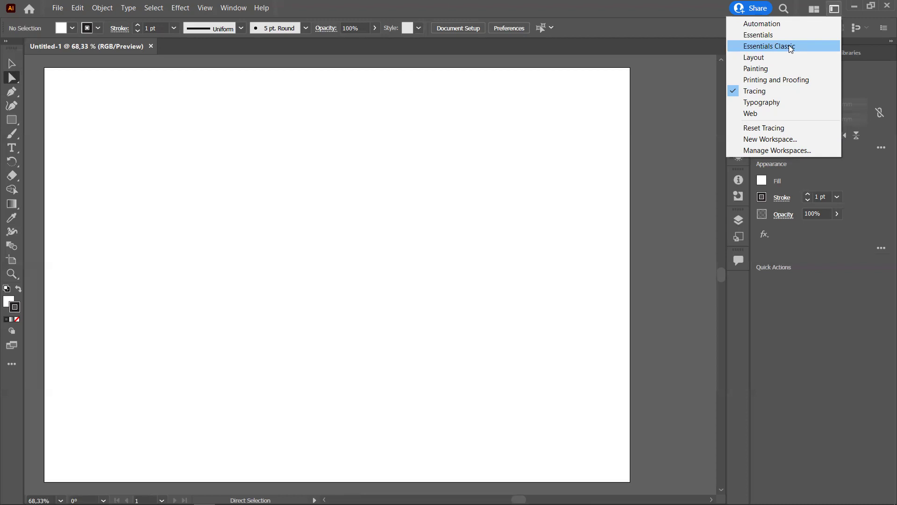
- Choose Essentials Classic from the workspace list
left_click(789, 48)
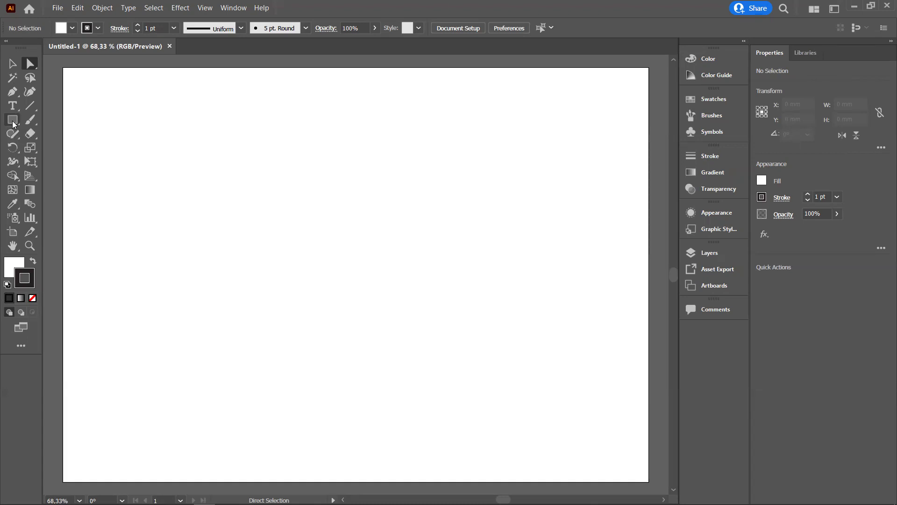
- Draw a circle near the artboard's top left with the Ellipse tool
left_click(12, 120)
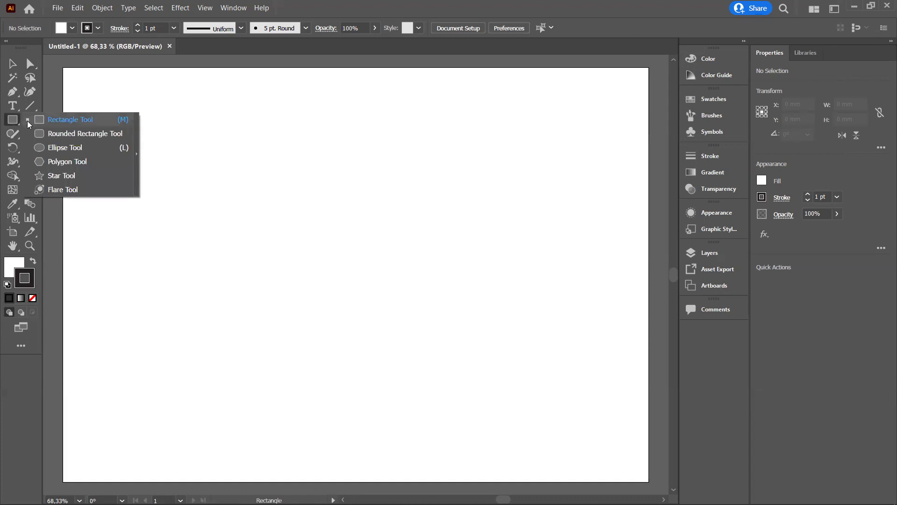
left_click(68, 149)
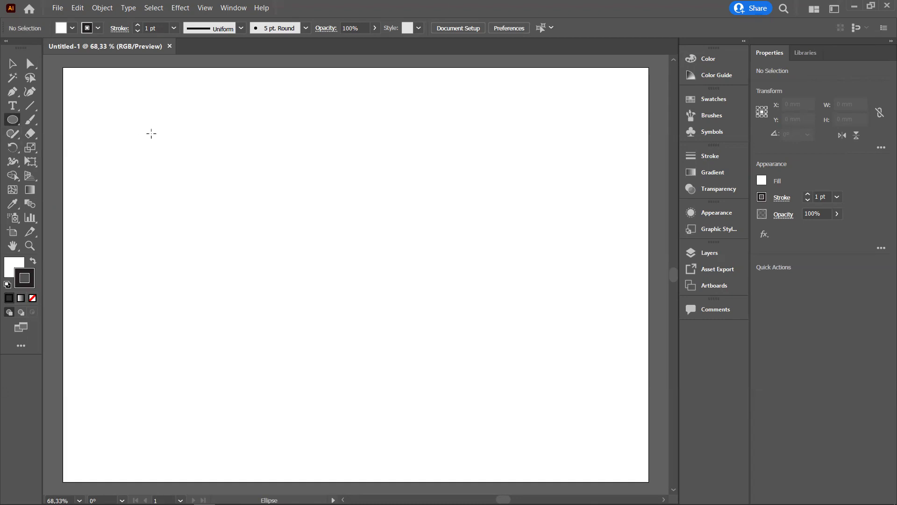
mouse_move(136, 120)
left_mouse_down()
mouse_move(268, 234)
mouse_move(205, 202)
mouse_move(289, 244)
mouse_move(212, 217)
mouse_move(245, 221)
mouse_move(200, 206)
mouse_move(293, 189)
mouse_move(204, 220)
mouse_move(296, 217)
mouse_move(262, 256)
mouse_move(262, 243)
mouse_move(232, 240)
left_mouse_up()
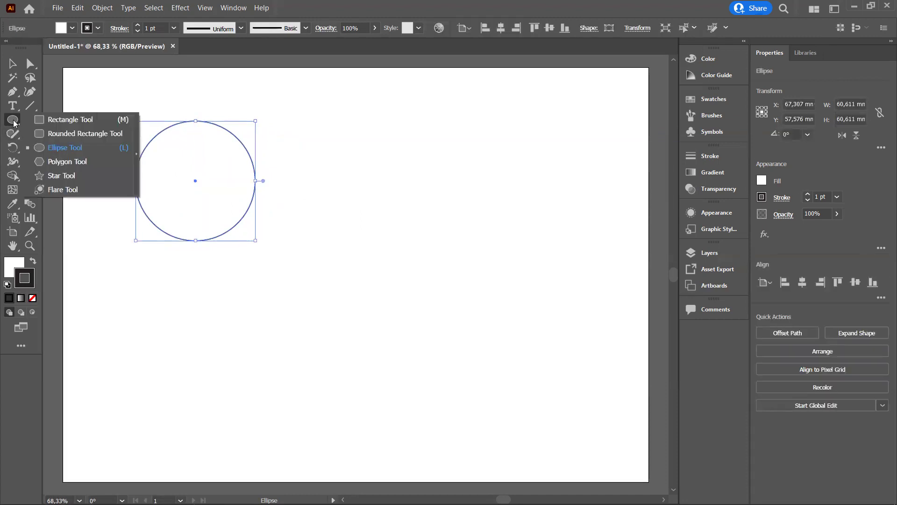
- Draw a wide rectangle at top right and a roughly 46 mm square below it
left_click_drag(14, 123, 47, 120)
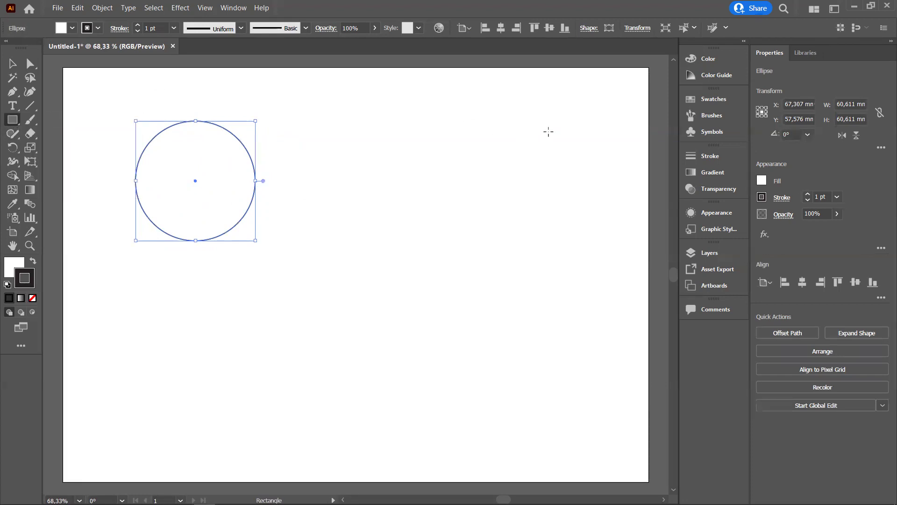
left_click_drag(549, 132, 377, 195)
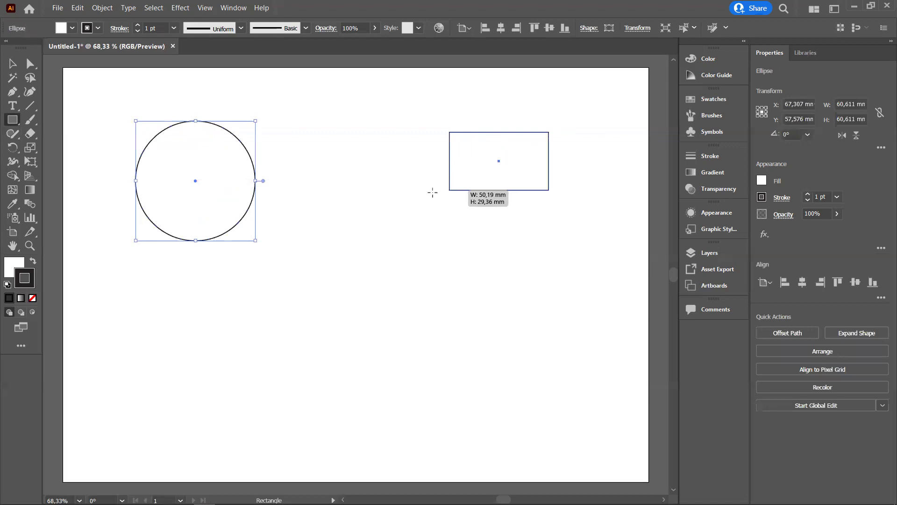
mouse_move(377, 196)
left_mouse_down()
mouse_move(358, 203)
mouse_move(365, 202)
left_mouse_up()
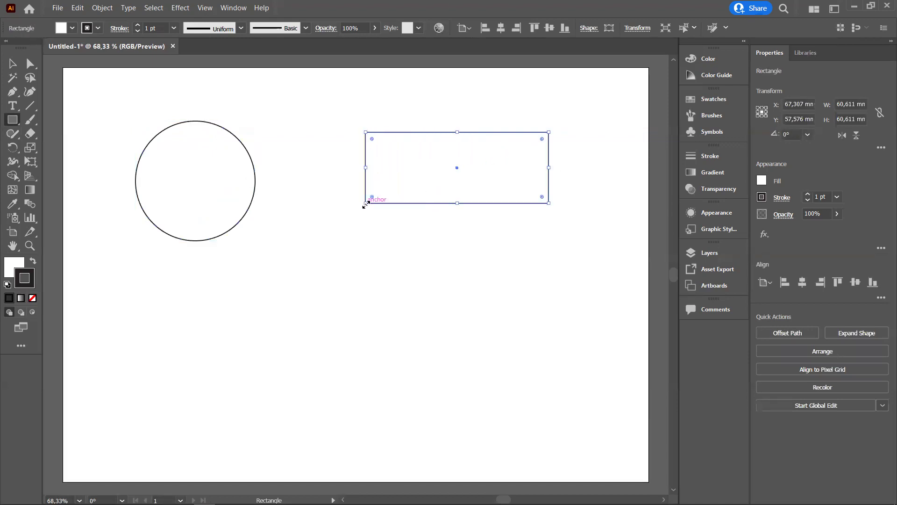
left_click_drag(412, 245, 503, 335)
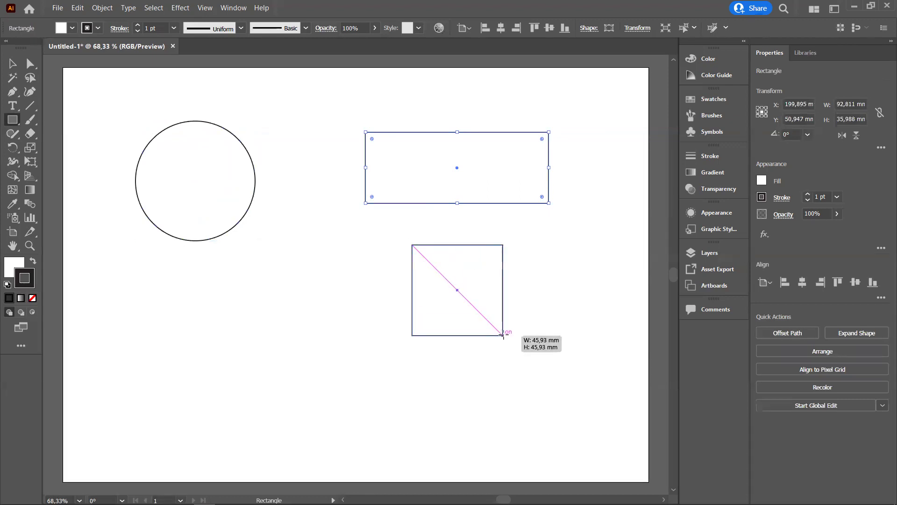
left_click_drag(502, 335, 502, 335)
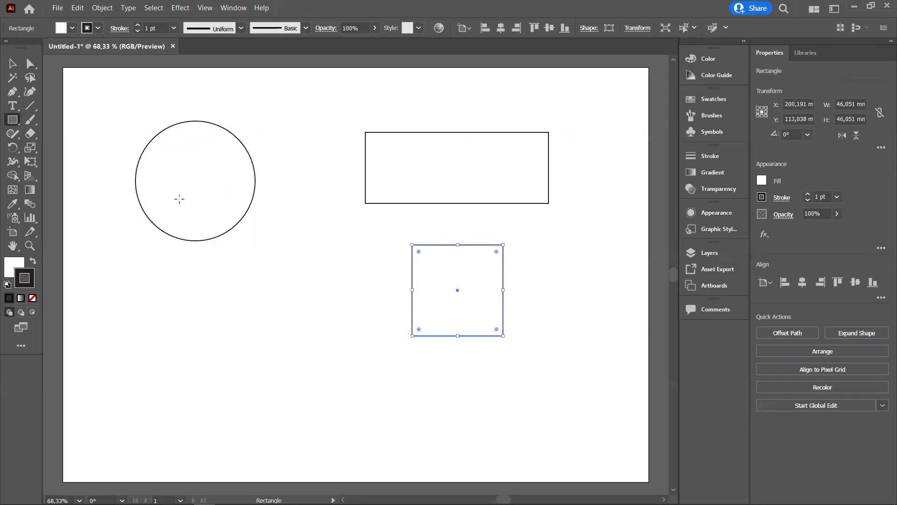
- Zoom in on the circle
scroll(176, 201, "left", 1)
scroll(176, 201, "right", 5)
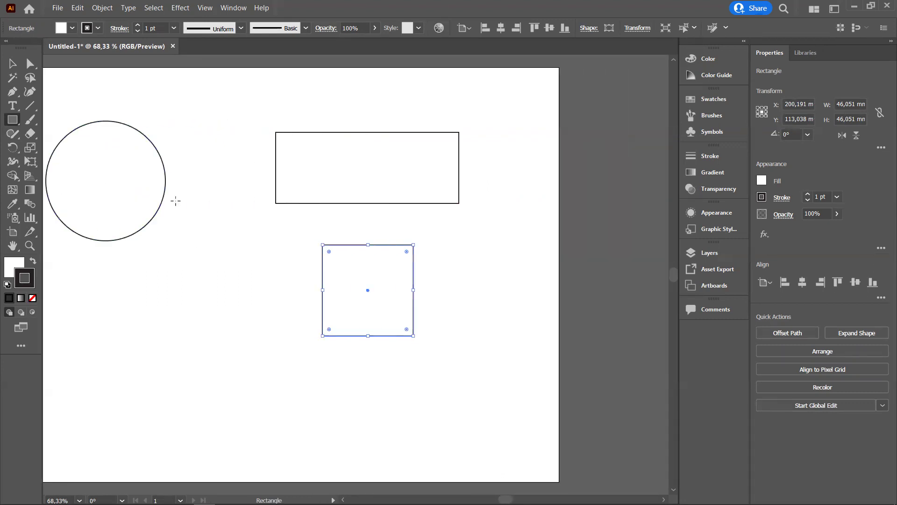
scroll(176, 201, "left", 5)
key("z")
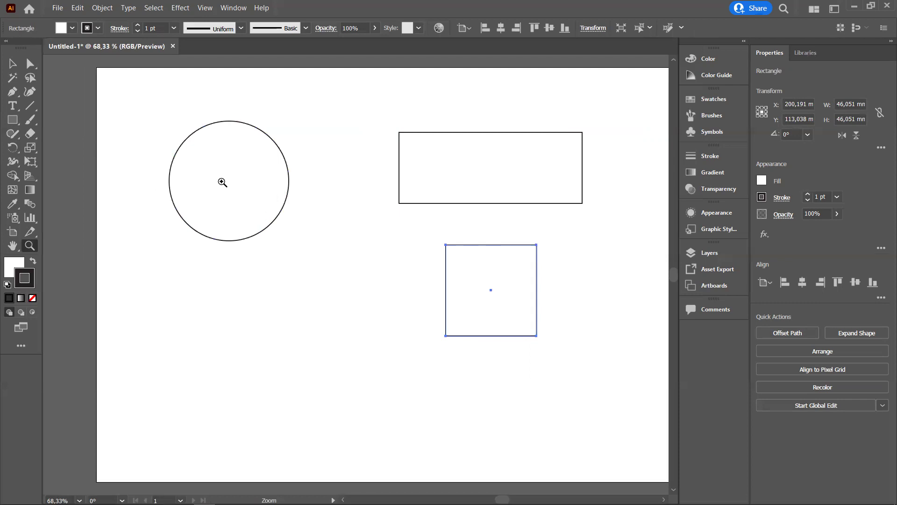
left_click(222, 183)
- Zoom further into the circle, then return to the Selection tool
left_click(386, 279)
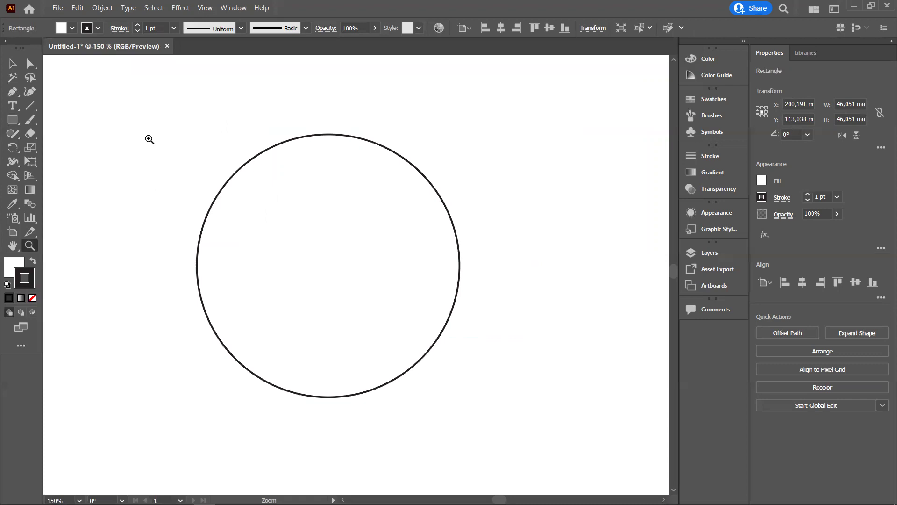
left_click(13, 66)
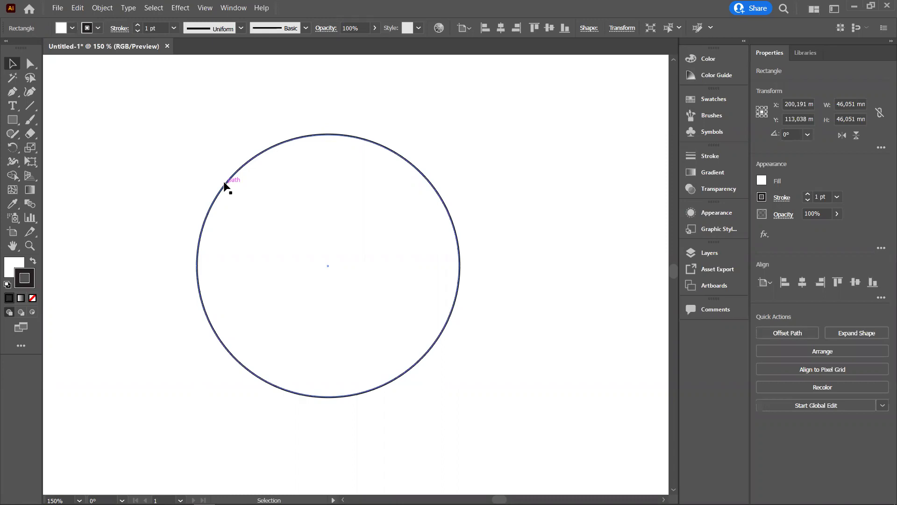
- Shrink the circle to 51,184 mm, undo the trial squash and rotation, then switch to Direct Selection
left_click(225, 185)
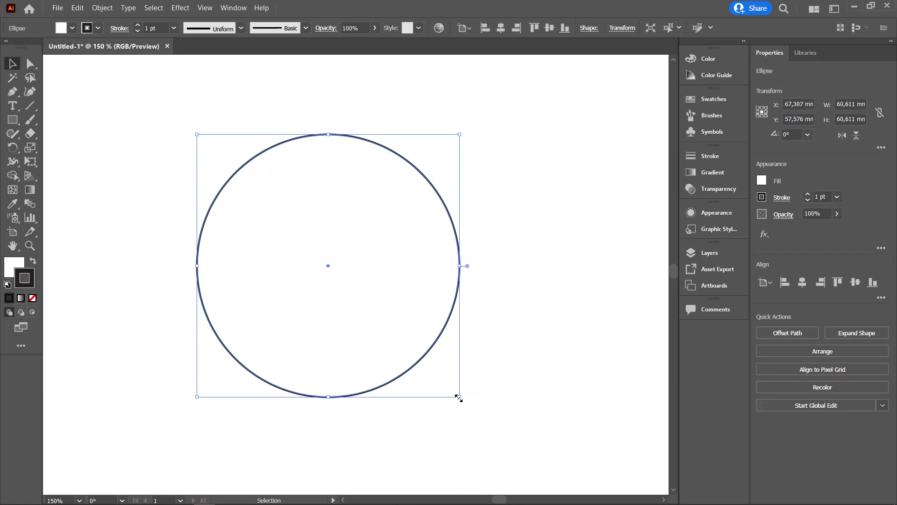
mouse_move(459, 399)
left_mouse_down()
mouse_move(426, 371)
mouse_move(470, 408)
left_mouse_up()
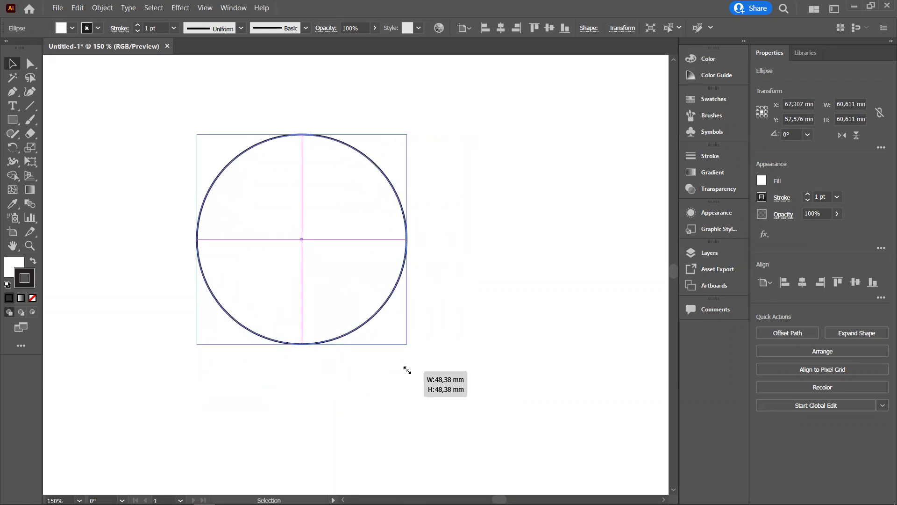
left_click_drag(471, 408, 419, 376)
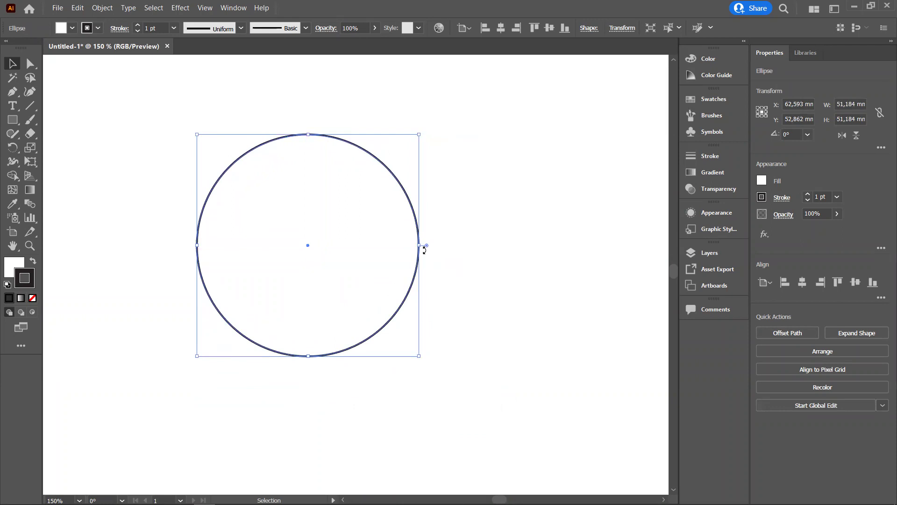
left_click_drag(420, 248, 382, 245)
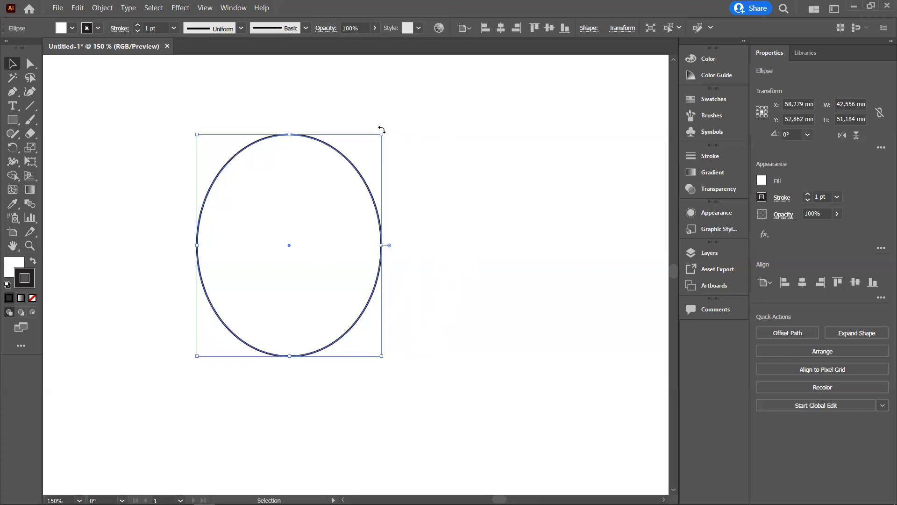
mouse_move(382, 129)
left_mouse_down()
mouse_move(328, 122)
mouse_move(406, 215)
mouse_move(383, 294)
mouse_move(410, 220)
mouse_move(382, 183)
mouse_move(345, 164)
mouse_move(406, 180)
mouse_move(417, 208)
mouse_move(404, 185)
mouse_move(391, 302)
mouse_move(409, 229)
mouse_move(388, 290)
left_mouse_up()
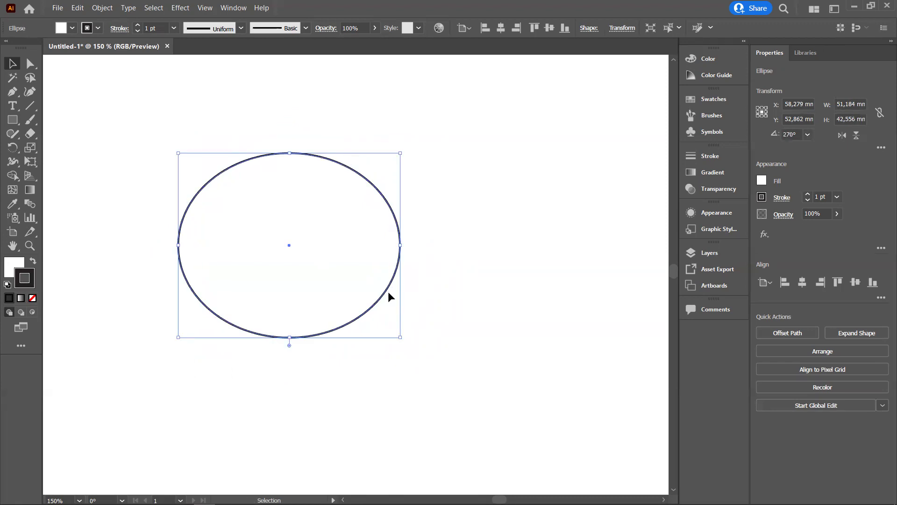
key("ctrl+z")
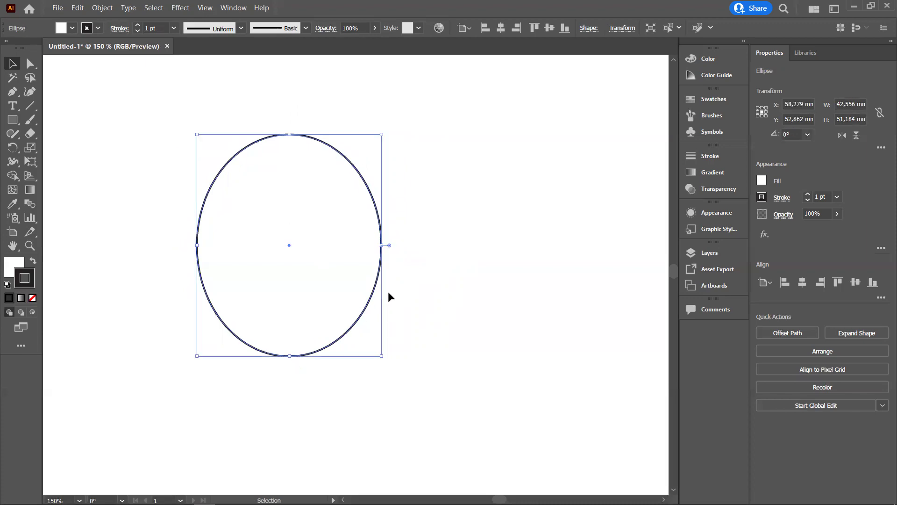
key("ctrl+z")
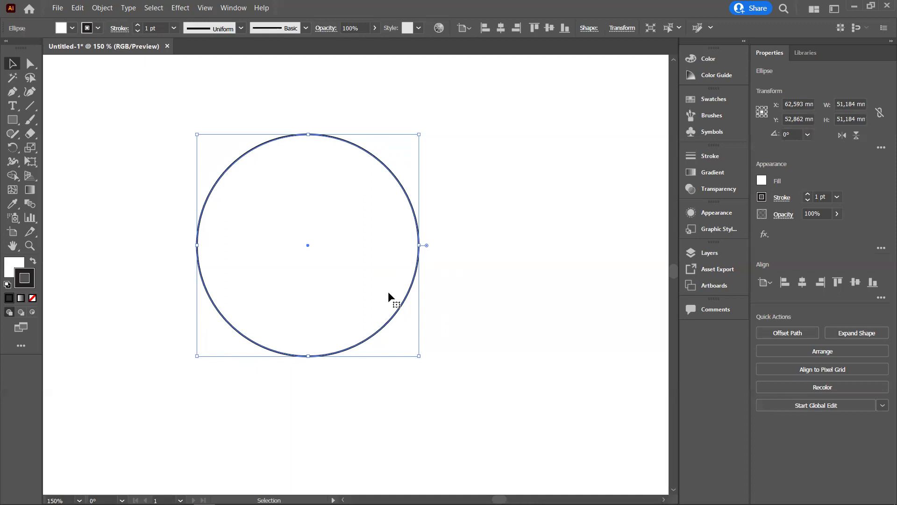
key("a")
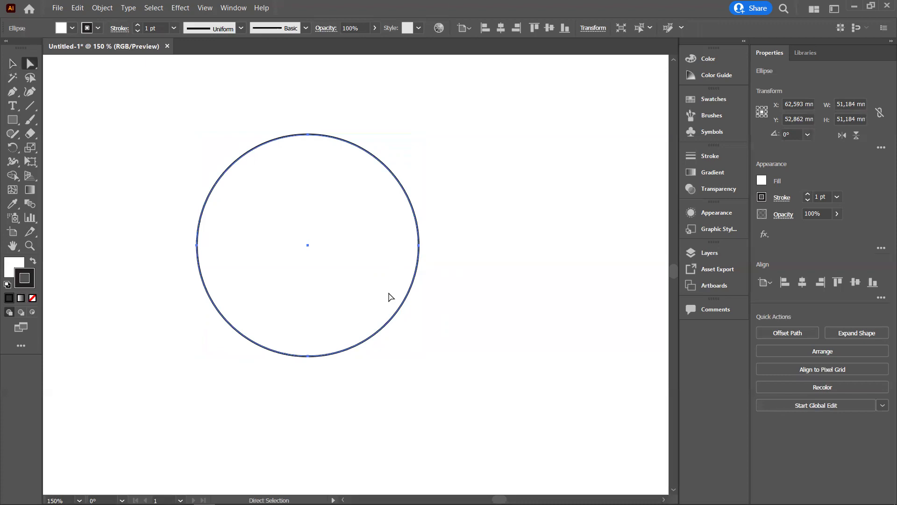
- Select the circle's lower-right segment and zoom that area to 300%
left_click(380, 401)
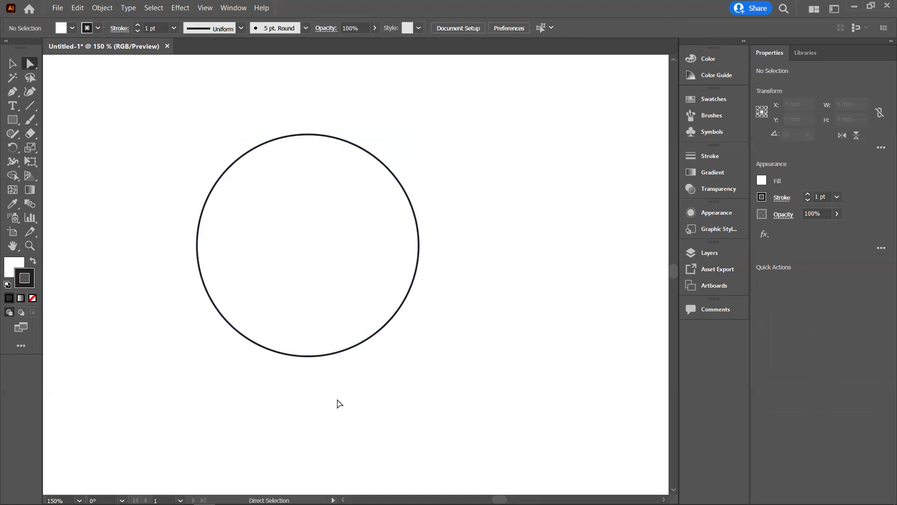
left_click(353, 345)
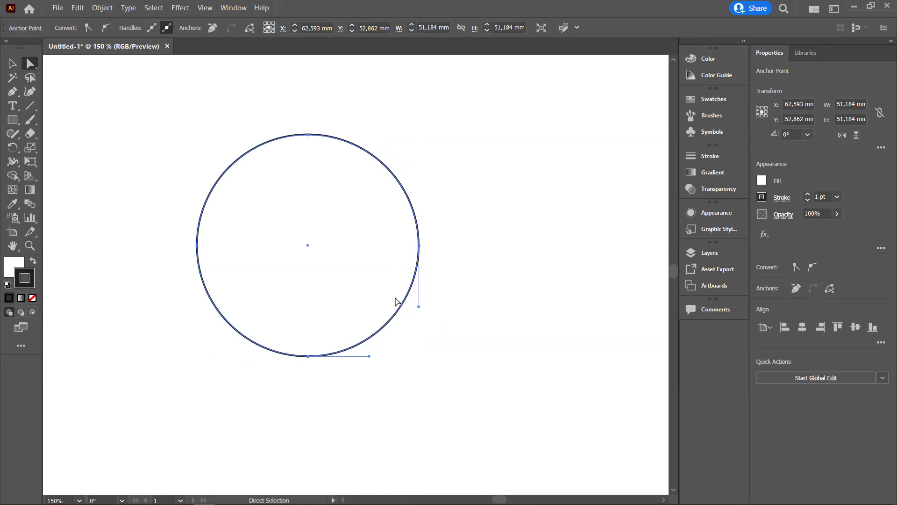
key("z")
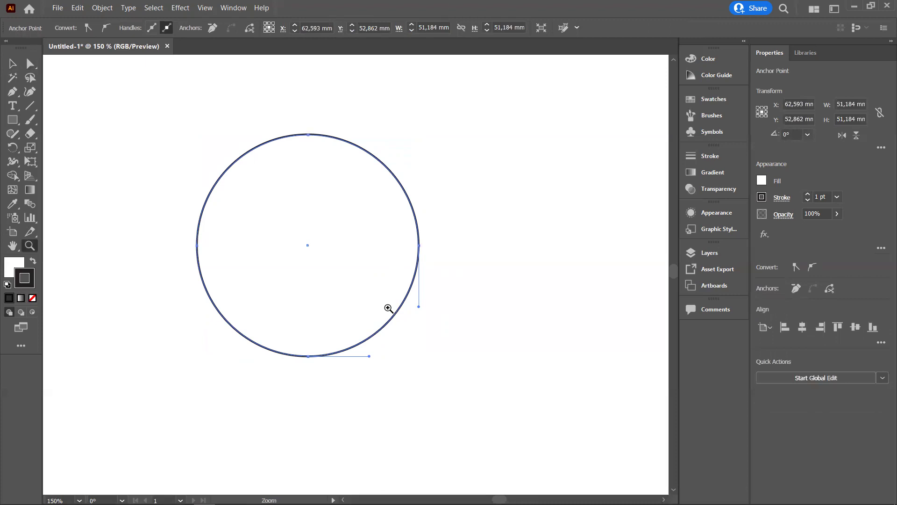
left_click(388, 308)
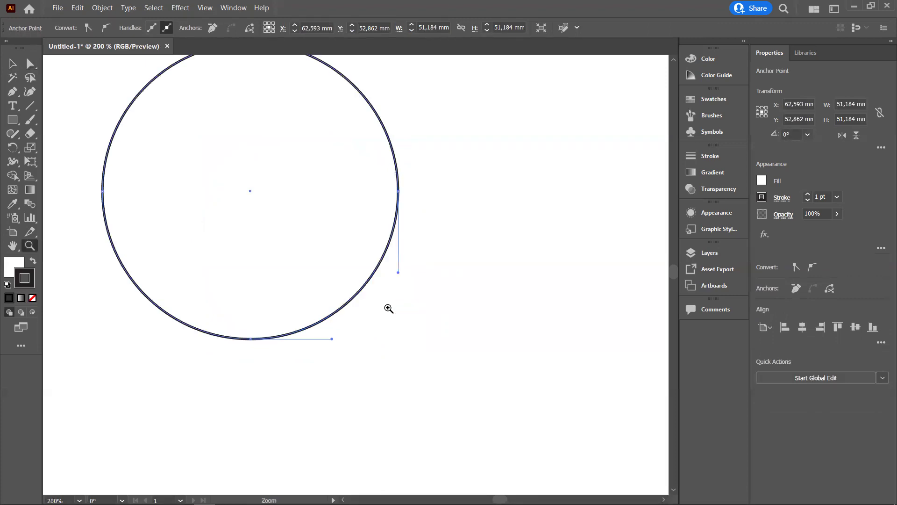
left_click(345, 247)
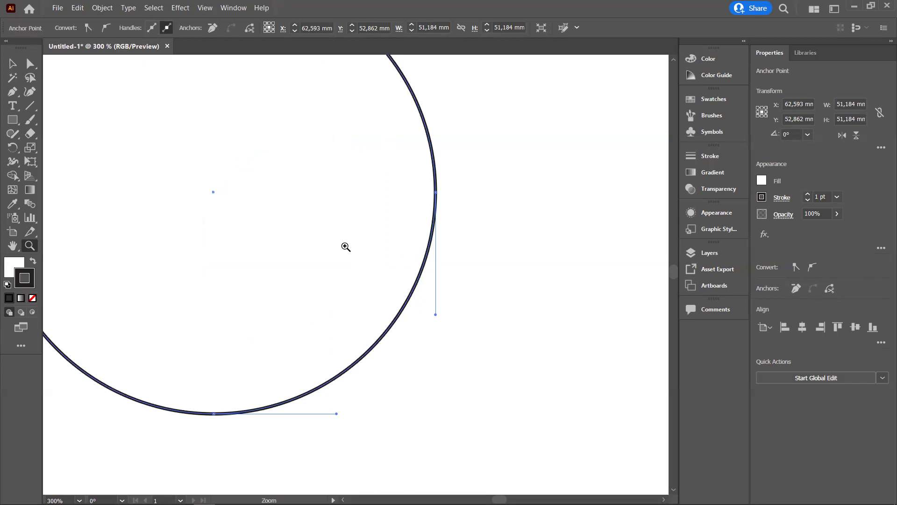
key("a")
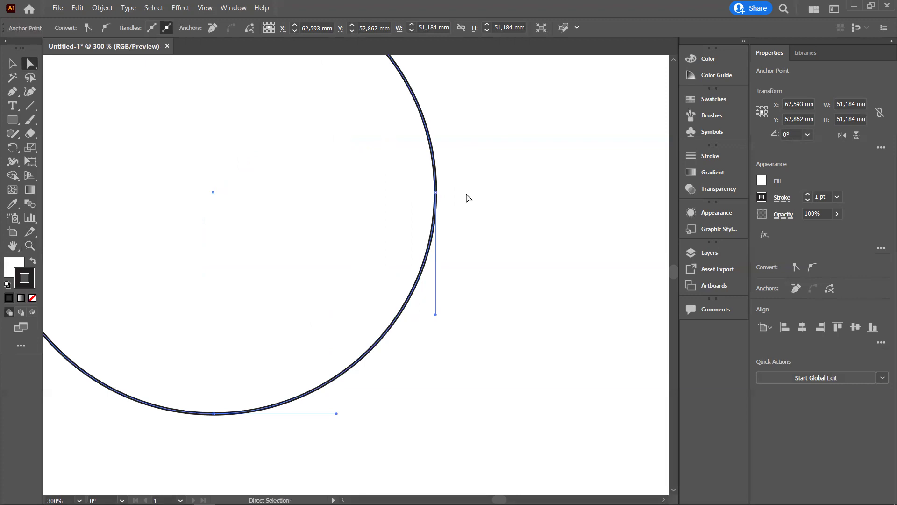
- Move the circle's right anchor slightly out and up to X 89,372 mm, Y 52,128 mm
left_click(436, 191)
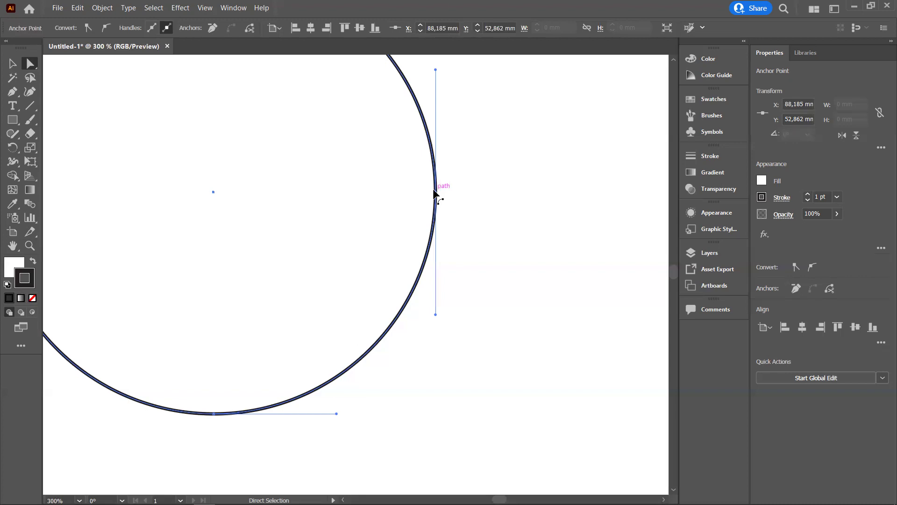
key("ctrl+z")
key("ctrl+shift+z")
key("ctrl+shift+z")
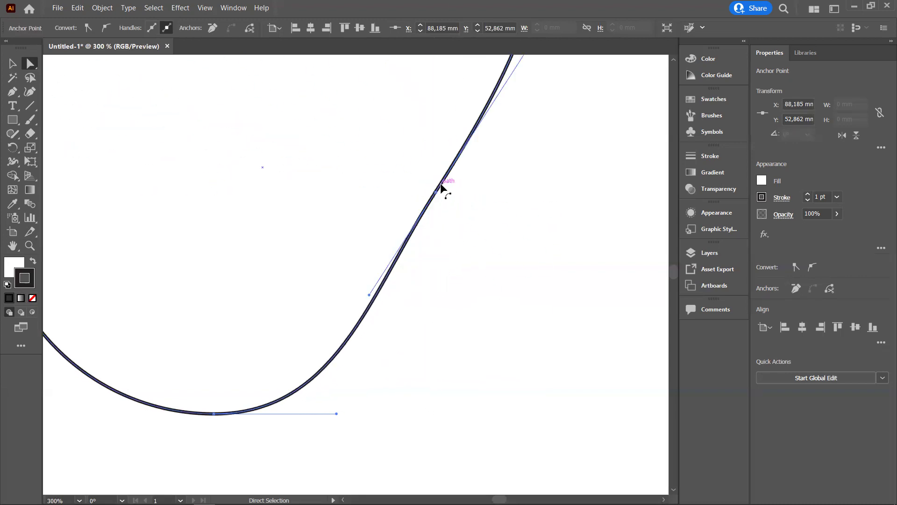
key("ctrl+z")
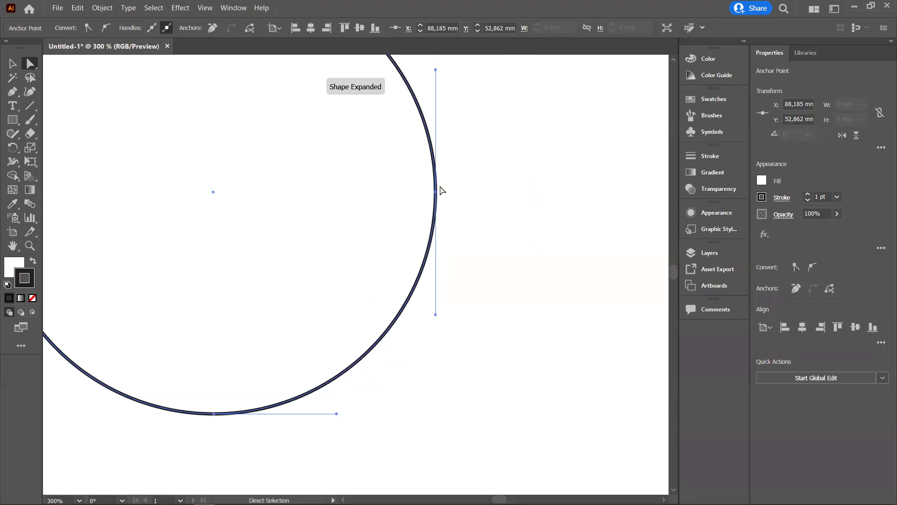
mouse_move(436, 192)
left_mouse_down()
mouse_move(382, 193)
mouse_move(550, 180)
mouse_move(353, 182)
mouse_move(125, 200)
mouse_move(497, 193)
mouse_move(485, 192)
mouse_move(500, 179)
mouse_move(501, 126)
mouse_move(486, 184)
mouse_move(445, 187)
left_mouse_up()
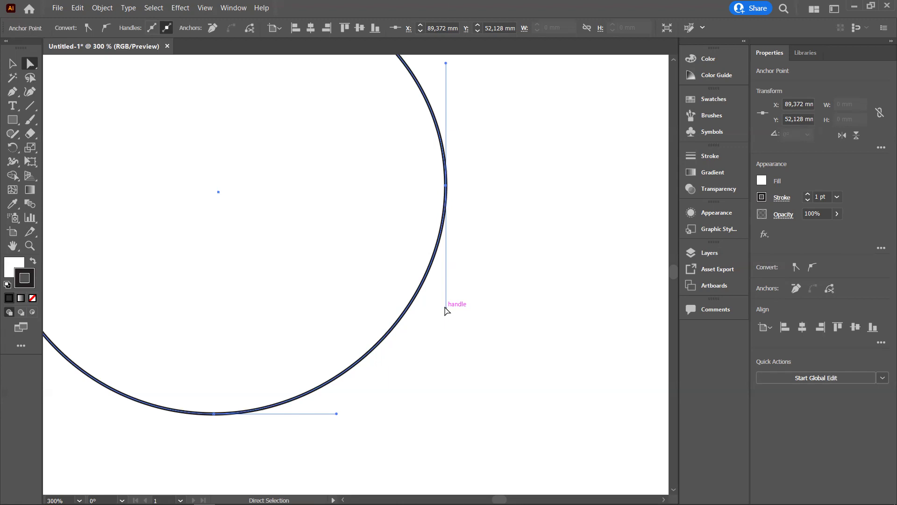
- Drag the right and bottom anchors' direction handles so the curve flattens into a bottom point
mouse_move(445, 309)
left_mouse_down()
mouse_move(475, 337)
mouse_move(470, 373)
mouse_move(453, 353)
left_mouse_up()
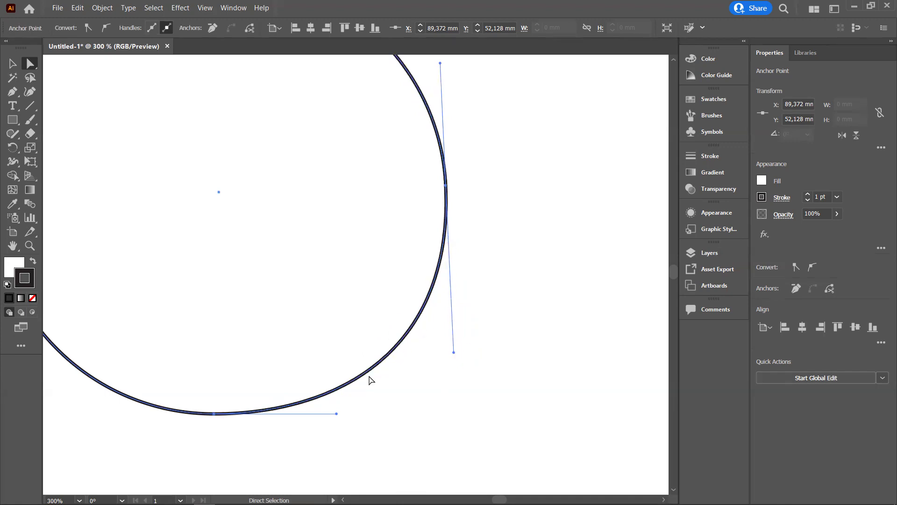
mouse_move(453, 352)
left_mouse_down()
mouse_move(453, 407)
mouse_move(448, 357)
left_mouse_up()
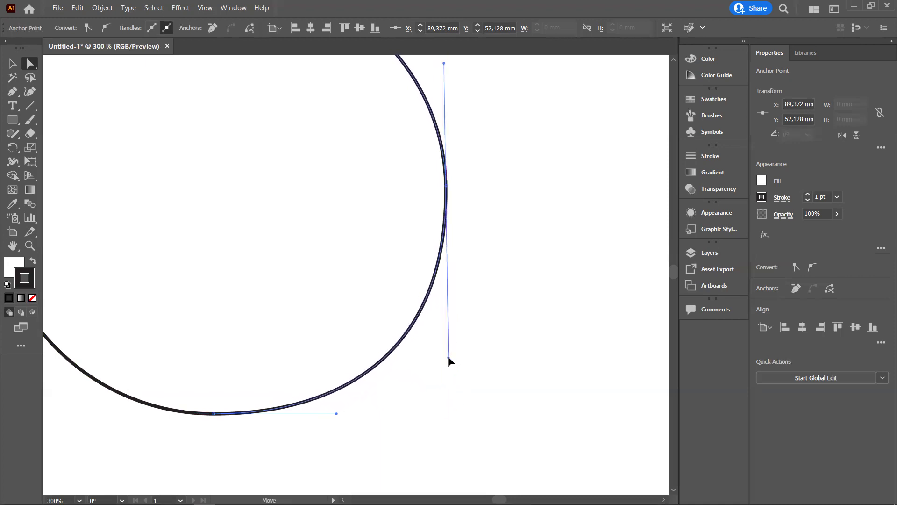
left_click_drag(448, 357, 448, 358)
mouse_move(337, 413)
left_mouse_down()
mouse_move(327, 276)
mouse_move(346, 299)
mouse_move(364, 216)
mouse_move(304, 253)
mouse_move(334, 265)
mouse_move(293, 249)
mouse_move(346, 273)
mouse_move(240, 235)
mouse_move(213, 206)
mouse_move(285, 229)
mouse_move(230, 209)
mouse_move(223, 287)
mouse_move(243, 143)
mouse_move(241, 69)
mouse_move(232, 144)
mouse_move(212, 88)
mouse_move(161, 87)
mouse_move(211, 207)
mouse_move(229, 348)
mouse_move(215, 413)
mouse_move(241, 383)
mouse_move(215, 413)
left_mouse_up()
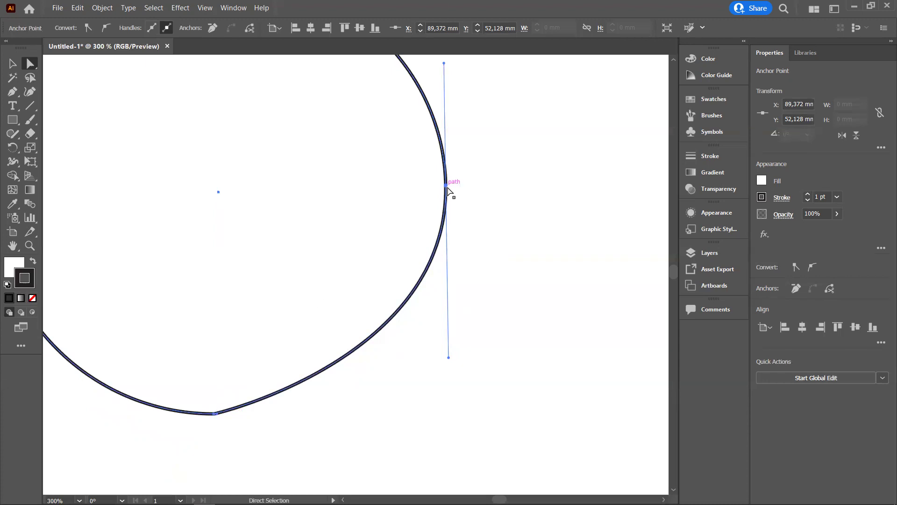
left_click_drag(447, 188, 447, 187)
- Add a smooth anchor point with handles midway along the circle's lower-right curve
left_click(12, 93)
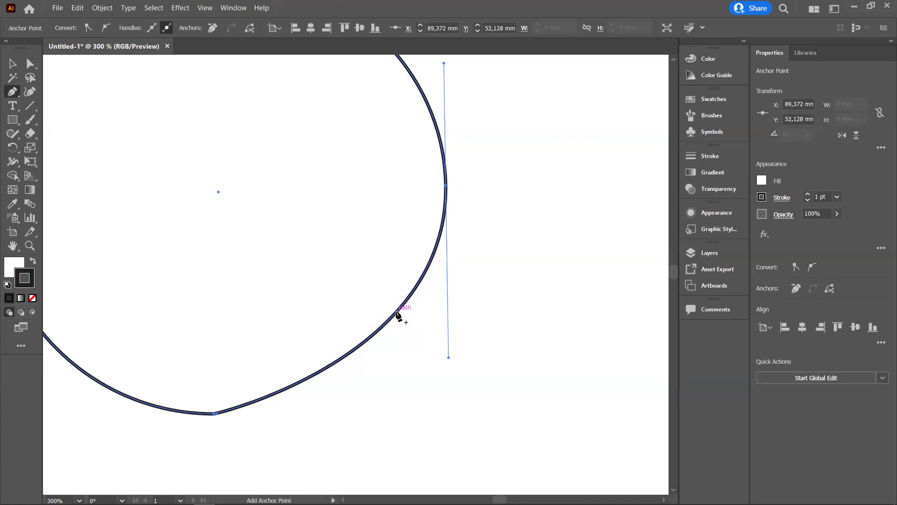
left_click(397, 311)
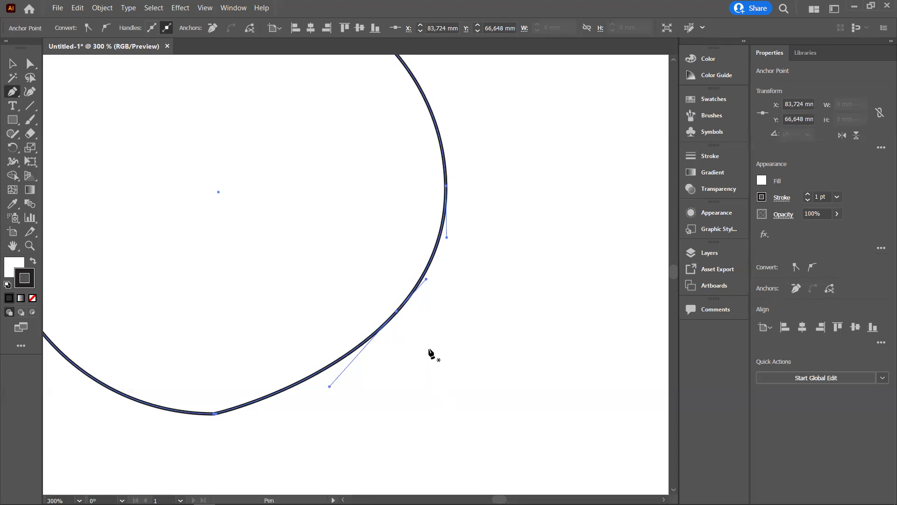
key("a")
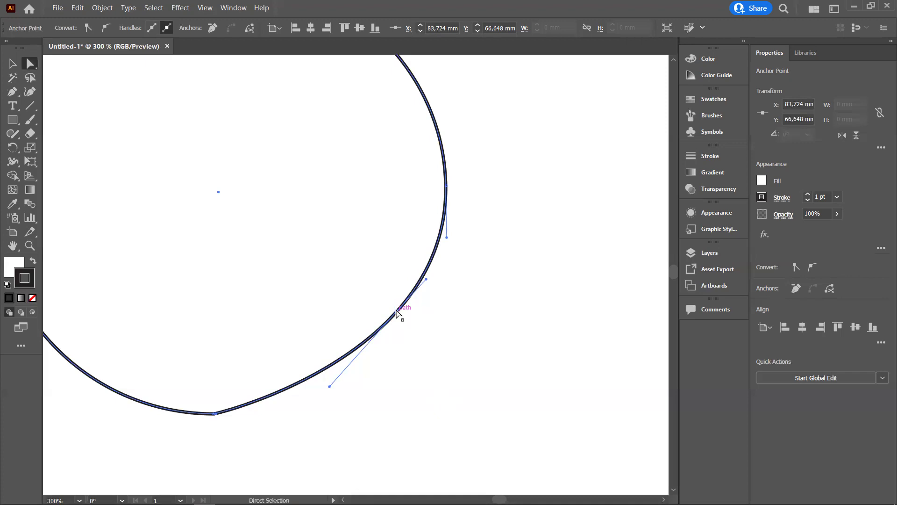
- Drag the new anchor up and left toward the centre, denting the circle deeply inward
mouse_move(397, 310)
left_mouse_down()
mouse_move(341, 289)
mouse_move(250, 217)
left_mouse_up()
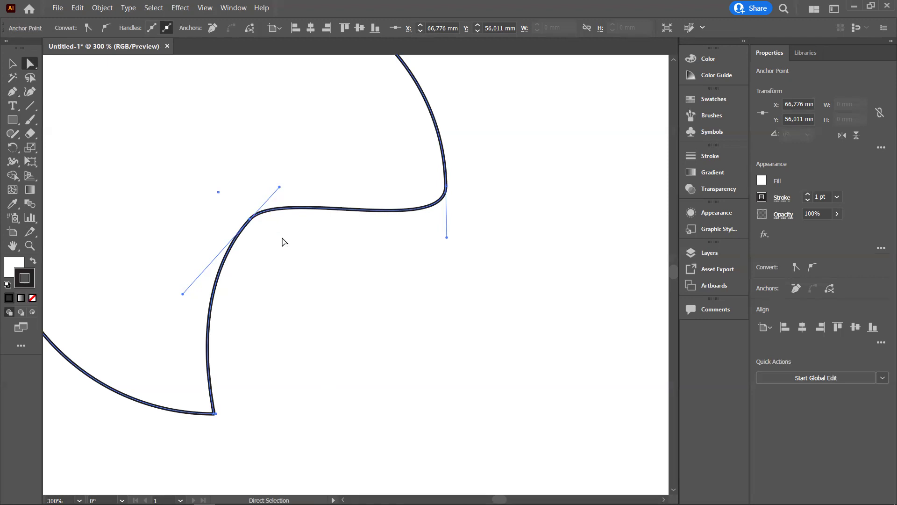
key("p")
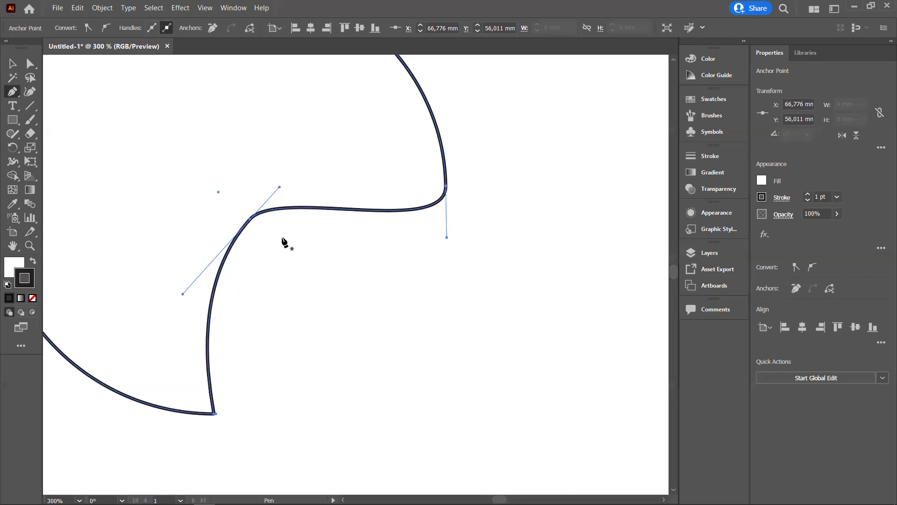
- Convert the notch's middle anchor to a corner, then pull new handles to make it smooth
key("ctrl")
key("alt")
left_click(13, 96)
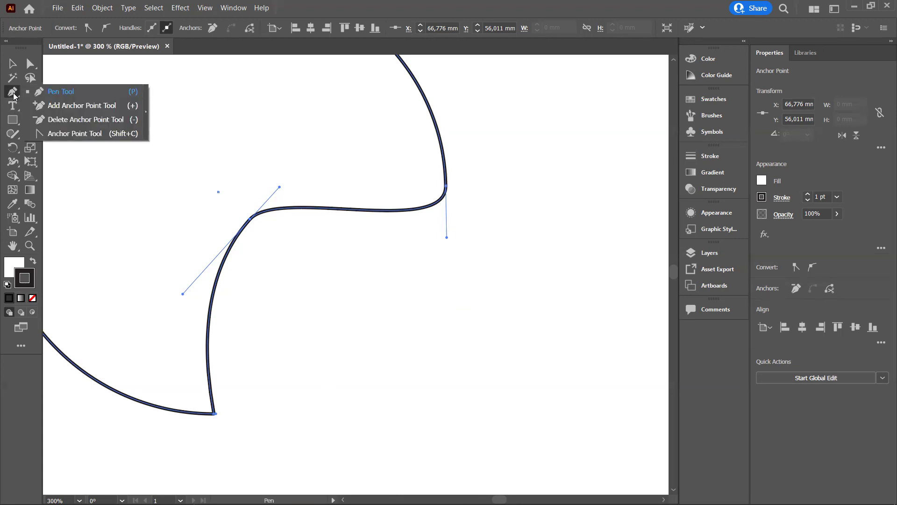
left_click(14, 96)
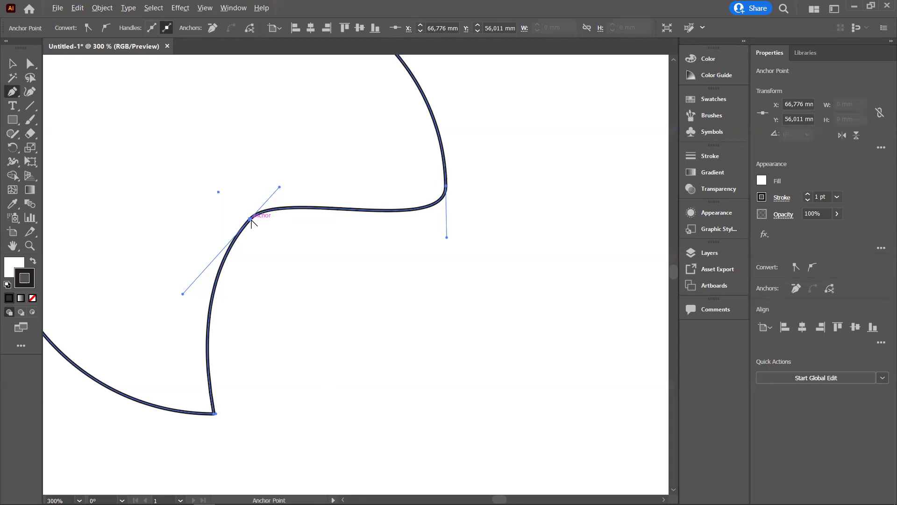
left_click(250, 218)
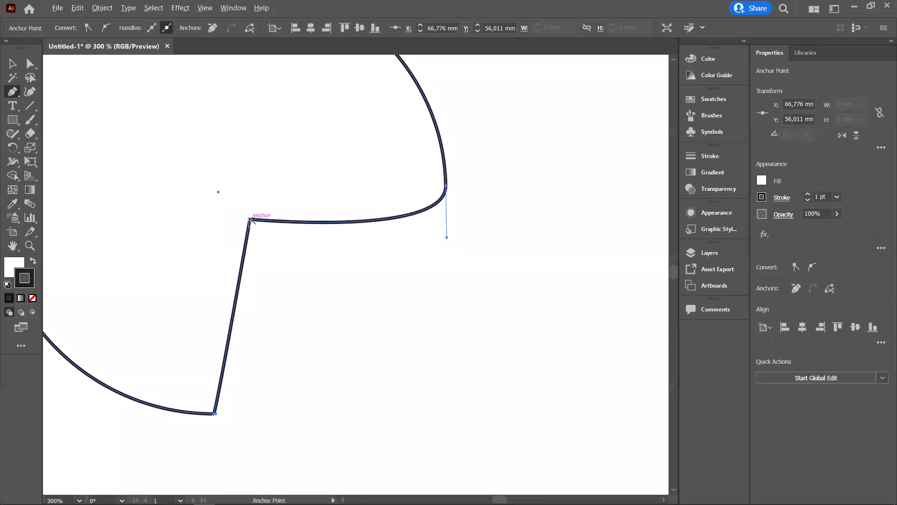
left_click_drag(250, 219, 147, 291)
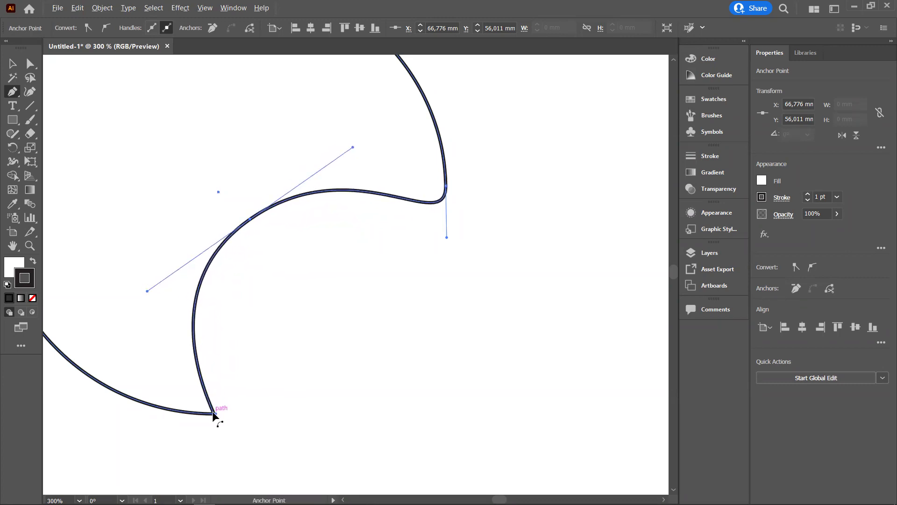
- Drag handles from the bottom anchor to form an S-curve, then deselect the path
left_click_drag(215, 413, 388, 358)
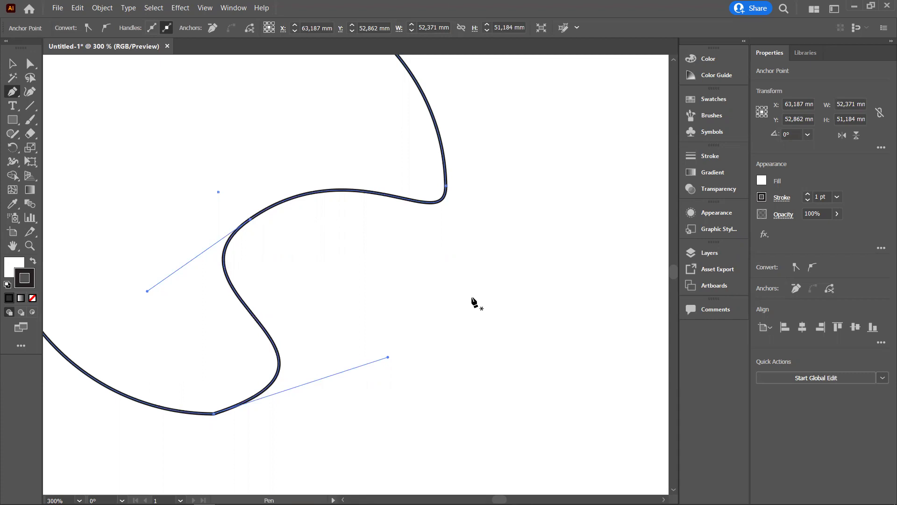
key("ctrl")
key("ctrl")
key("ctrl")
left_click(472, 301, "ctrl")
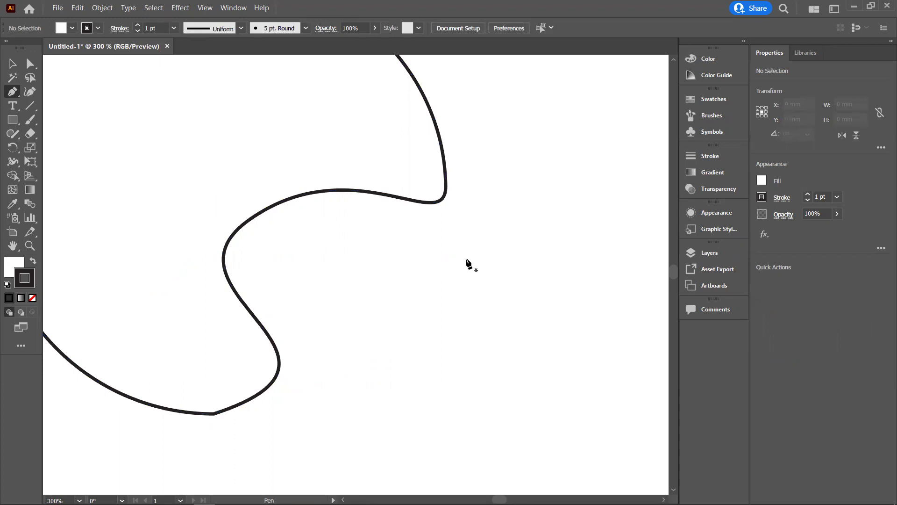
- Scroll right to bring the blank artboard area beside the wavy curve into view
scroll(469, 265, "right", 3)
scroll(469, 265, "right", 2)
scroll(469, 265, "right", 2)
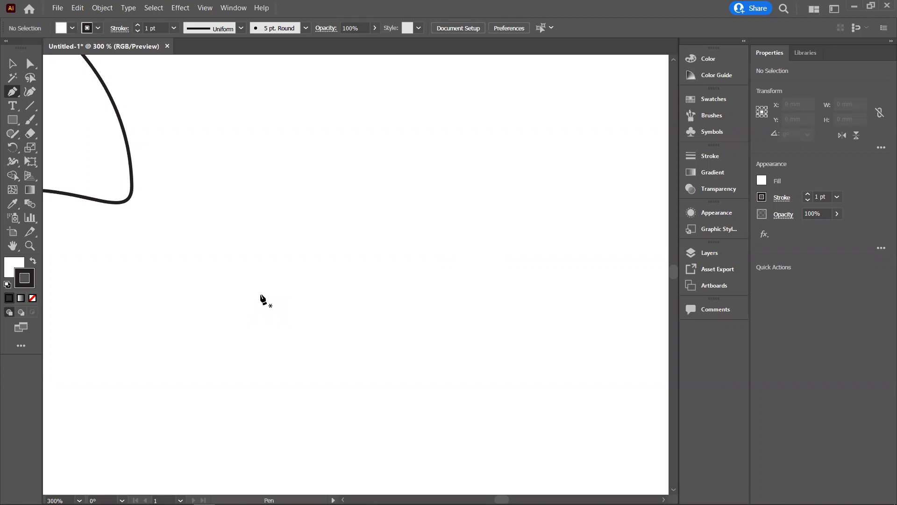
- Draw a closed, irregular straight-edged pentagon beside the S-curved outline
left_click(255, 173)
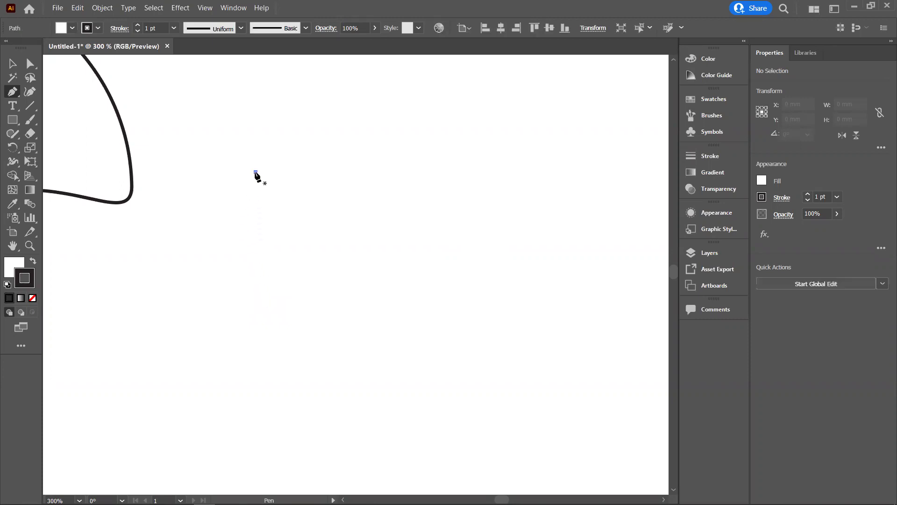
left_click(233, 364)
left_click(462, 378)
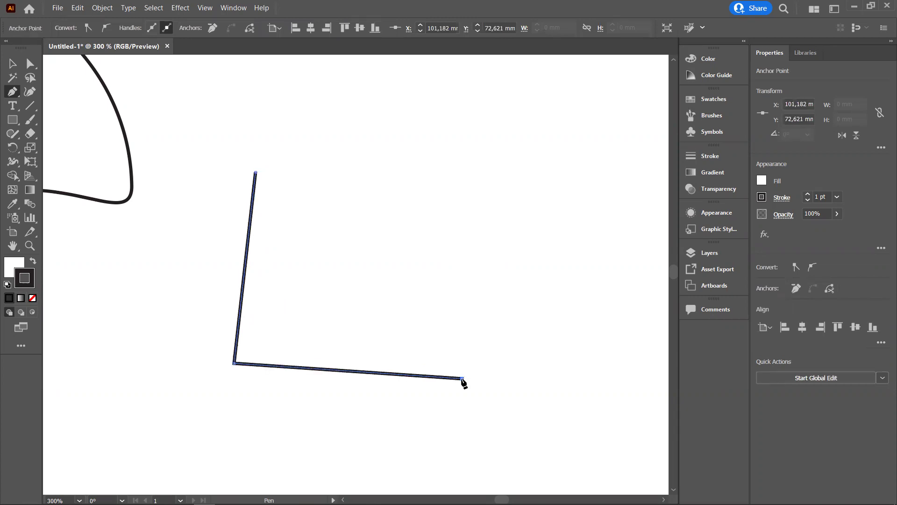
left_click(538, 236)
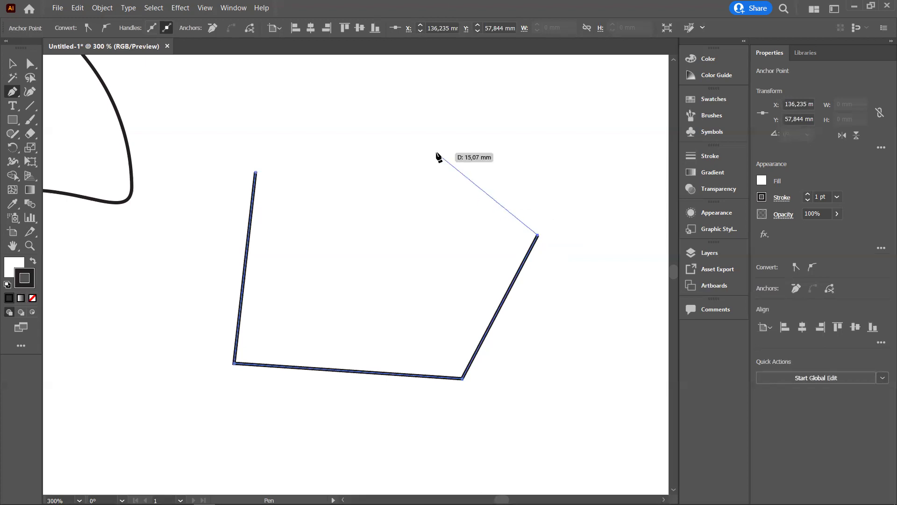
left_click(430, 113)
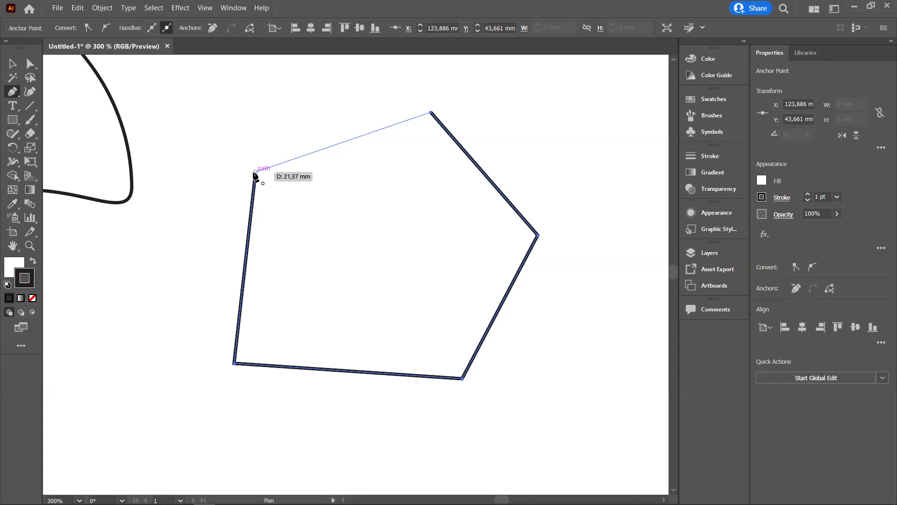
left_click(255, 172)
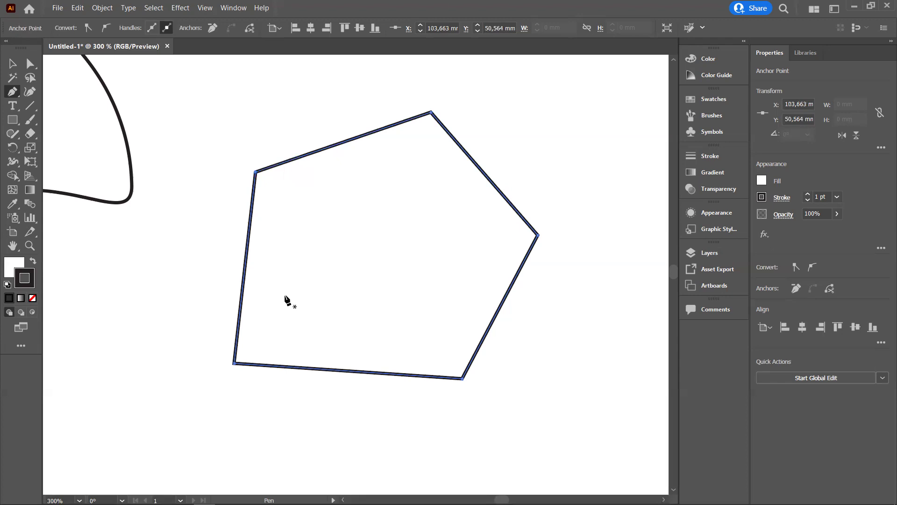
left_click(113, 389)
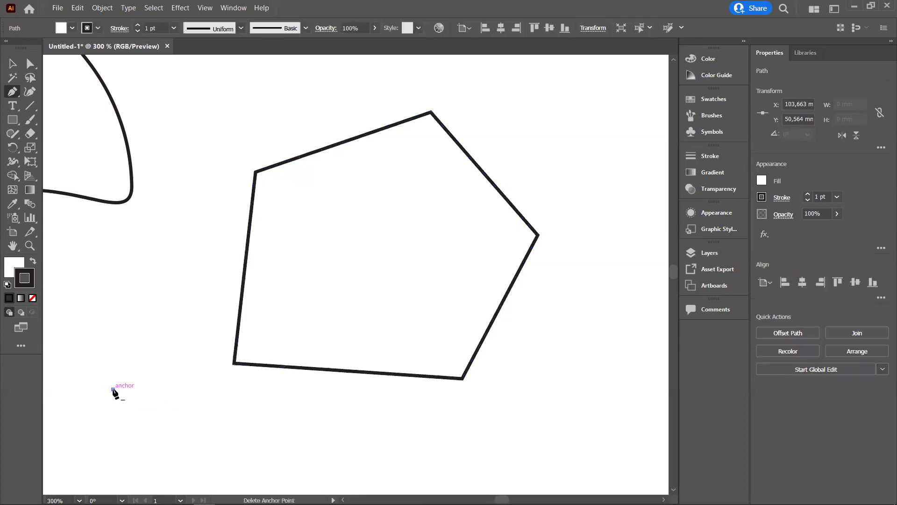
- Draw an open straight-edged zigzag line extending rightward below the pentagon
left_click(227, 465)
left_click(346, 427)
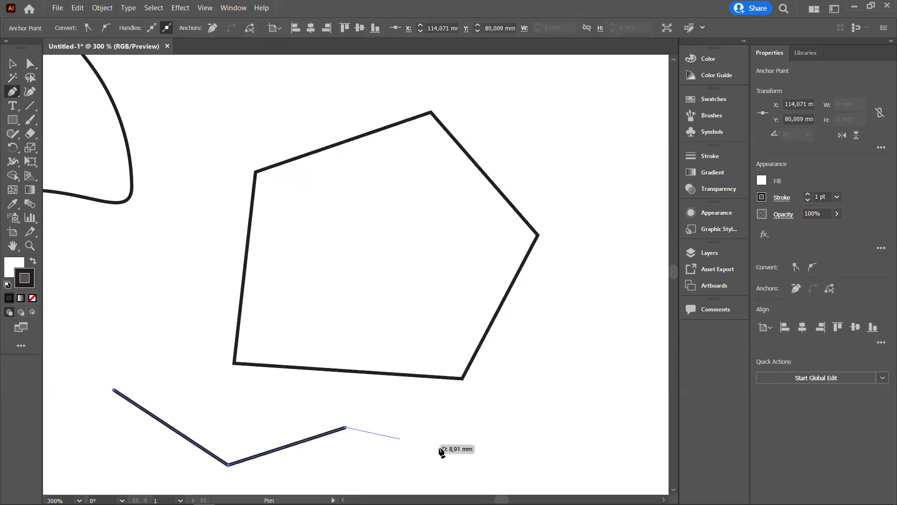
left_click(442, 448)
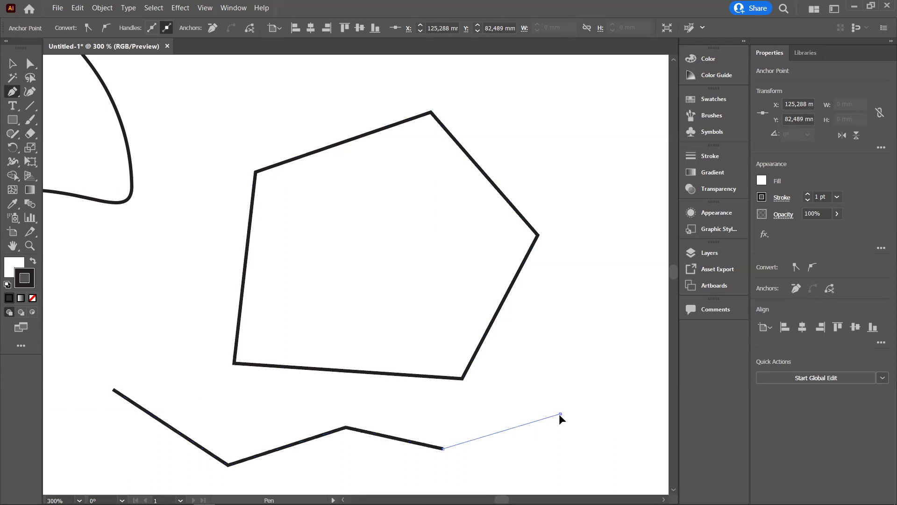
left_click(560, 414)
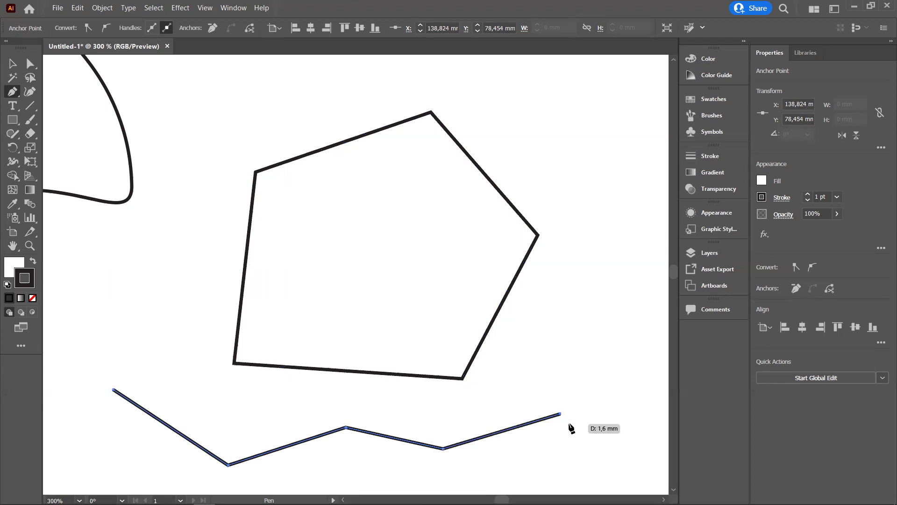
key("Escape")
- Scroll up to the space above the pentagon and remove the stray anchors placed there
scroll(544, 270, "up", 3)
scroll(544, 270, "up", 4)
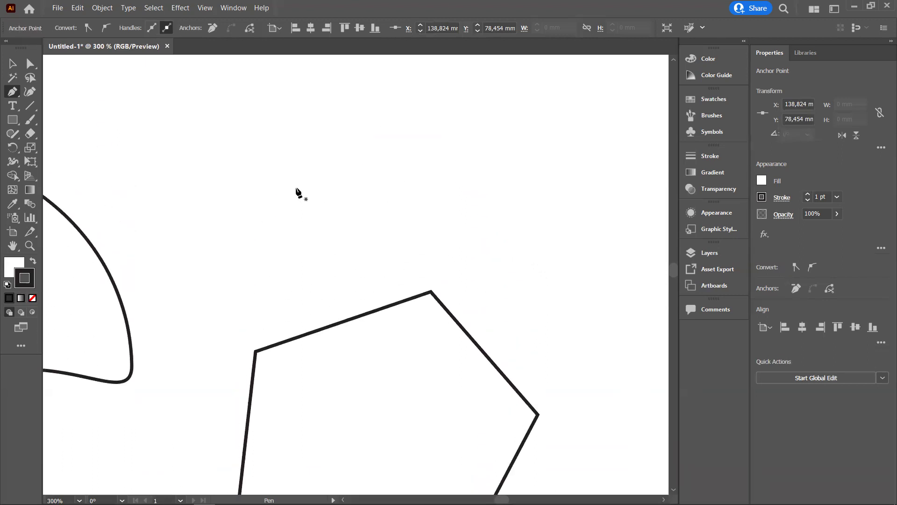
left_click(178, 161)
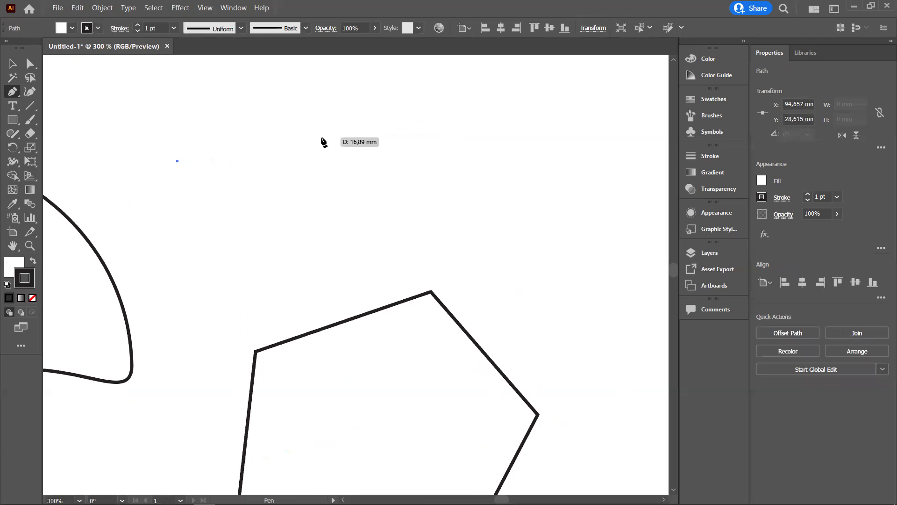
left_click(322, 138)
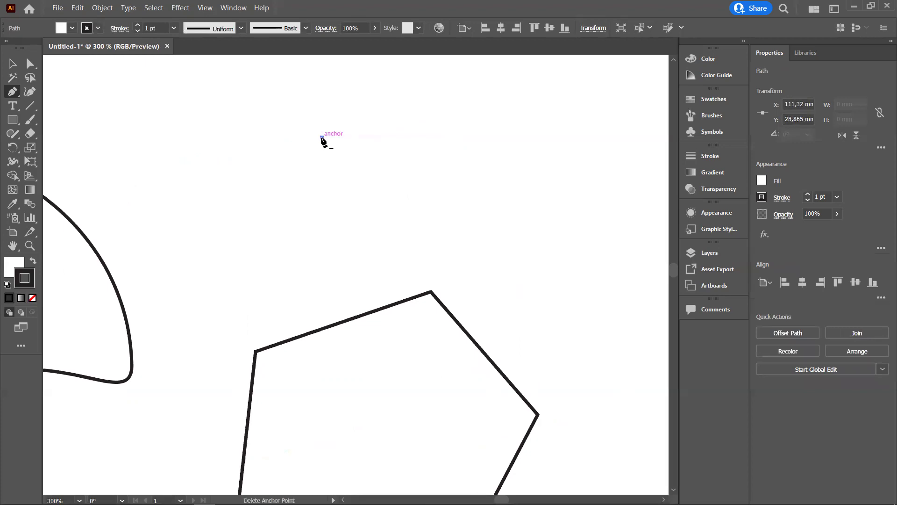
left_click(322, 137)
key("ctrl+z")
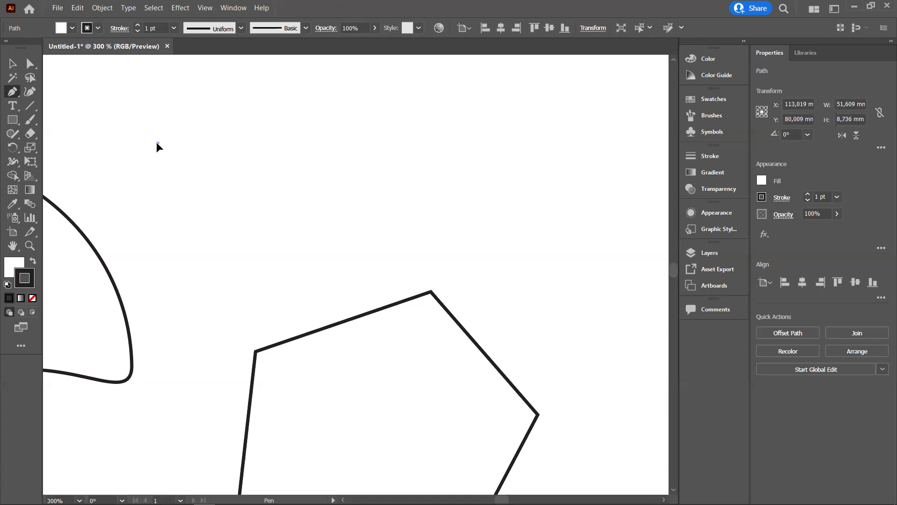
- Draw a wavy curved path of humps and dips above the pentagon, closing it smoothly at its start
left_click_drag(161, 157, 165, 160)
left_click_drag(166, 162, 167, 162)
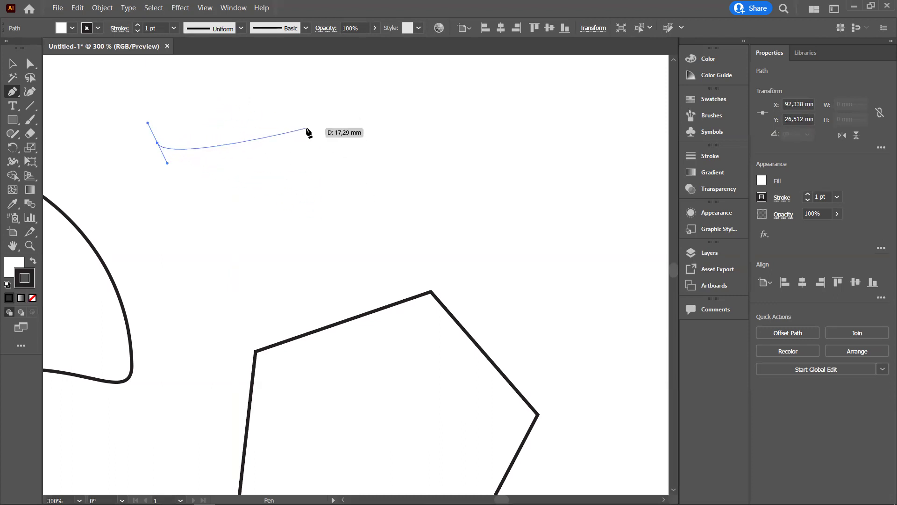
mouse_move(306, 128)
left_mouse_down()
mouse_move(346, 164)
mouse_move(338, 199)
left_mouse_up()
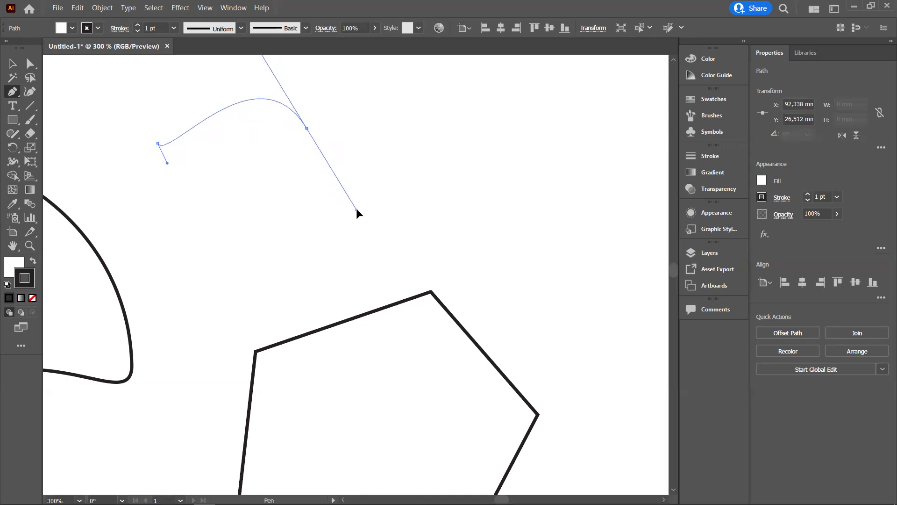
left_click_drag(339, 200, 357, 210)
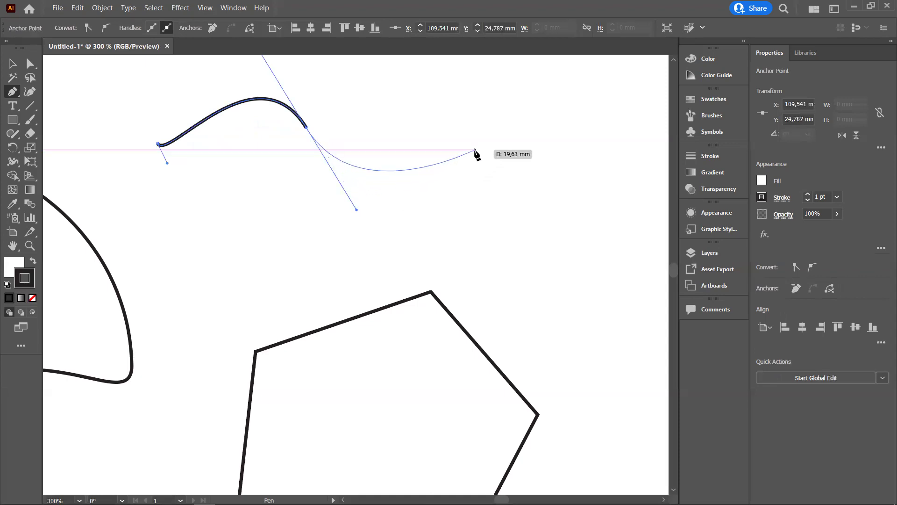
left_click_drag(475, 149, 513, 117)
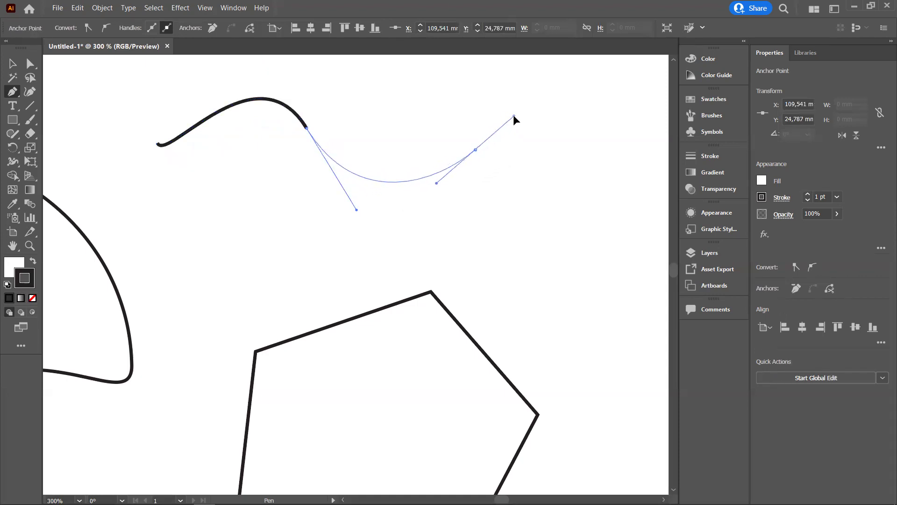
left_click_drag(513, 117, 513, 117)
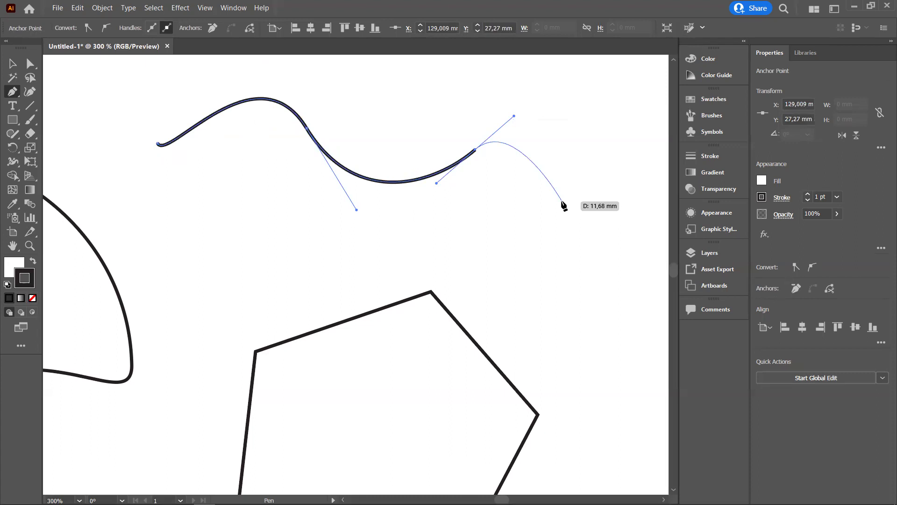
left_click_drag(562, 202, 489, 261)
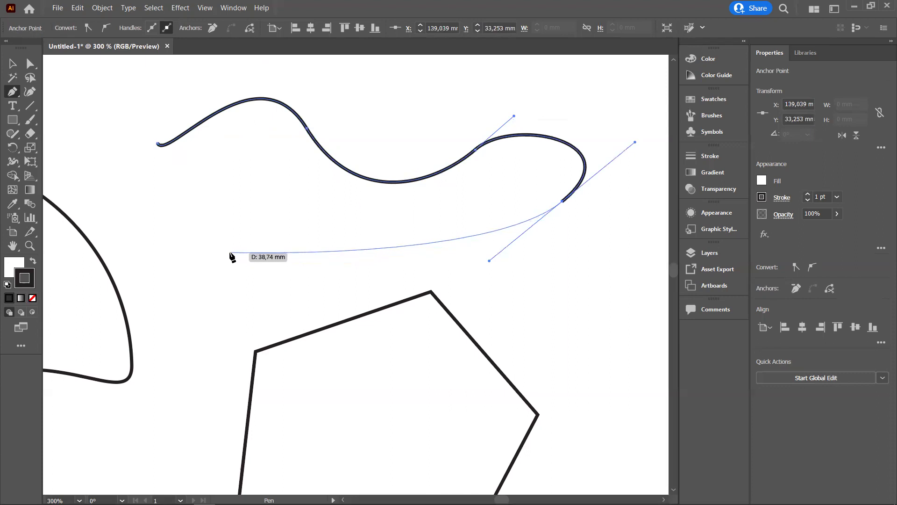
left_click_drag(230, 253, 214, 171)
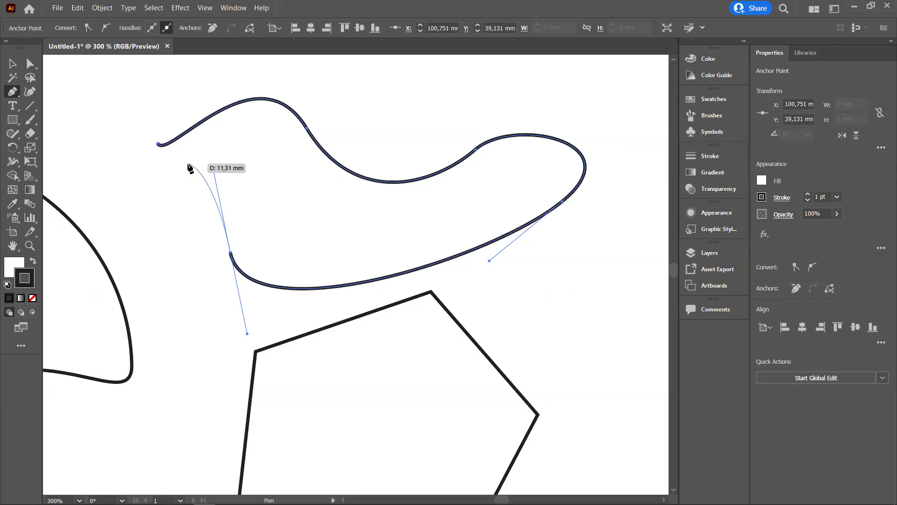
mouse_move(140, 202)
left_mouse_down()
mouse_move(83, 218)
mouse_move(91, 244)
left_mouse_up()
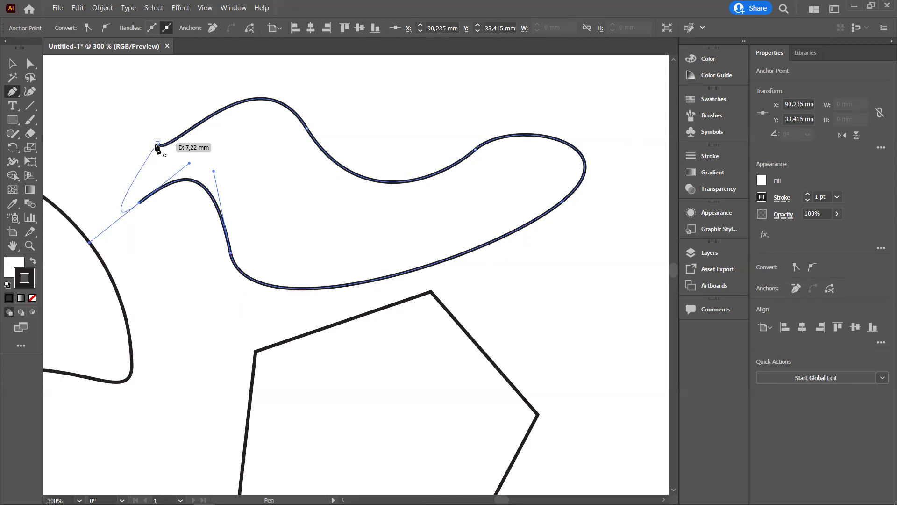
mouse_move(157, 145)
left_mouse_down()
mouse_move(157, 165)
mouse_move(245, 154)
left_mouse_up()
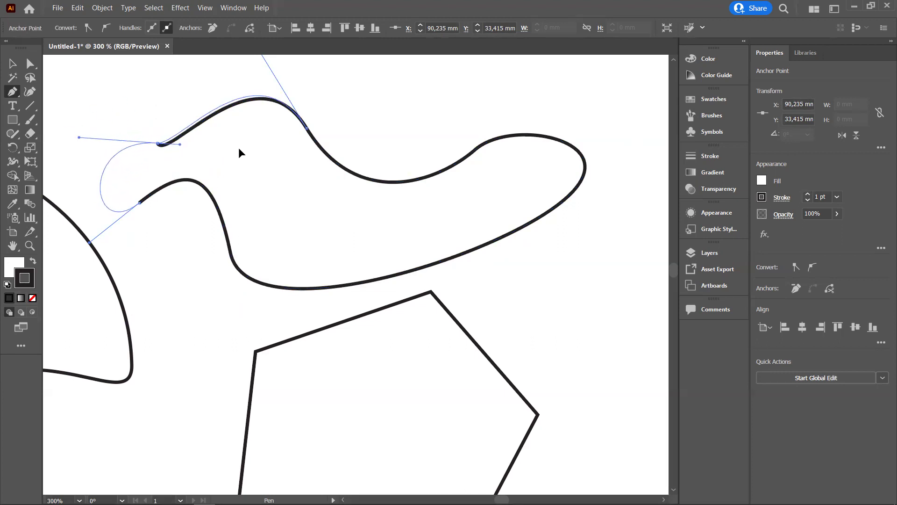
left_click_drag(244, 149, 238, 149)
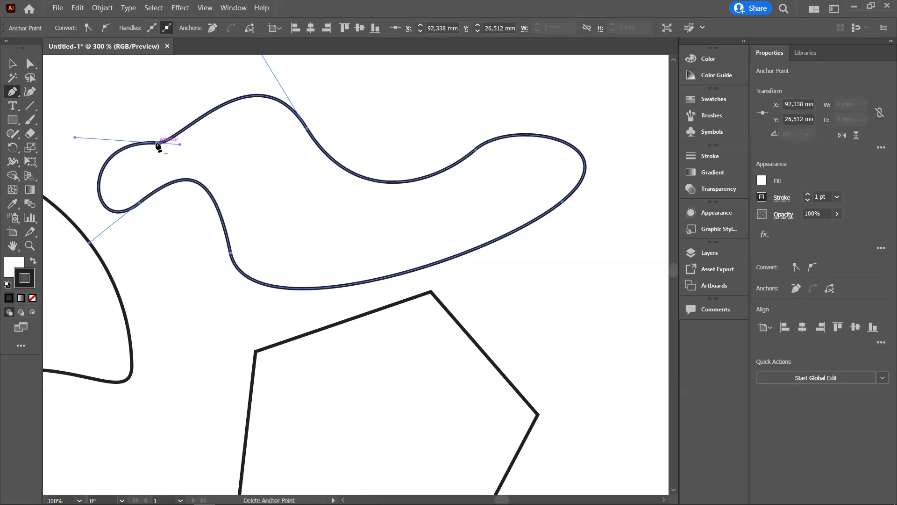
- Delete an upper-left anchor so the loop's end narrows into a sharp tip
left_click(157, 143)
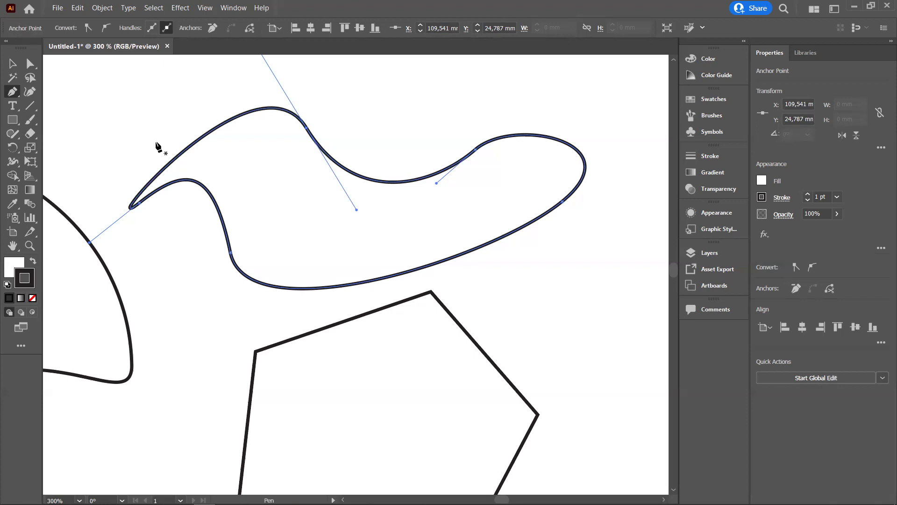
key("a")
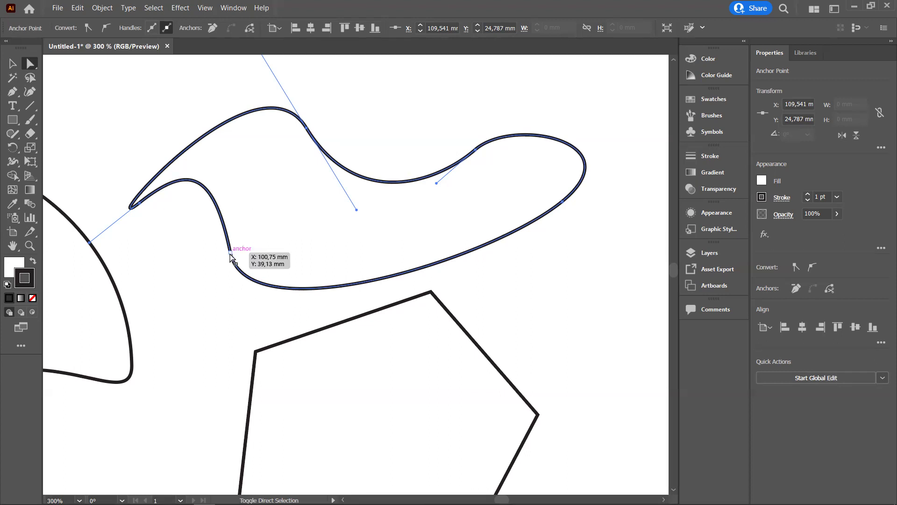
- Select the lower inner and top anchors, cut the path at both, and deselect
left_click(230, 253, "shift")
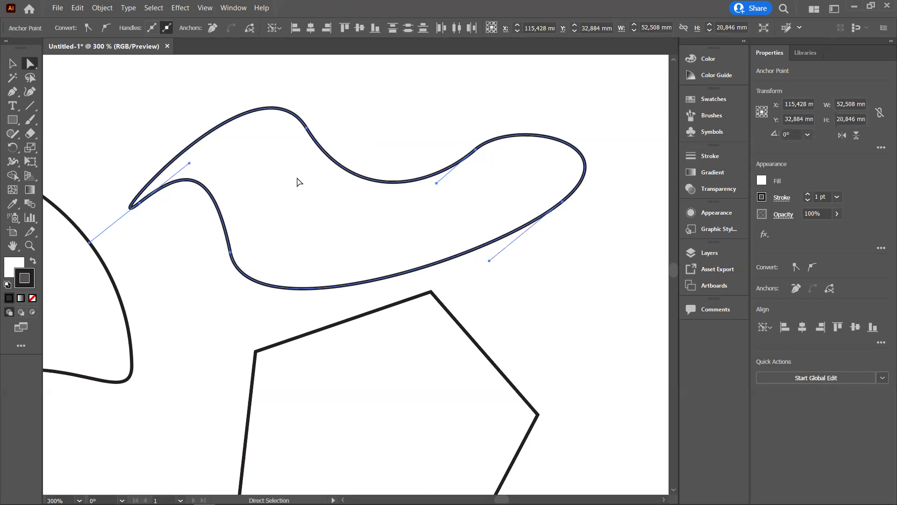
left_click(231, 253)
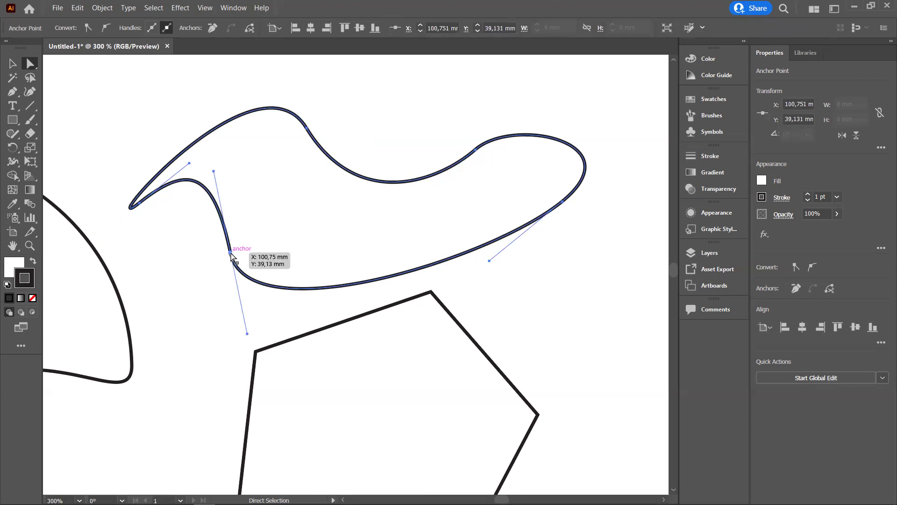
left_click(307, 127, "shift")
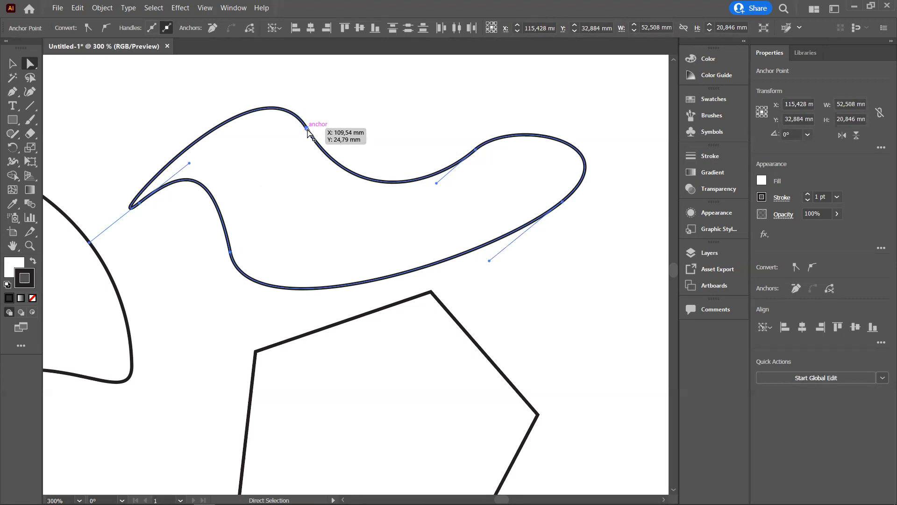
left_click(249, 29)
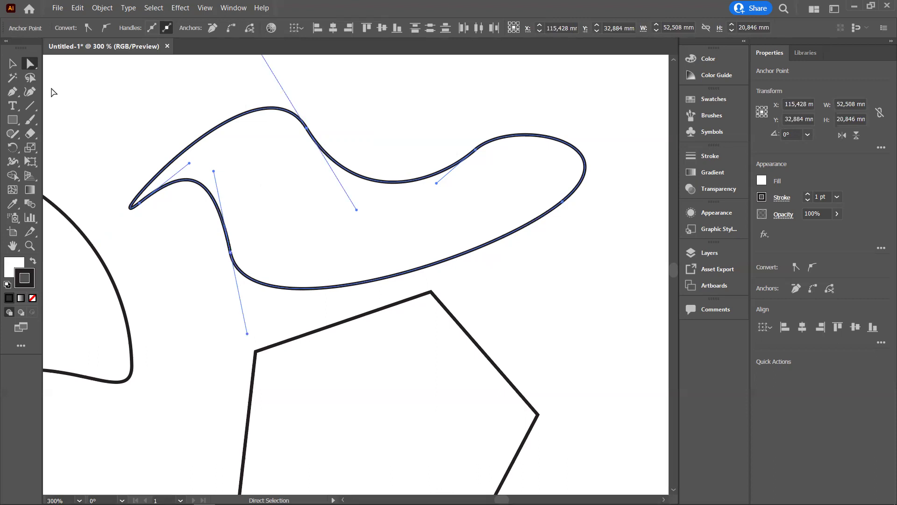
left_click(95, 122)
- Move the hook piece up and left, and shift the large curve slightly right
key("v")
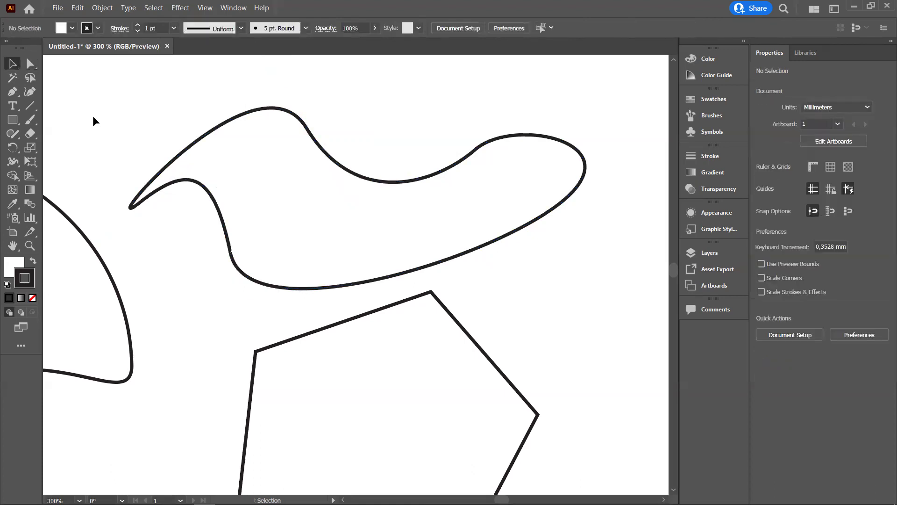
left_click(169, 163)
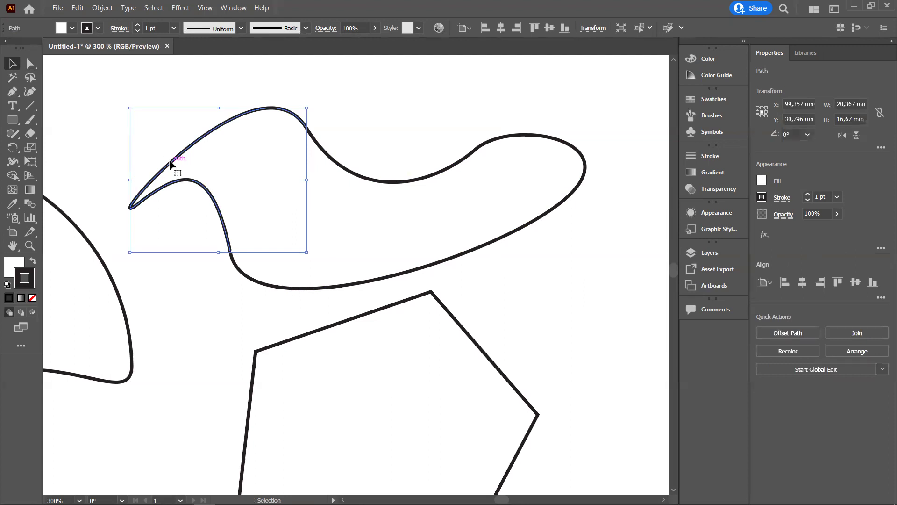
left_click_drag(169, 160, 154, 147)
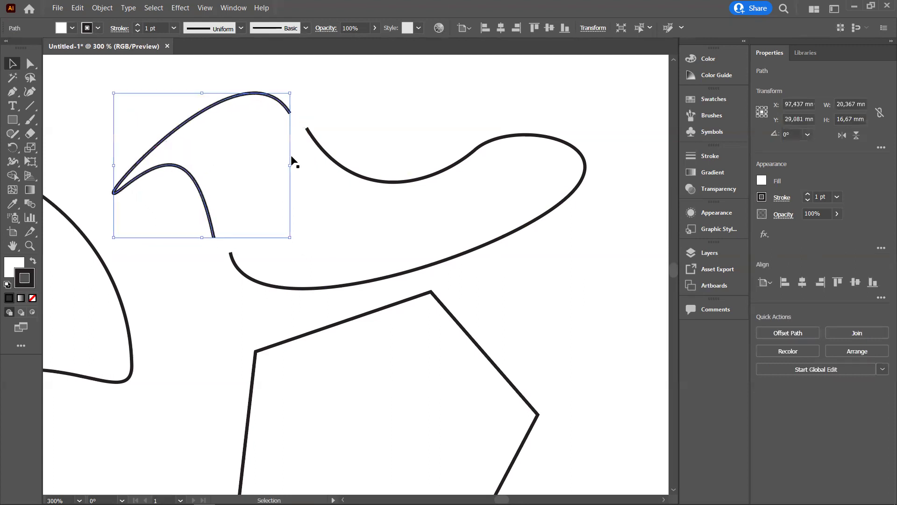
mouse_move(326, 154)
left_mouse_down()
mouse_move(318, 152)
mouse_move(343, 158)
left_mouse_up()
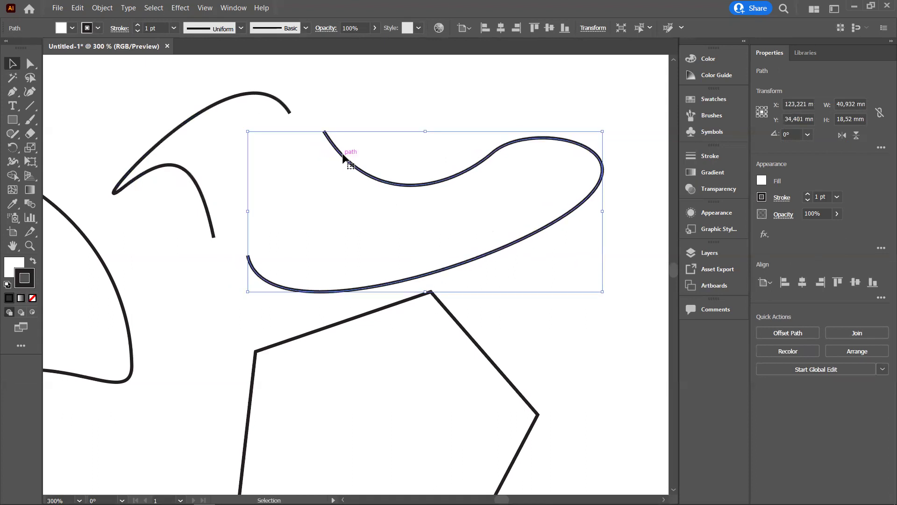
- Select the hook piece and then the large curve, then deselect everything
left_click(204, 200)
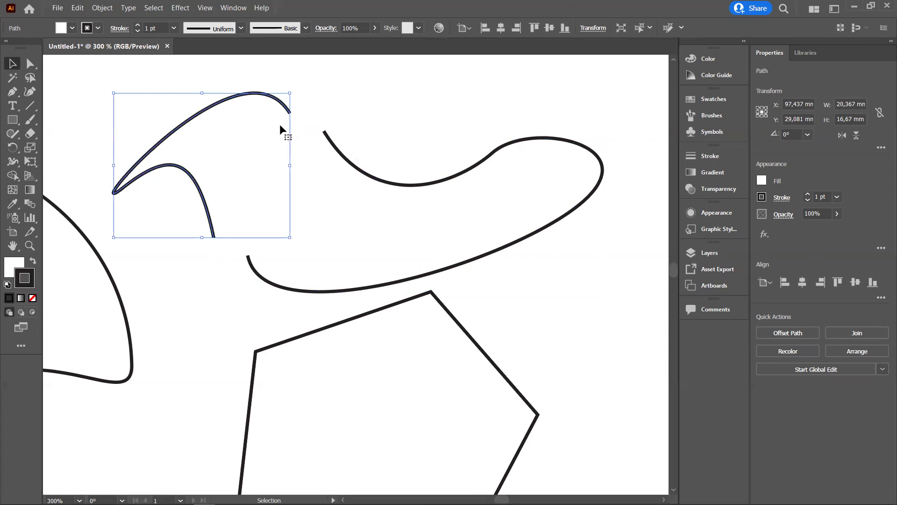
left_click(260, 280)
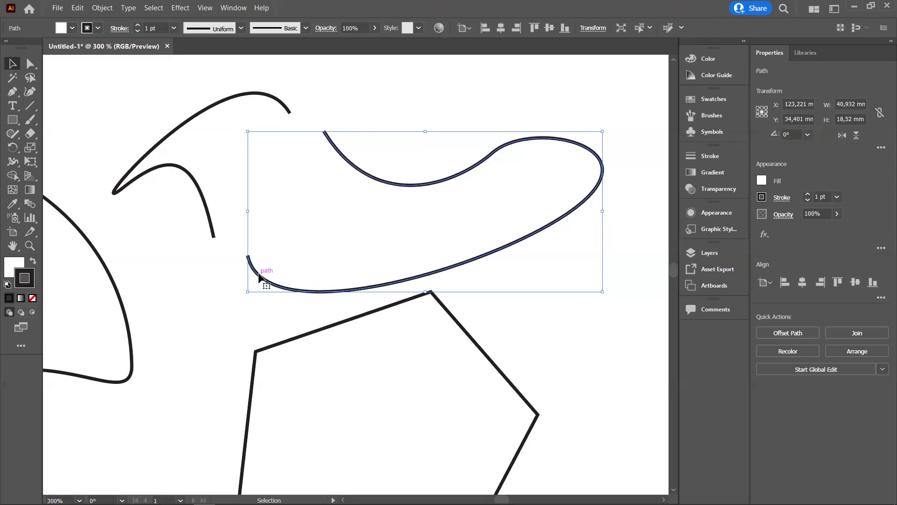
left_click(211, 262)
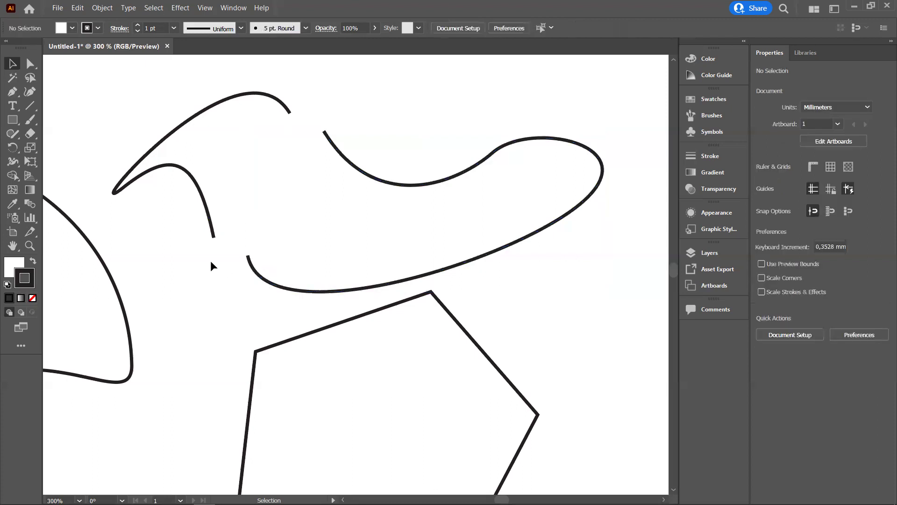
- Join the large curve's lower-left and upper endpoints with a straight edge, then deselect
key("a")
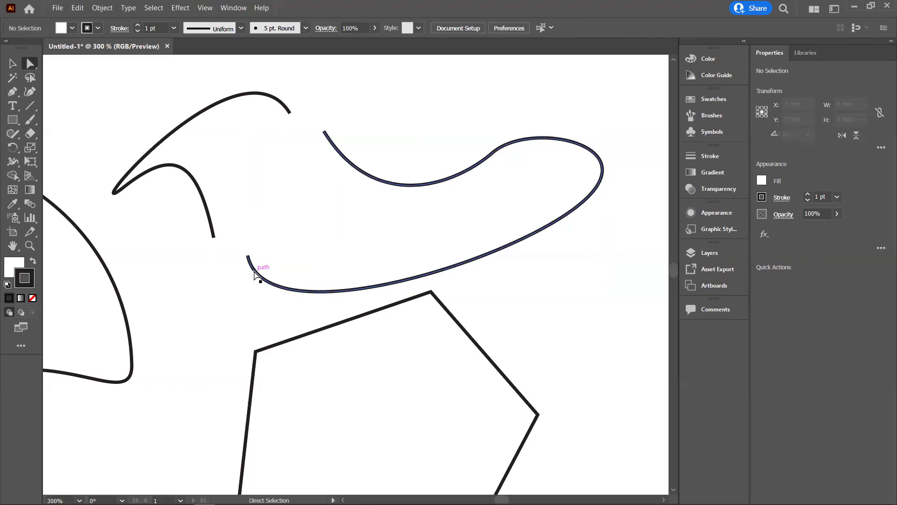
left_click(255, 275)
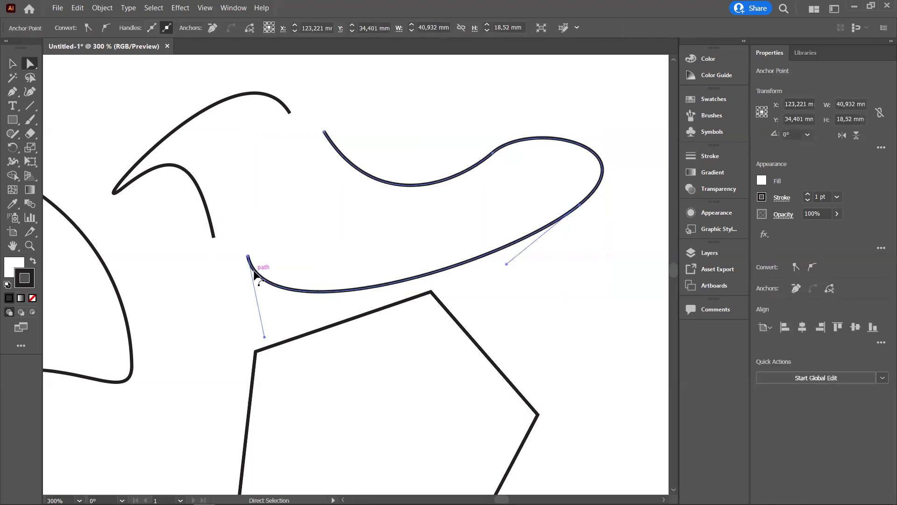
left_click(248, 256)
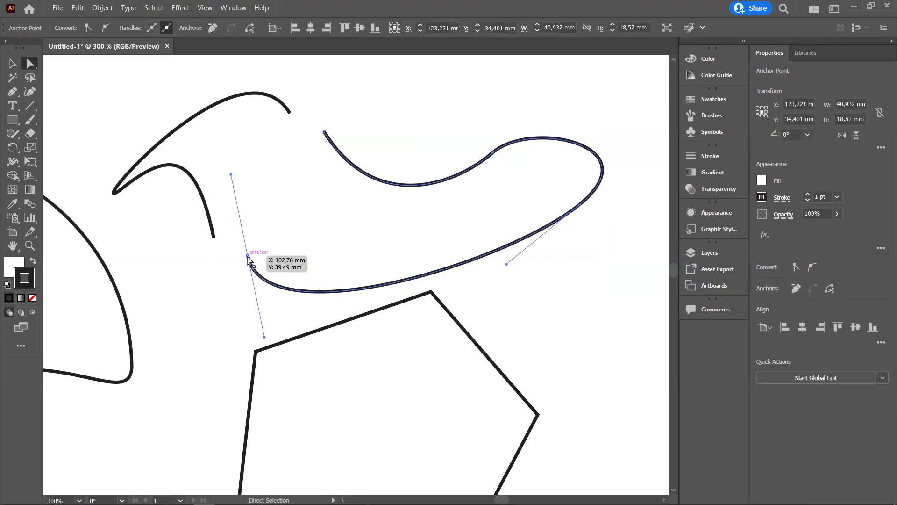
left_click(324, 132, "shift")
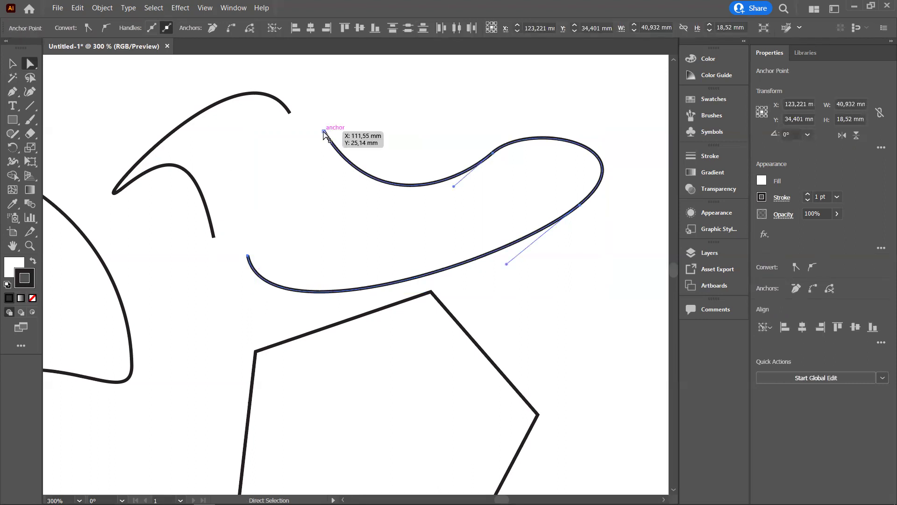
left_click(234, 31)
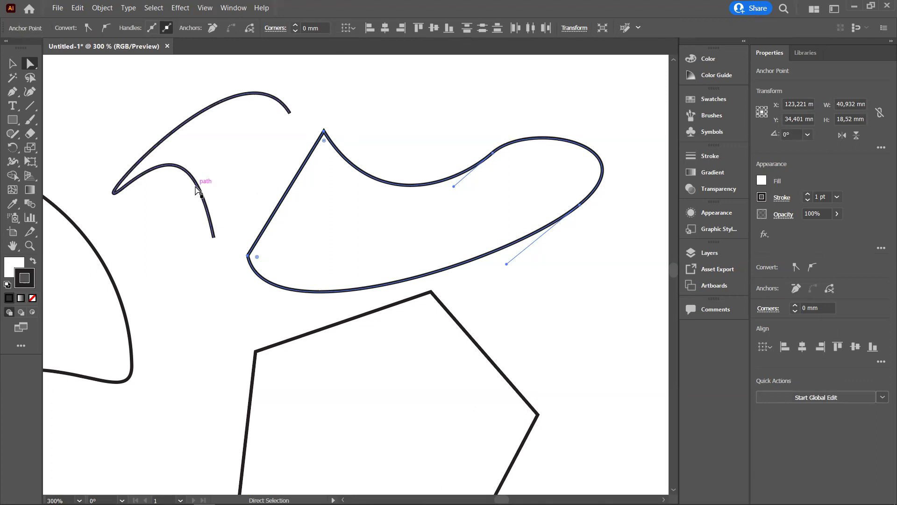
left_click(196, 190)
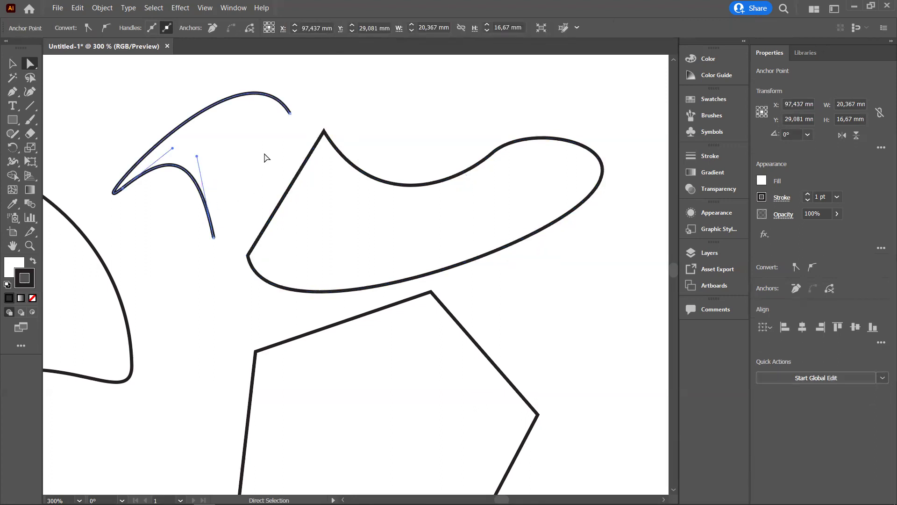
left_click(104, 108)
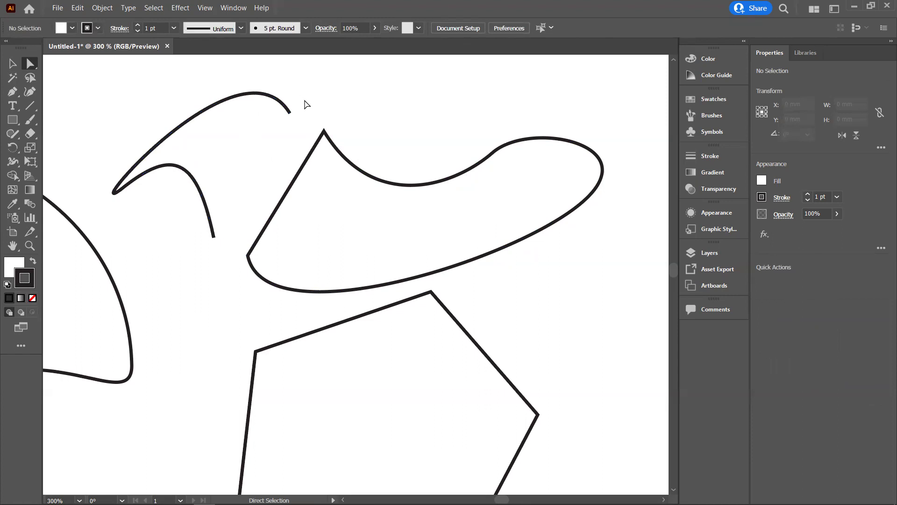
- Join the hook's open ends and undo it, then delete the large curve's straight closing edge
mouse_move(303, 100)
left_mouse_down()
mouse_move(229, 189)
mouse_move(196, 256)
left_mouse_up()
left_click(197, 276)
left_click(29, 76)
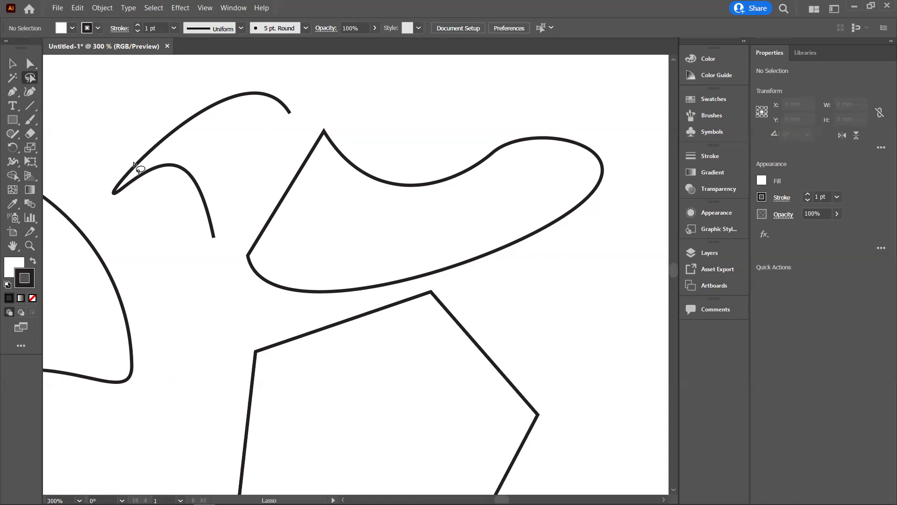
mouse_move(223, 188)
left_mouse_down()
mouse_move(300, 127)
mouse_move(215, 196)
left_mouse_up()
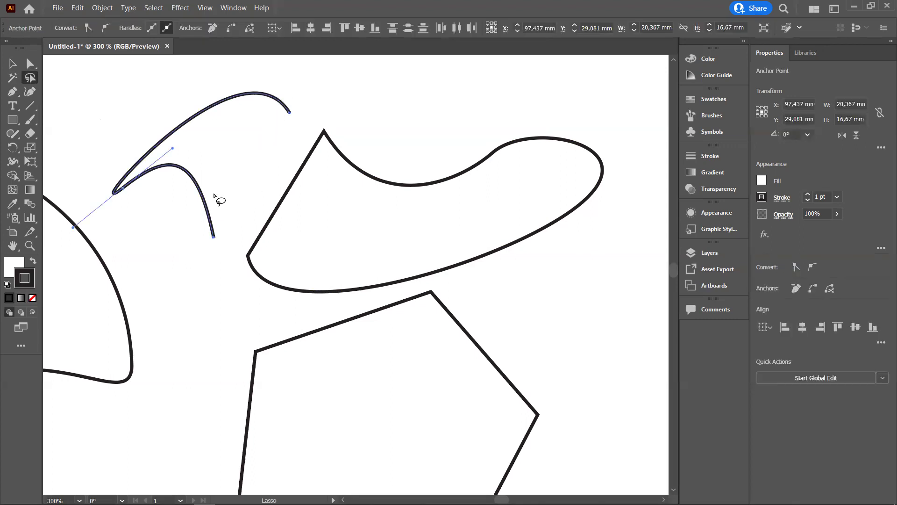
left_click(230, 27)
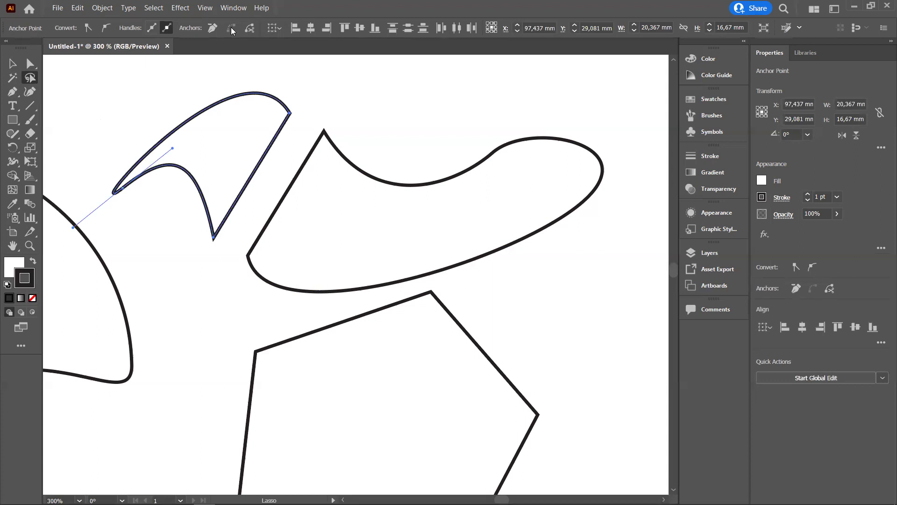
key("ctrl+z")
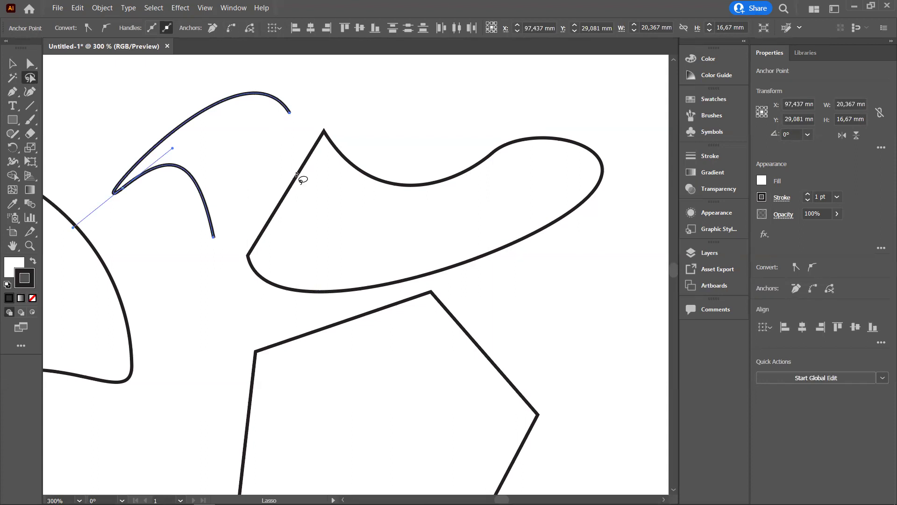
left_click_drag(297, 175, 298, 176)
key("Delete")
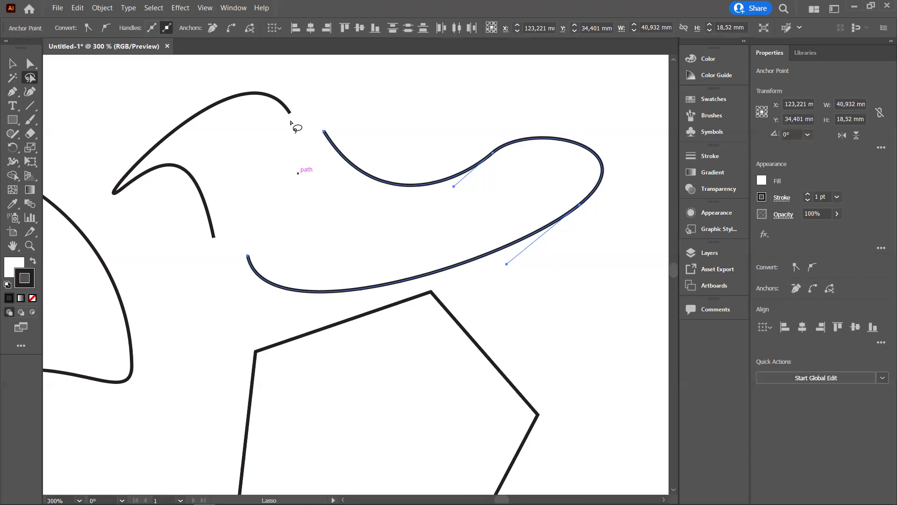
- Join the open endpoints at the upper and lower gaps with straight segments
left_click(379, 99)
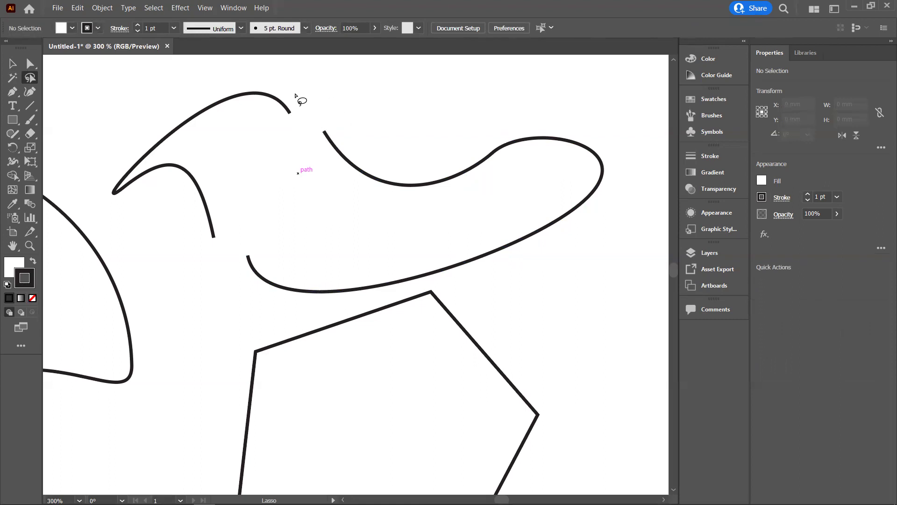
left_click_drag(296, 95, 337, 124)
left_click_drag(336, 124, 295, 97)
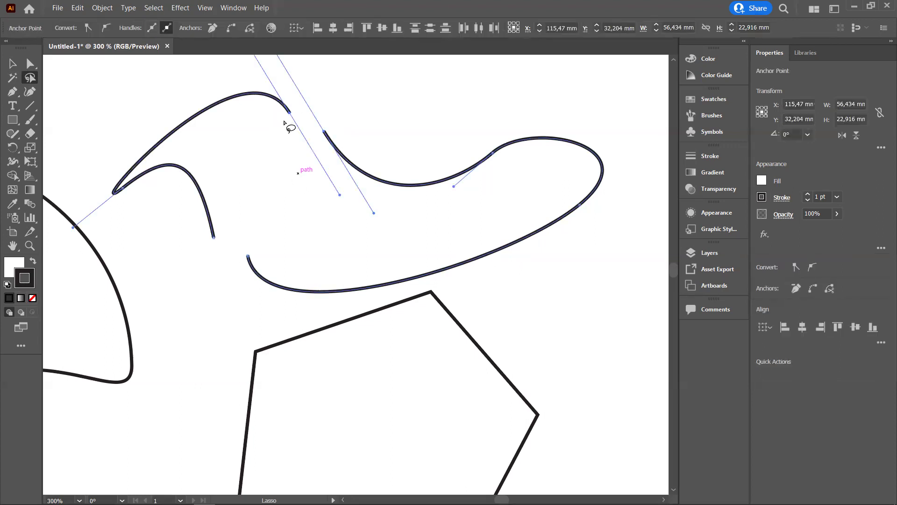
left_click(230, 29)
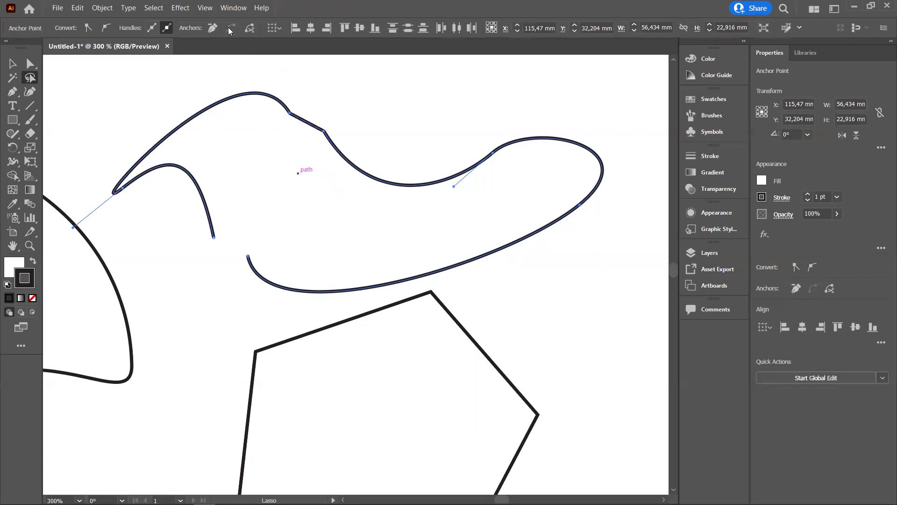
left_click_drag(221, 217, 220, 219)
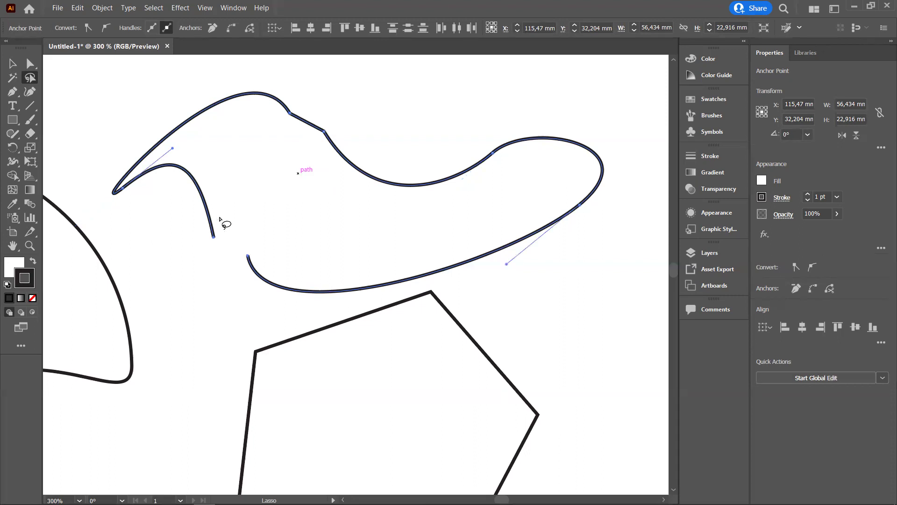
left_click(231, 28)
- Delete the extra anchors at the lower and upper joins with the Pen tool
left_click(13, 92)
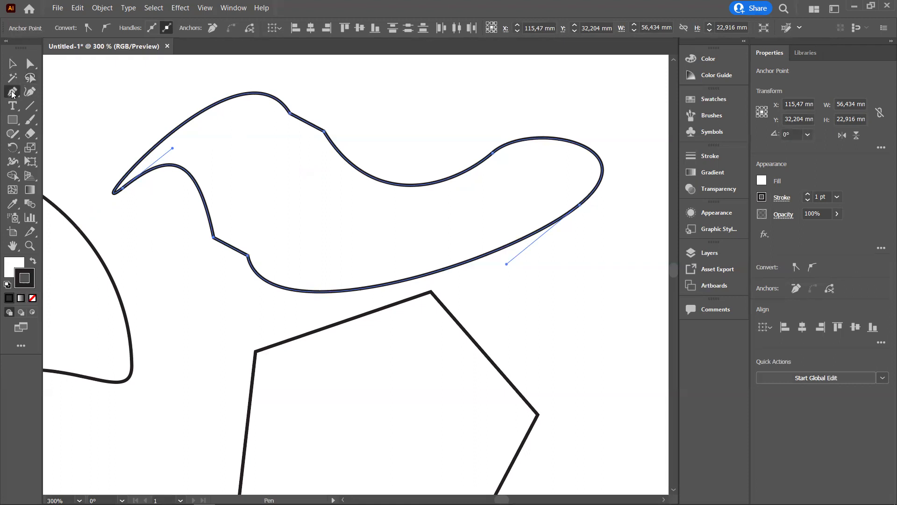
left_click(213, 239)
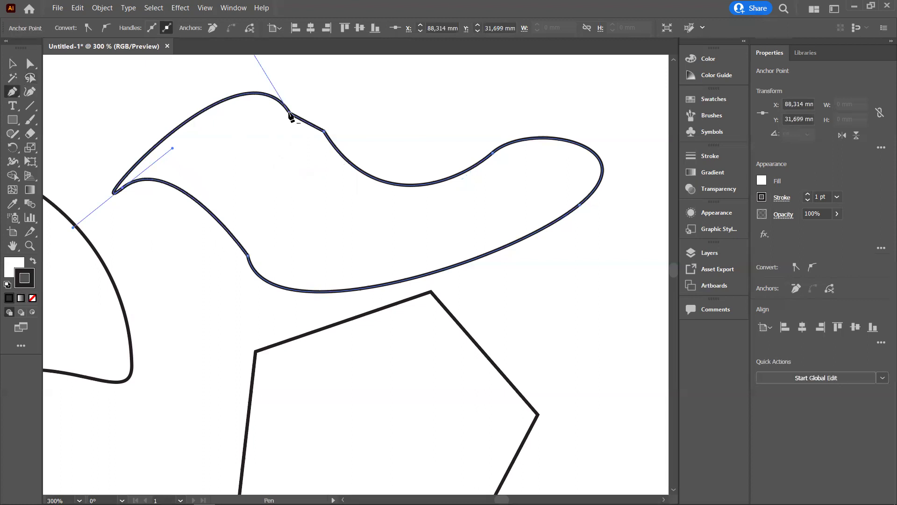
left_click(325, 131)
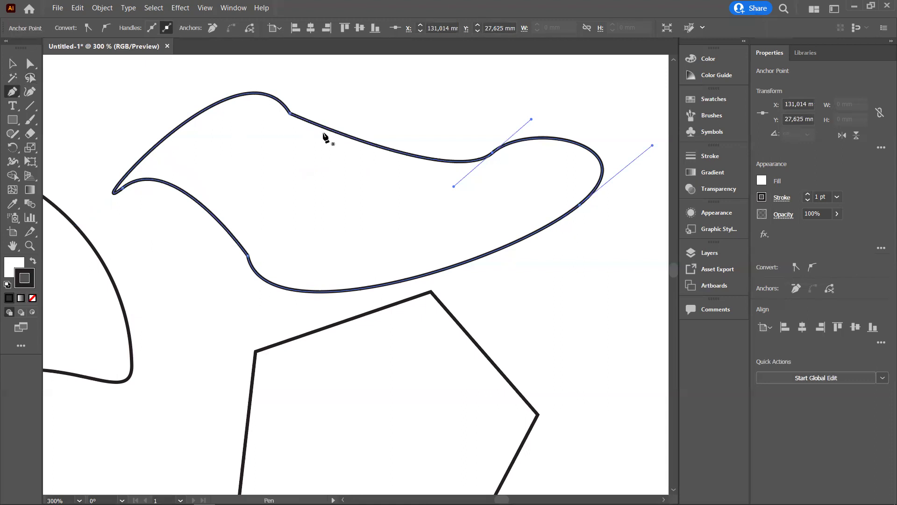
- Drag the top anchor about 6.2 mm left to smooth the curve, undoing an accidental deletion
key("ctrl")
left_click_drag(290, 113, 288, 115)
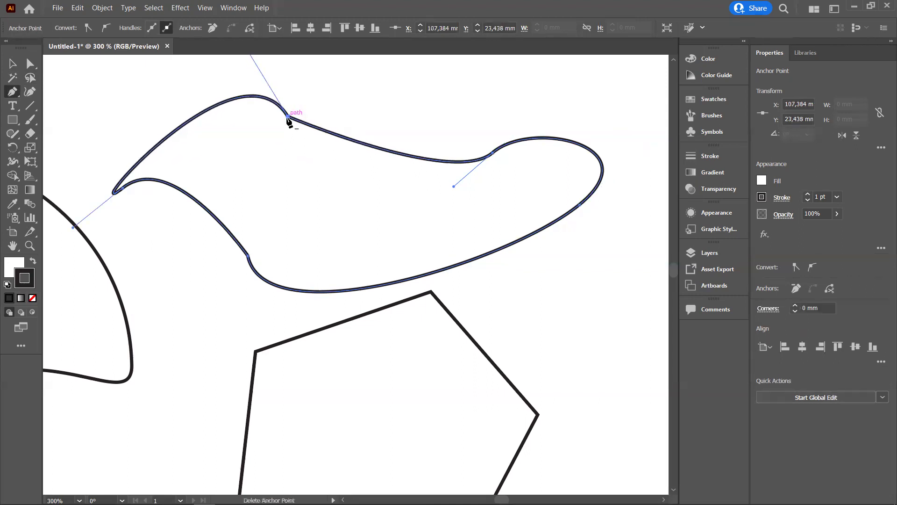
left_click_drag(287, 115, 235, 115)
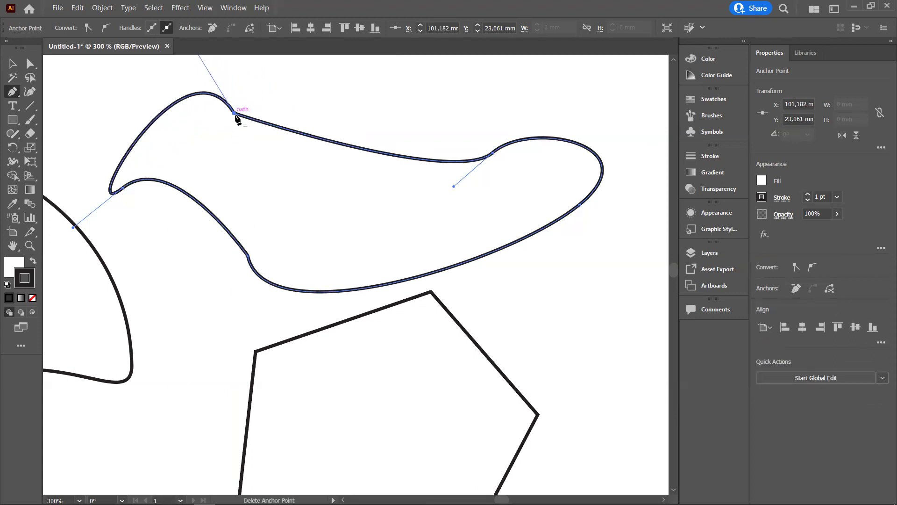
left_click(235, 115)
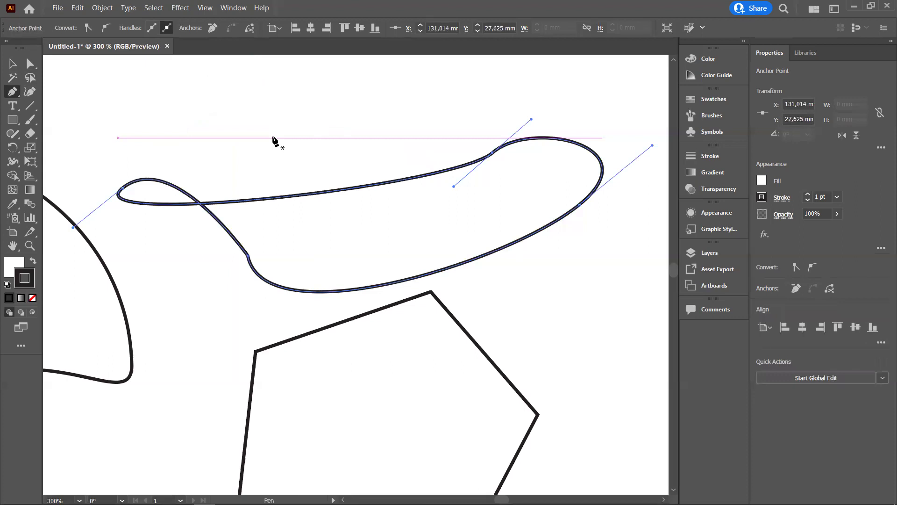
key("ctrl+z")
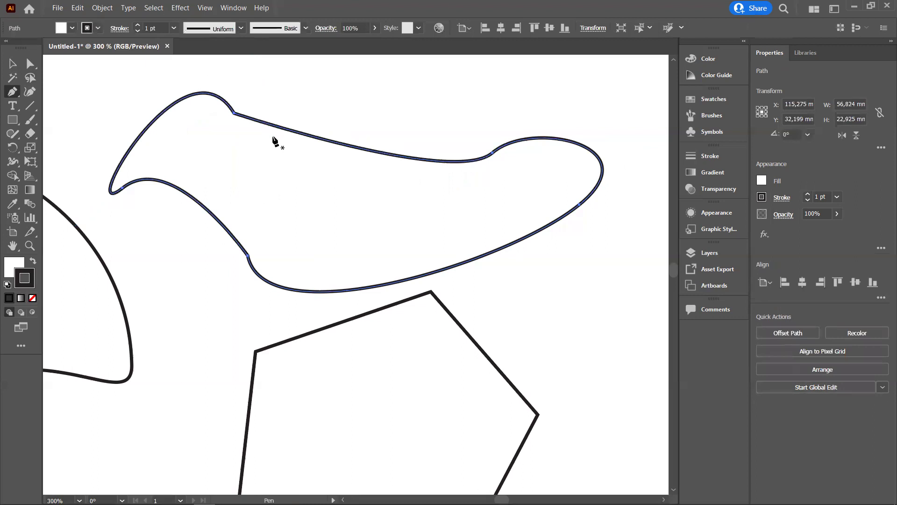
- Scroll right and zoom out to 200% so the whole long rectangle is visible
scroll(275, 140, "down", 1)
scroll(275, 141, "down", 2)
scroll(275, 134, "down", 5)
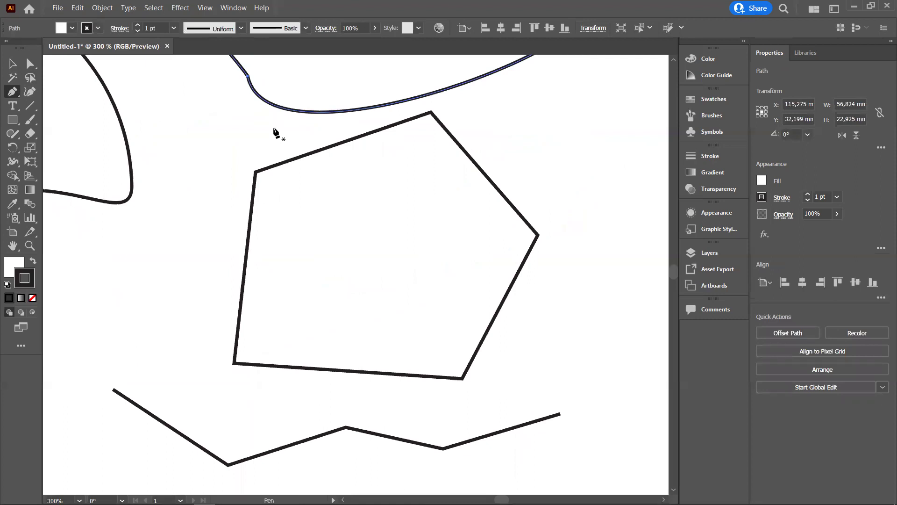
scroll(276, 133, "right", 6)
scroll(275, 134, "right", 5)
scroll(275, 133, "right", 1)
scroll(276, 133, "left", 4)
scroll(276, 133, "right", 3)
scroll(276, 134, "right", 5)
scroll(276, 133, "right", 3)
scroll(275, 133, "right", 1)
key("z")
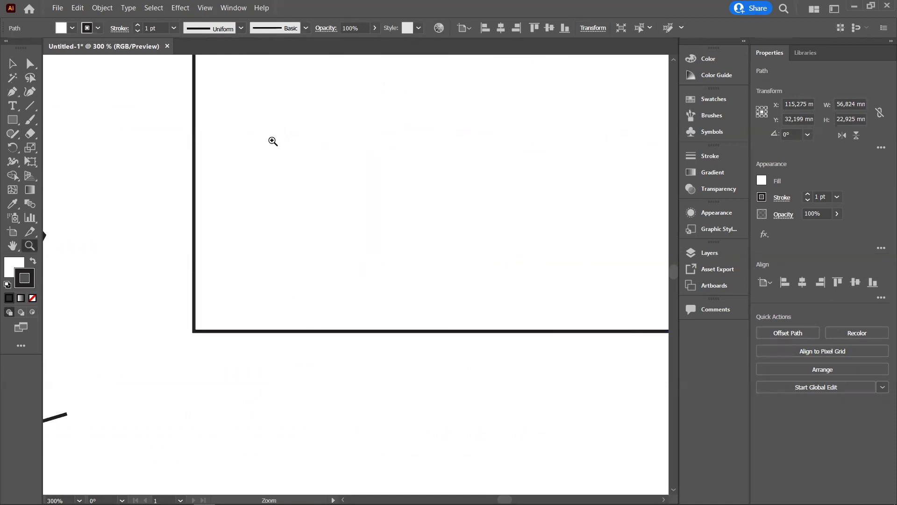
left_click(273, 141, "alt")
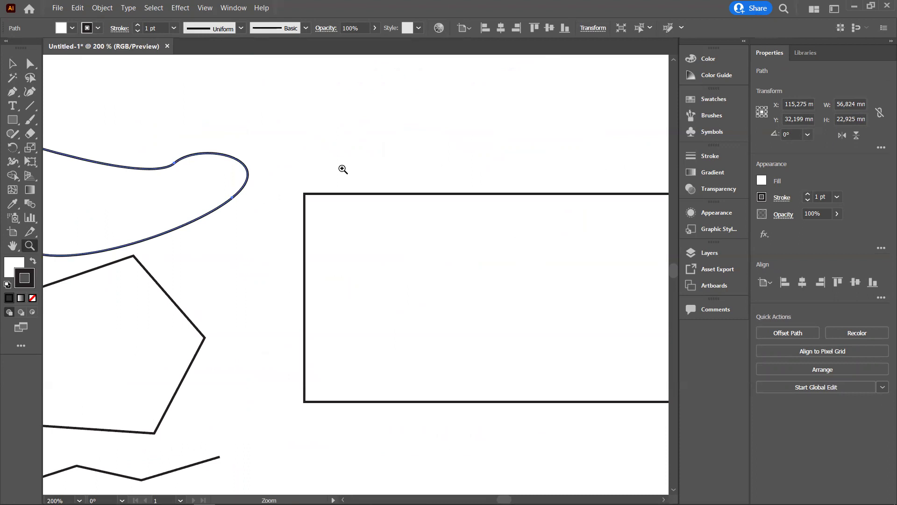
scroll(343, 170, "right", 3)
scroll(343, 169, "right", 3)
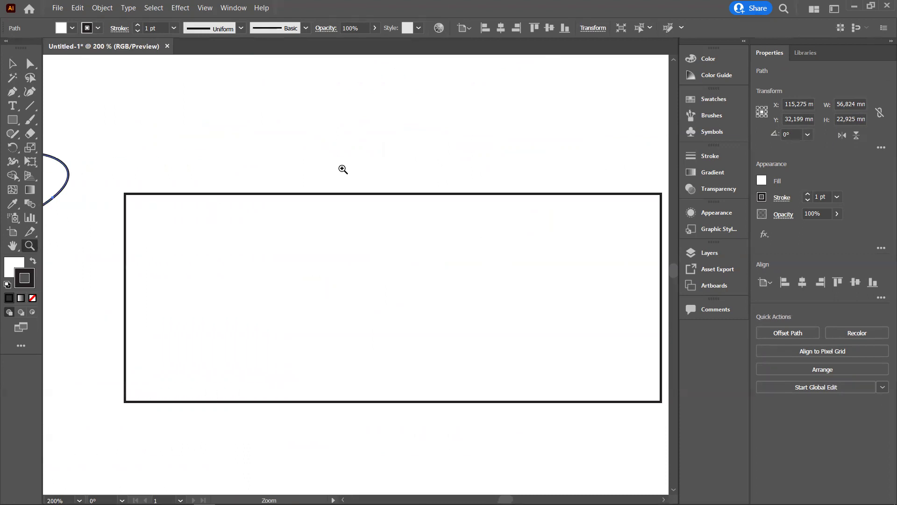
key("v")
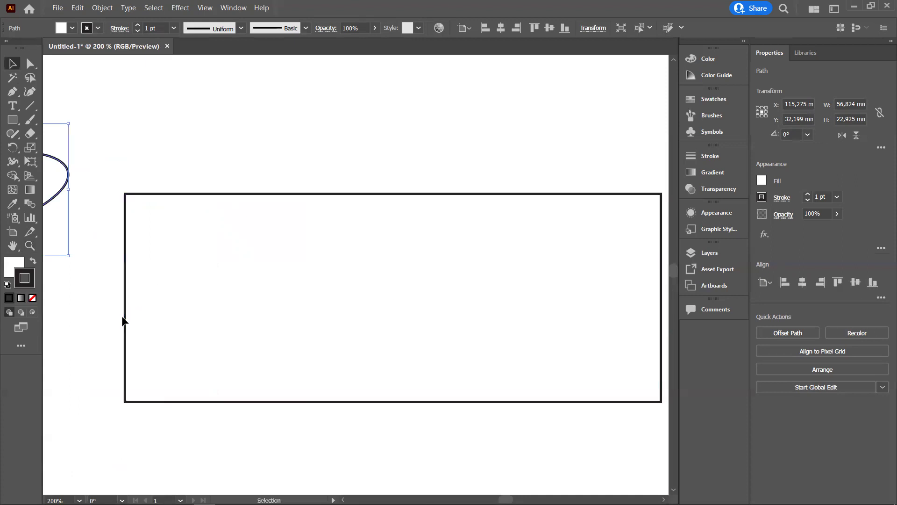
- Narrow the long rectangle to 67.706 mm wide at 35.988 mm high and move it up-left
left_click(124, 319)
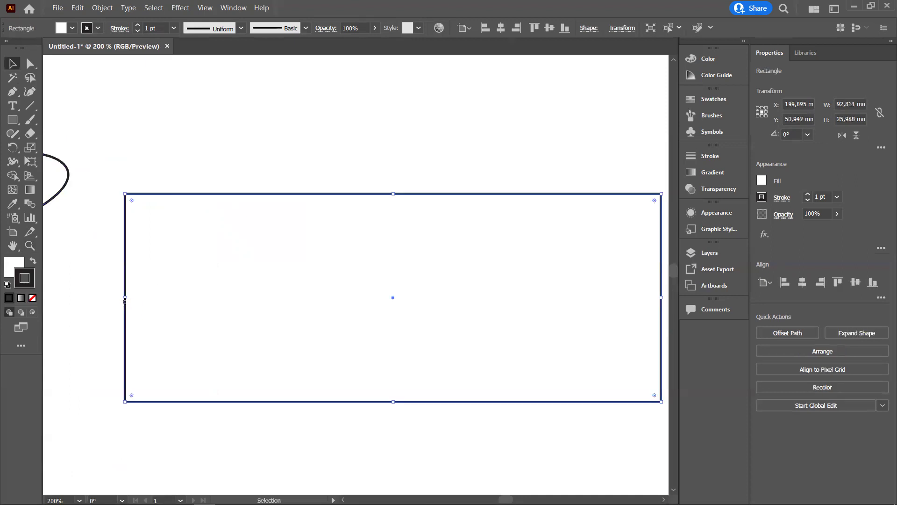
left_click_drag(124, 301, 239, 297)
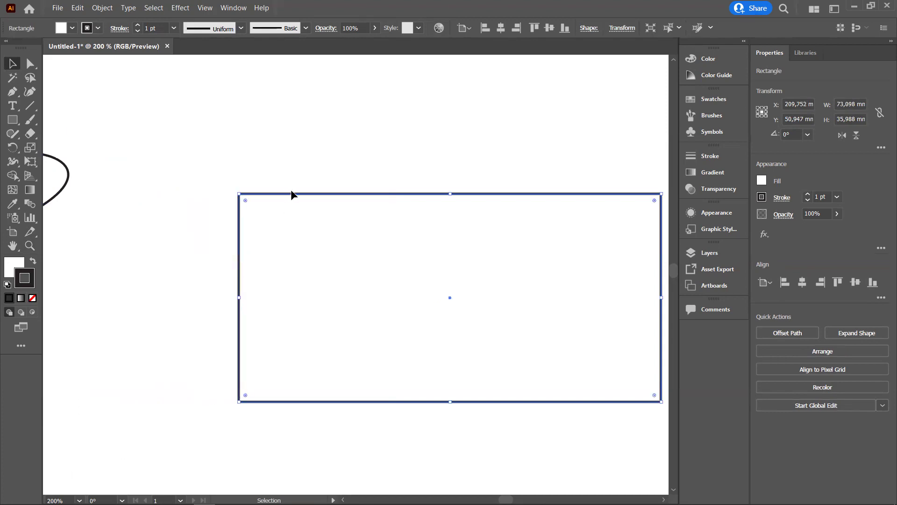
left_click_drag(295, 193, 218, 173)
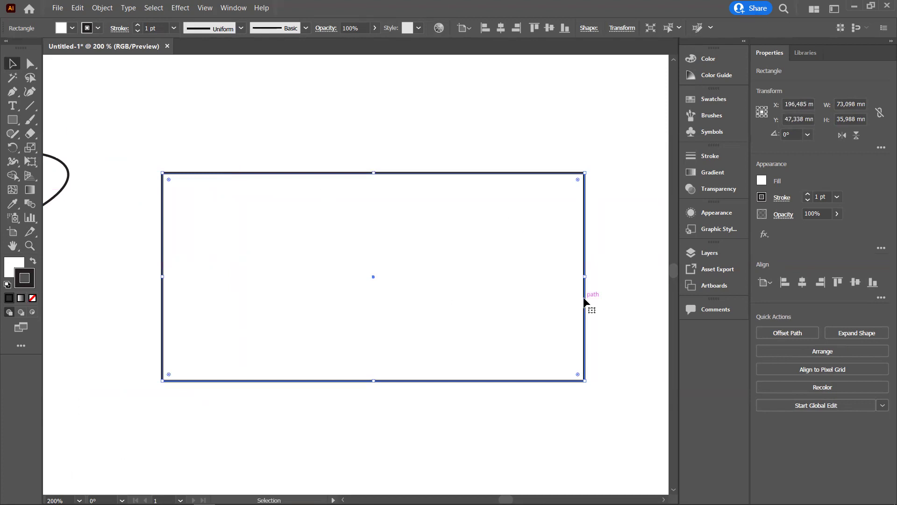
left_click_drag(585, 279, 553, 279)
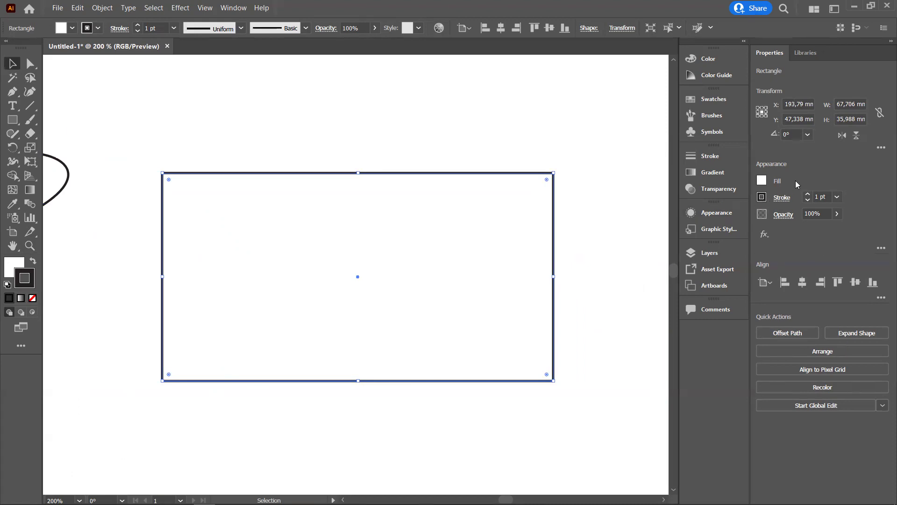
- Keep the Essentials Classic workspace and show the Color panel with the 231F20 colour
left_click(832, 11)
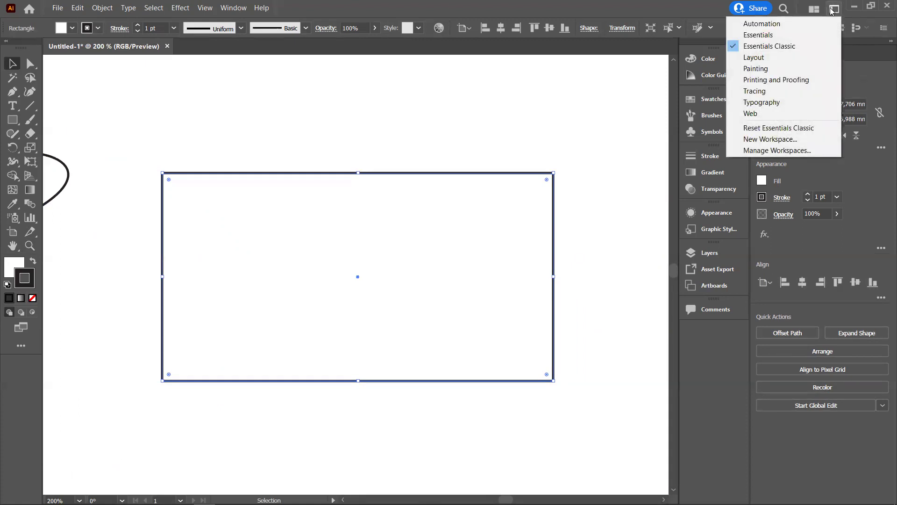
left_click(699, 61)
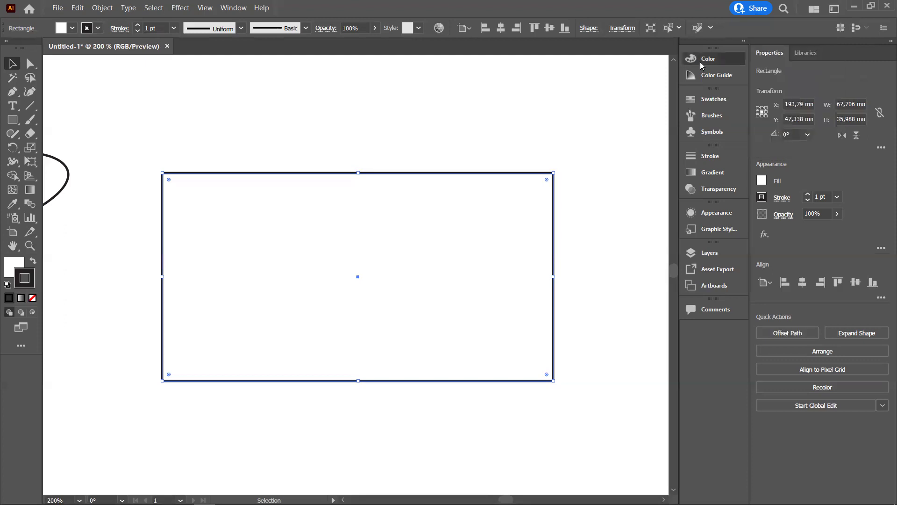
left_click(700, 62)
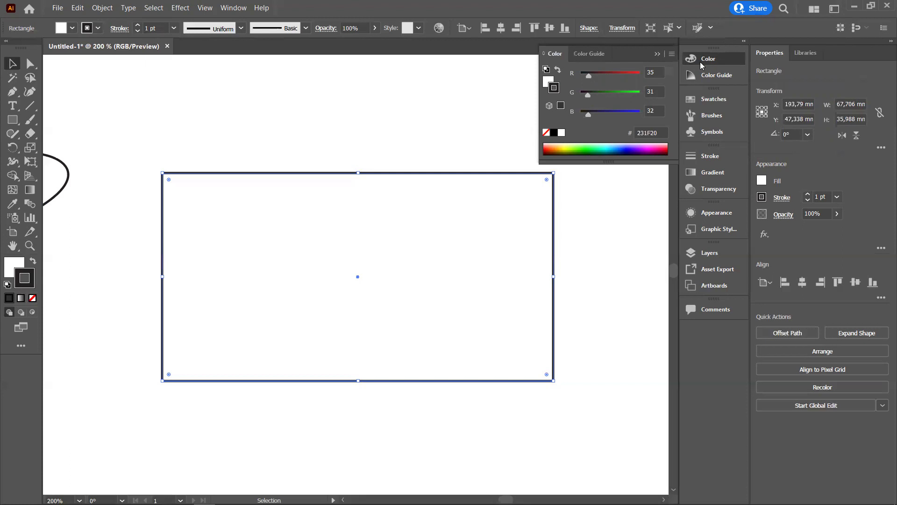
- Enlarge the Color panel's spectrum and switch its colour mode to HSB
left_click(671, 56)
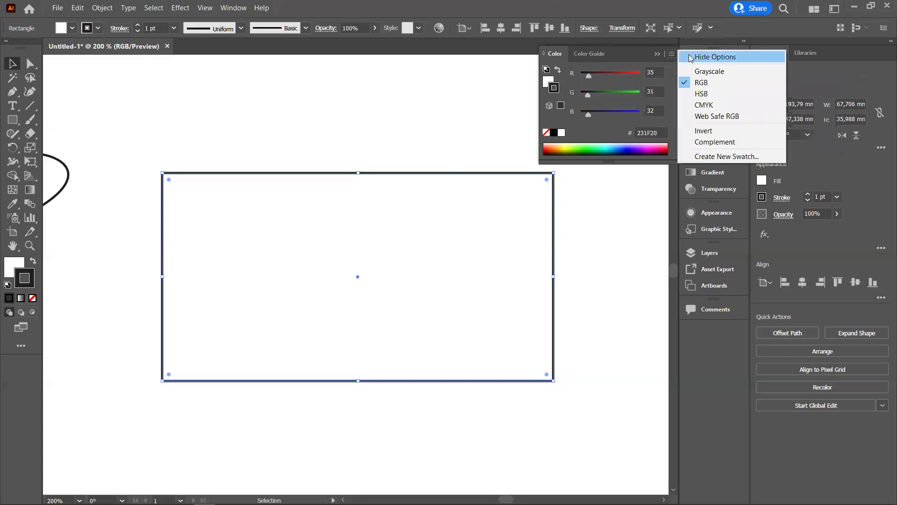
left_click(694, 58)
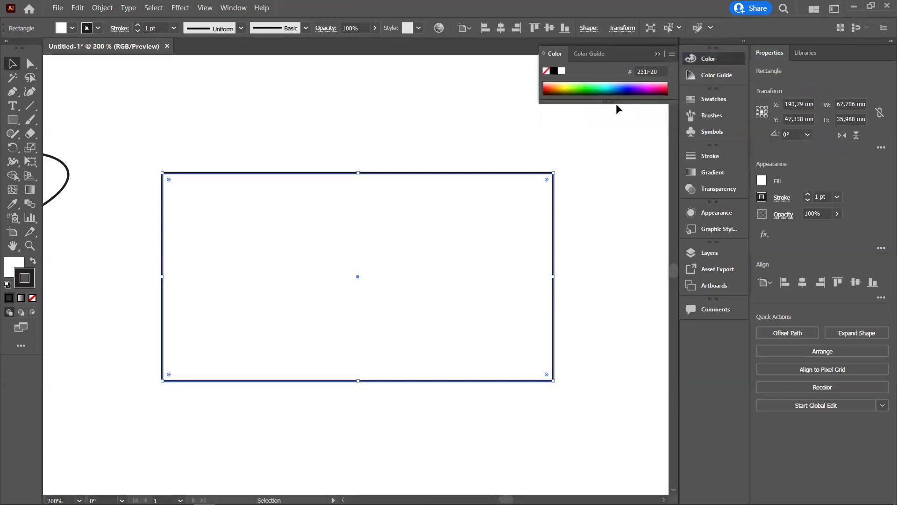
left_click_drag(606, 103, 605, 161)
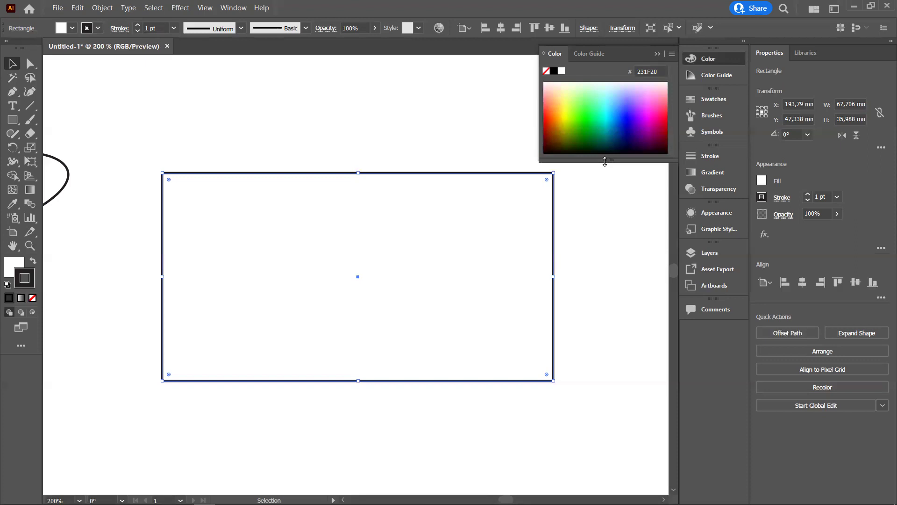
left_click(672, 55)
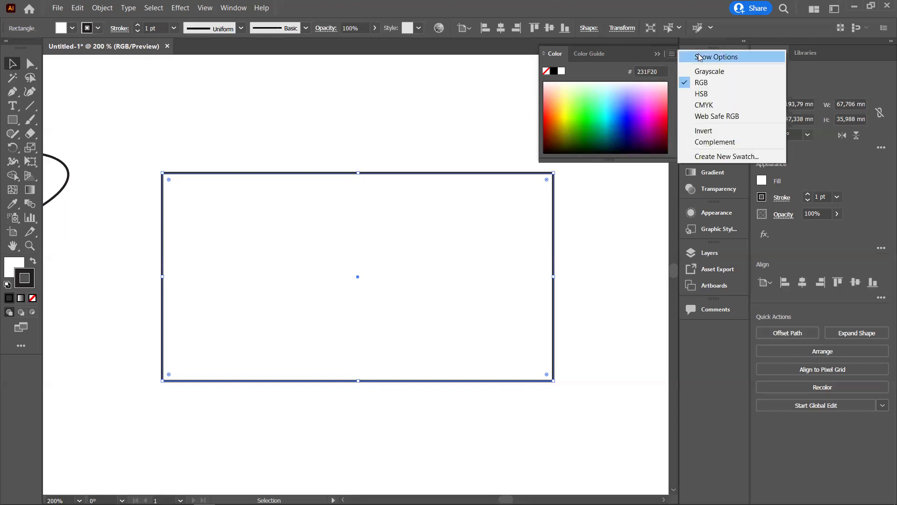
left_click(699, 58)
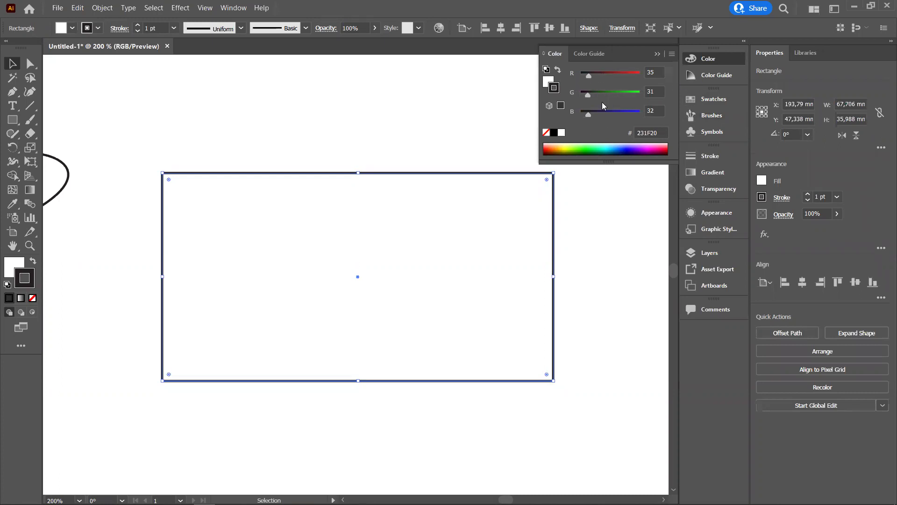
left_click(672, 55)
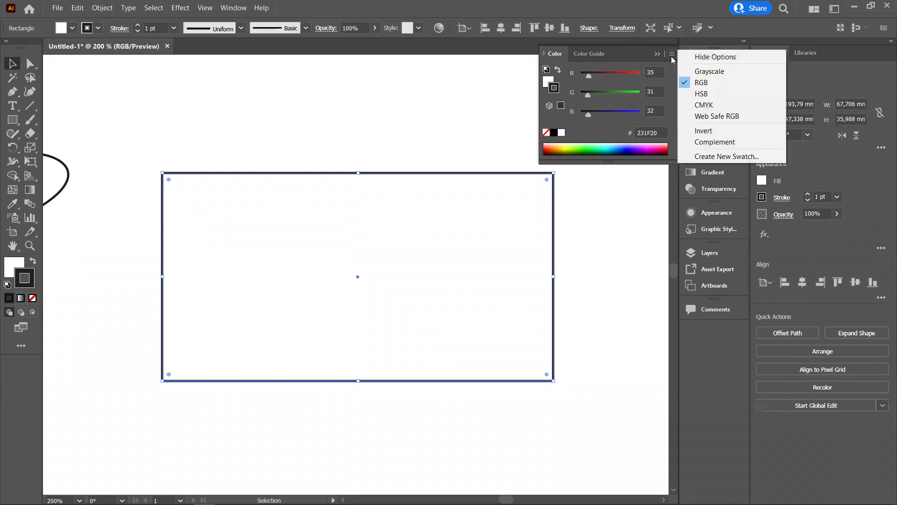
left_click(702, 93)
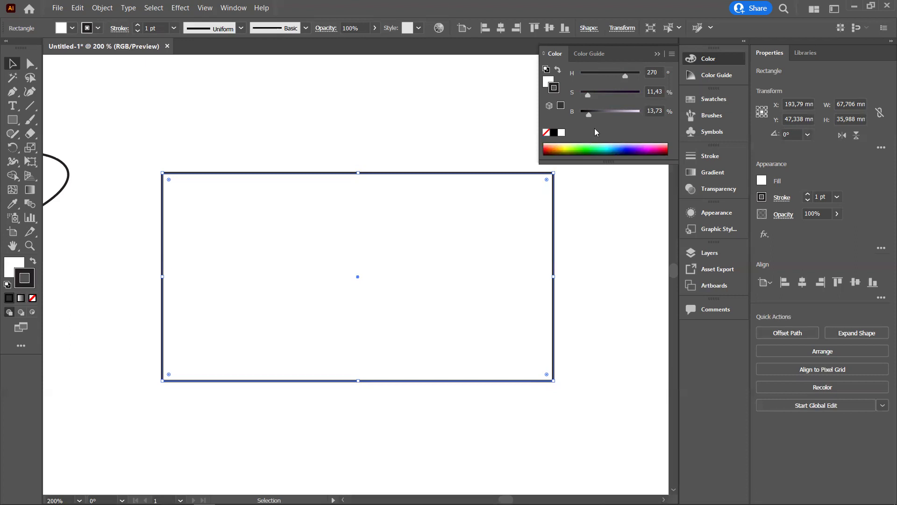
- Give the rectangle's stroke the last-used green (hue 140°, saturation 100%, brightness 81.57%)
left_click(592, 148)
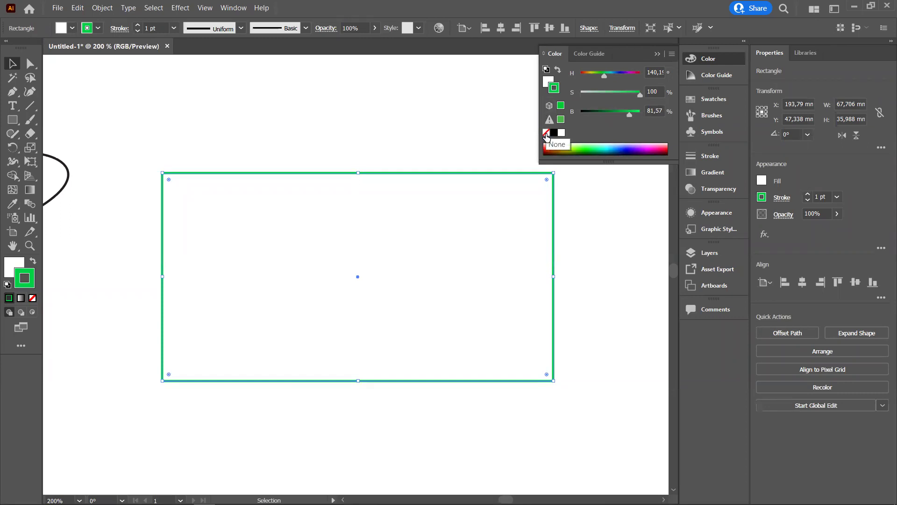
left_click(546, 133)
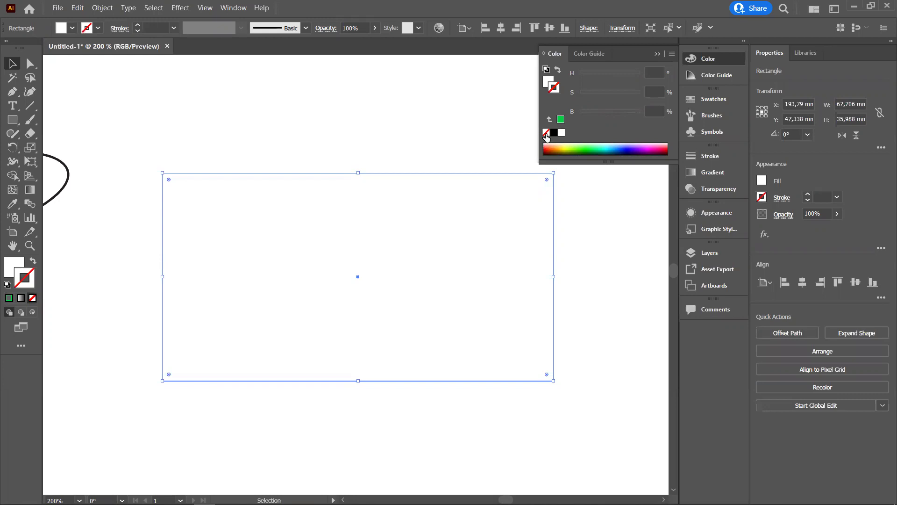
left_click(560, 120)
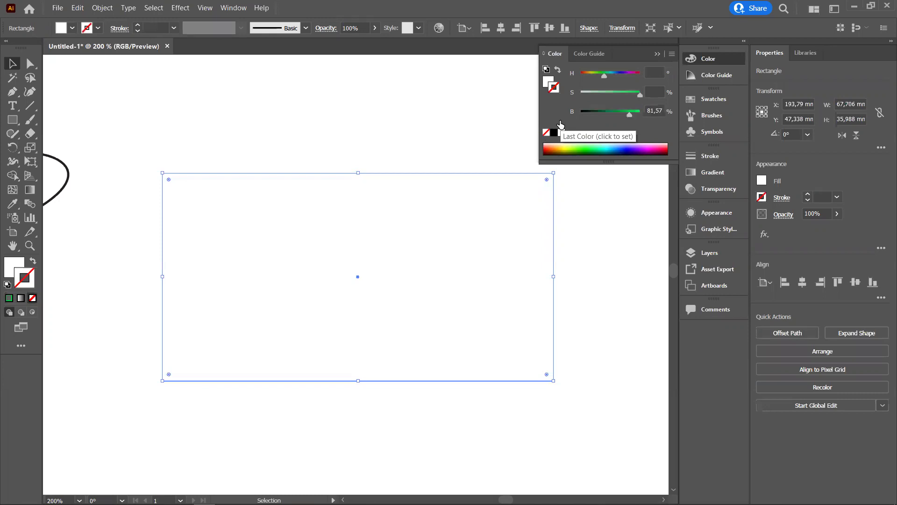
- Toggle between Fill and Stroke with X, leaving Fill active
left_click(547, 86)
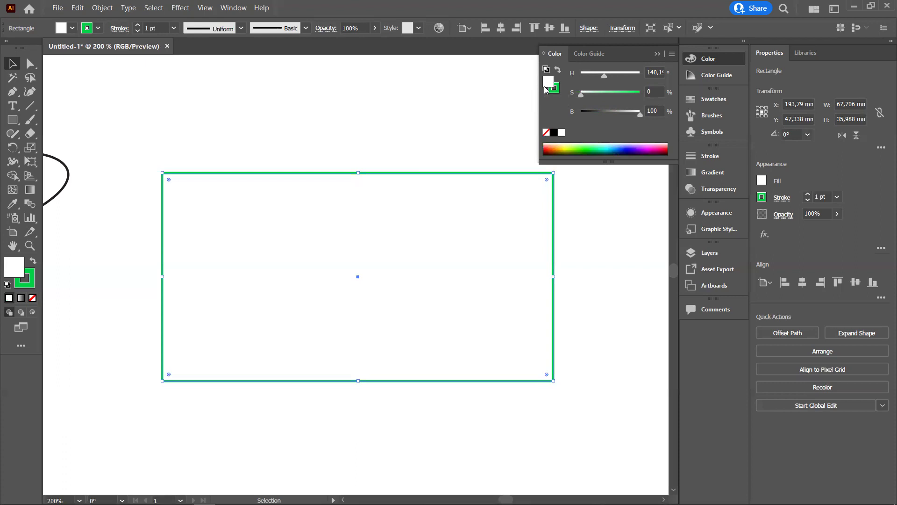
key("x")
key("x")
key("x")
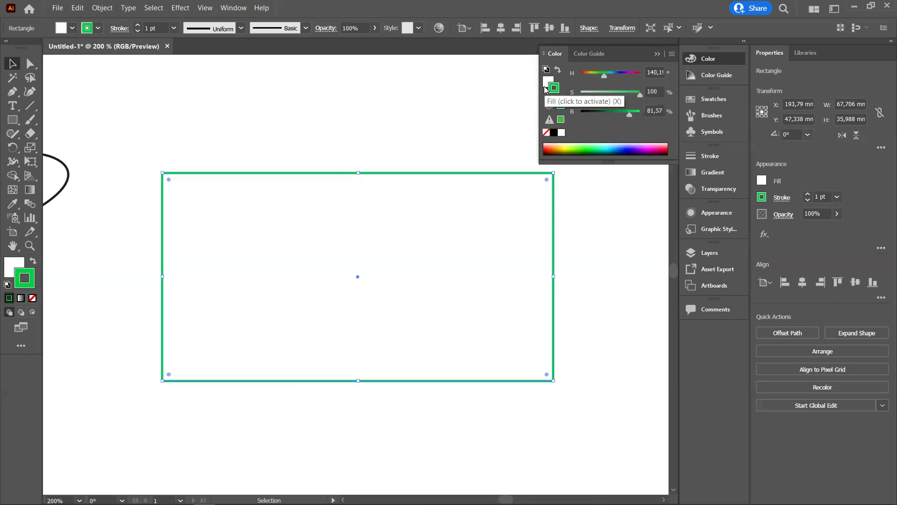
key("x")
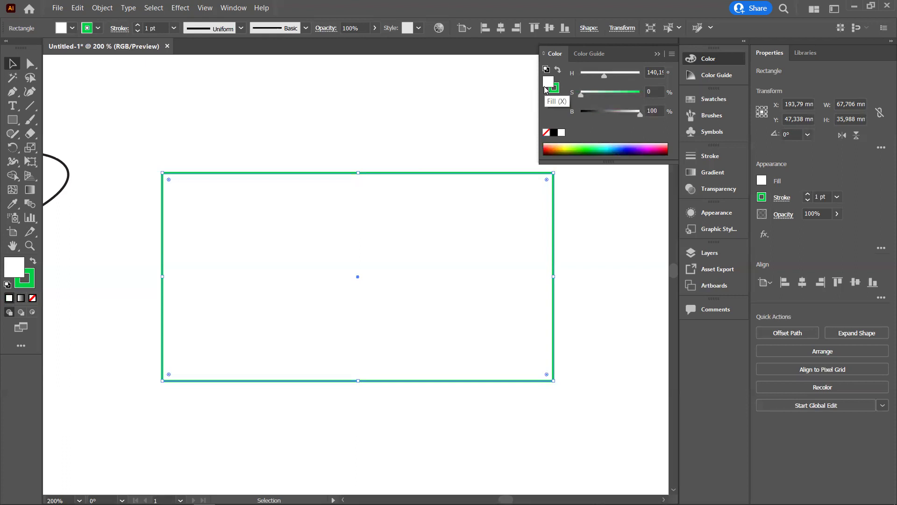
key("x")
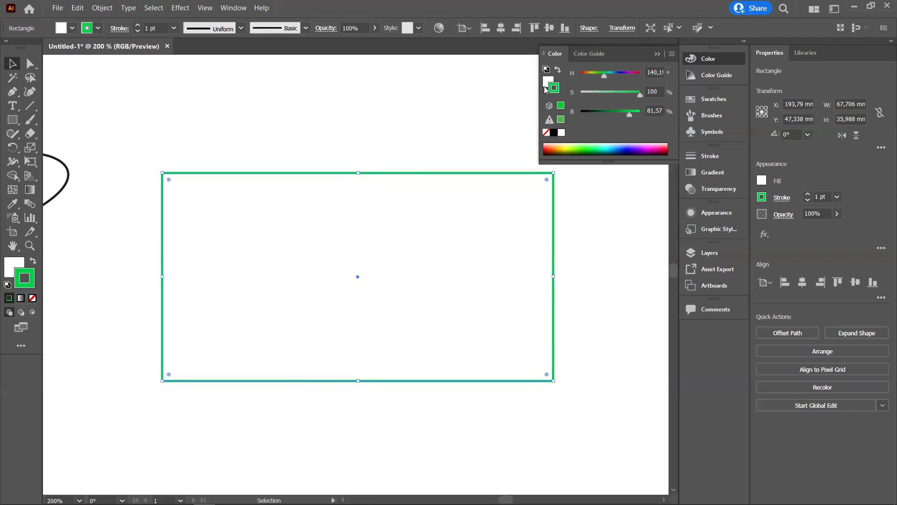
left_click(545, 89)
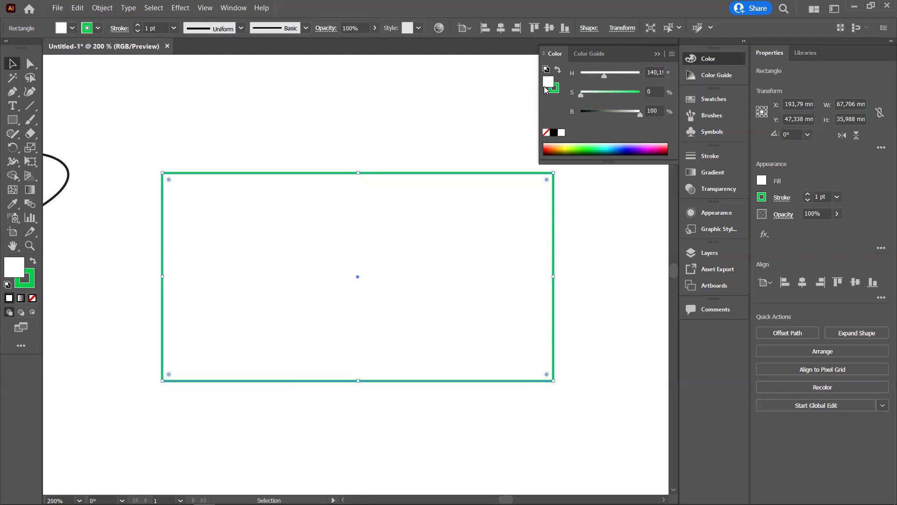
key("x")
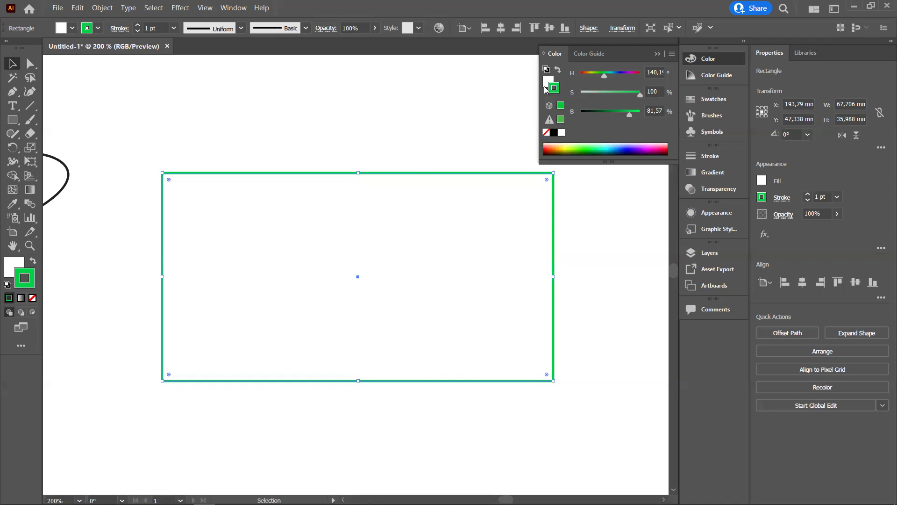
left_click(545, 88)
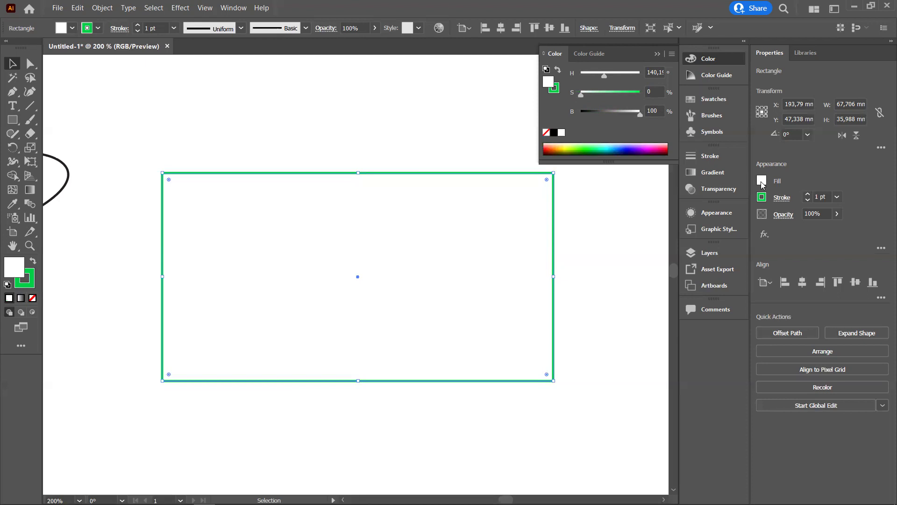
left_click(762, 180)
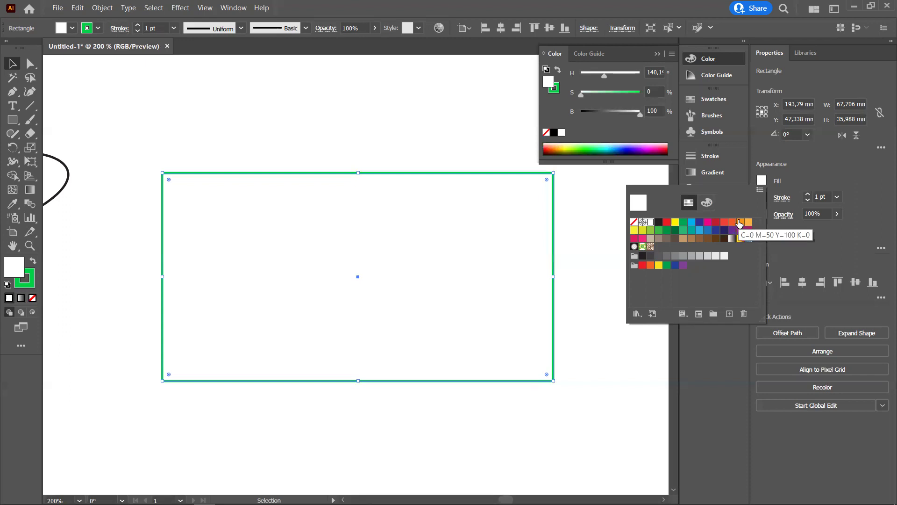
left_click(637, 314)
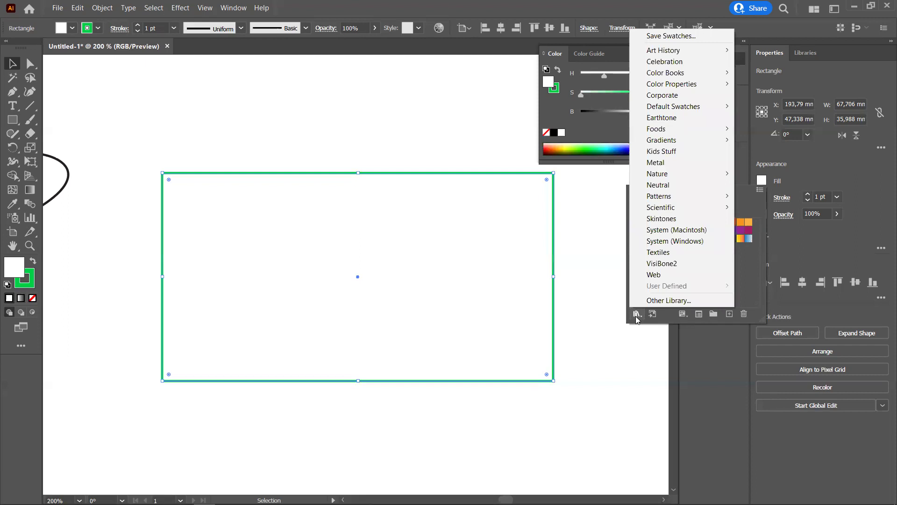
left_click(754, 273)
left_click(708, 203)
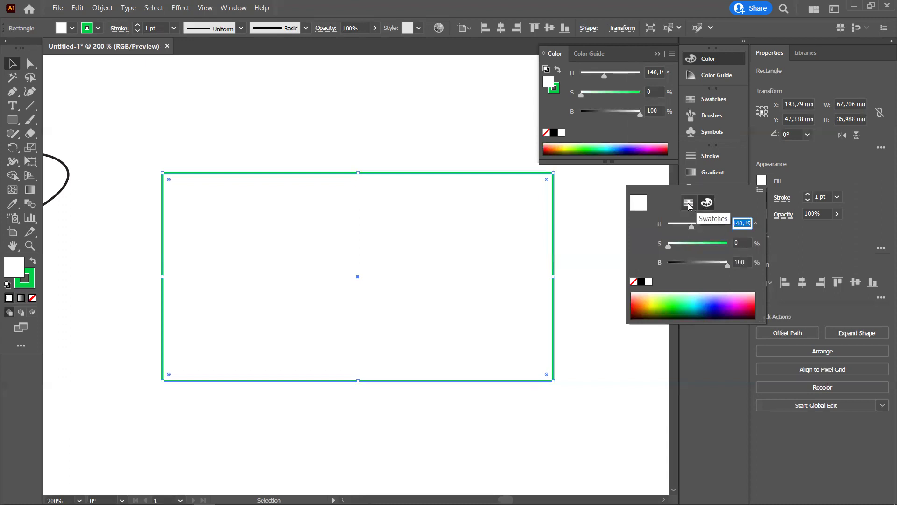
left_click(779, 181)
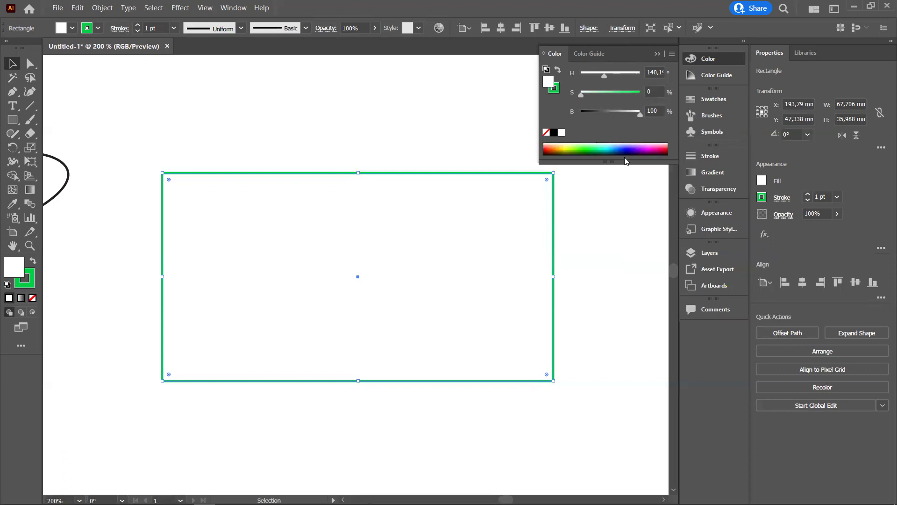
- Fill the rectangle with yellow-green (hue 69.23°, saturation 100%, brightness 81.57%) from the spectrum
left_click(579, 146)
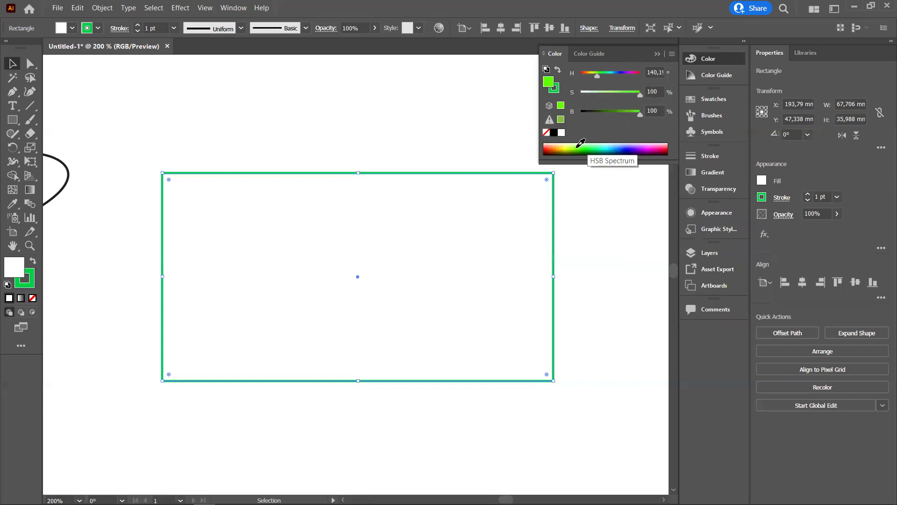
left_click(568, 147)
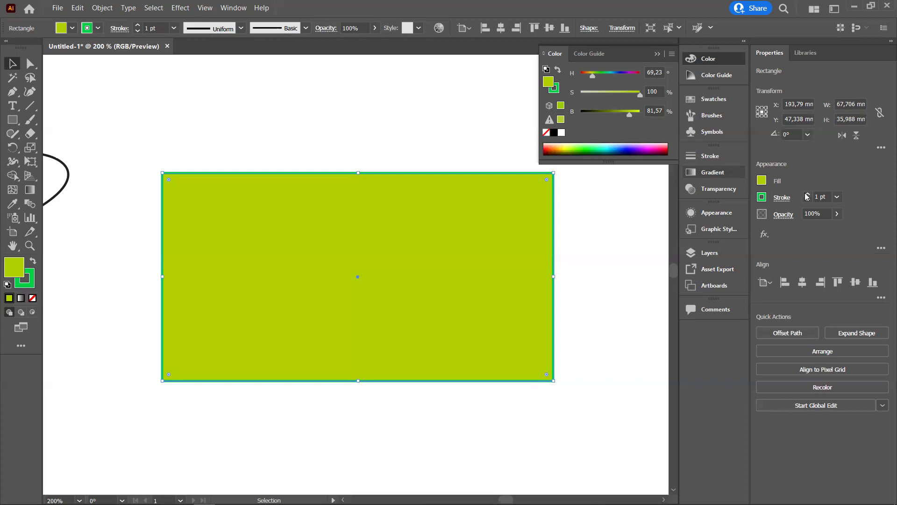
- Raise the green stroke weight step by step to 6 pt and show the Stroke panel
left_click(808, 195)
left_click(807, 195)
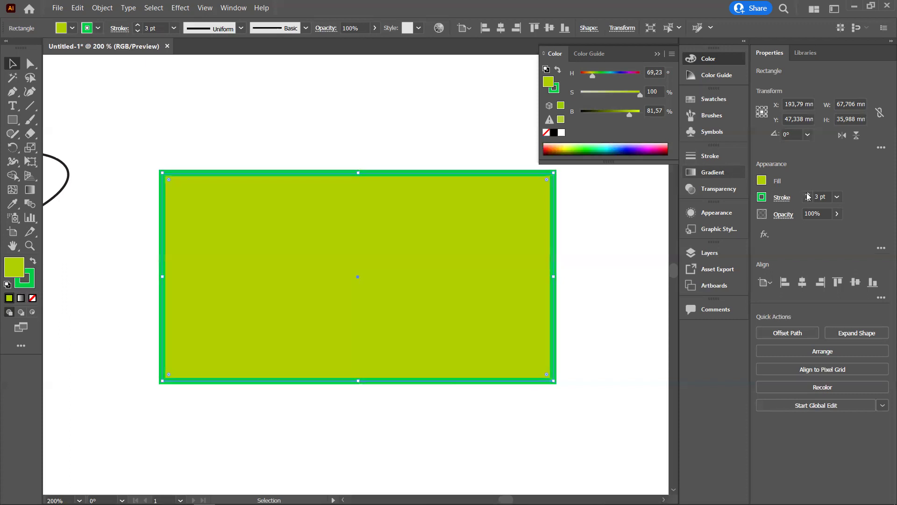
left_click(807, 195)
left_click(808, 195)
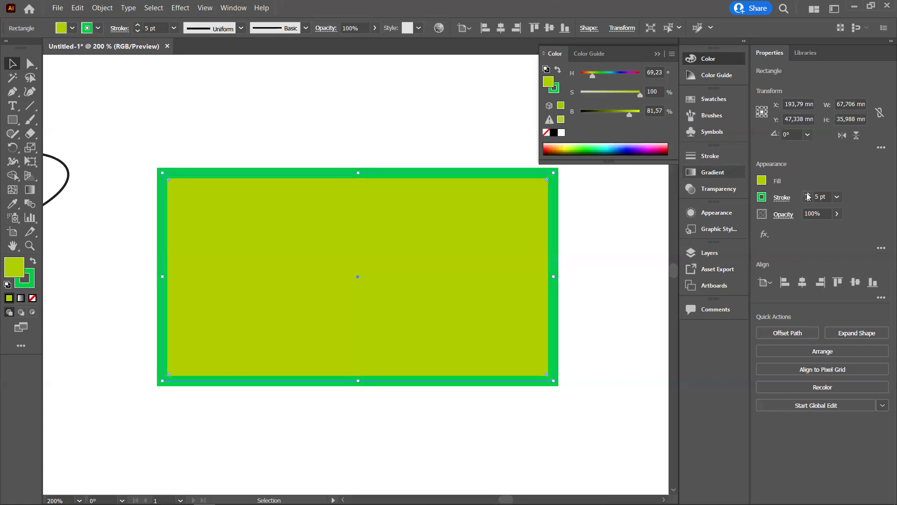
left_click(808, 194)
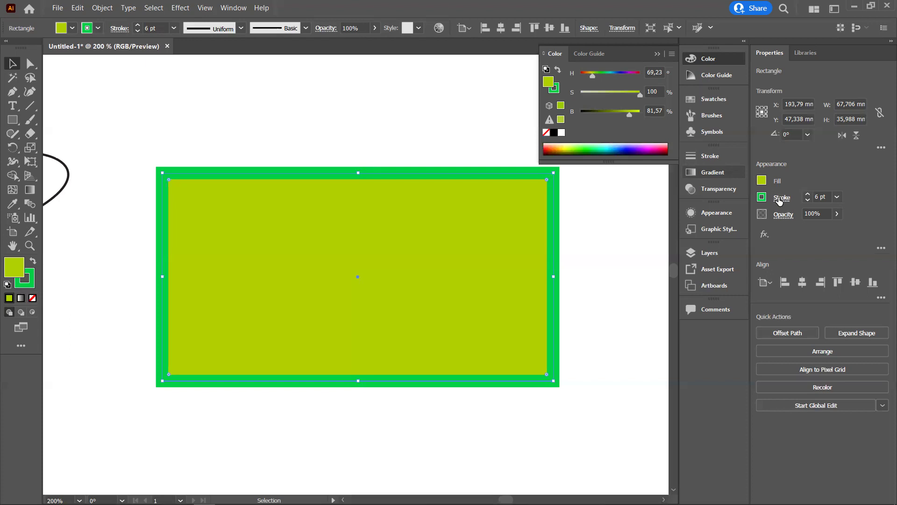
left_click(710, 156)
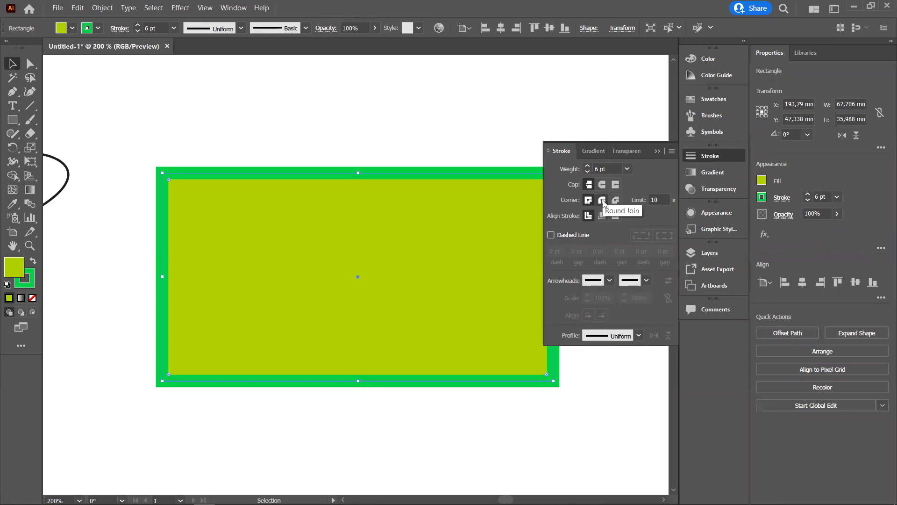
left_click(602, 201)
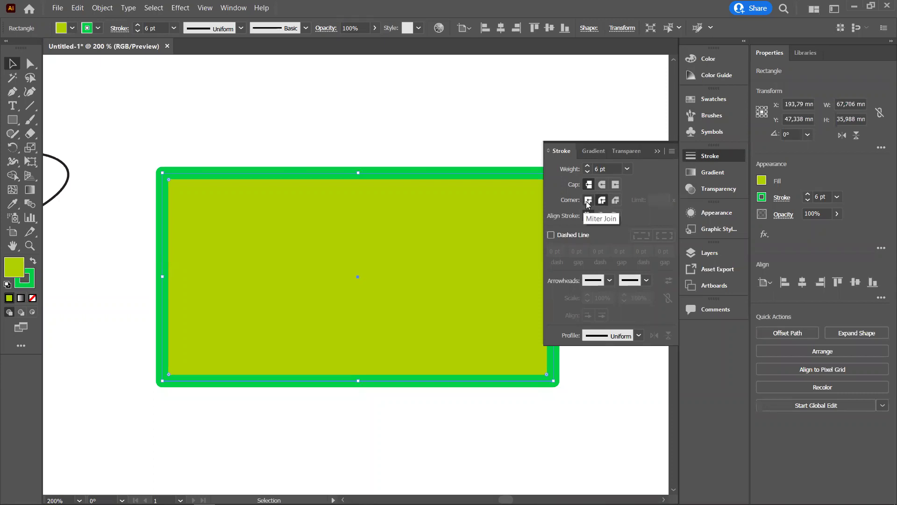
left_click(587, 201)
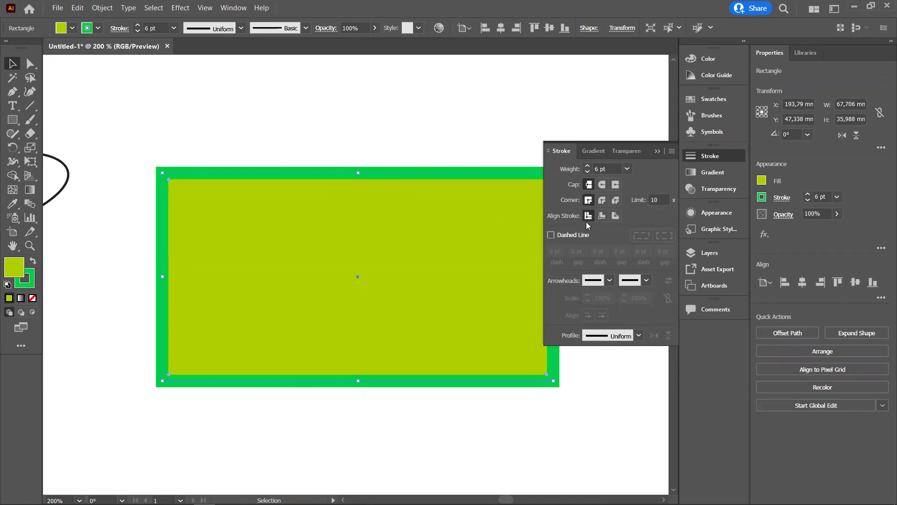
left_click(602, 215)
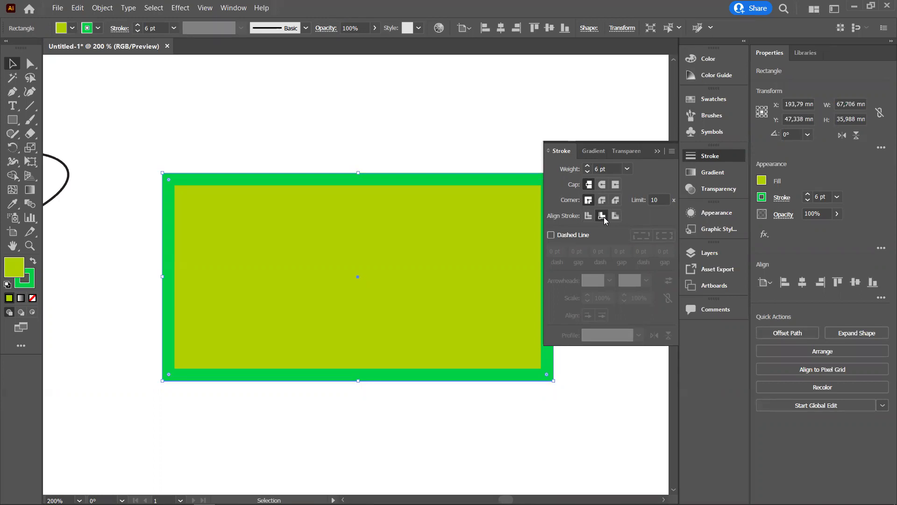
left_click(616, 215)
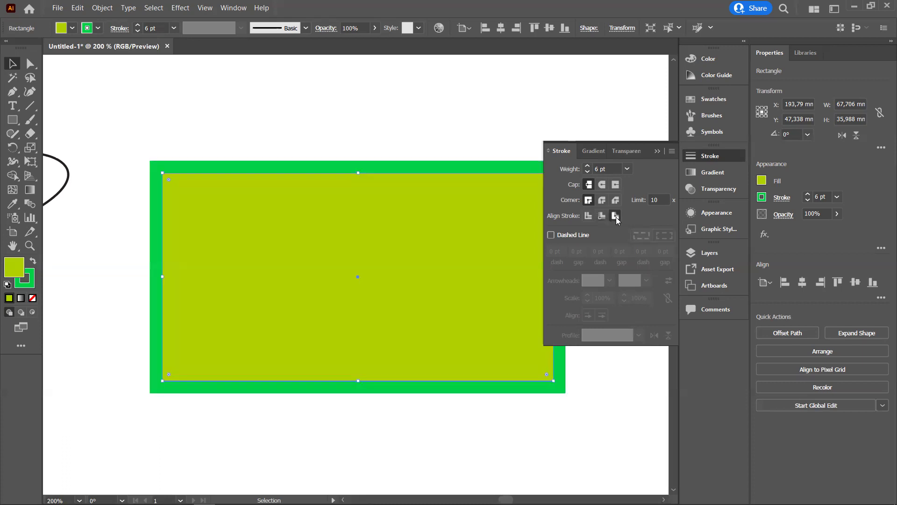
left_click(589, 216)
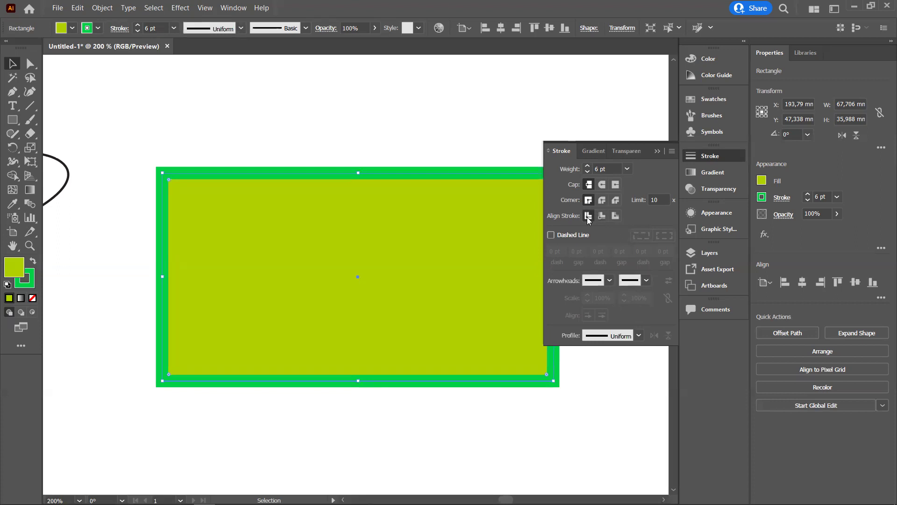
- Enable Dashed Line with dash 6 pt, gap 2 pt, dash 12 pt, gap 6 pt
left_click(551, 235)
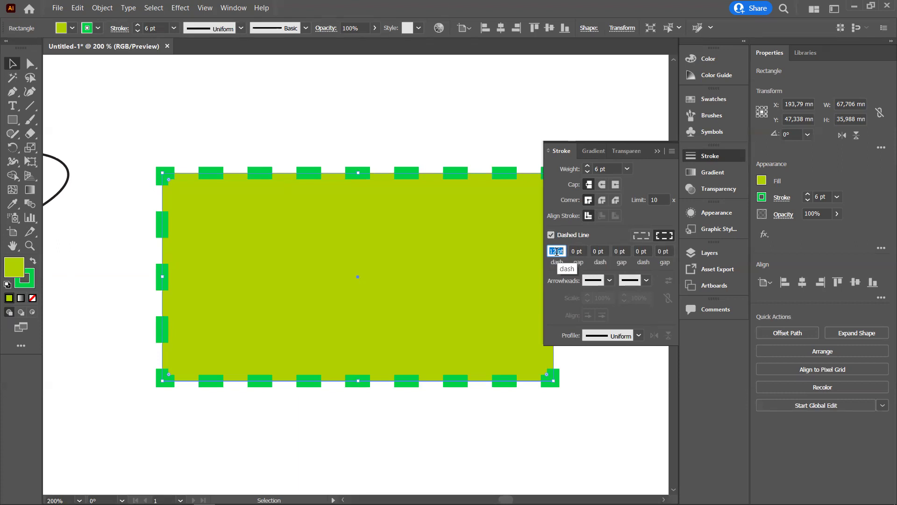
type("6")
key("Tab")
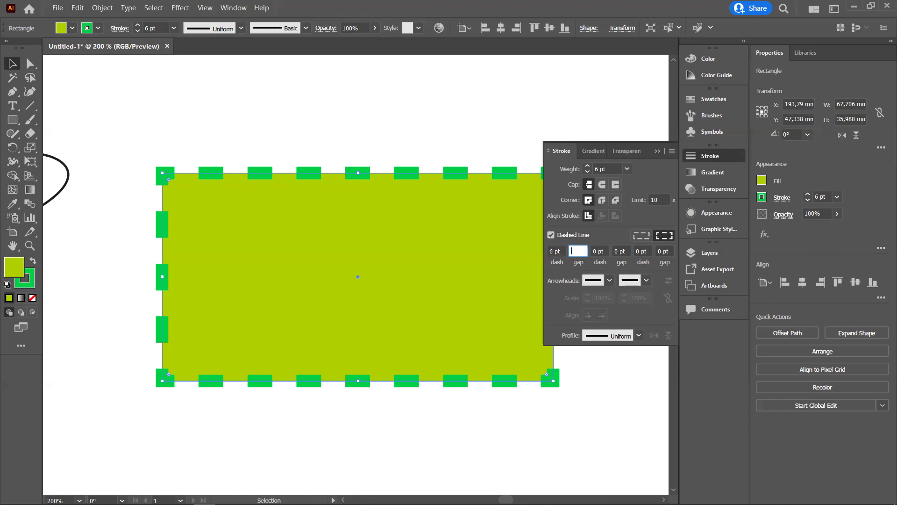
key("Tab")
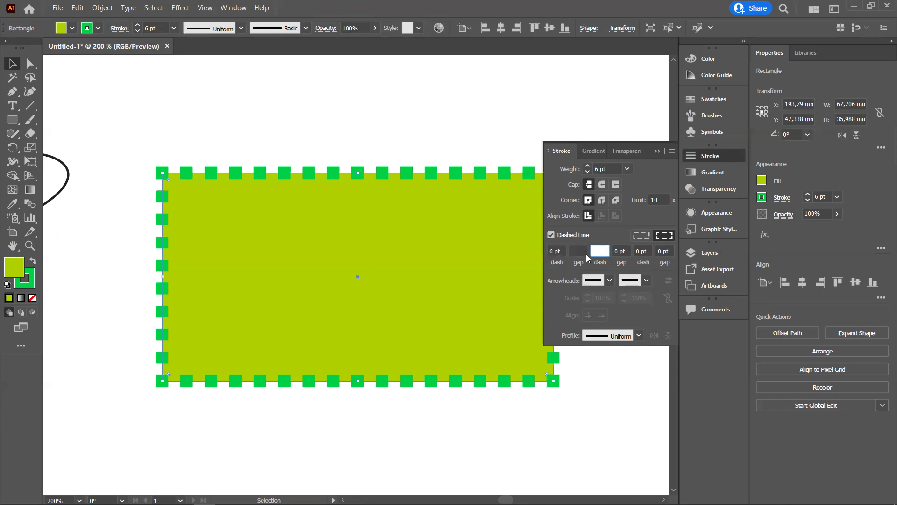
left_click(581, 251)
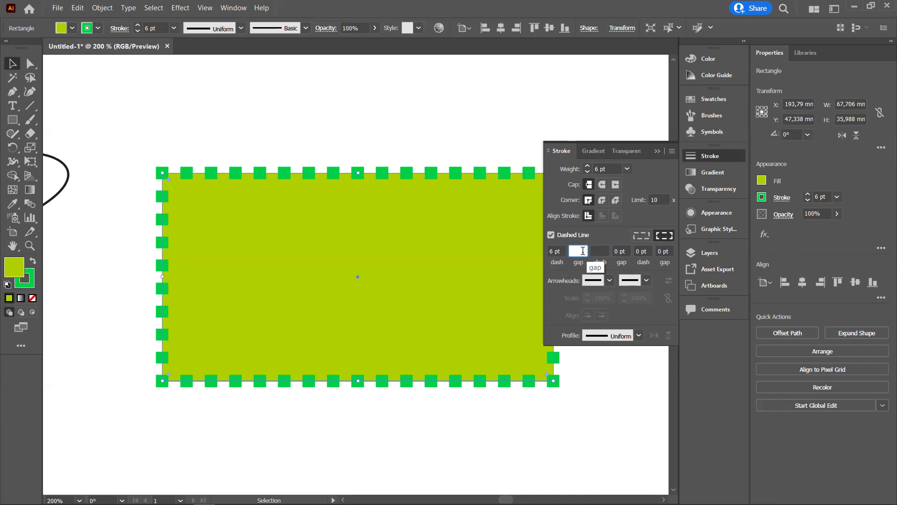
type("2")
key("Tab")
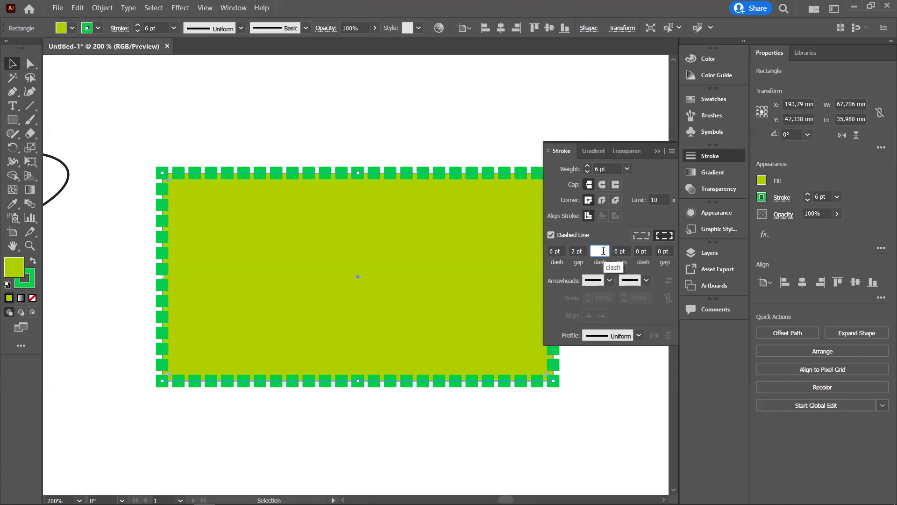
type("12")
key("Tab")
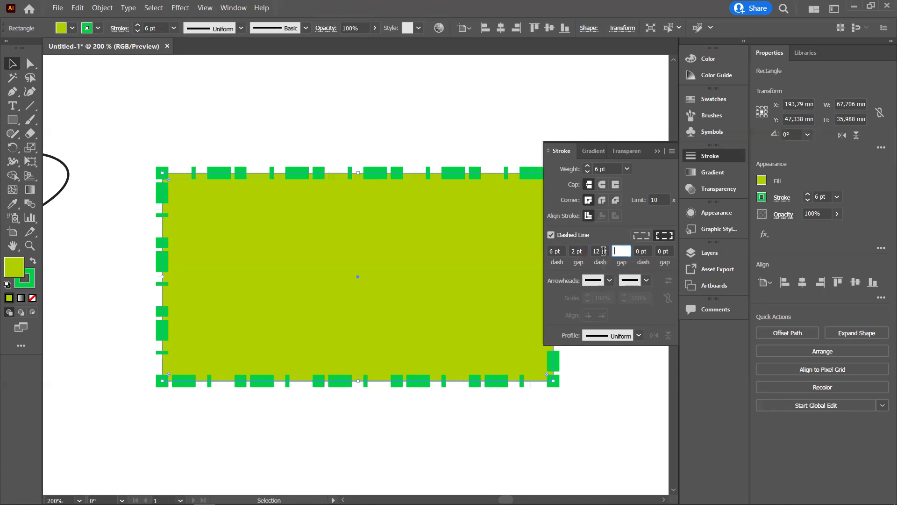
type("6")
key("Tab")
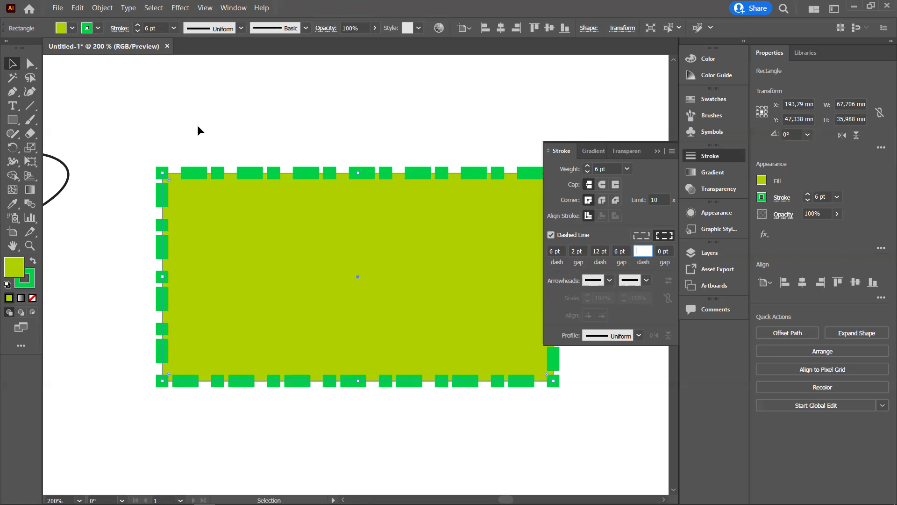
- Select the zigzag line and keep its fill white after briefly trying violet
scroll(197, 125, "left", 3)
scroll(197, 124, "down", 1)
scroll(198, 124, "down", 2)
scroll(198, 125, "left", 3)
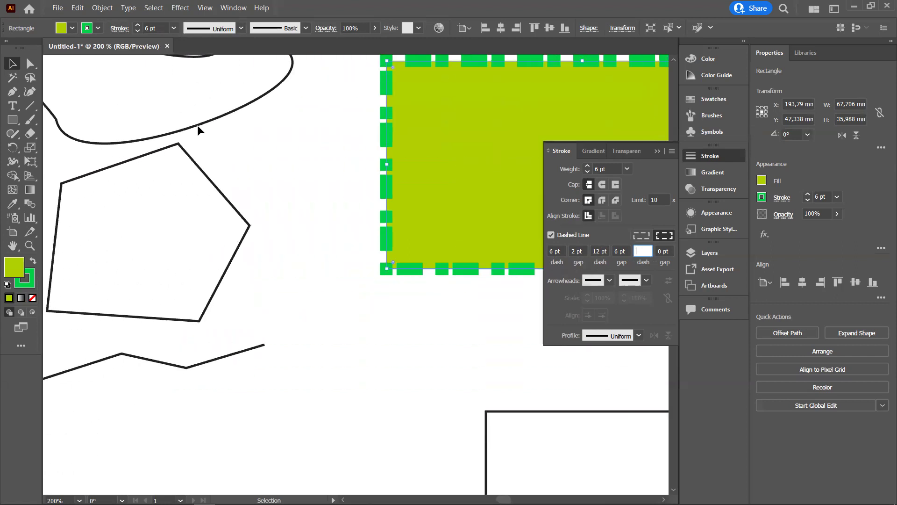
scroll(197, 125, "left", 2)
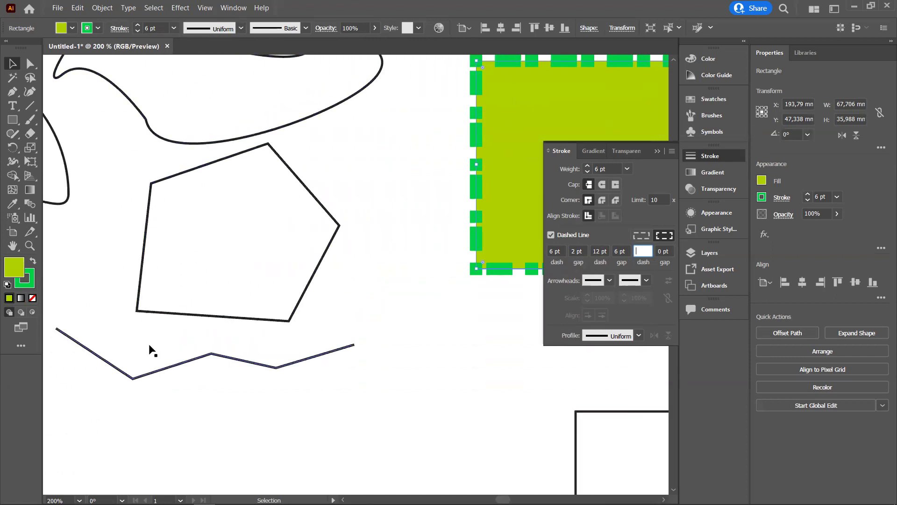
left_click(160, 368)
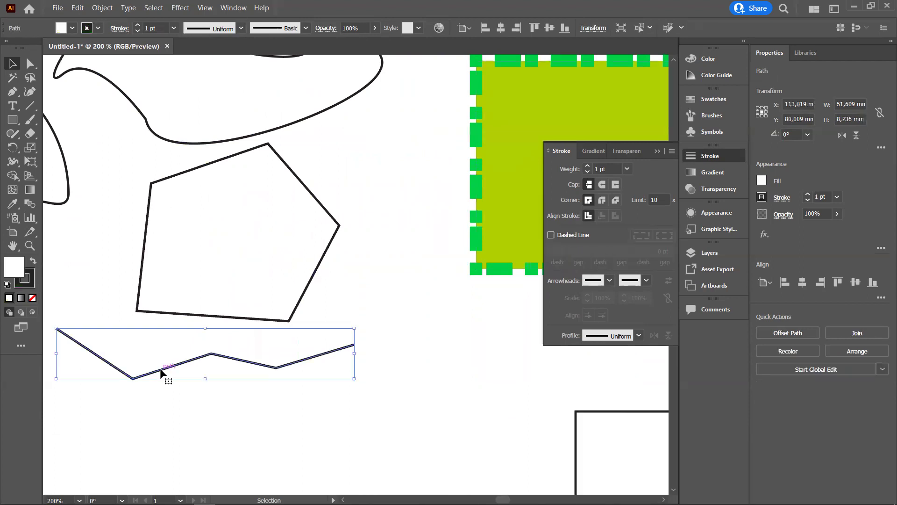
left_click(710, 60)
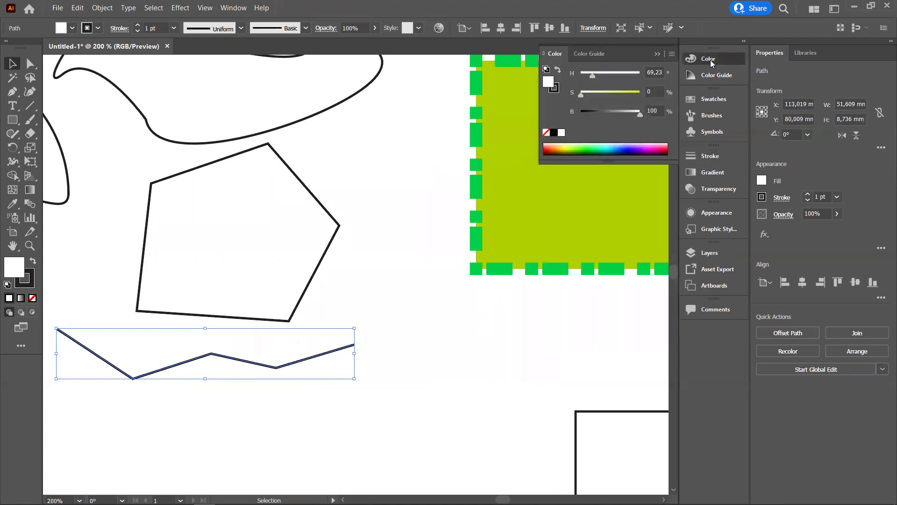
left_click(632, 146)
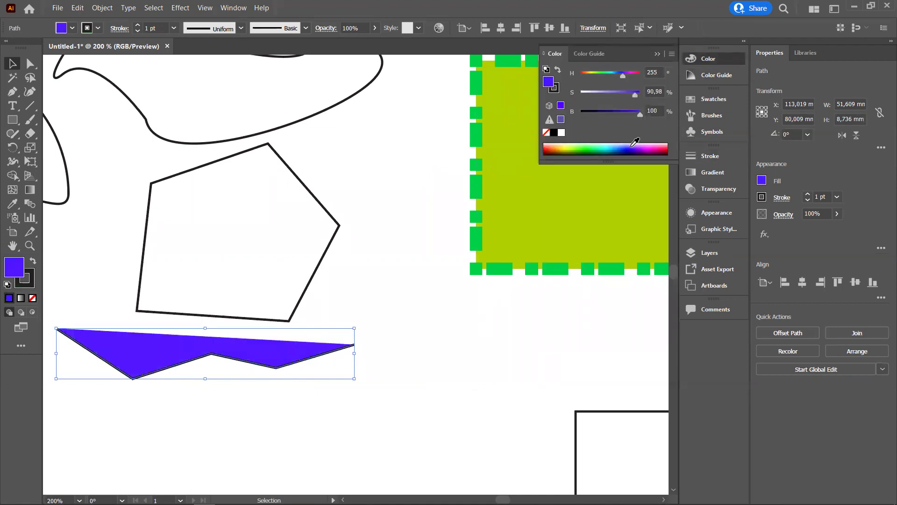
left_click(633, 143)
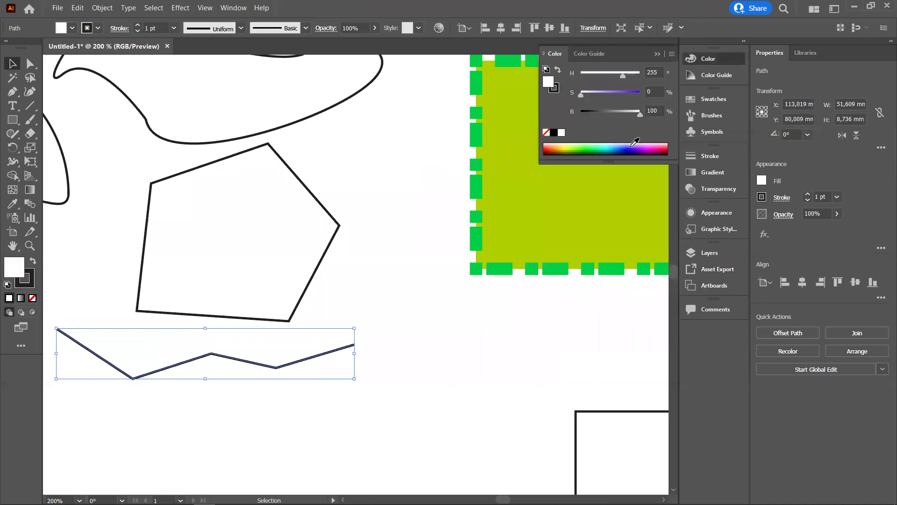
- Make the zigzag's stroke violet-blue: hue 248.1°, saturation 63.92%, brightness 88%
key("x")
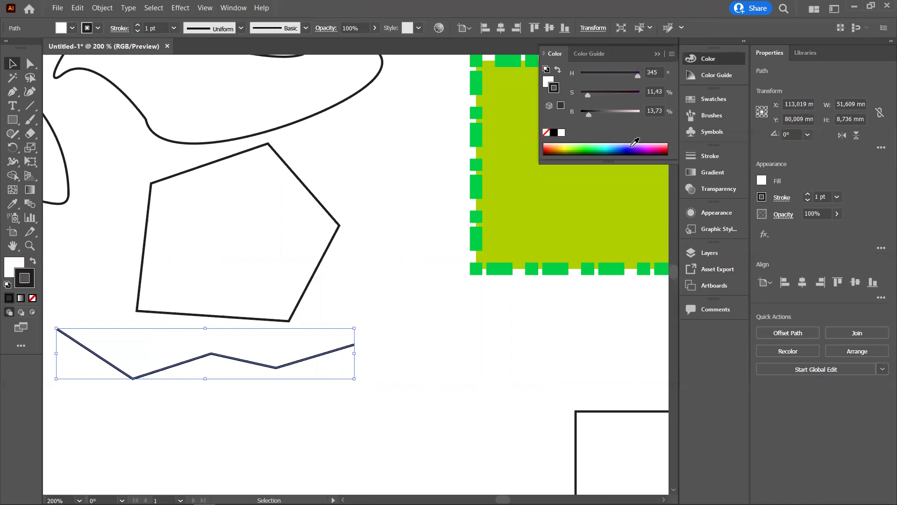
left_click(633, 145)
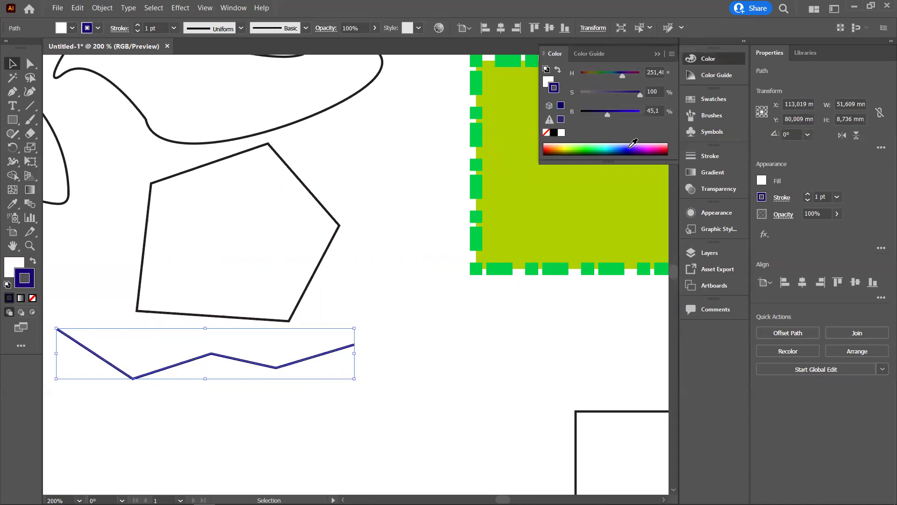
left_click(632, 142)
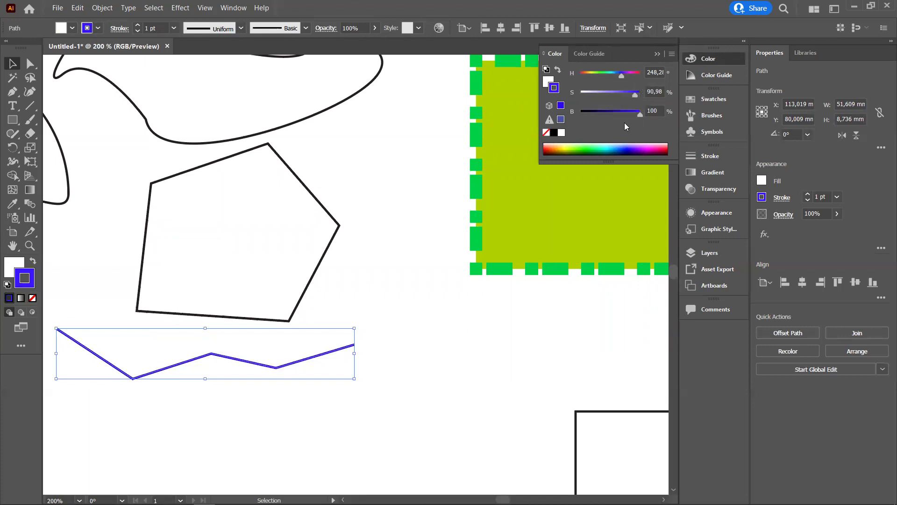
left_click_drag(627, 95, 618, 96)
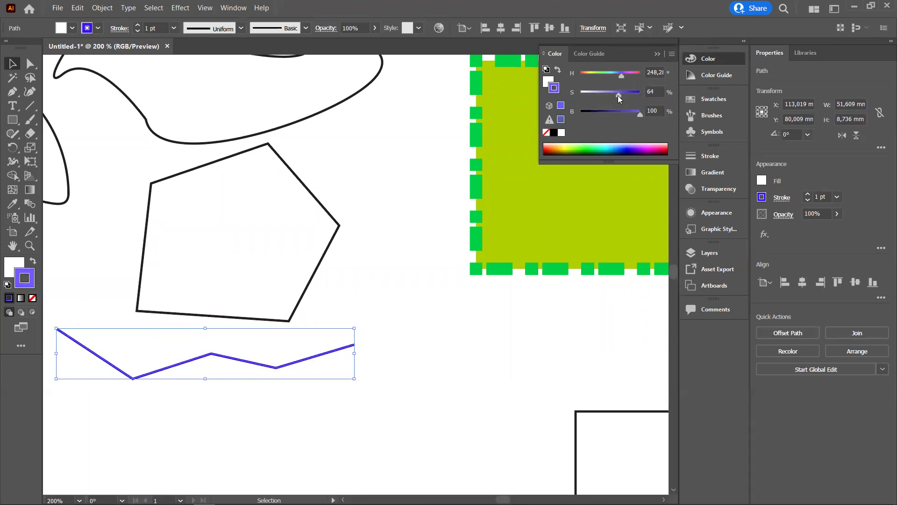
left_click_drag(637, 114, 624, 113)
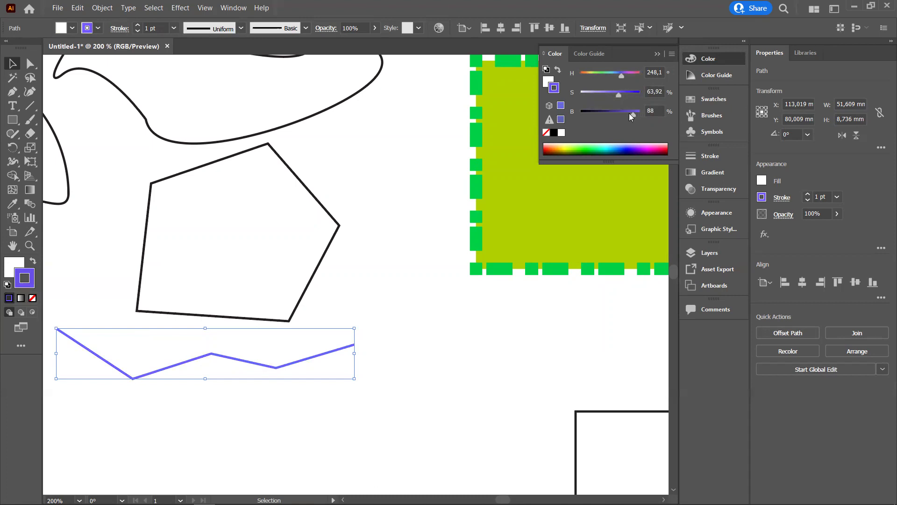
- Add Arrow 5 arrowheads to both the start and end of the zigzag line
left_click(717, 155)
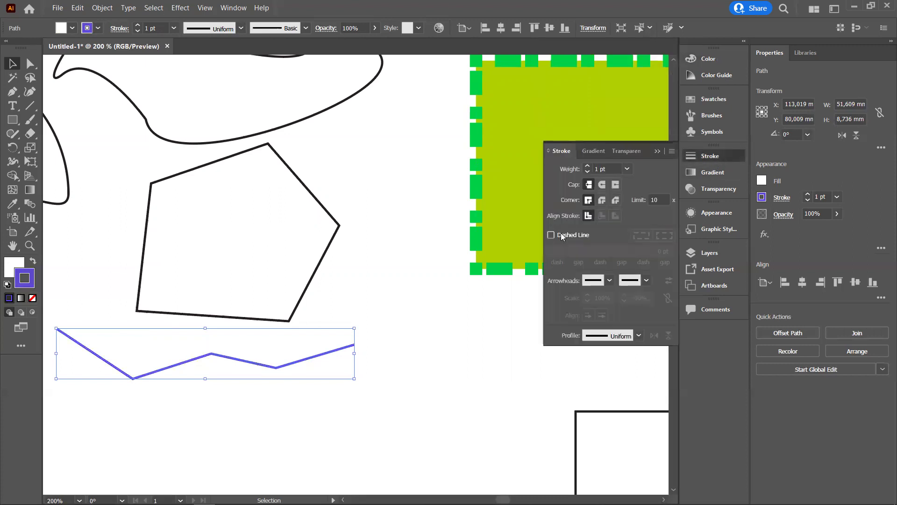
left_click(608, 281)
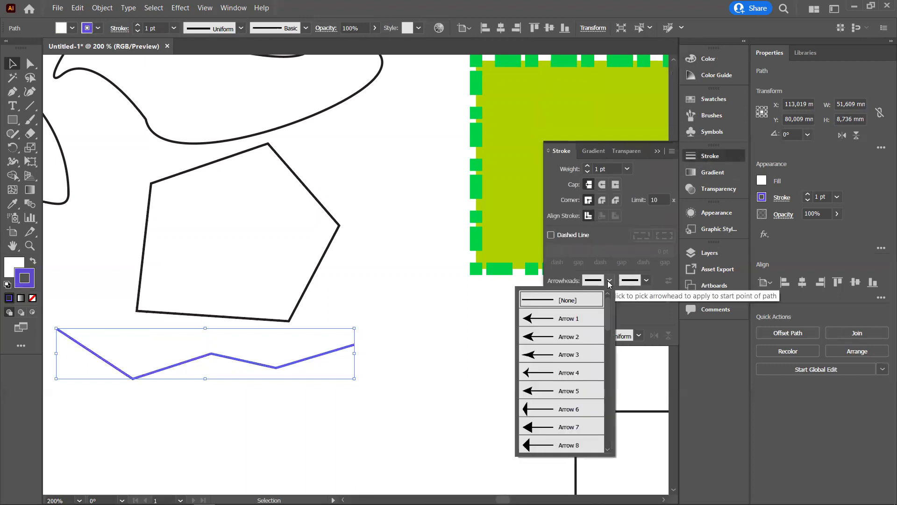
left_click(558, 390)
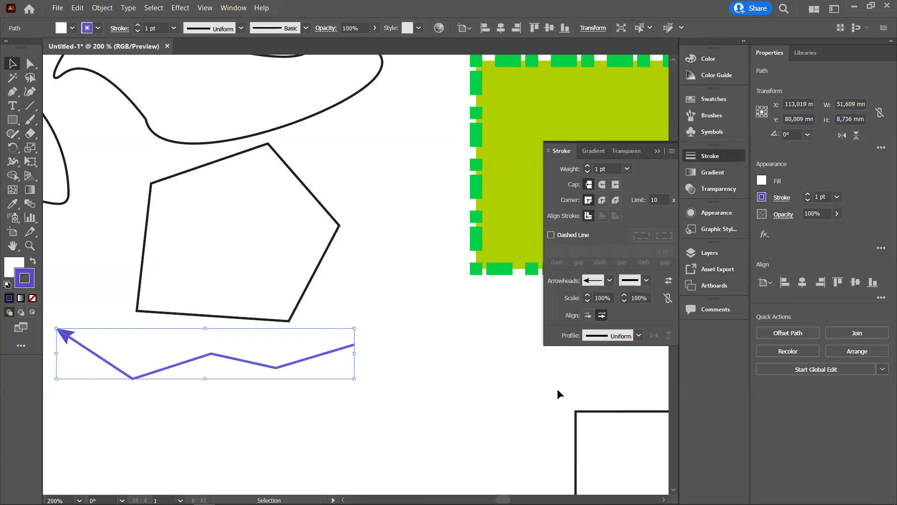
left_click(646, 281)
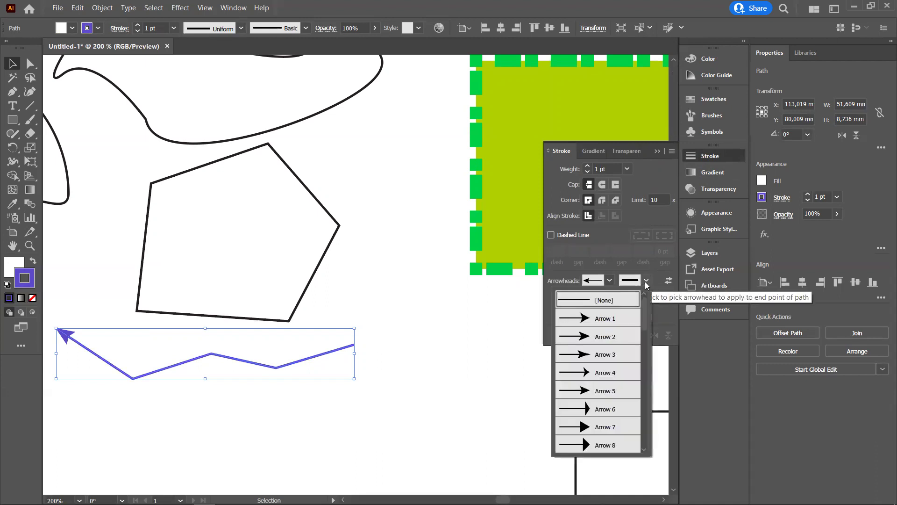
left_click(603, 395)
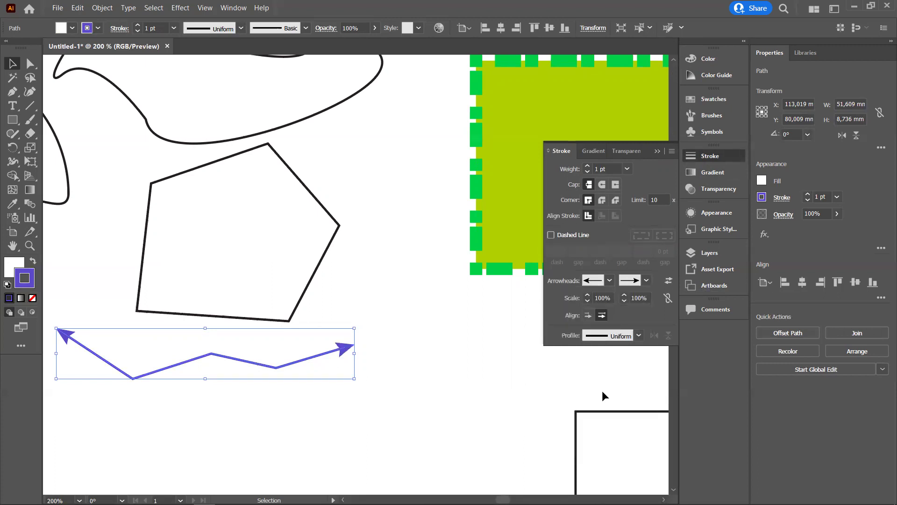
- Set the start arrowhead's scale to 200%
left_click(587, 294)
left_click(587, 294)
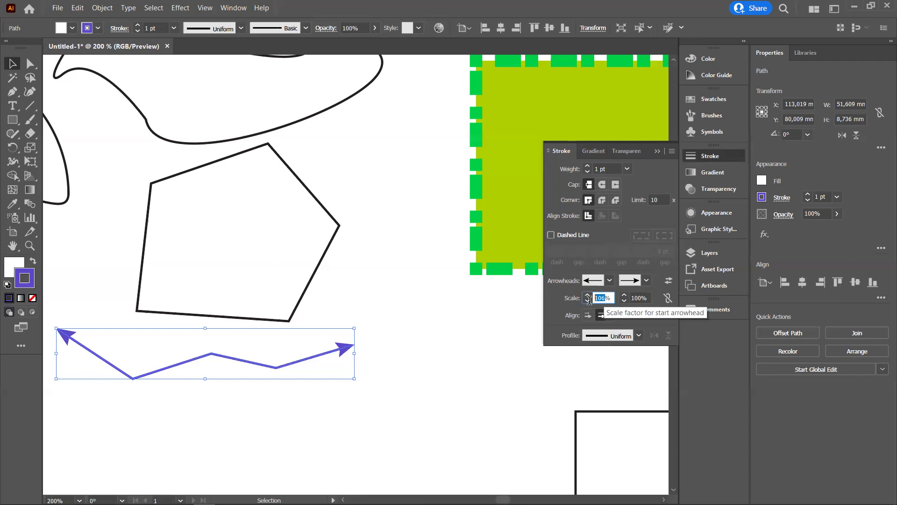
type("200")
key("Tab")
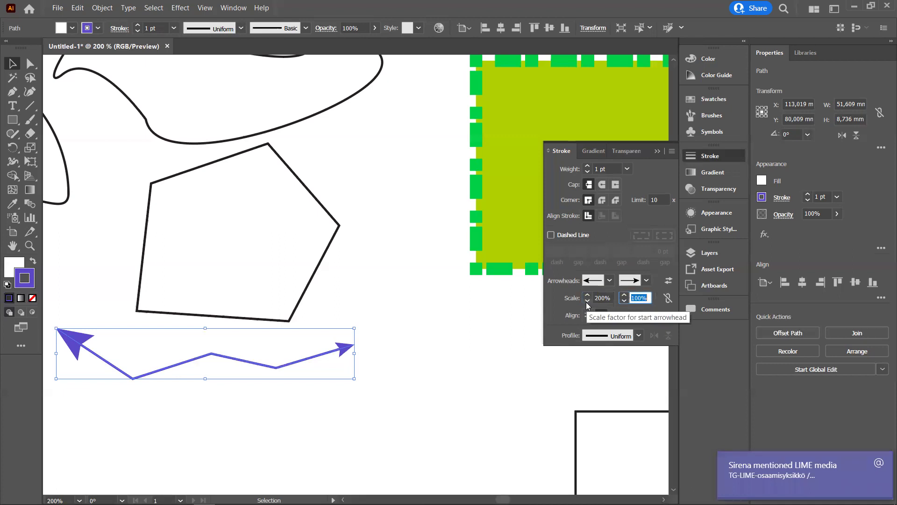
left_click(551, 309)
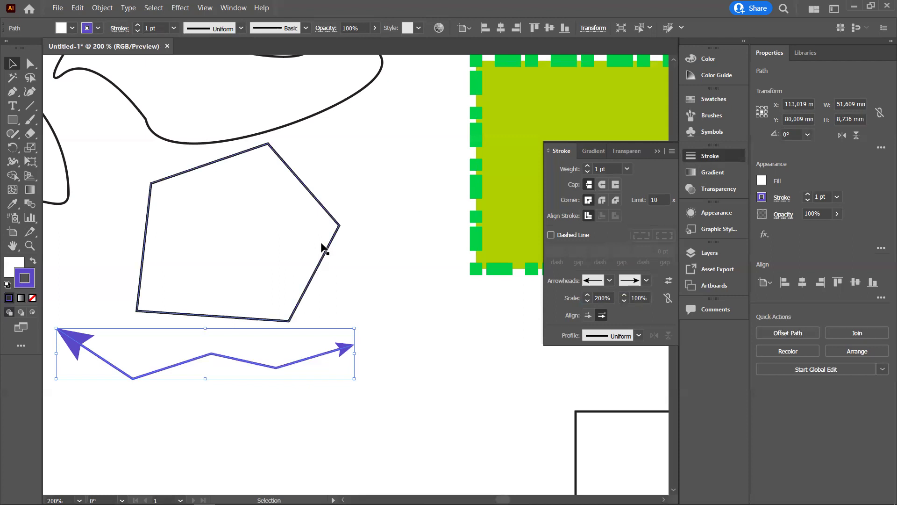
- Select the pentagon and raise its stroke weight to 3 pt
left_click(326, 255)
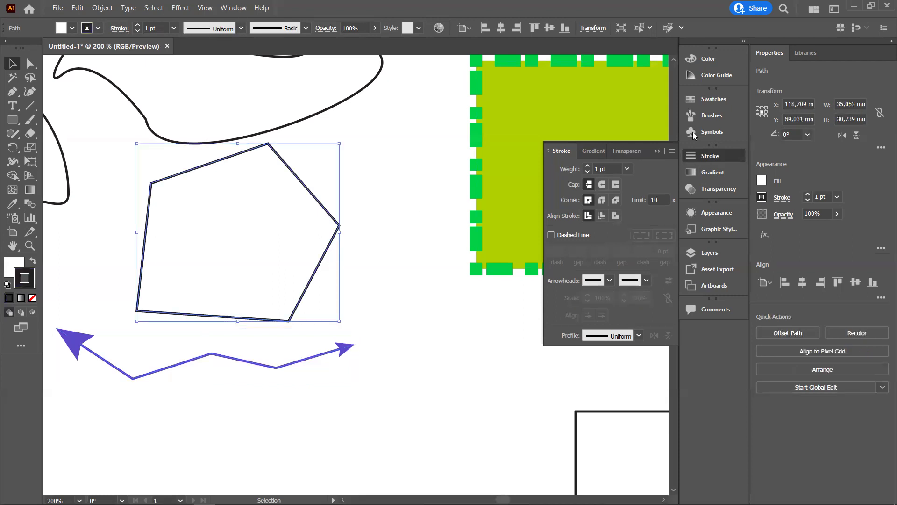
left_click(808, 194)
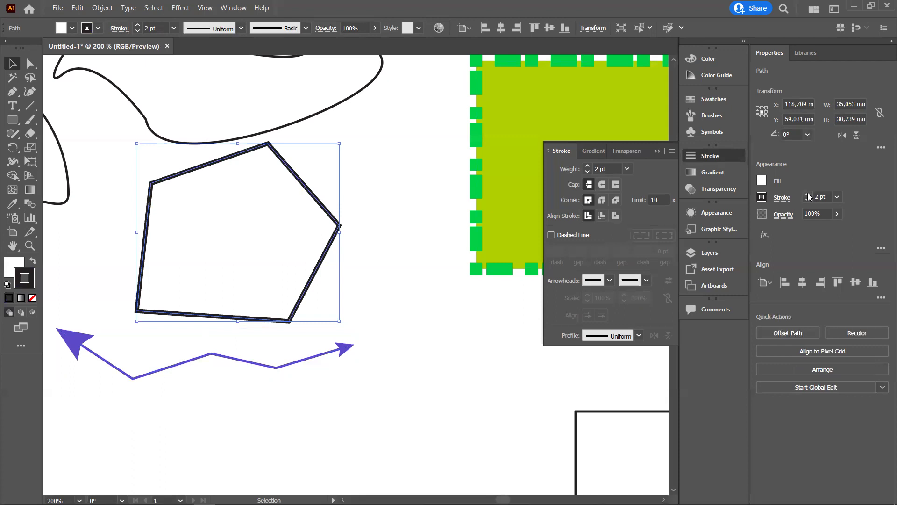
left_click(807, 194)
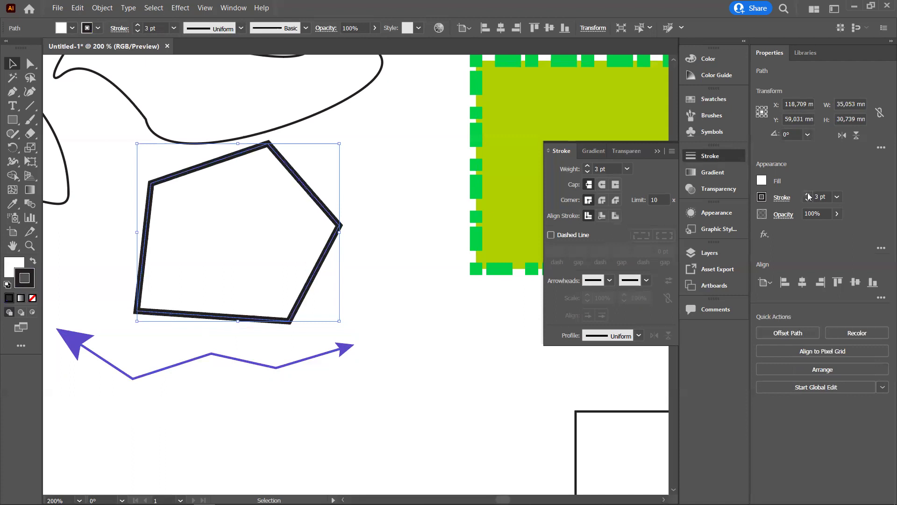
- Colour the pentagon's outline cyan (hue 182.5°, saturation 81.96%, brightness 100%)
left_click(713, 58)
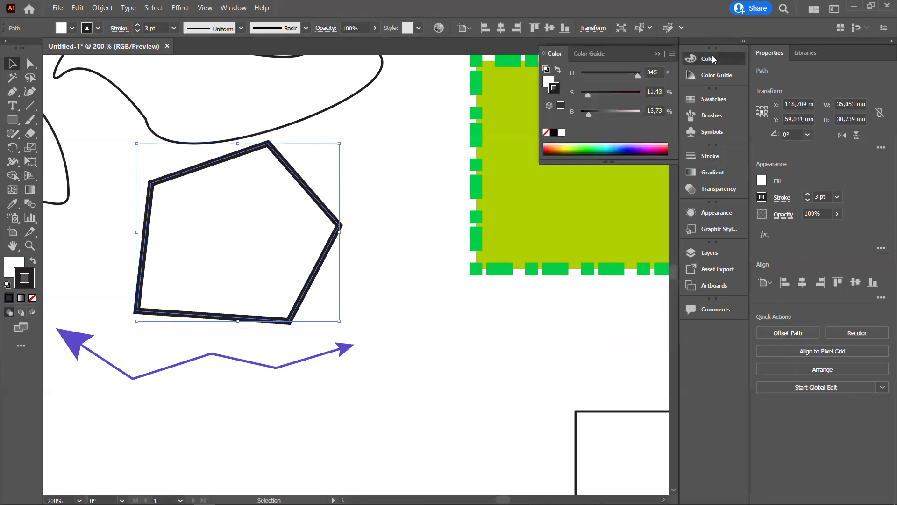
left_click(575, 145)
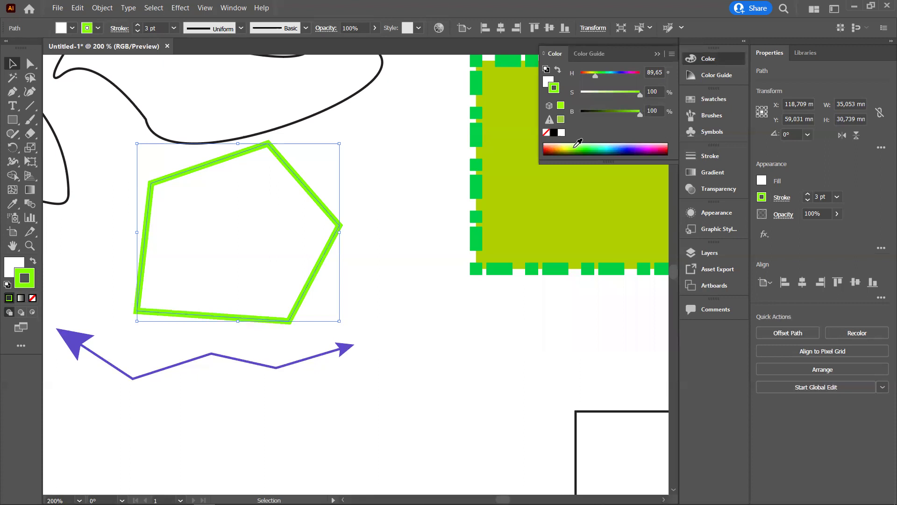
left_click(607, 145)
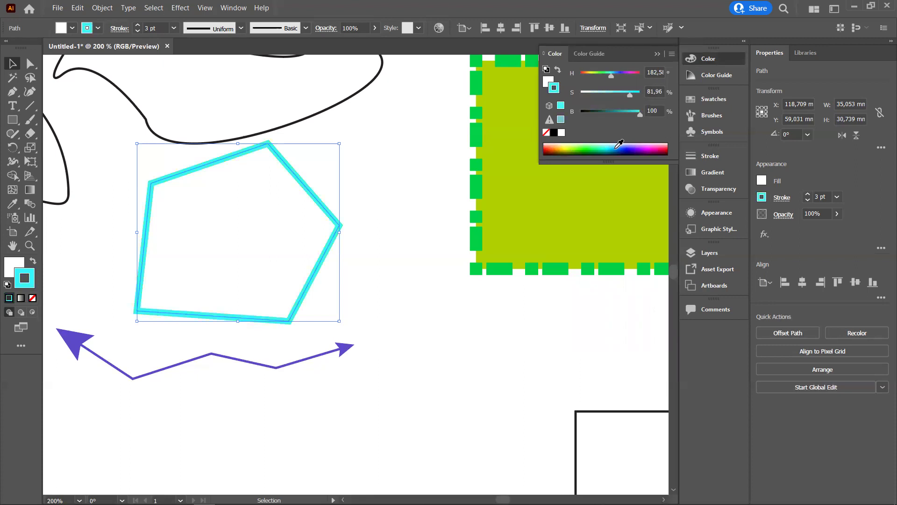
left_click(617, 146)
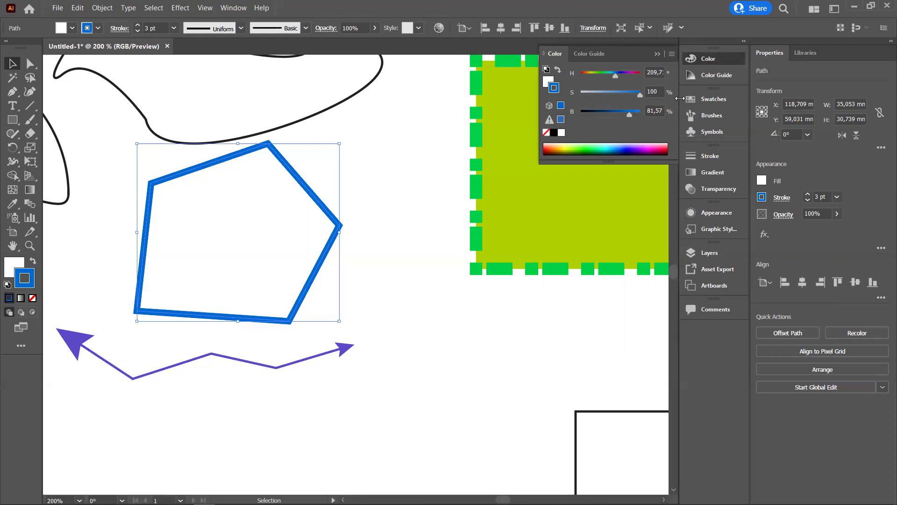
- Save the outline blue as a new swatch named R=0 G=105 B=208 from the Swatches panel
left_click(709, 99)
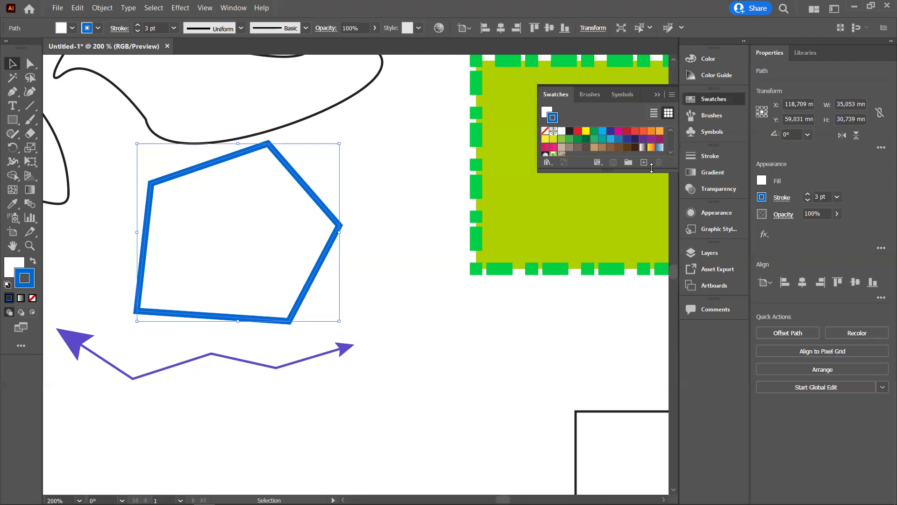
left_click_drag(651, 168, 650, 228)
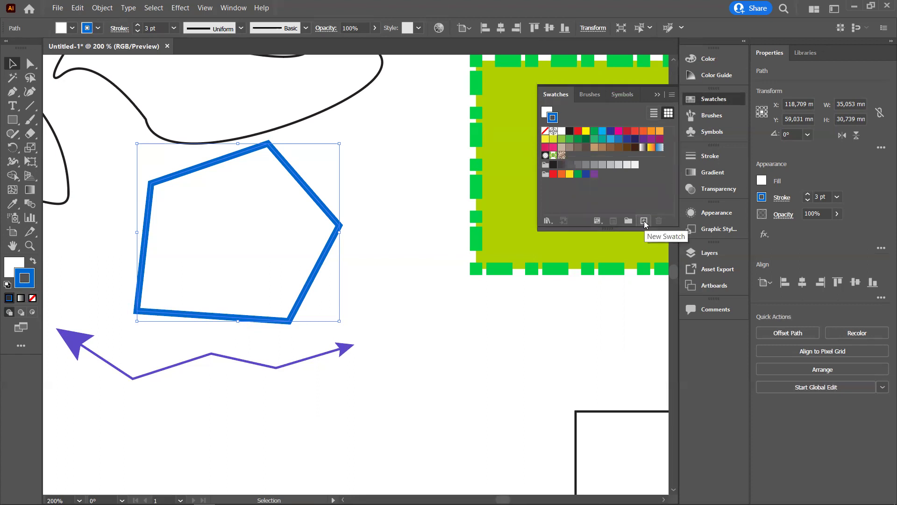
left_click(643, 221)
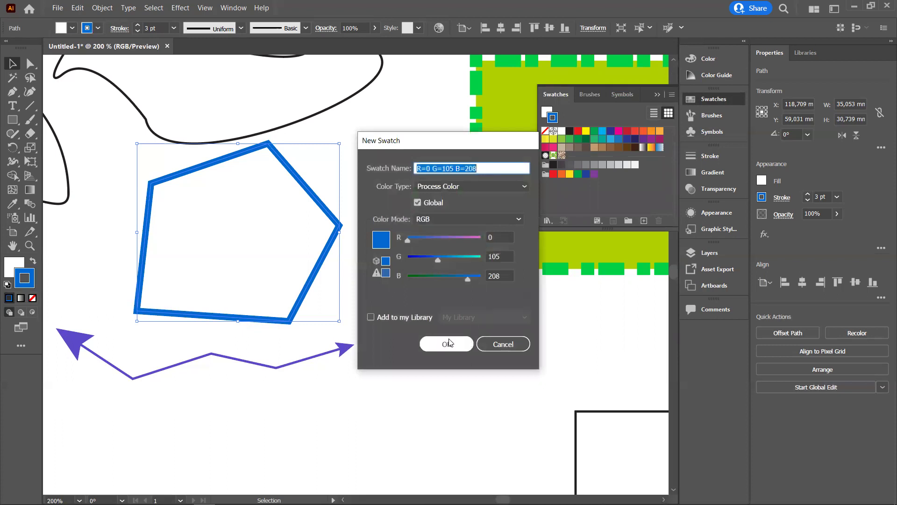
left_click(448, 343)
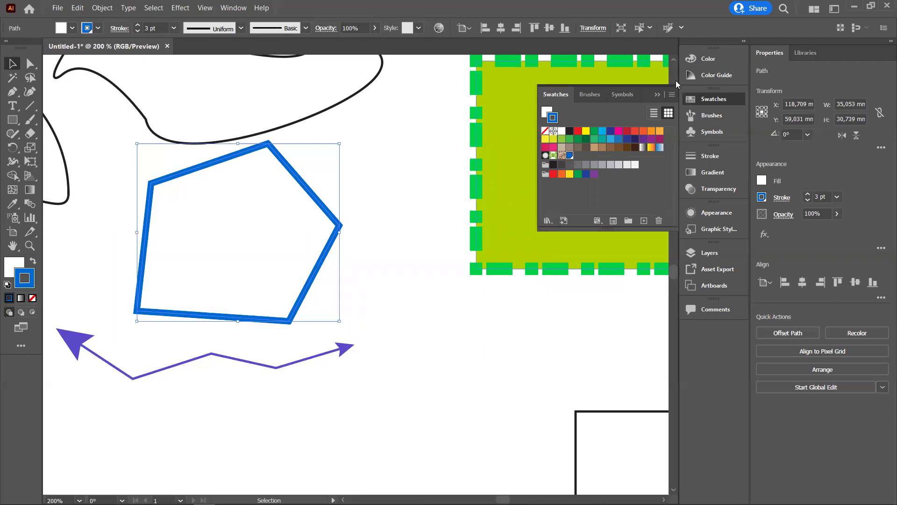
left_click(711, 99)
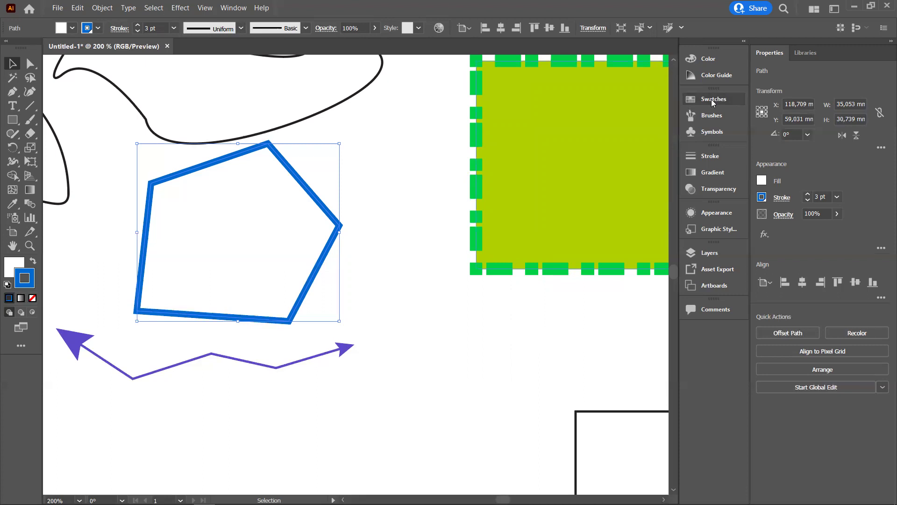
left_click(711, 99)
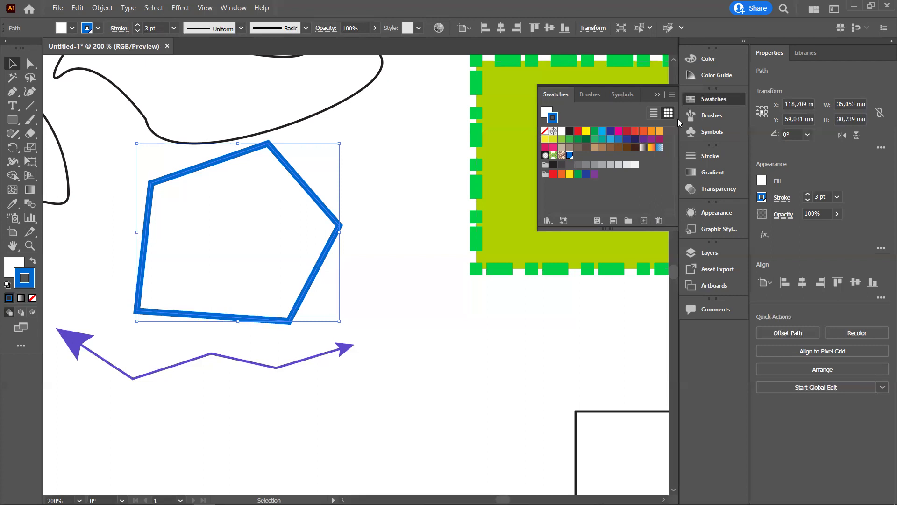
left_click(715, 99)
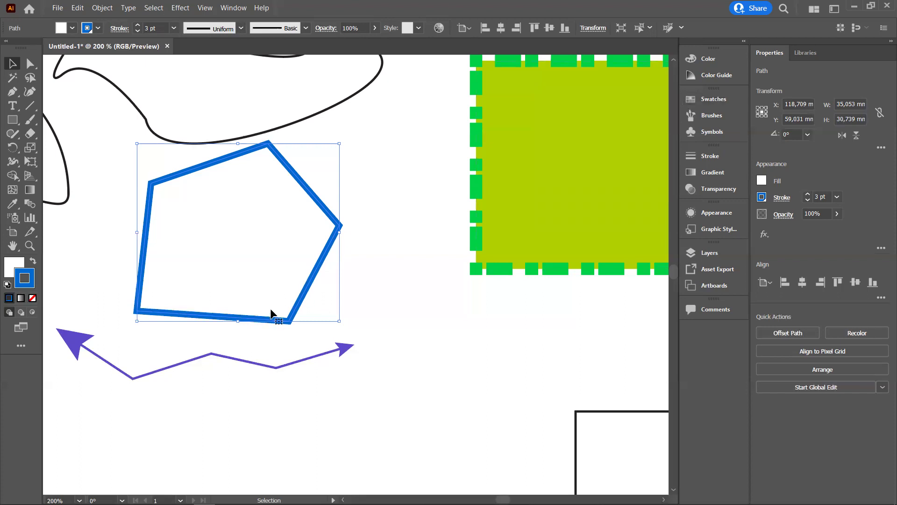
- Apply the Charcoal brush to the pentagon outline, briefly trying the 6,00 blur brush
left_click(718, 117)
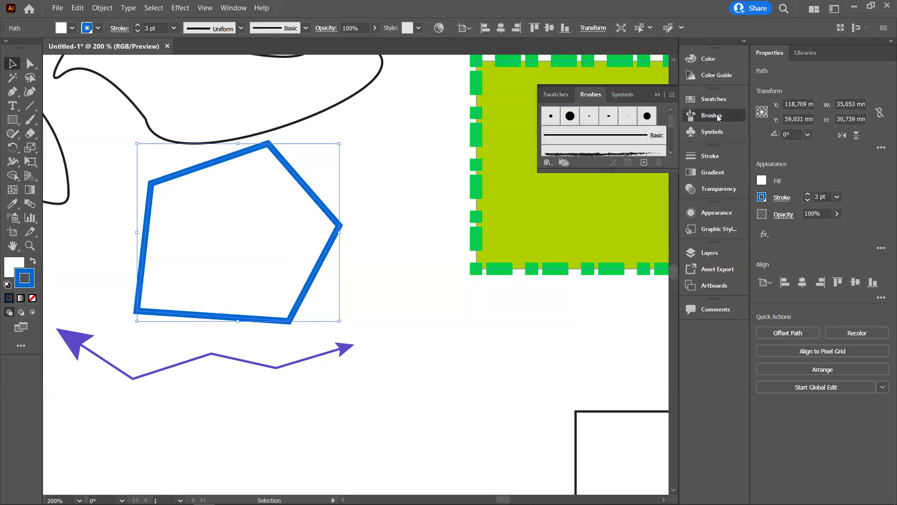
left_click_drag(651, 171, 646, 280)
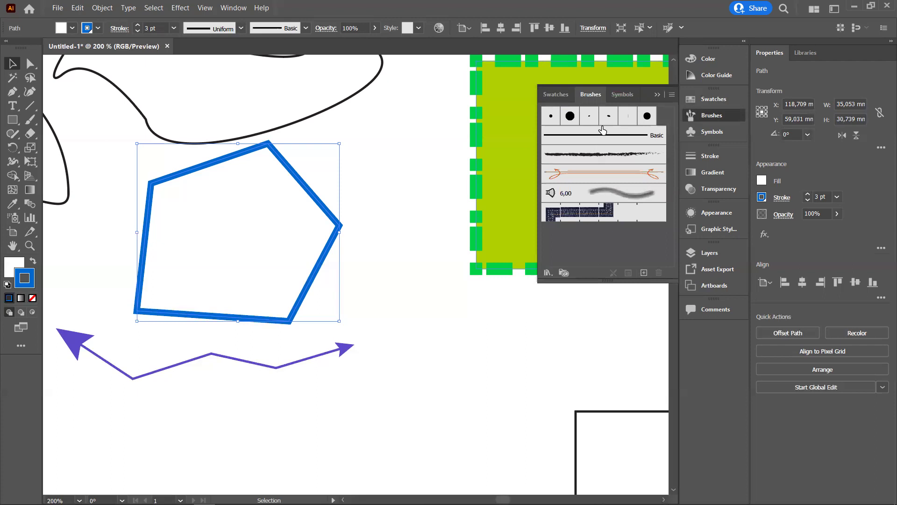
left_click(607, 158)
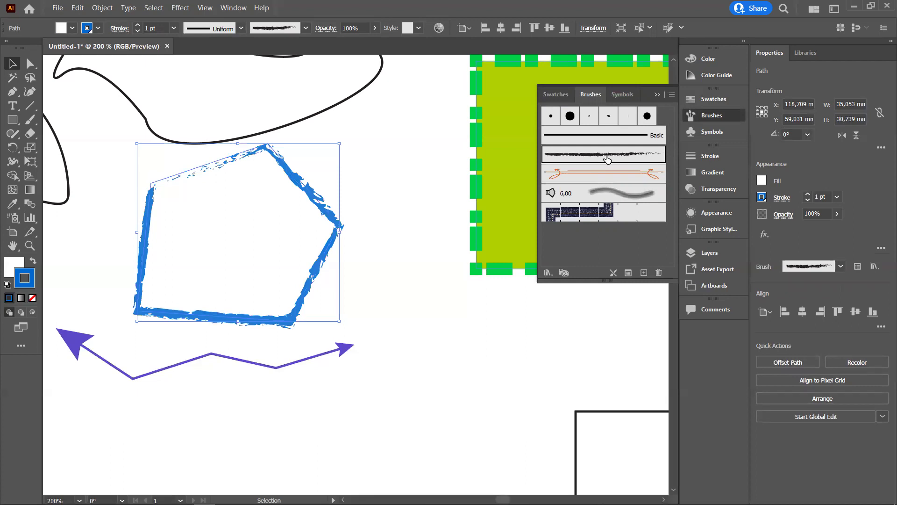
left_click(603, 198)
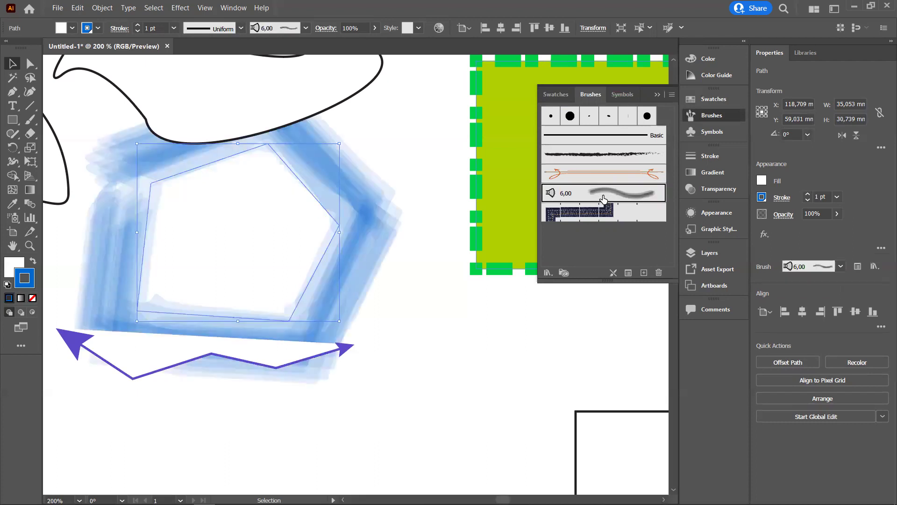
left_click(610, 156)
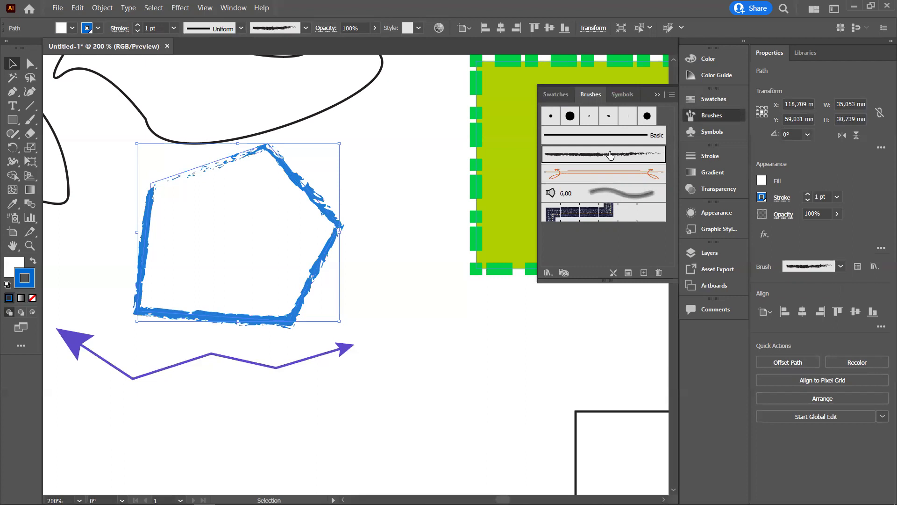
left_click(545, 273)
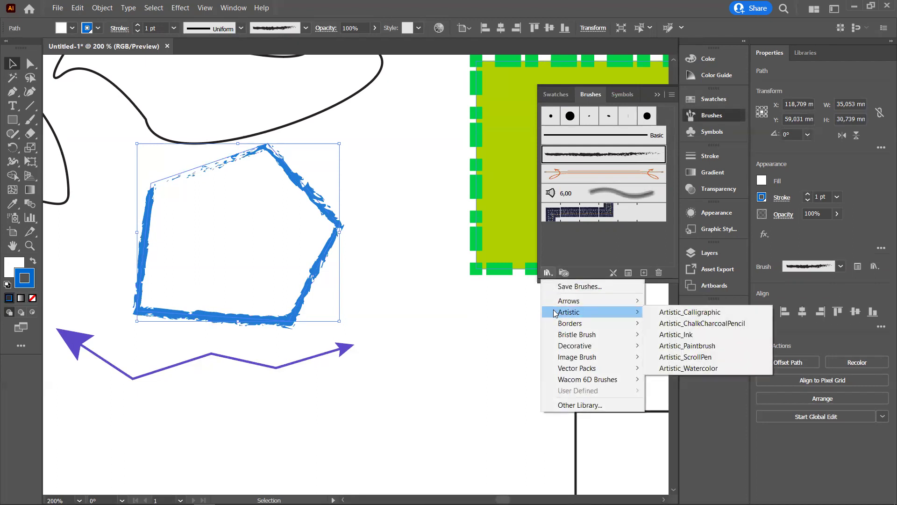
left_click(590, 242)
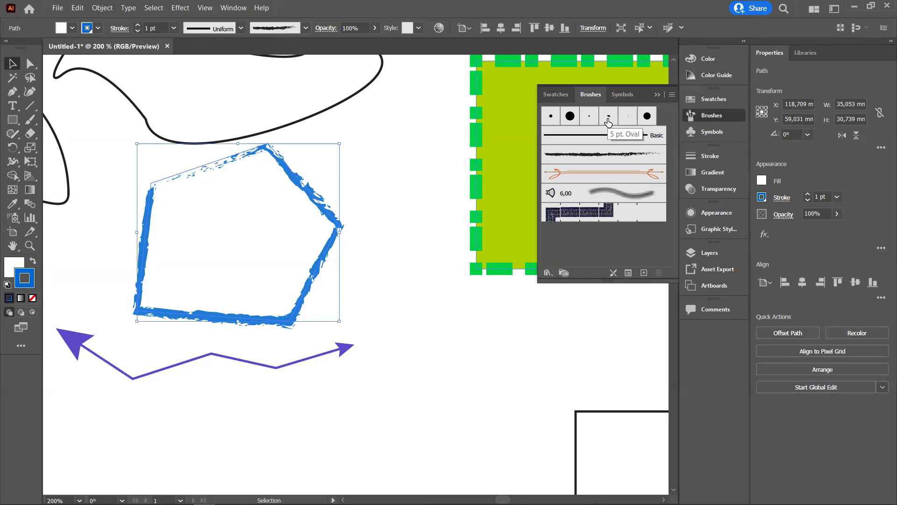
left_click(608, 117)
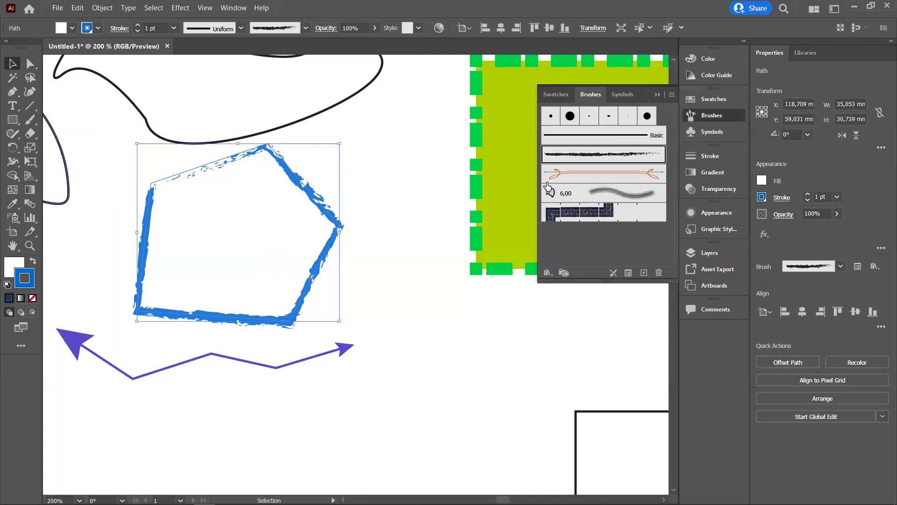
- Apply a gradient to the pentagon's outline from the Gradient panel, briefly trying the Gradient tool
left_click(722, 170)
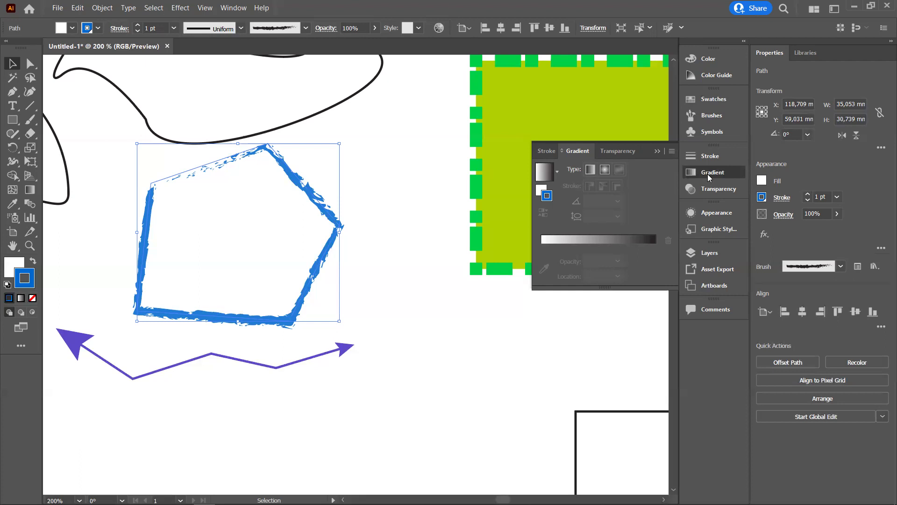
left_click(628, 239)
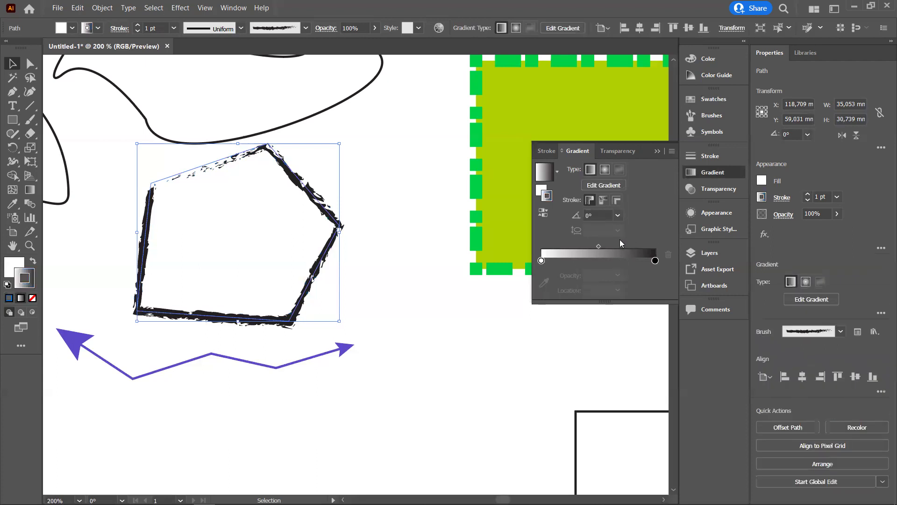
left_click(762, 181)
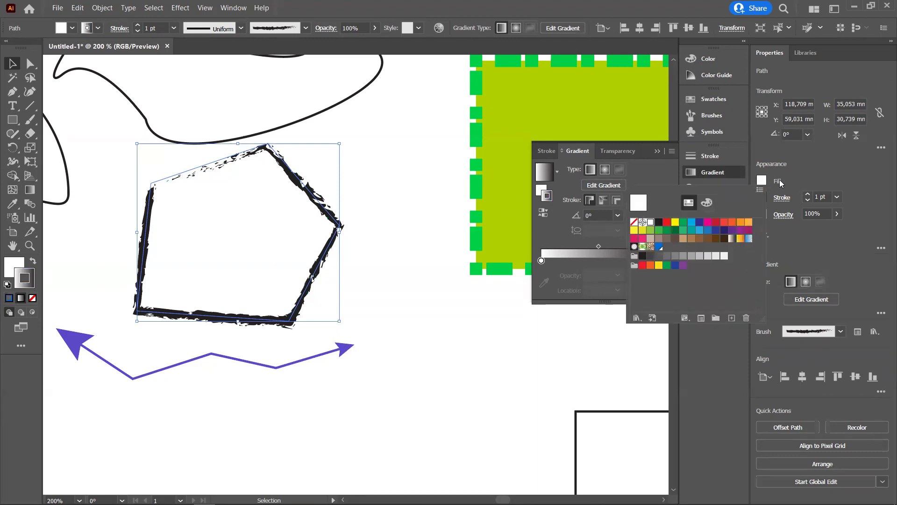
left_click(779, 182)
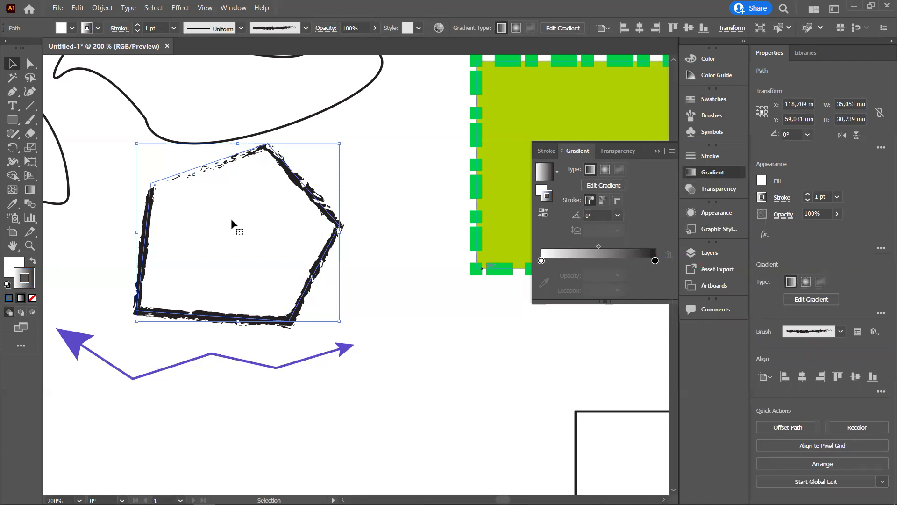
left_click(29, 192)
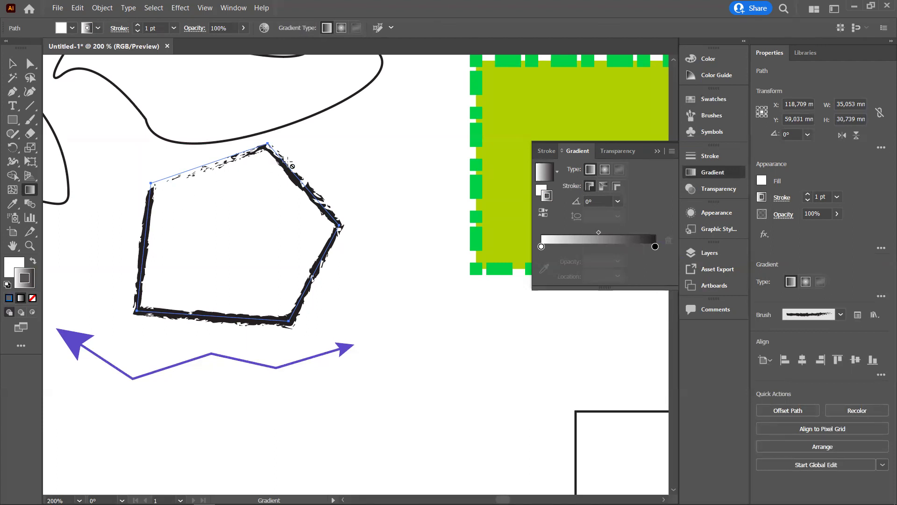
left_click(13, 66)
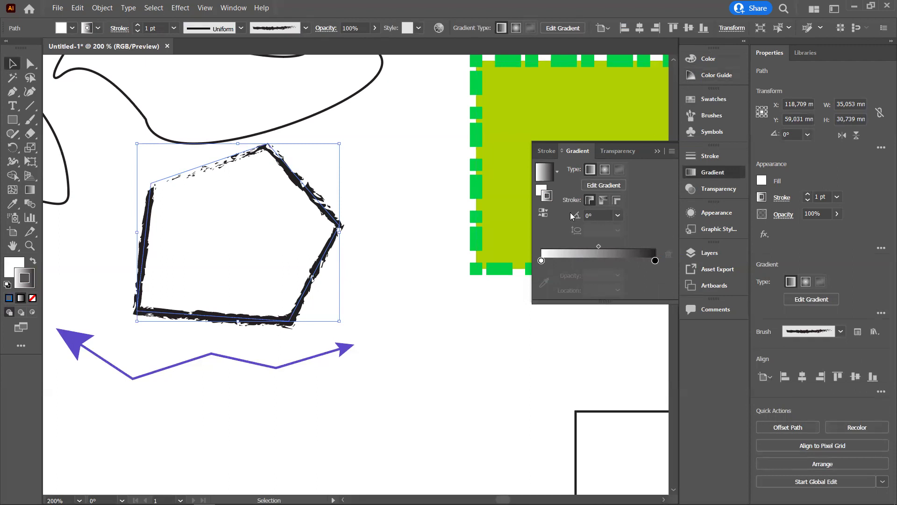
- Restore the blue outline and fill the pentagon with a white-to-black linear gradient at 0°
key("x")
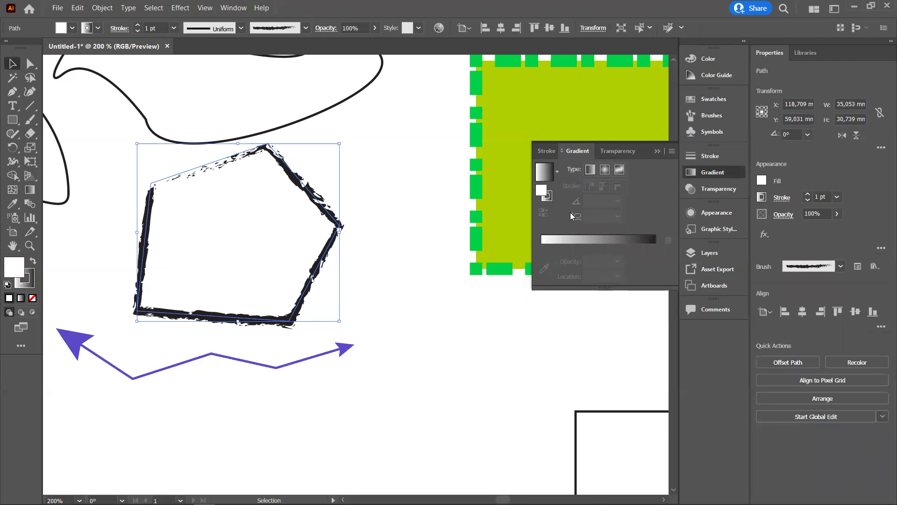
left_click(595, 241)
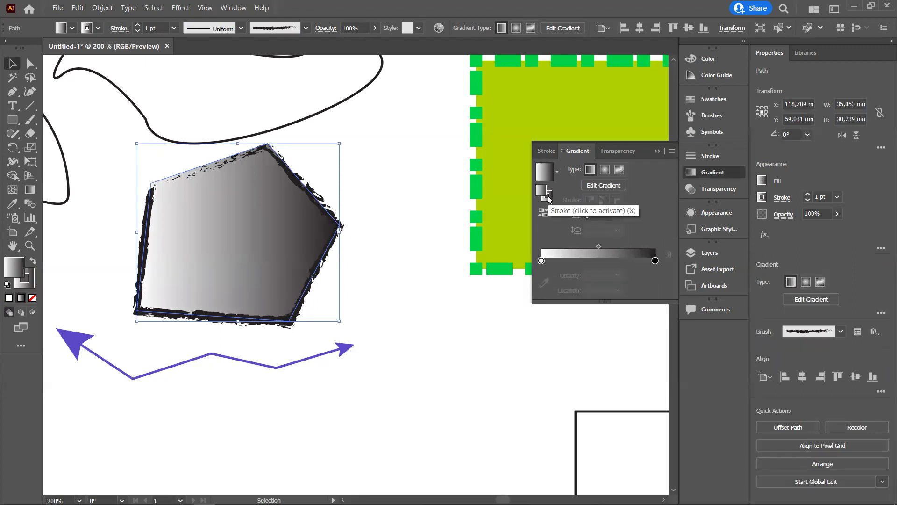
key("ctrl+z")
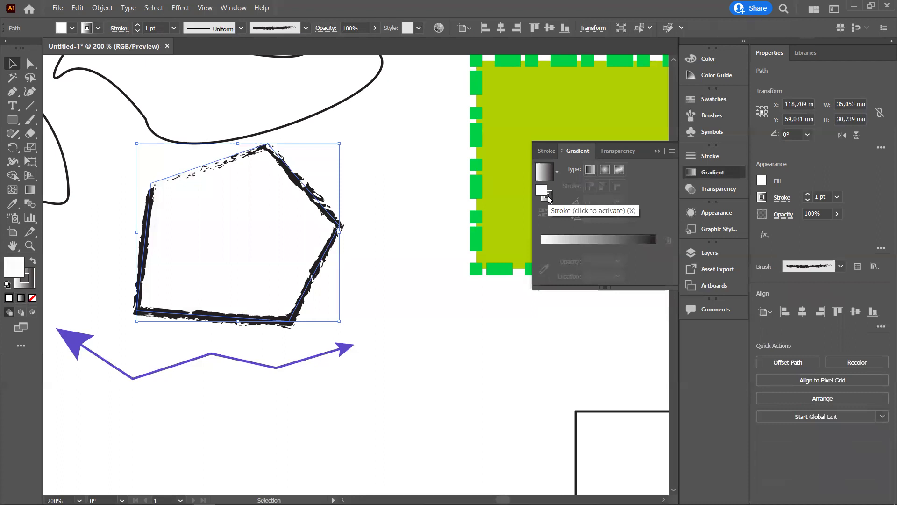
left_click(548, 198)
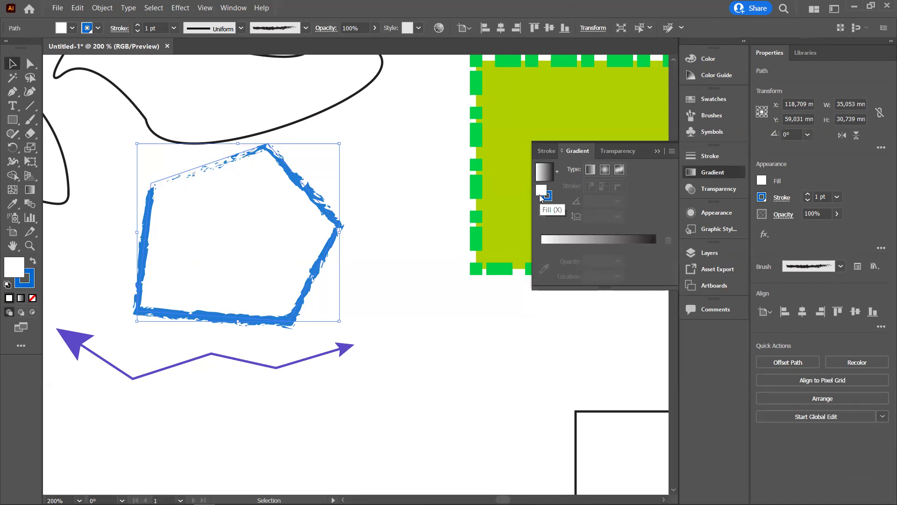
left_click(605, 239)
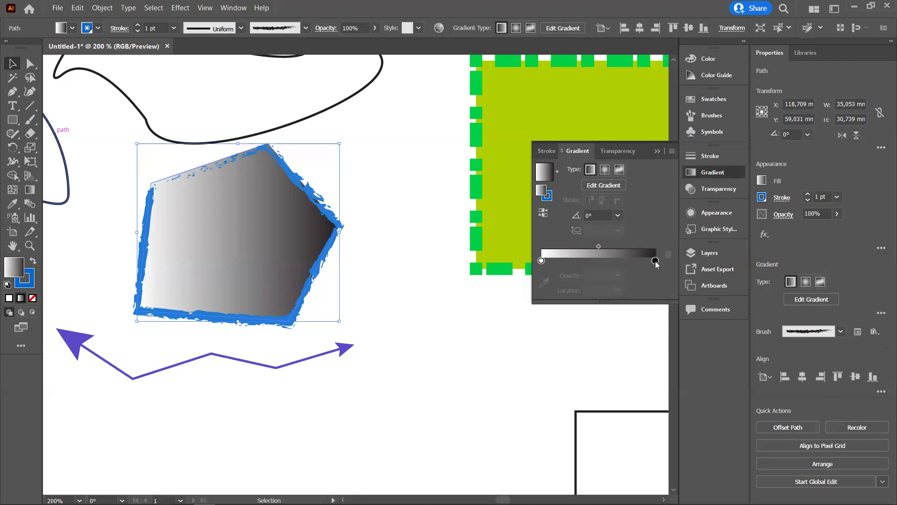
- Set the gradient's end stop to bright green 2AFF38 using RGB colour mode
left_click(655, 260)
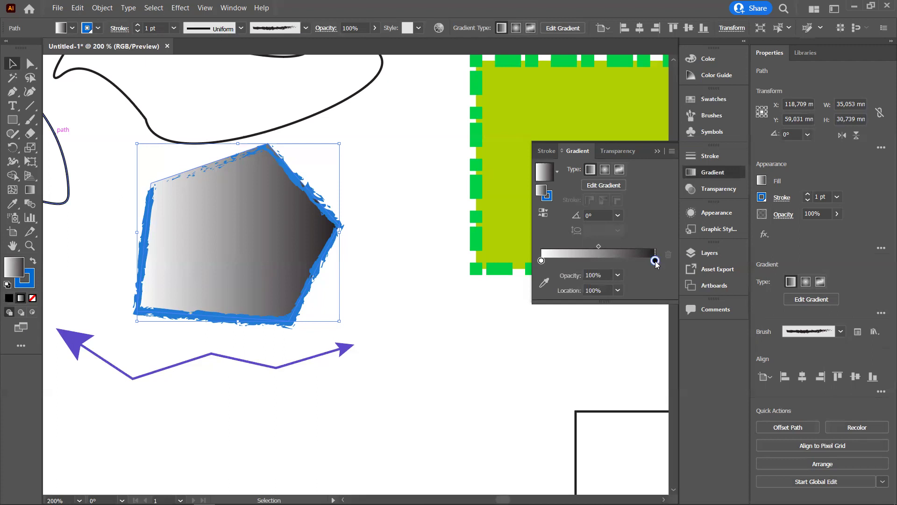
double_click(655, 261)
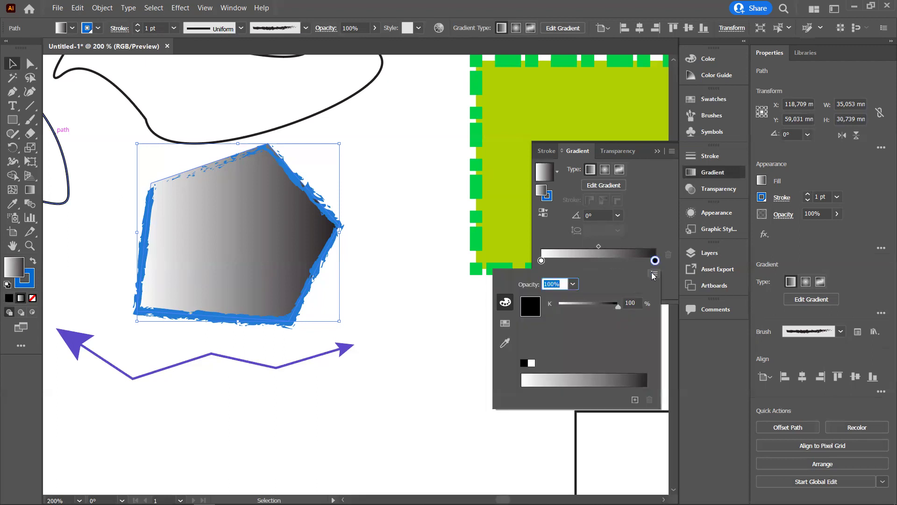
left_click(654, 274)
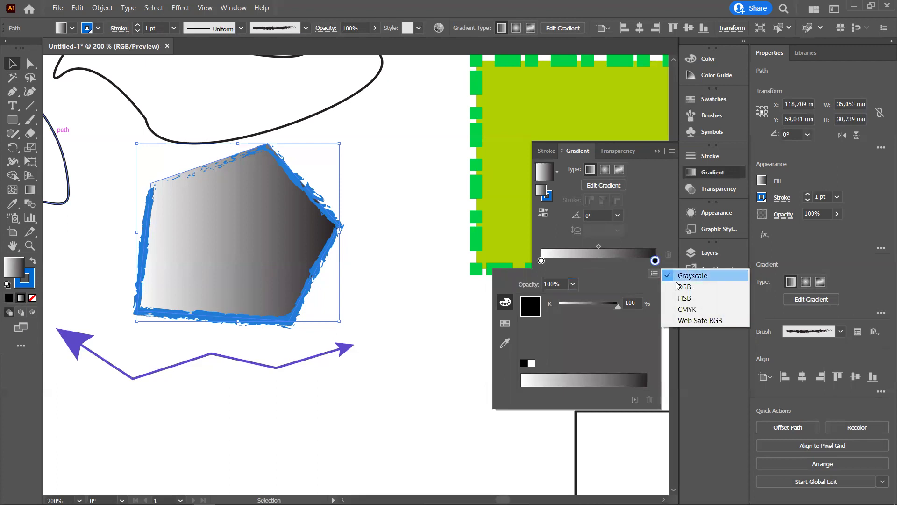
left_click(684, 287)
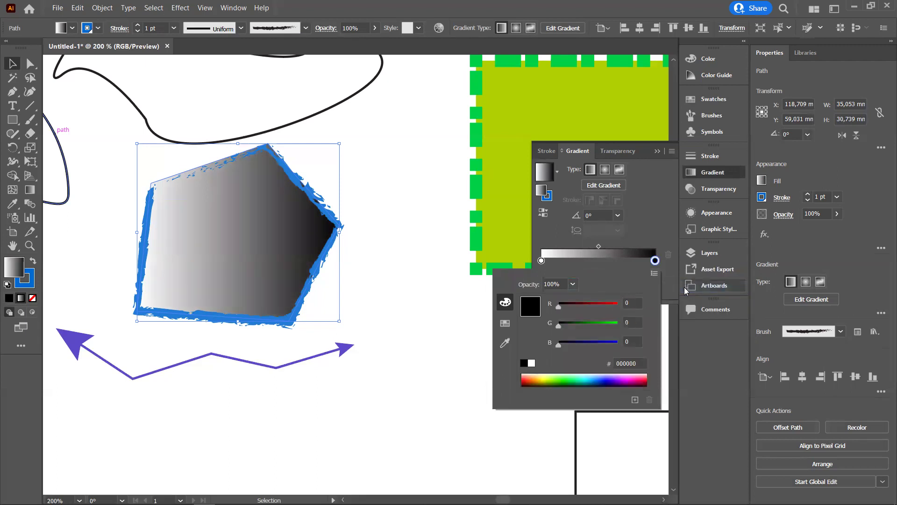
left_click(556, 372)
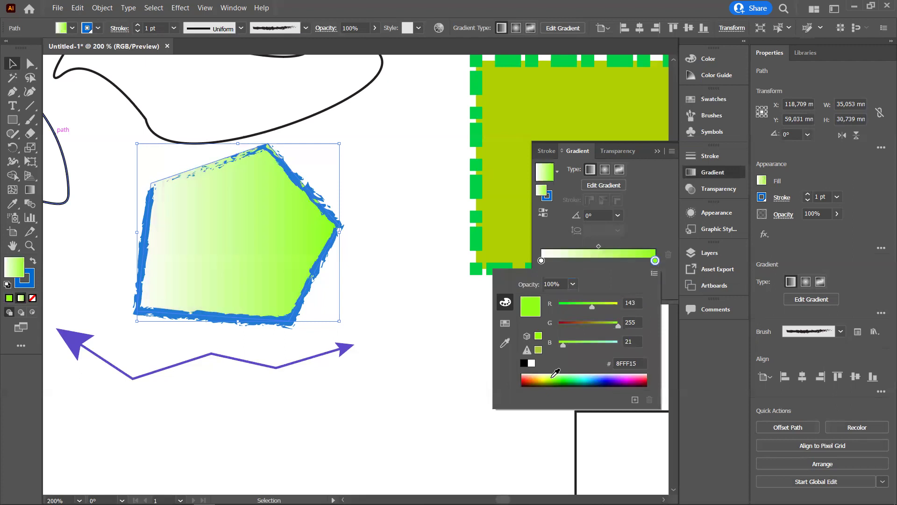
left_click(567, 374)
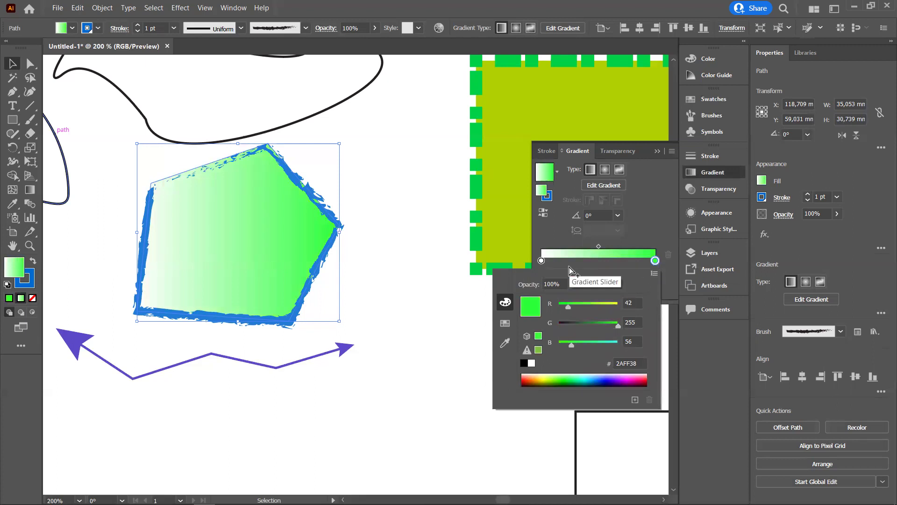
key("Escape")
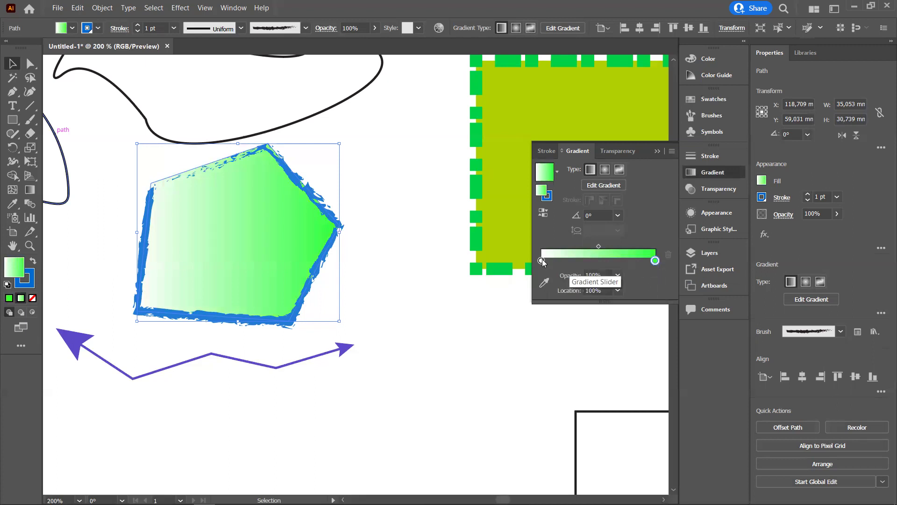
- Set the white starting stop's opacity to 0%
left_click(541, 261)
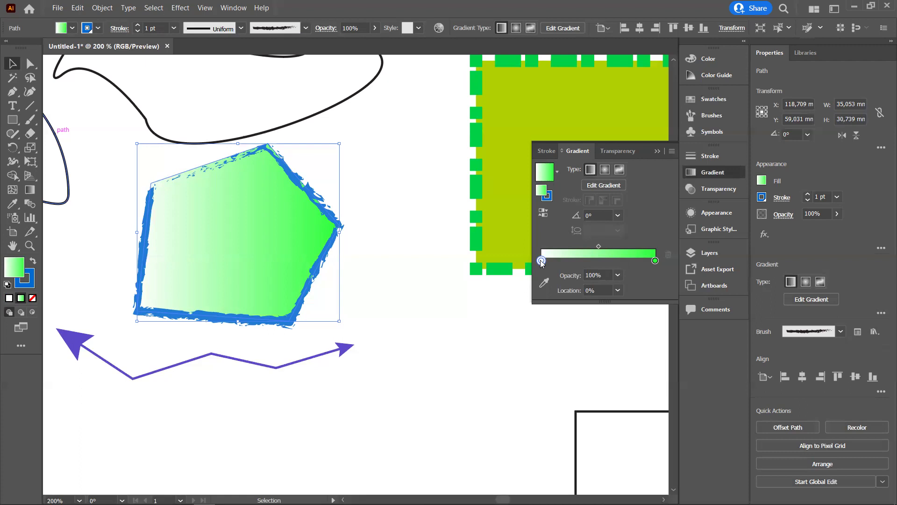
left_click(617, 276)
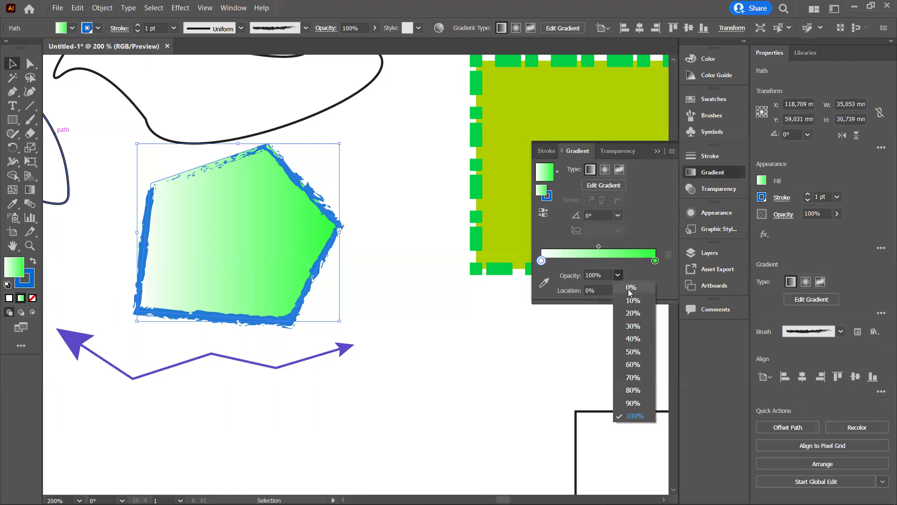
left_click(628, 287)
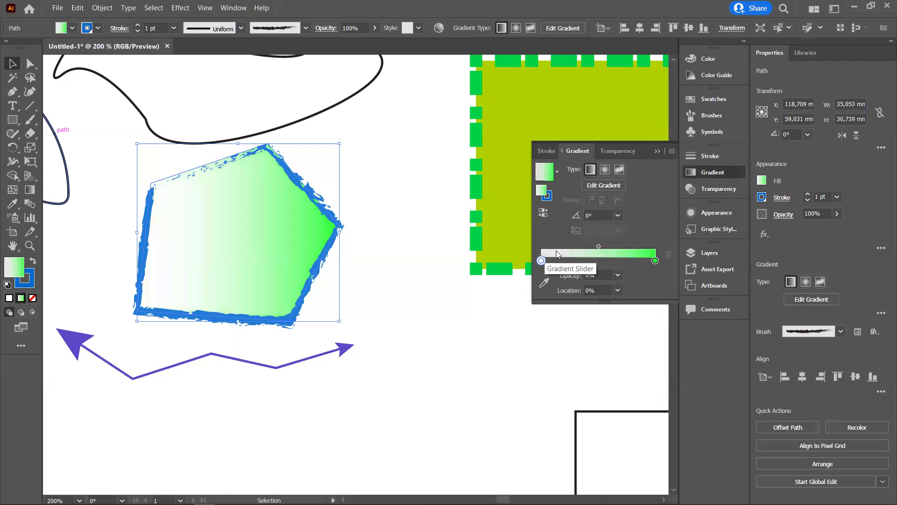
- Make the gradient Linear and drag it vertically top-to-bottom across the pentagon, about -89.63°
left_click(29, 191)
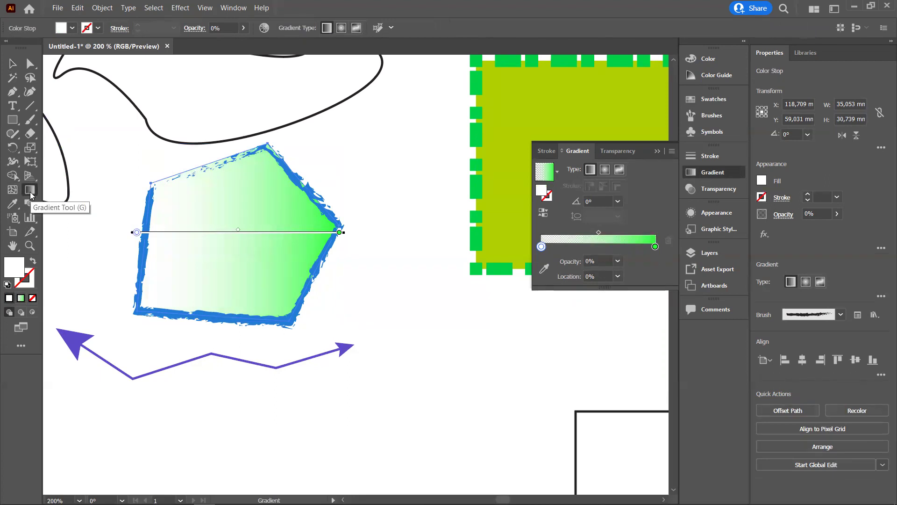
mouse_move(224, 174)
left_mouse_down()
mouse_move(224, 283)
mouse_move(238, 282)
left_mouse_up()
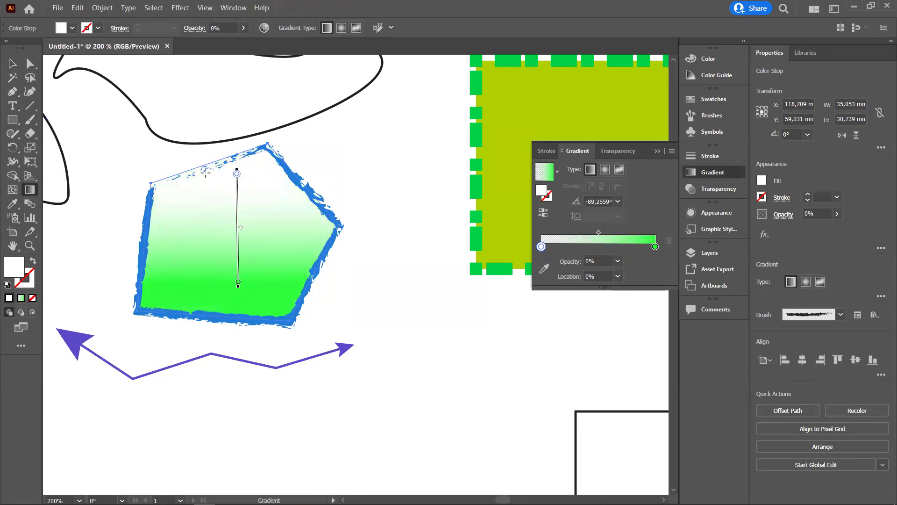
left_click_drag(228, 170, 240, 289)
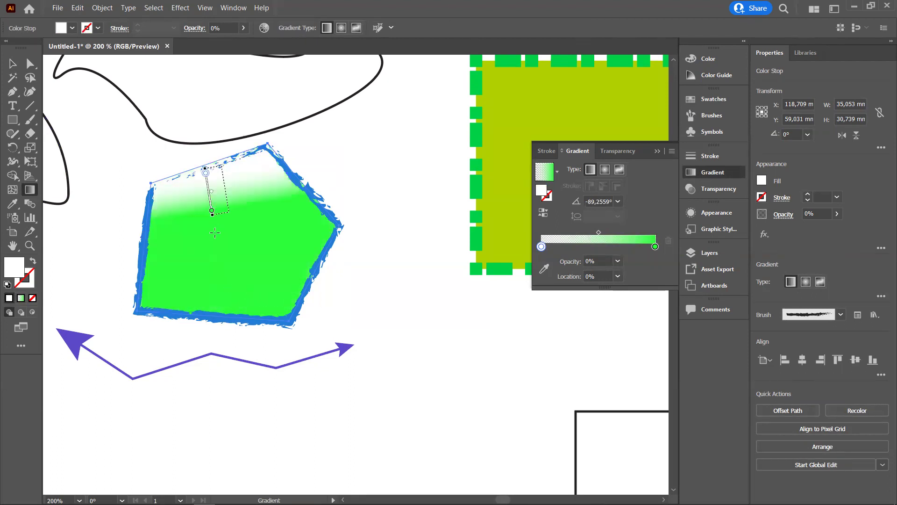
left_click(604, 170)
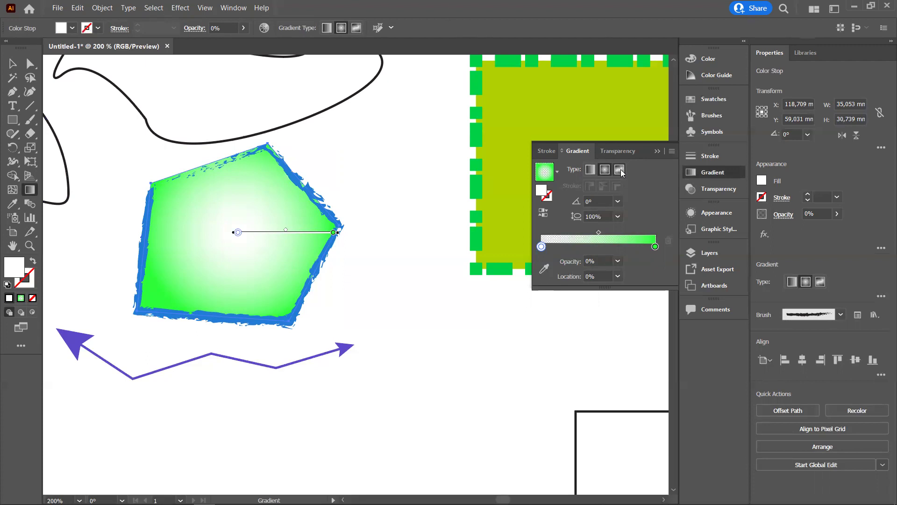
left_click(590, 170)
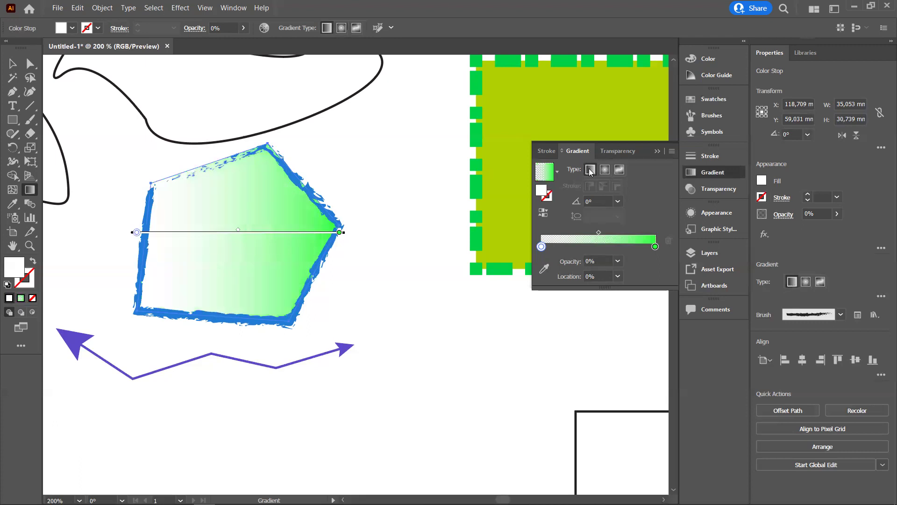
left_click_drag(234, 157, 236, 303)
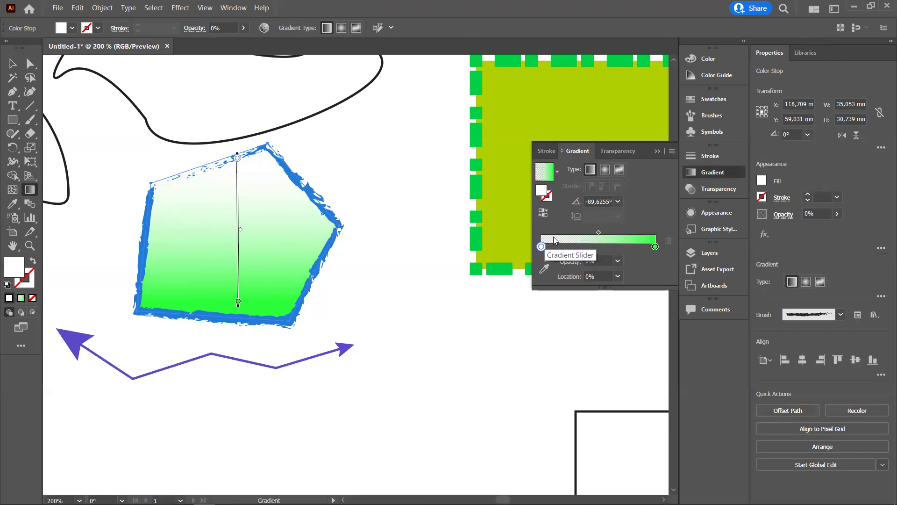
- Drag the pentagon over the green rectangle's bottom edge and show the Layers panel
left_click(10, 68)
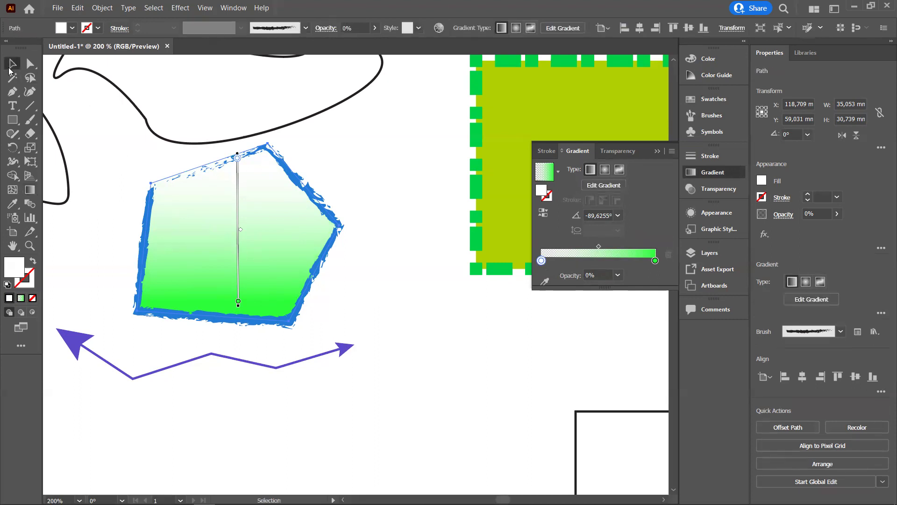
left_click(709, 171)
scroll(518, 272, "right", 3)
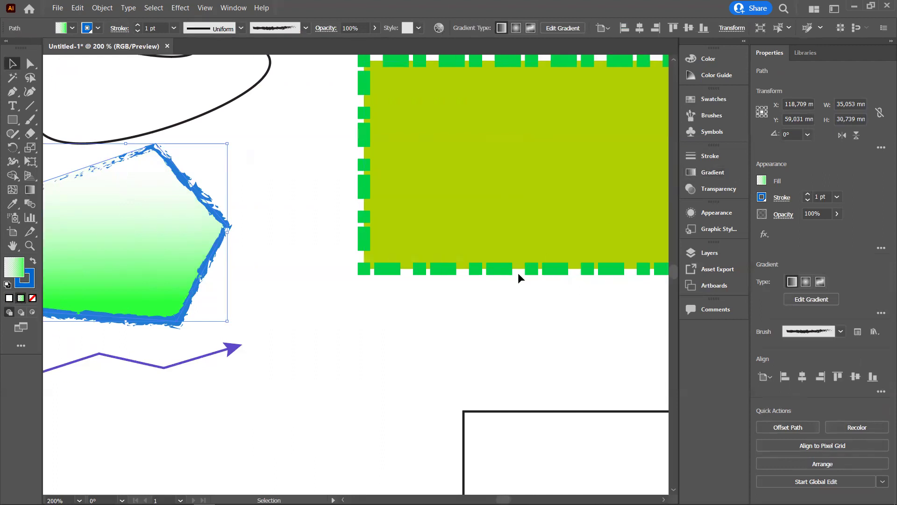
scroll(518, 273, "right", 2)
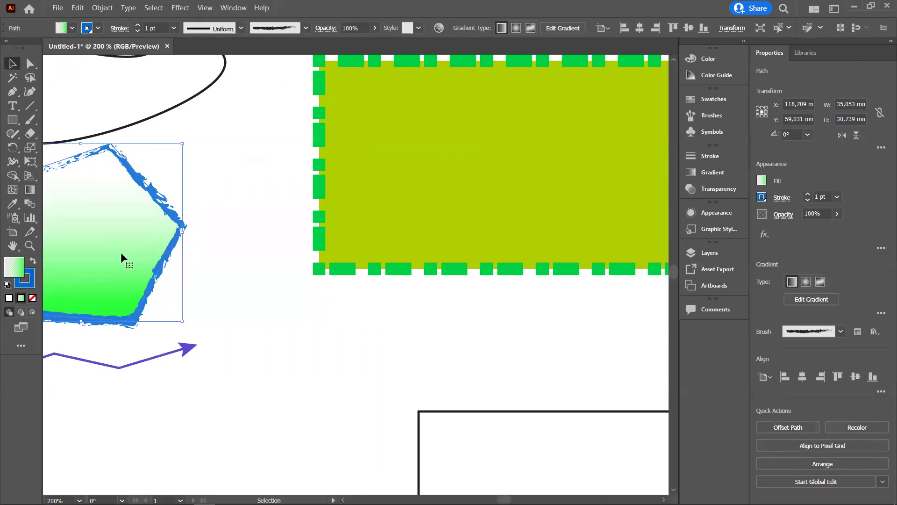
mouse_move(117, 255)
left_mouse_down()
mouse_move(499, 211)
mouse_move(497, 278)
mouse_move(482, 279)
left_mouse_up()
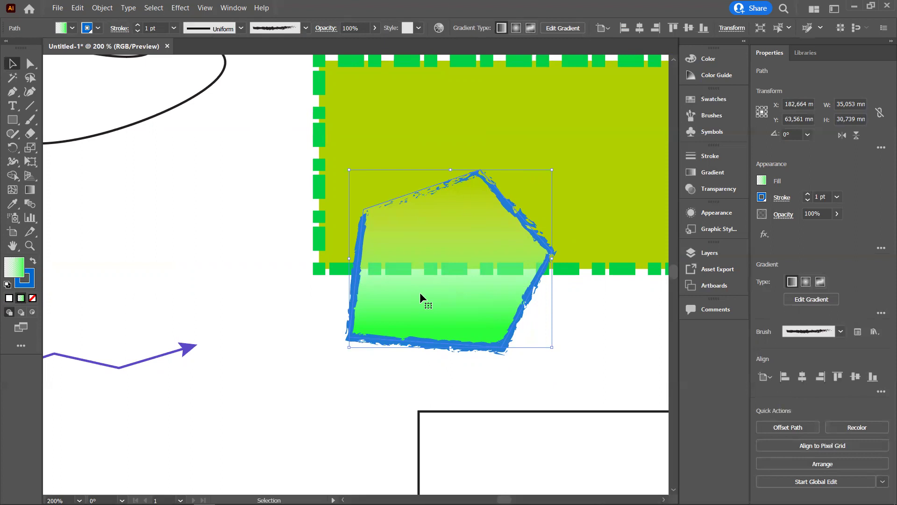
left_click_drag(420, 292, 246, 338)
left_click_drag(278, 307, 352, 223)
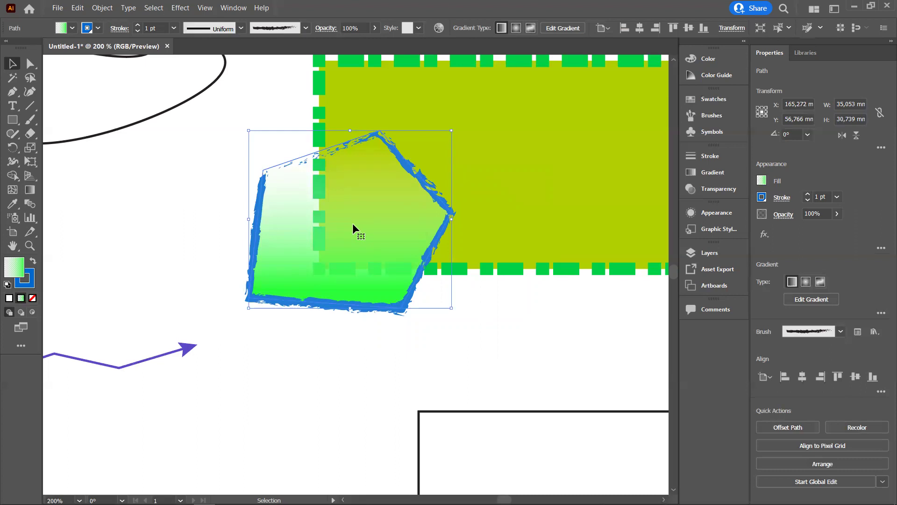
mouse_move(352, 223)
left_mouse_down()
mouse_move(417, 228)
mouse_move(444, 242)
left_mouse_up()
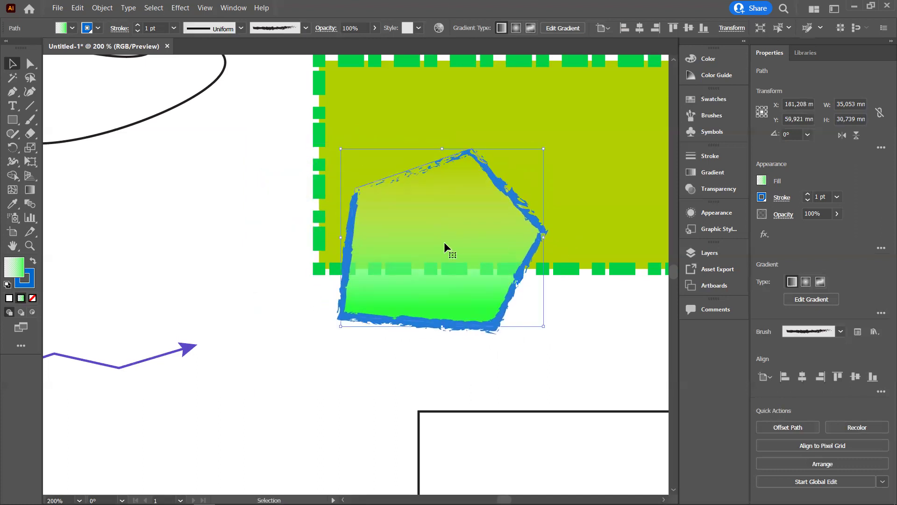
left_click(701, 255)
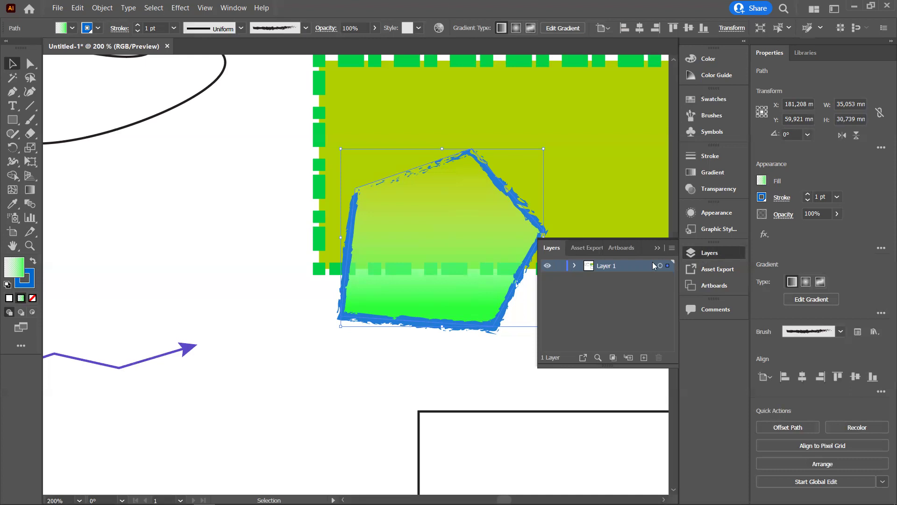
- Expand Layer 1 and bring the gradient pentagon to the front with Arrange > Bring to Front
left_click(575, 266)
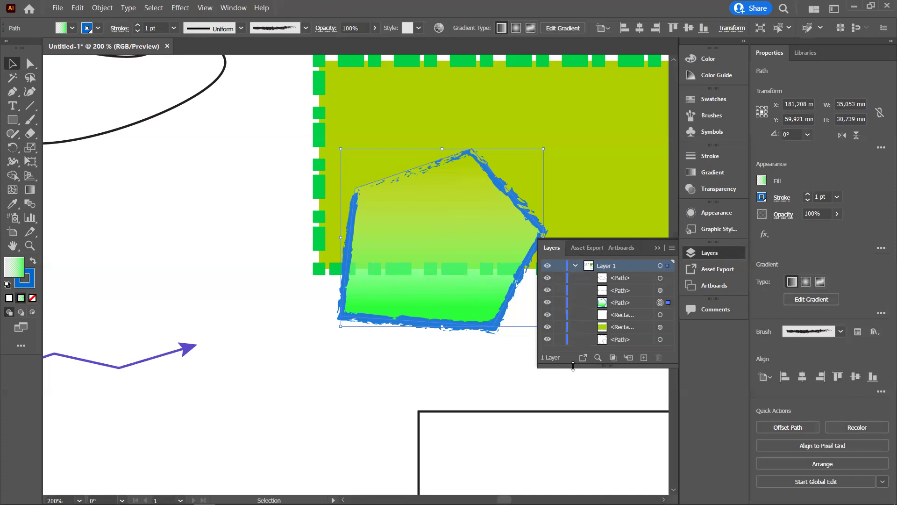
left_click_drag(573, 366, 577, 424)
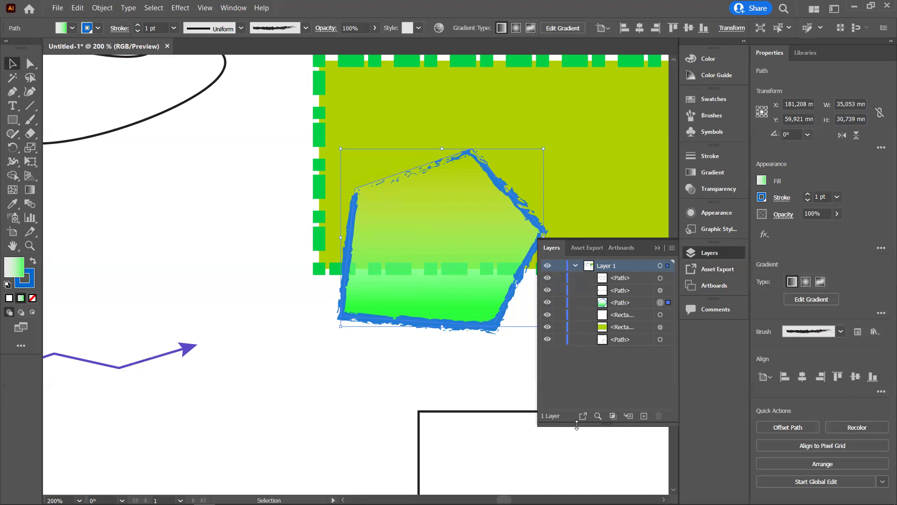
left_click(628, 302)
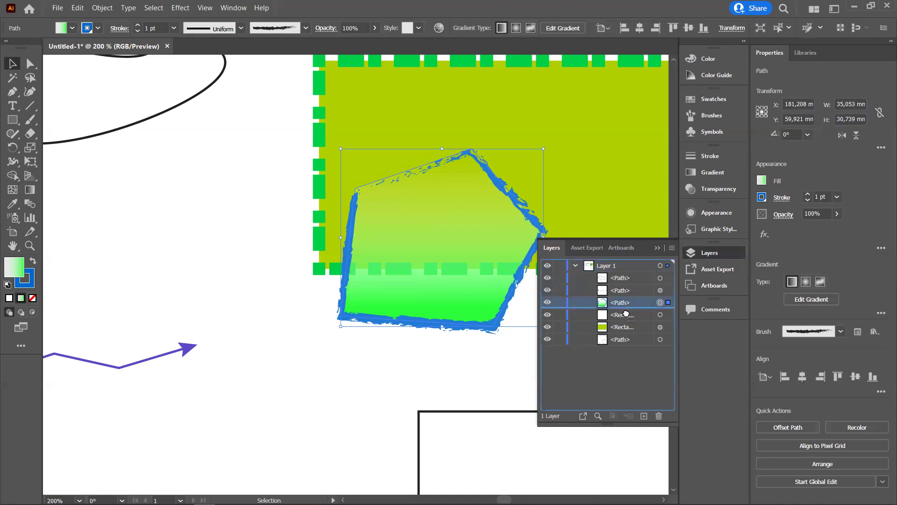
left_click_drag(628, 302, 630, 330)
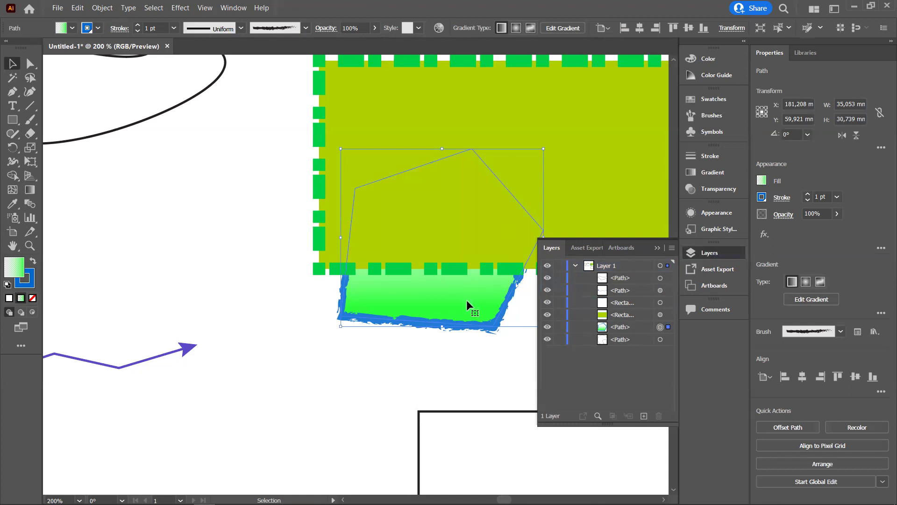
right_click(430, 278)
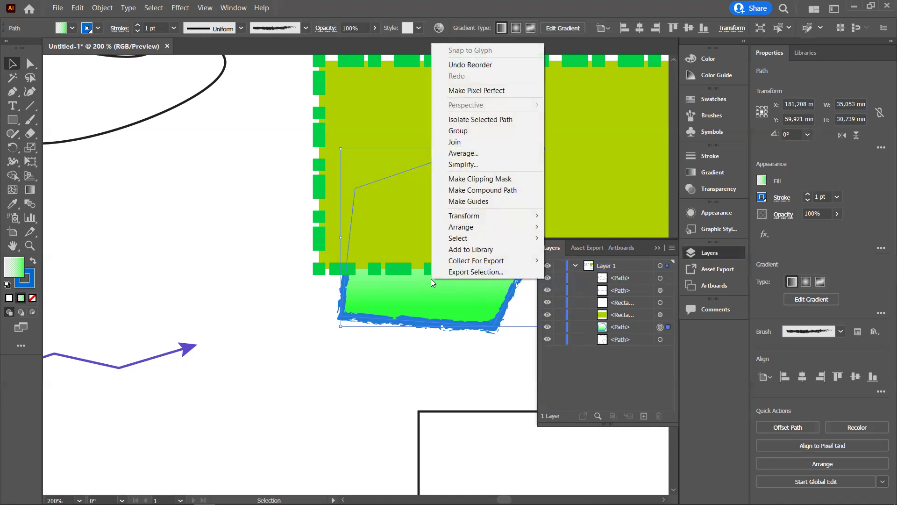
mouse_move(461, 227)
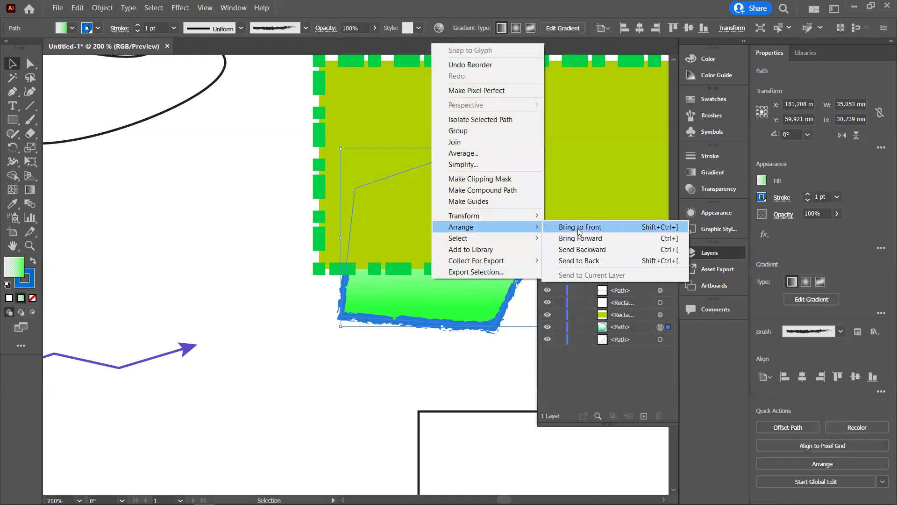
left_click(579, 228)
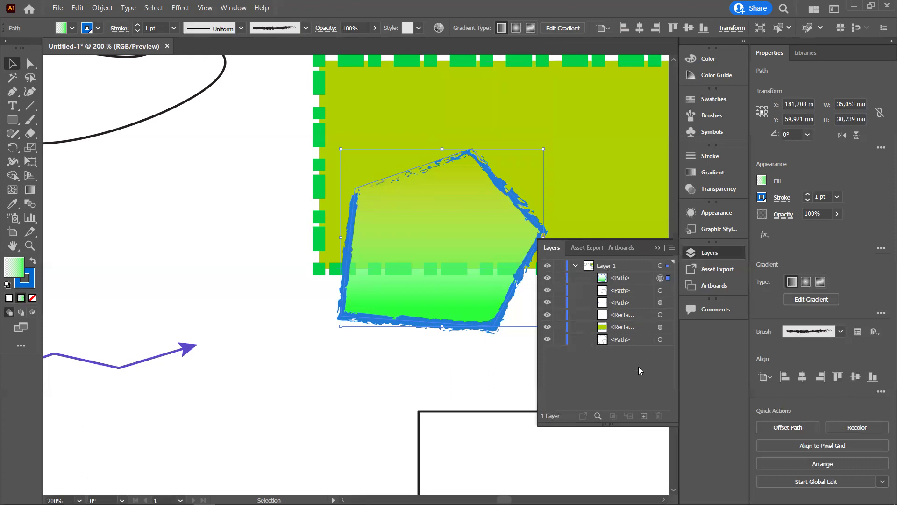
left_click(660, 266)
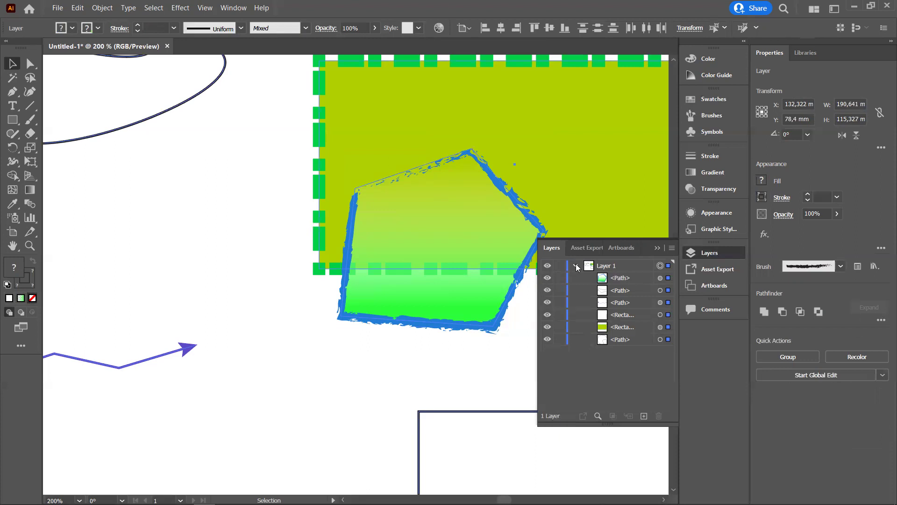
- Create Layer 2 and move the gradient pentagon's path into it
left_click(576, 265)
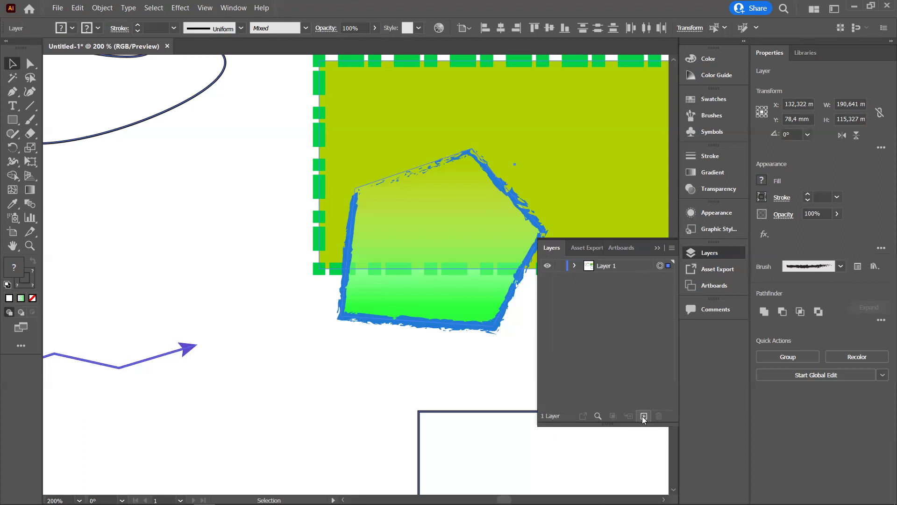
left_click(643, 416)
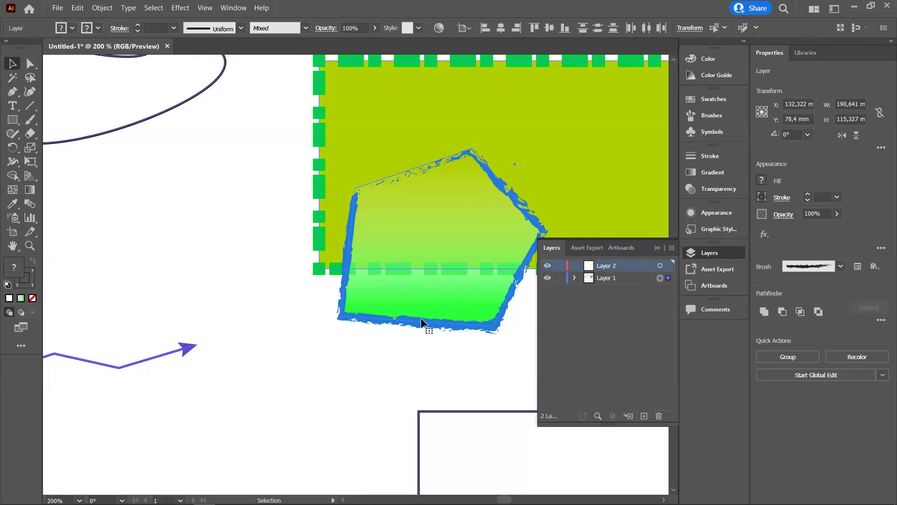
left_click(366, 366)
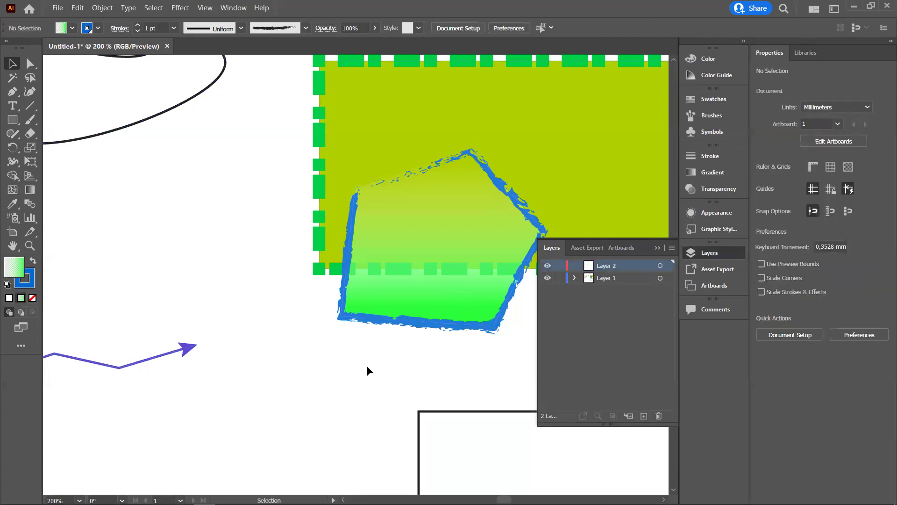
left_click(380, 322)
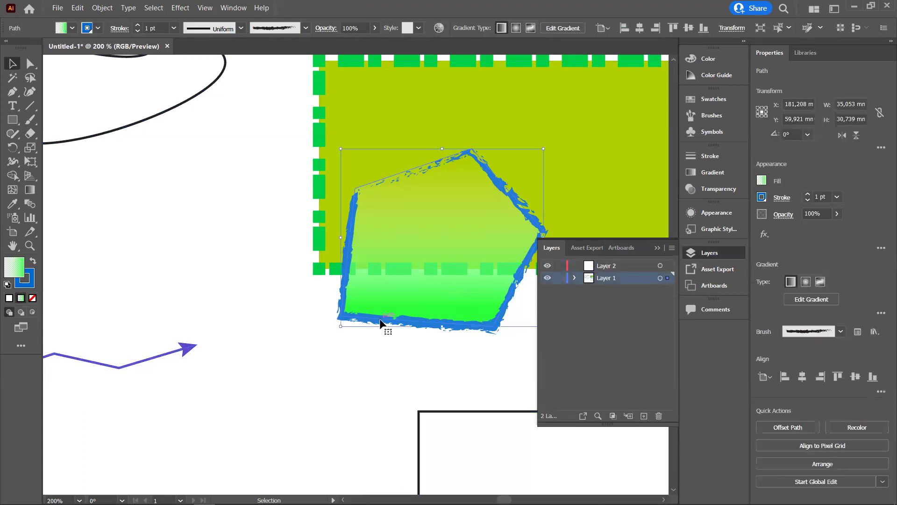
left_click(575, 278)
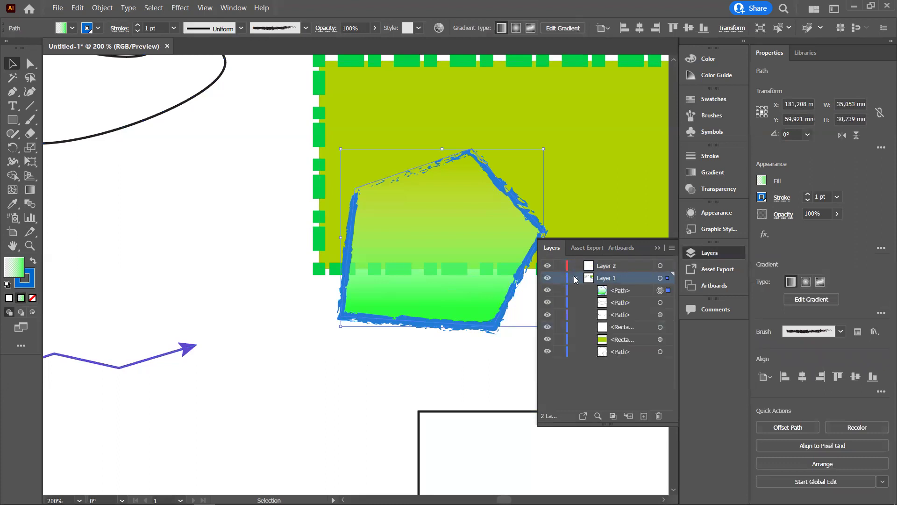
left_click_drag(623, 292, 609, 269)
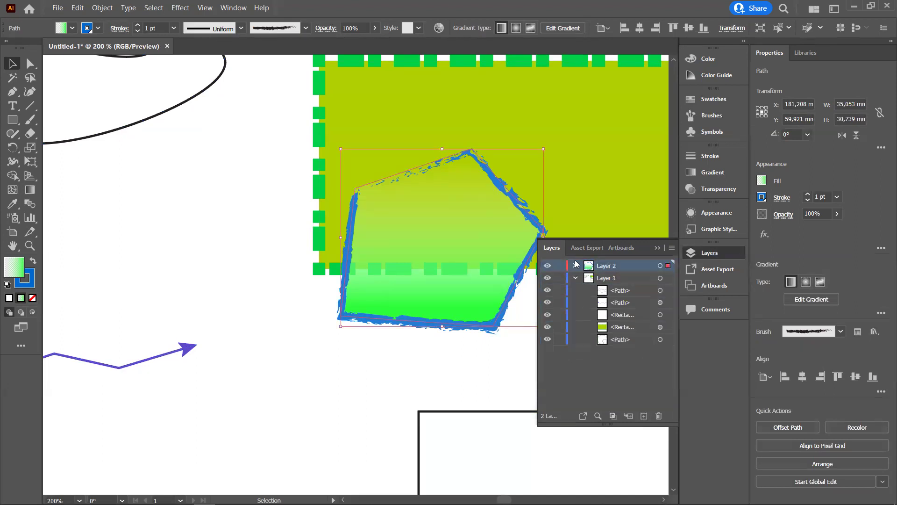
left_click(574, 266)
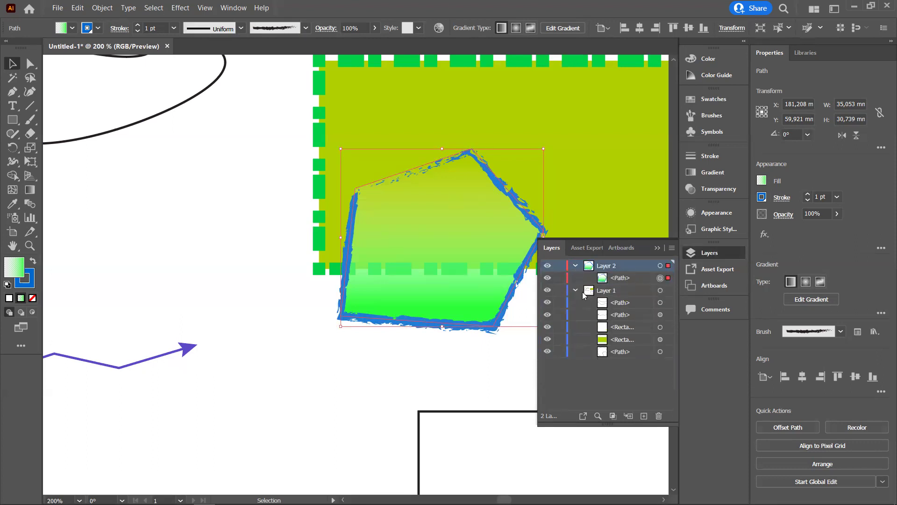
- With Layer 1 locked, then unlocked, move the pentagon left to overlap the rectangle's edge
left_click(558, 290)
left_click(433, 350)
left_click(441, 291)
left_click_drag(440, 290, 359, 262)
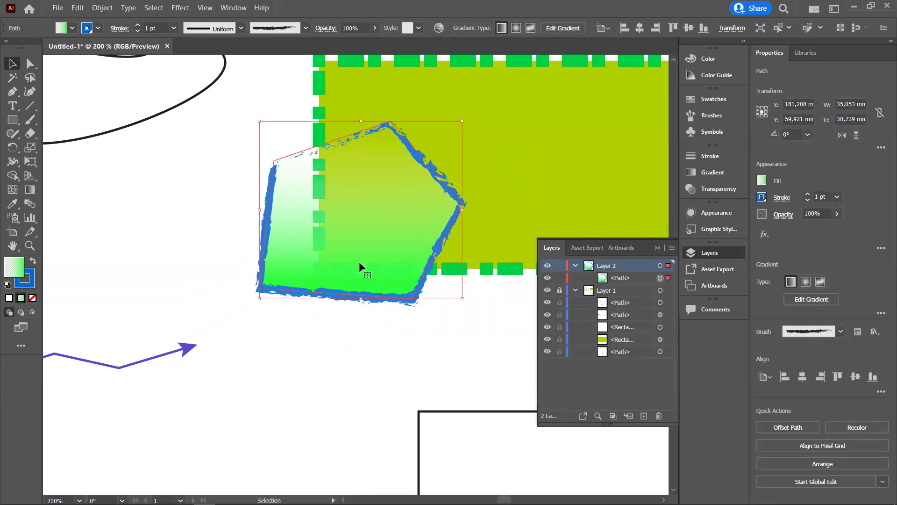
left_click(577, 154)
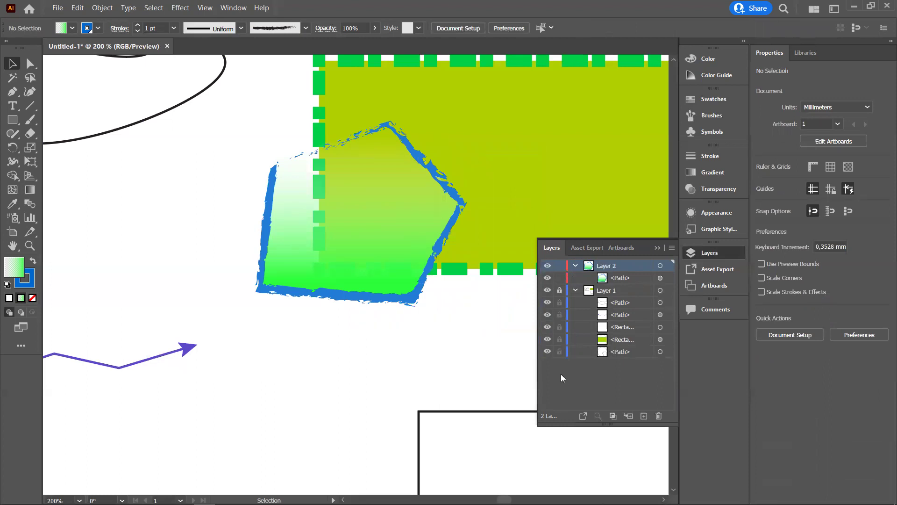
left_click(560, 292)
left_click(575, 291)
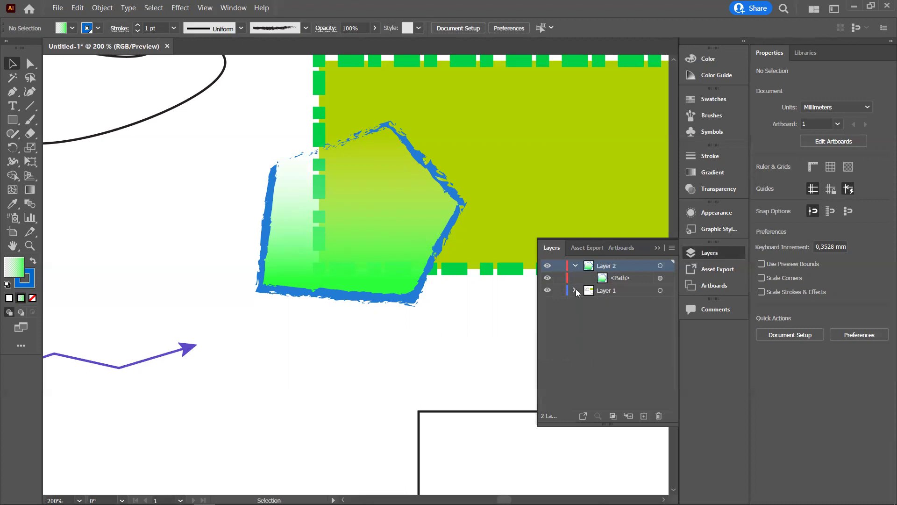
mouse_move(394, 240)
left_mouse_down()
mouse_move(370, 267)
mouse_move(365, 259)
left_mouse_up()
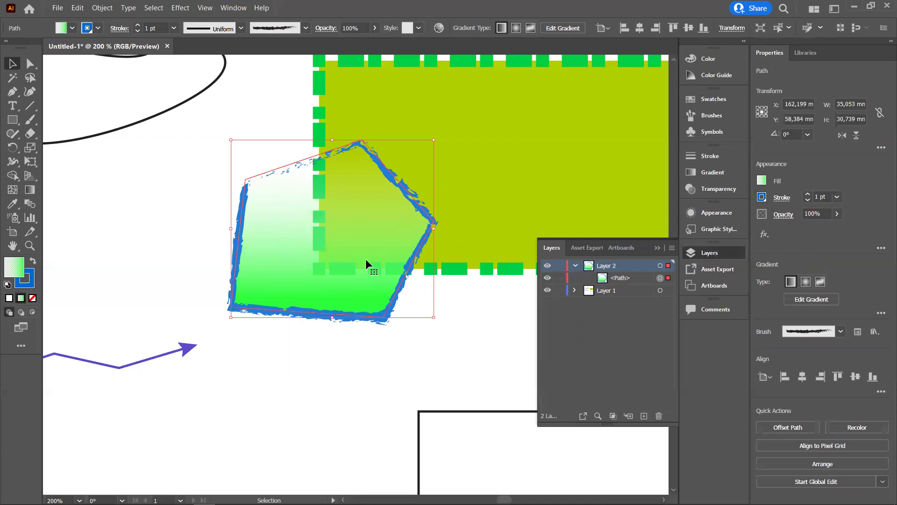
left_click_drag(365, 259, 270, 307)
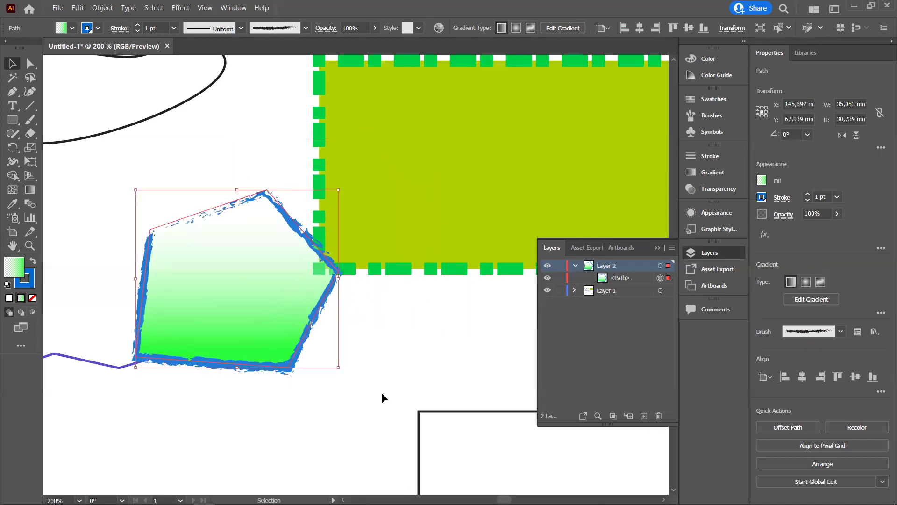
- Fill the empty square with purple (#8E55FF) using the RGB Color Mixer
scroll(386, 396, "down", 1)
scroll(386, 396, "down", 4)
scroll(386, 397, "down", 1)
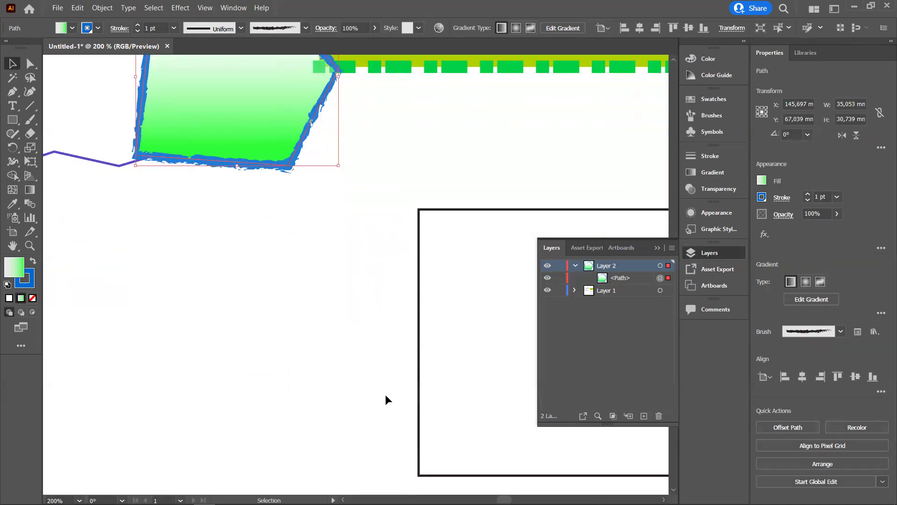
scroll(386, 396, "down", 4)
scroll(386, 395, "left", 3)
scroll(385, 394, "right", 4)
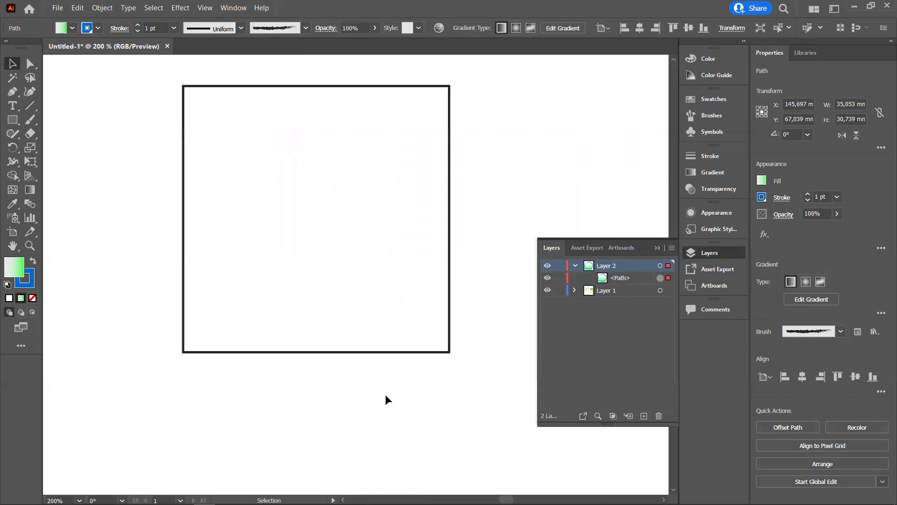
left_click(399, 355)
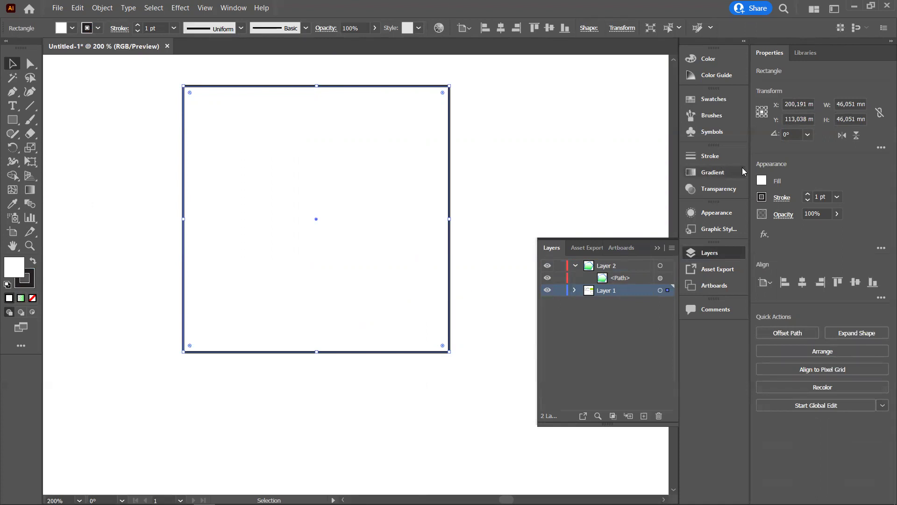
left_click(762, 180)
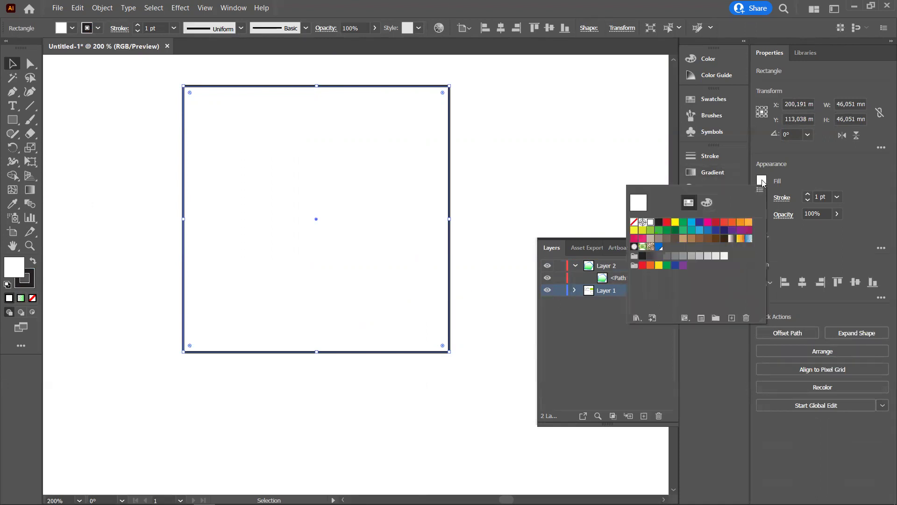
left_click(707, 202)
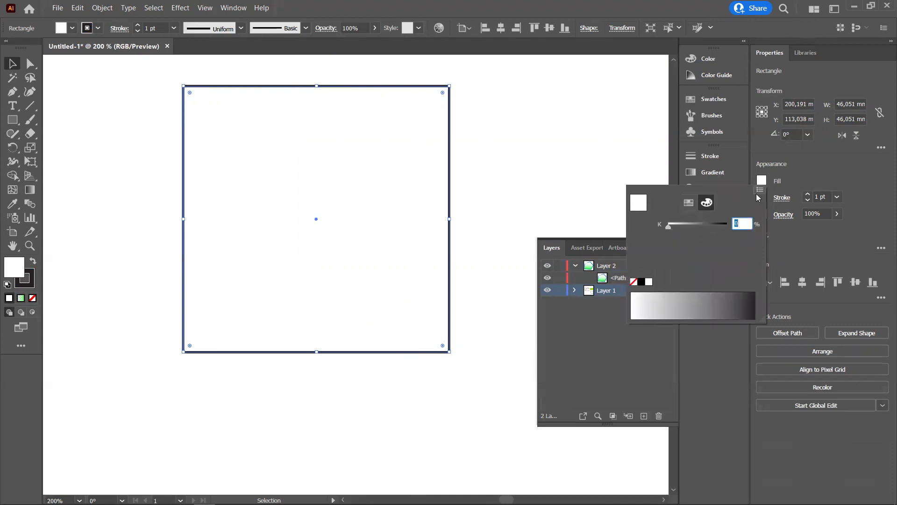
left_click(760, 189)
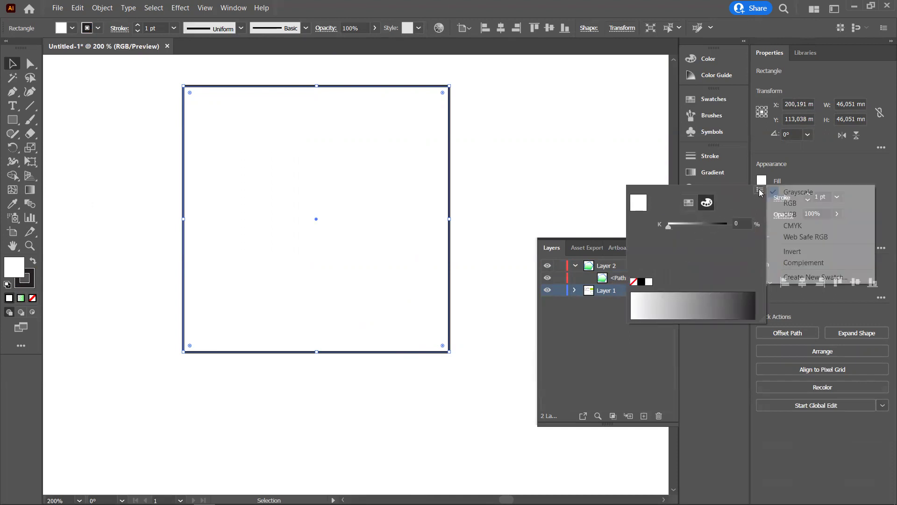
left_click(790, 203)
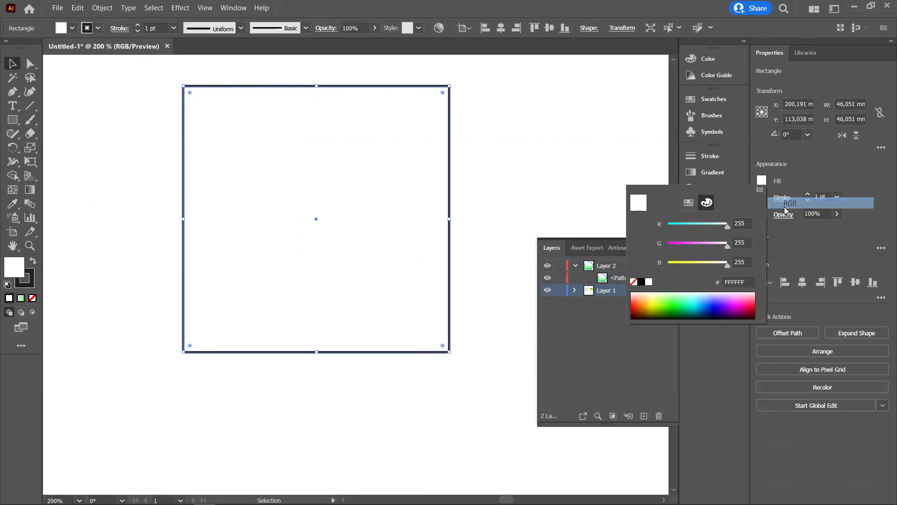
left_click(724, 295)
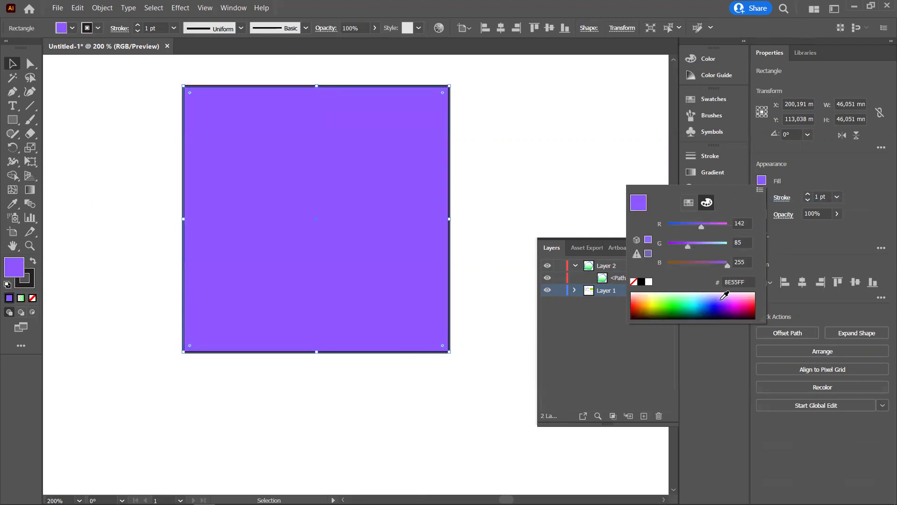
left_click(796, 253)
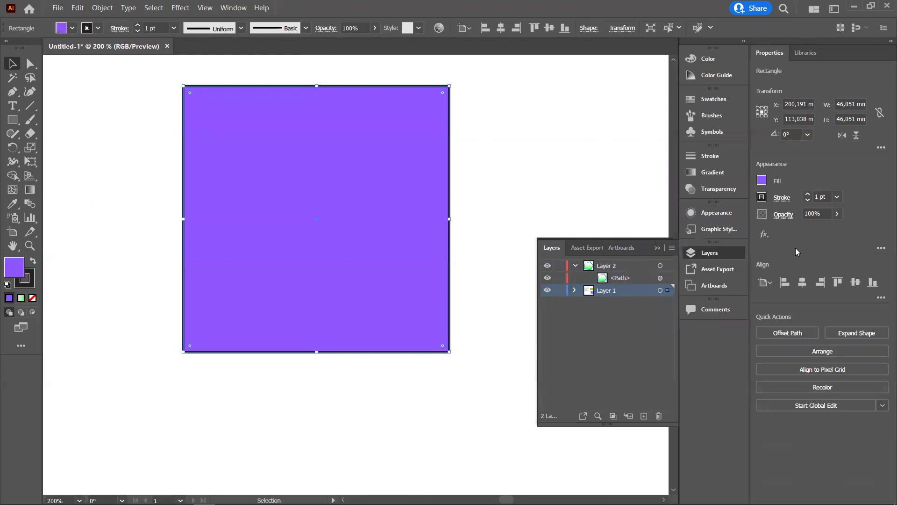
- Set the square's stroke to None
left_click(762, 198)
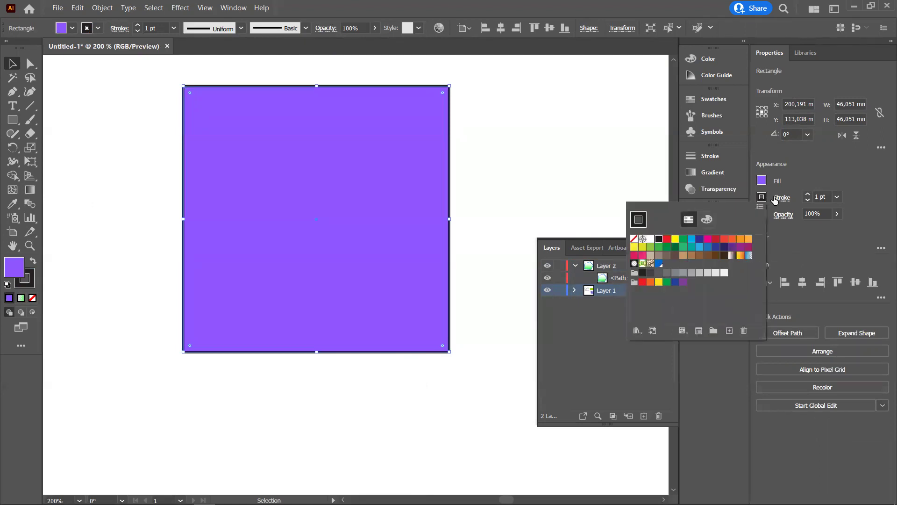
left_click(781, 200)
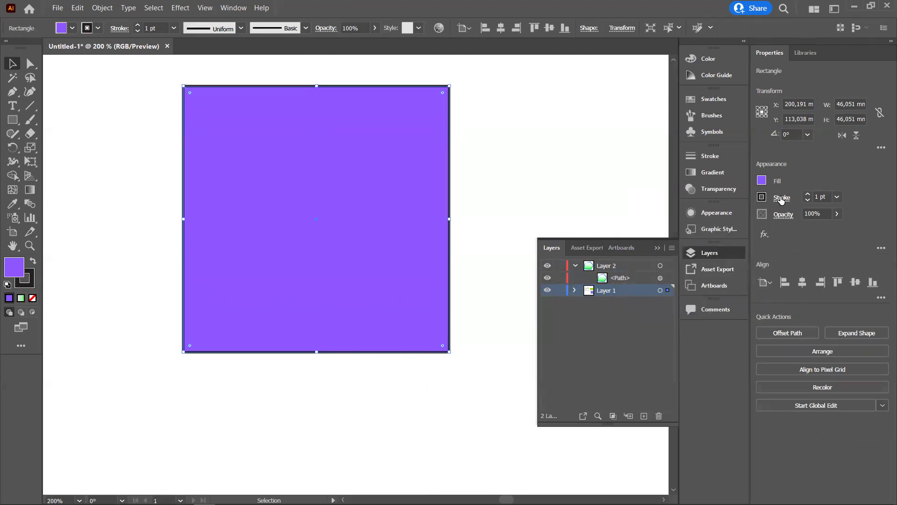
left_click(782, 199)
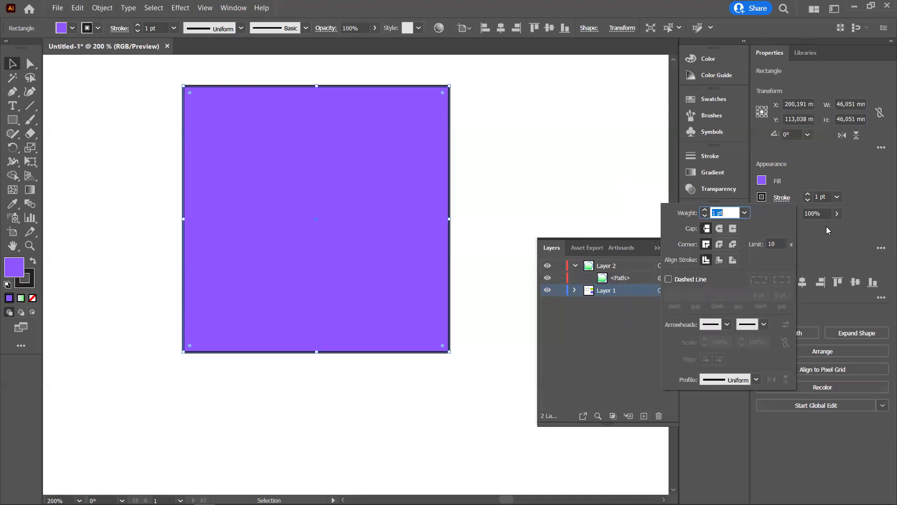
left_click(762, 198)
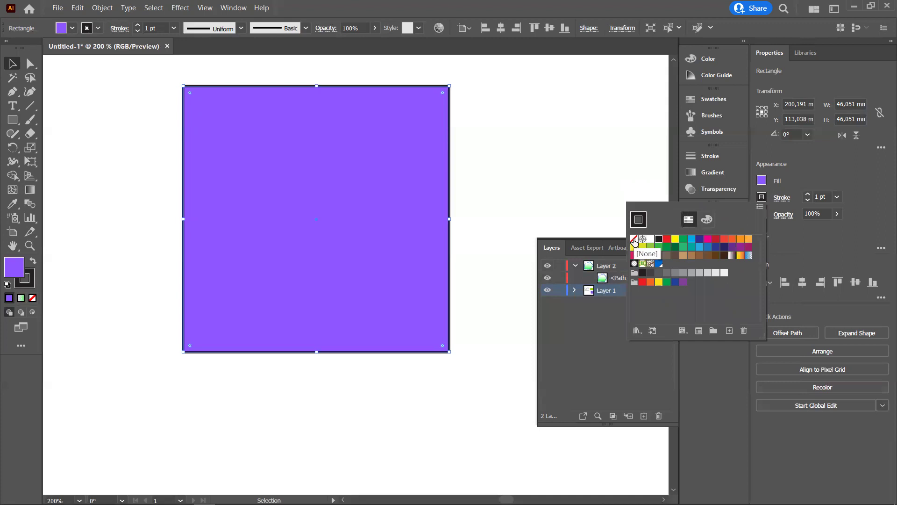
left_click(634, 240)
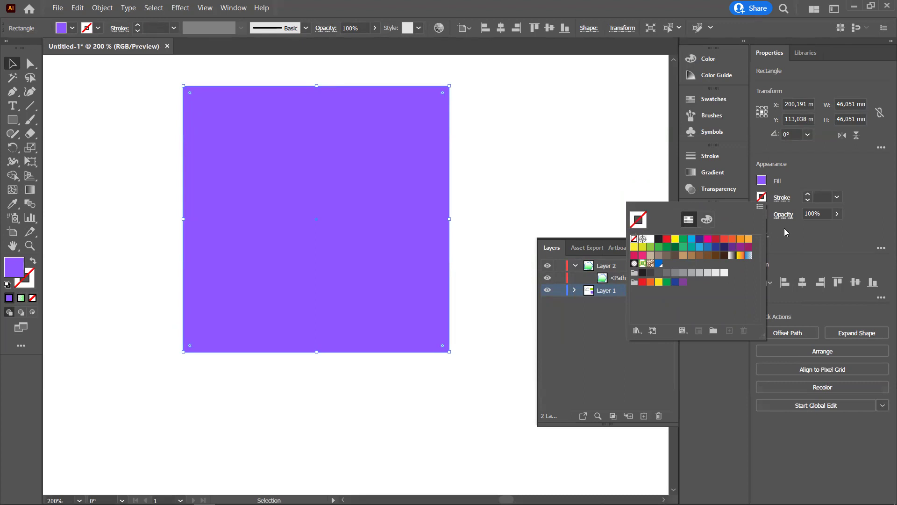
left_click(822, 243)
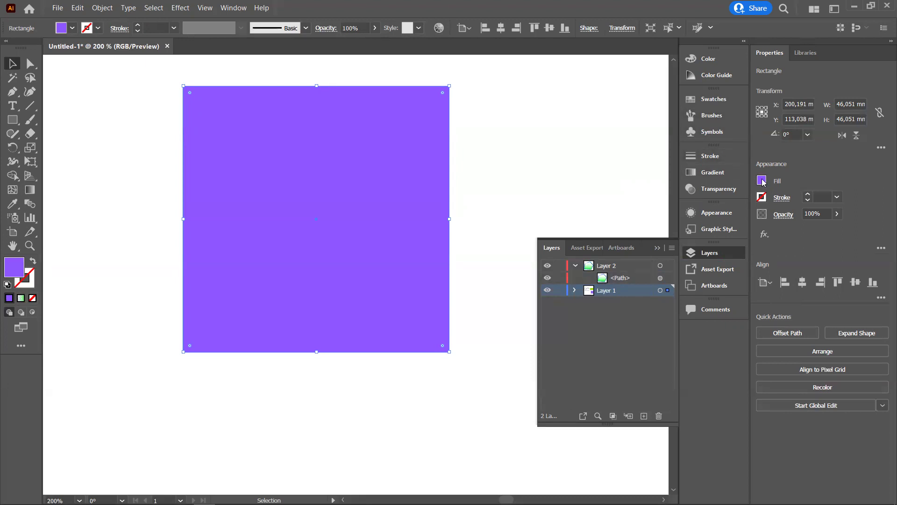
- Replace the purple fill with the Pompadour swirl pattern swatch
left_click(719, 100)
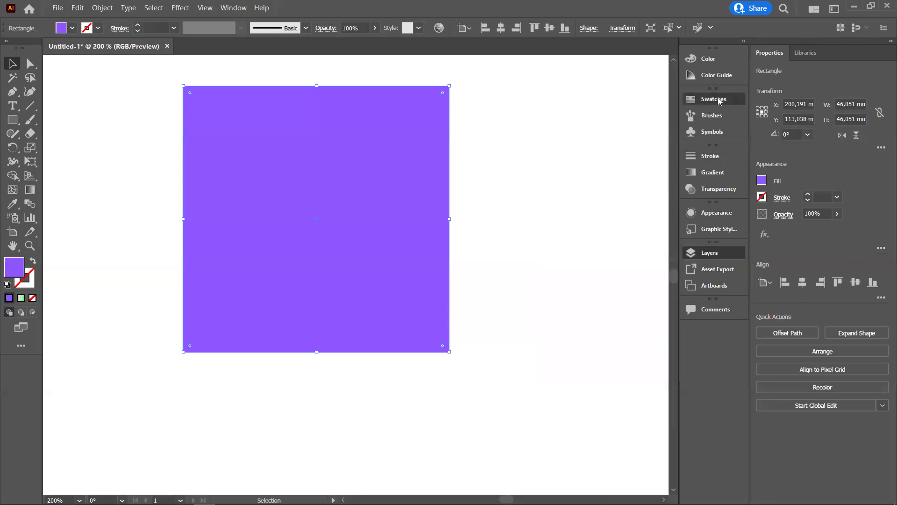
left_click(719, 100)
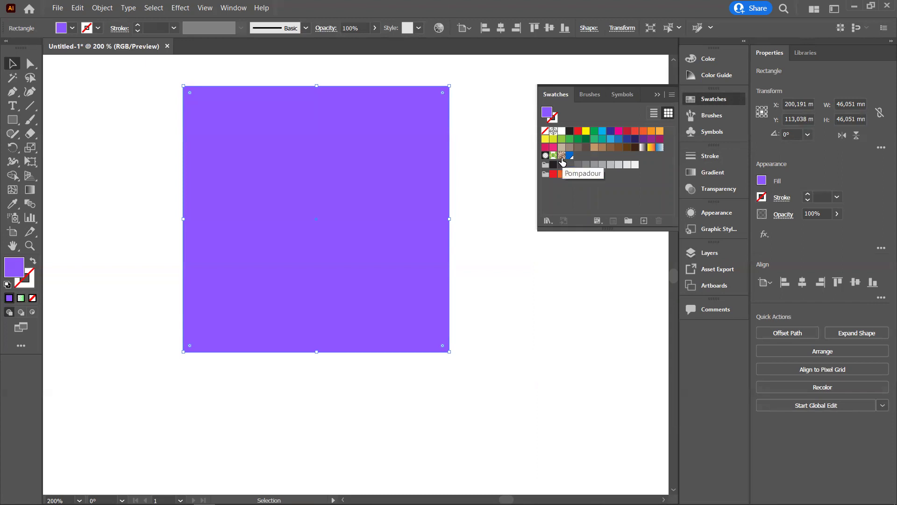
left_click(561, 155)
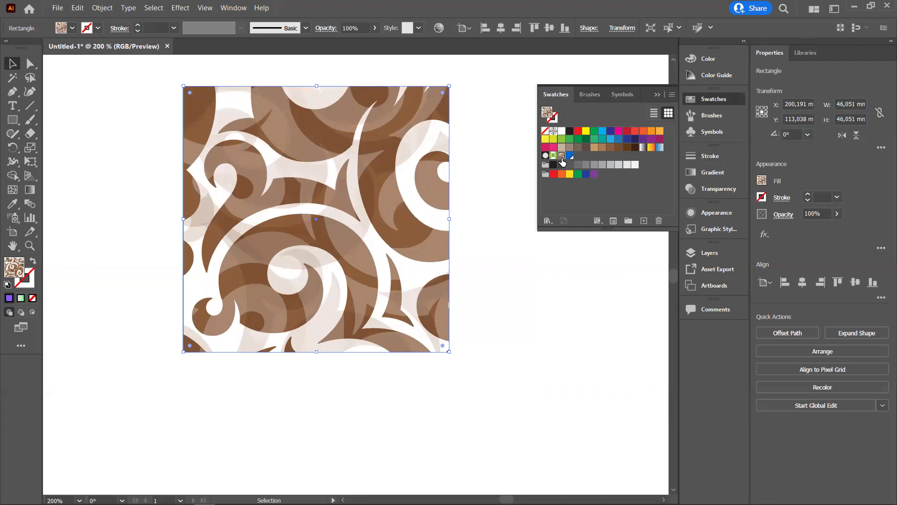
left_click(547, 220)
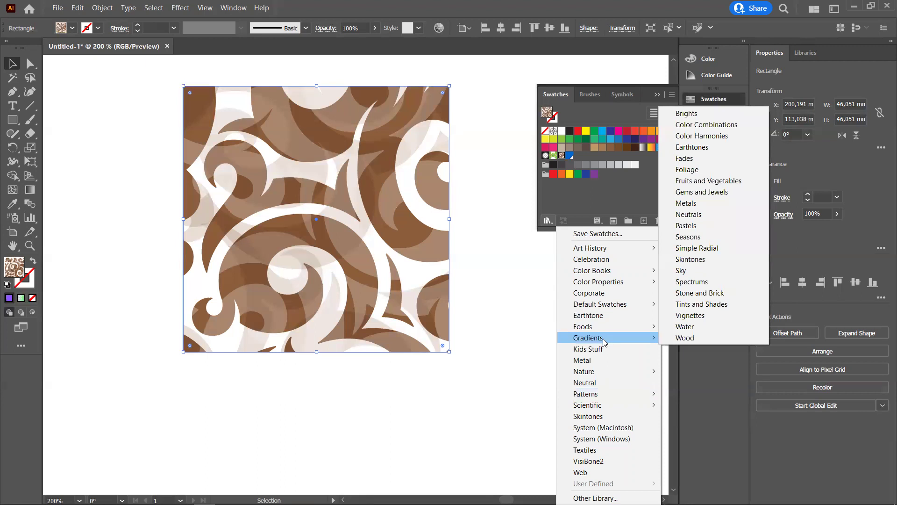
mouse_move(585, 394)
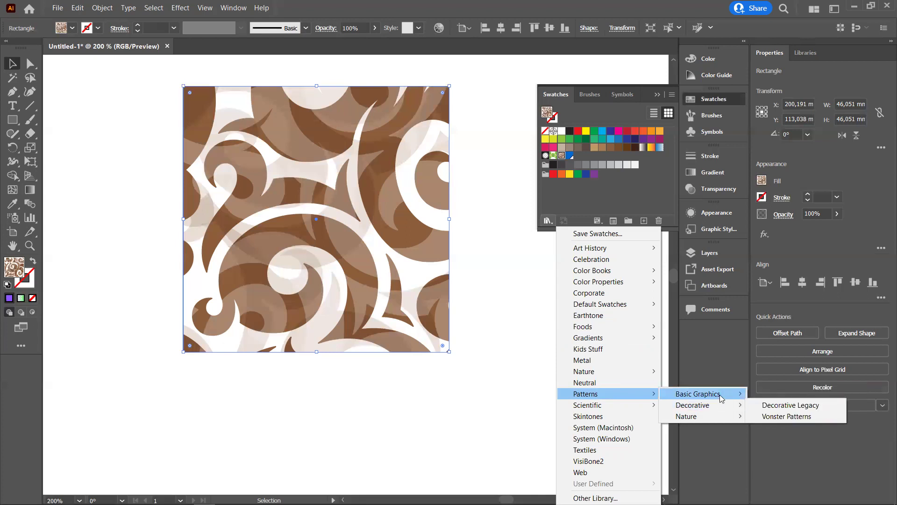
mouse_move(698, 394)
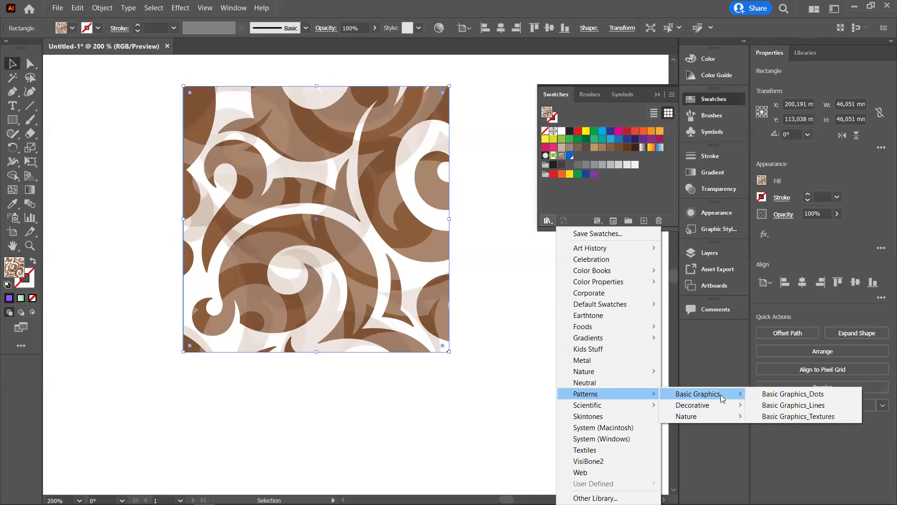
- Load the Basic Graphics_Textures library and apply its crosshatch texture to the square
left_click(792, 417)
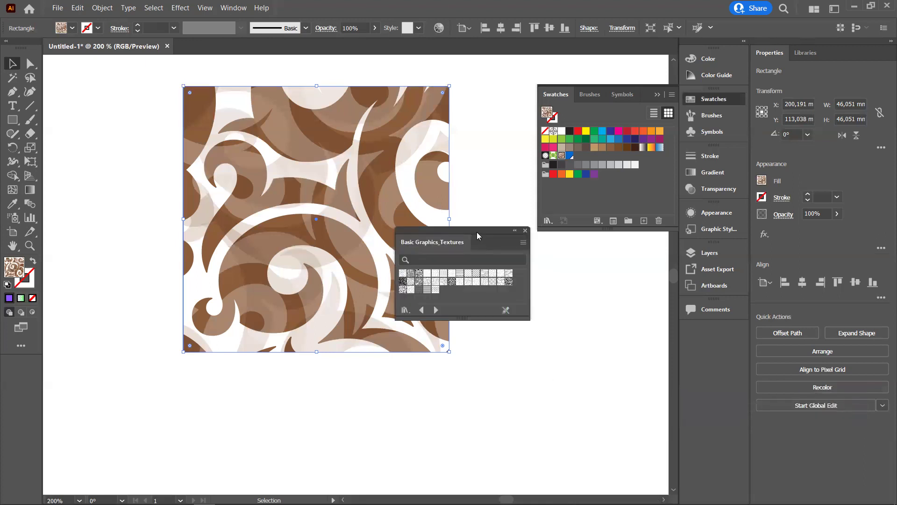
left_click_drag(477, 232, 584, 291)
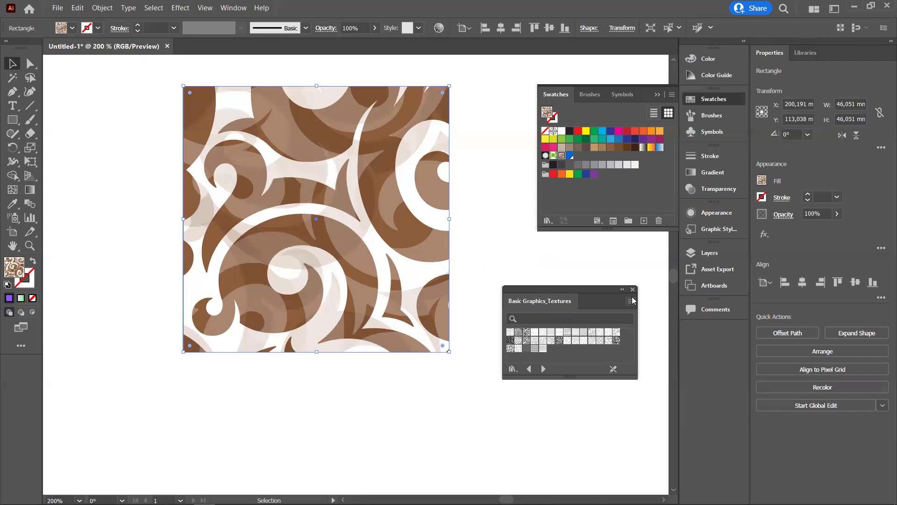
left_click(631, 301)
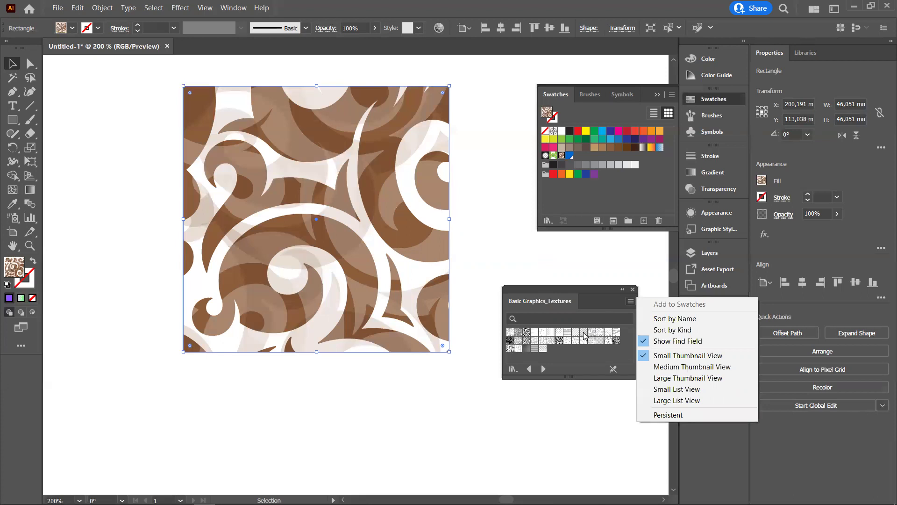
left_click(584, 335)
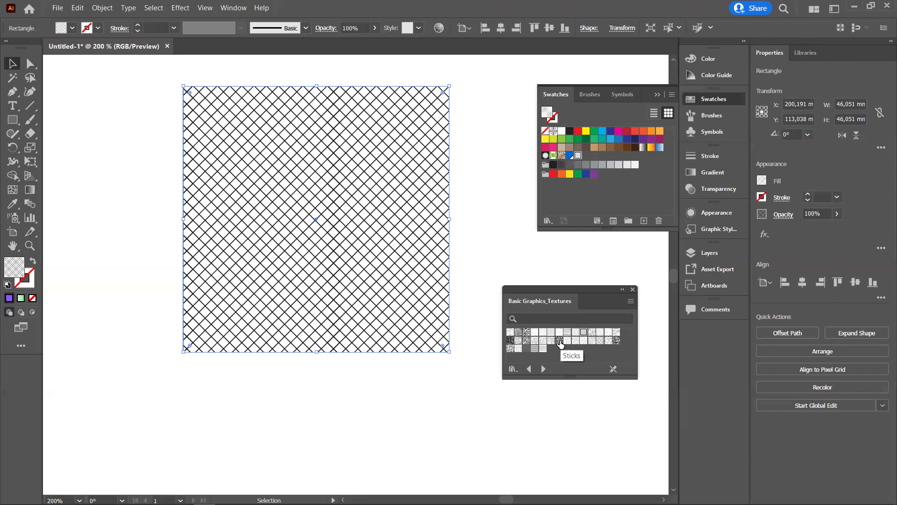
- Try the sticks, Sand and scribble textures, then settle on black dots
left_click(560, 340)
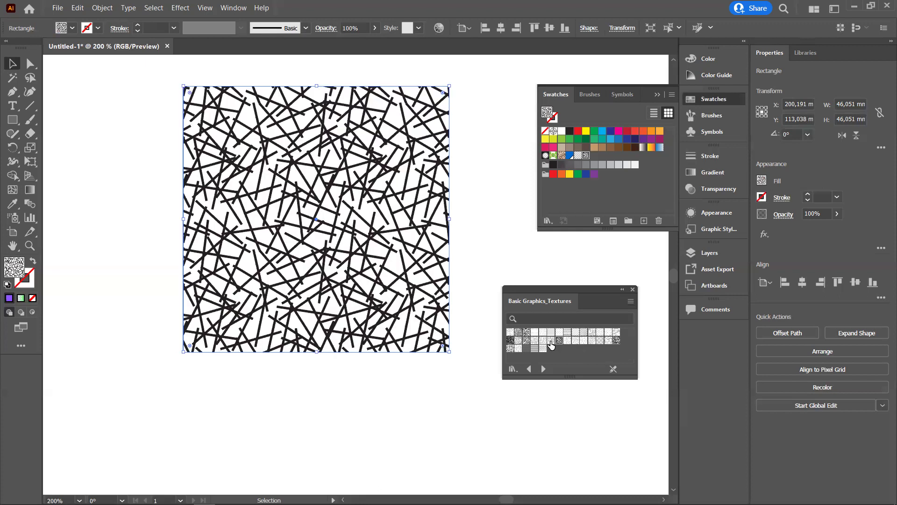
left_click(549, 343)
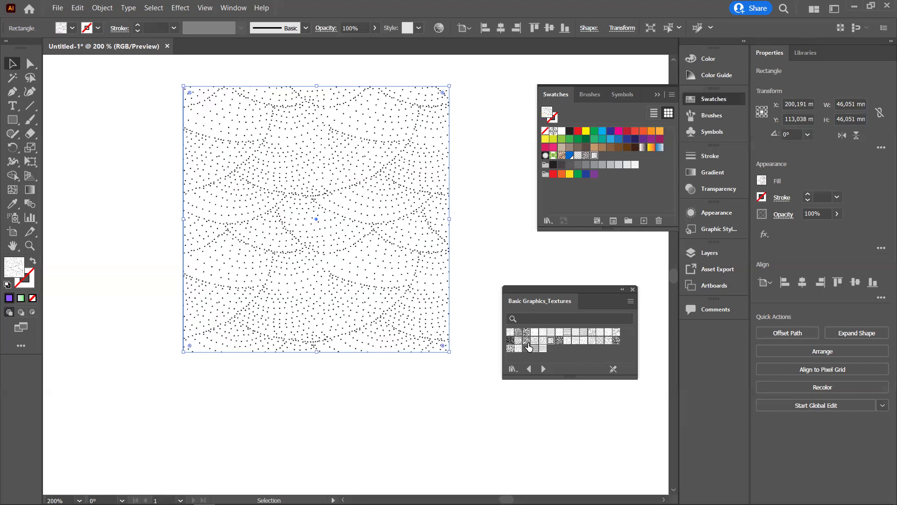
left_click(527, 342)
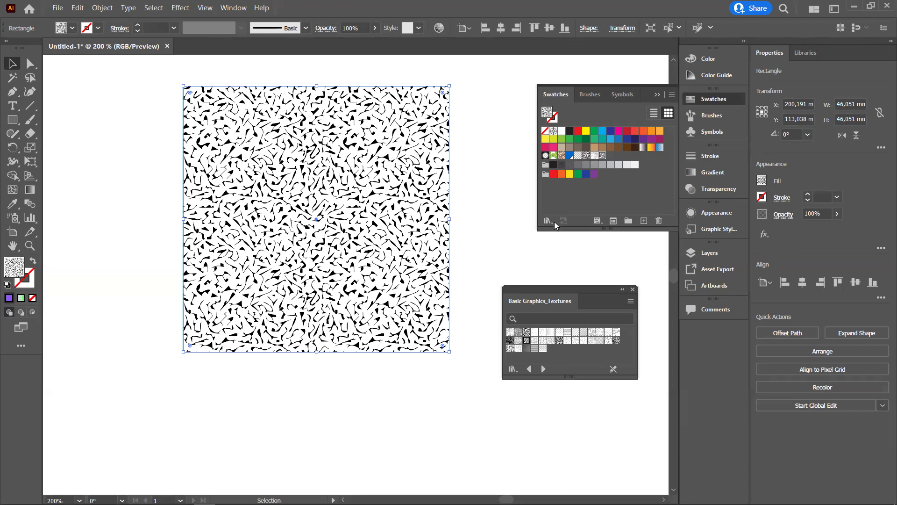
left_click(510, 341)
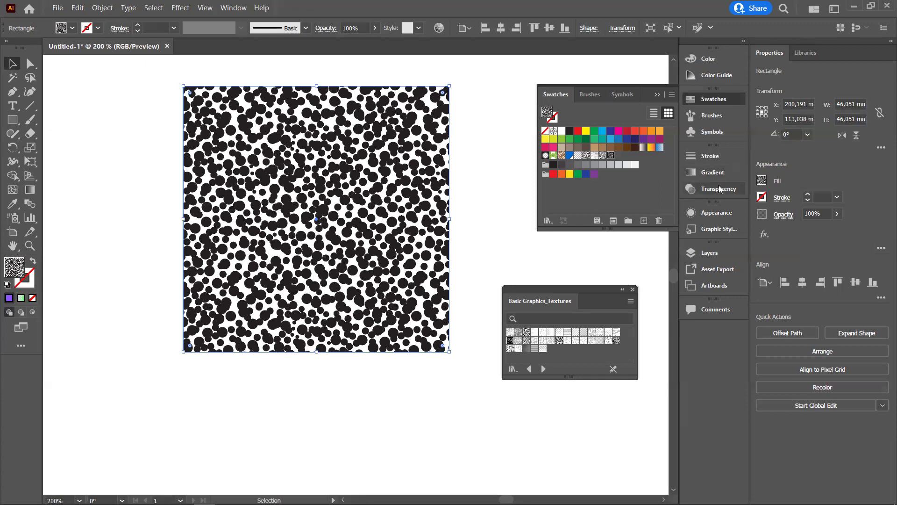
- Close the textures library and expand the Appearance panel to list stroke, fill and opacity
left_click(718, 211)
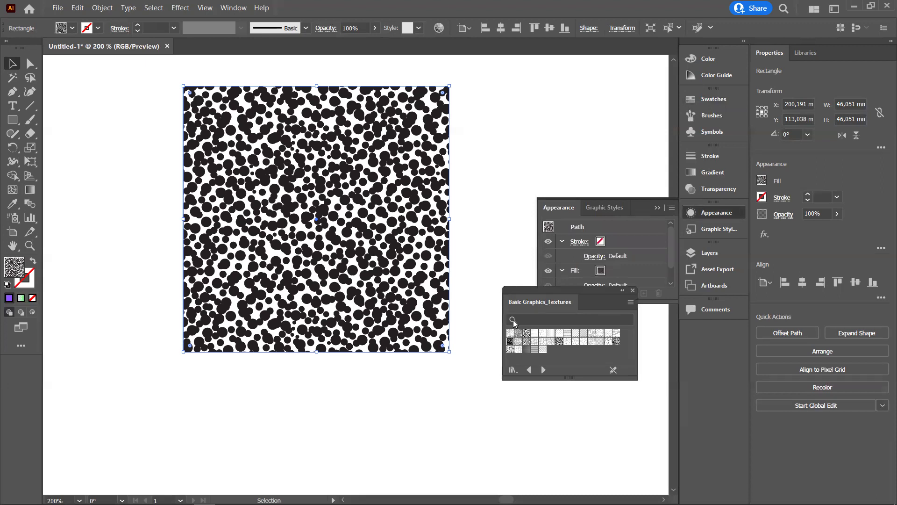
left_click_drag(523, 293, 506, 339)
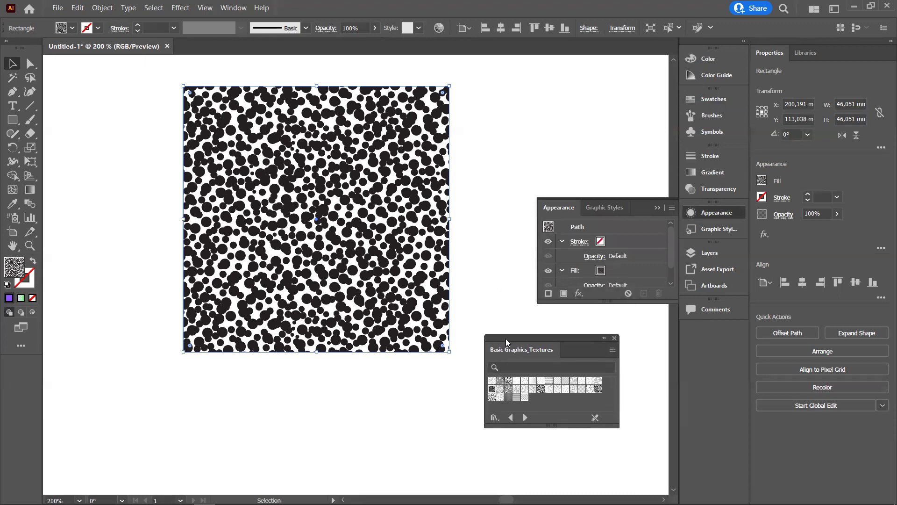
left_click(614, 338)
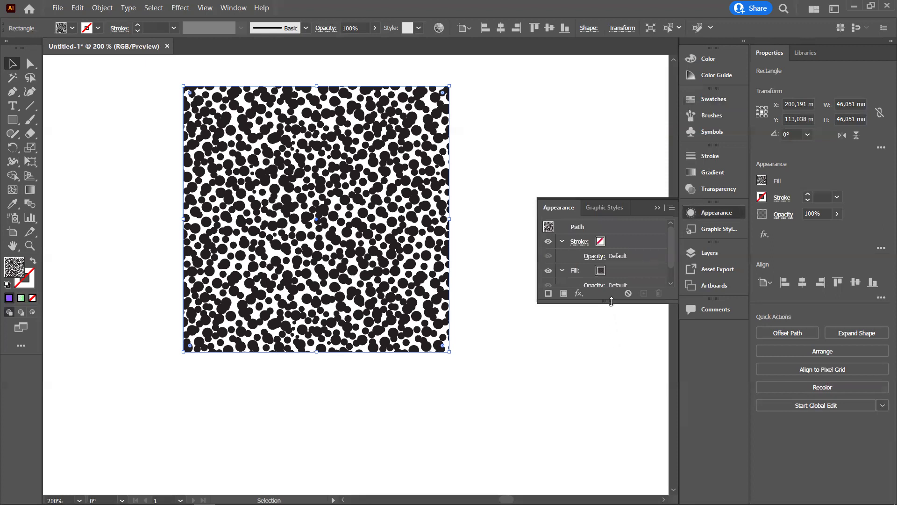
left_click_drag(611, 301, 610, 374)
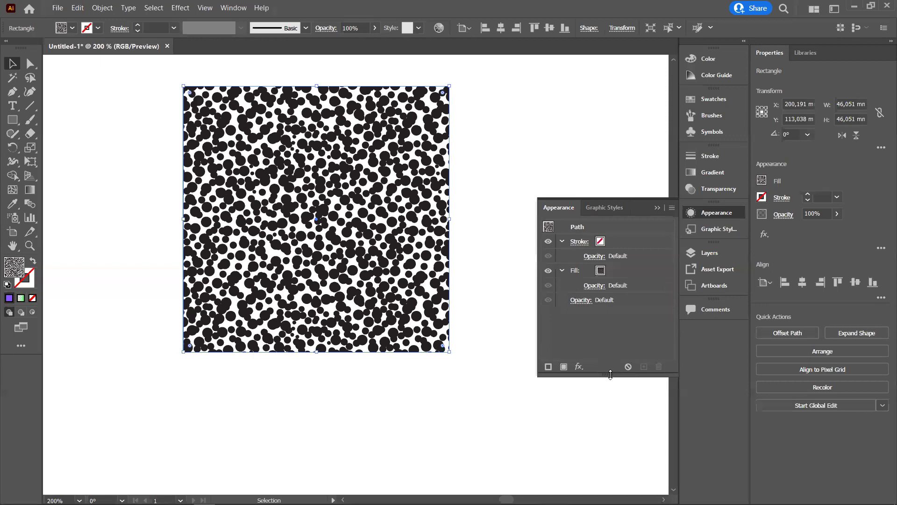
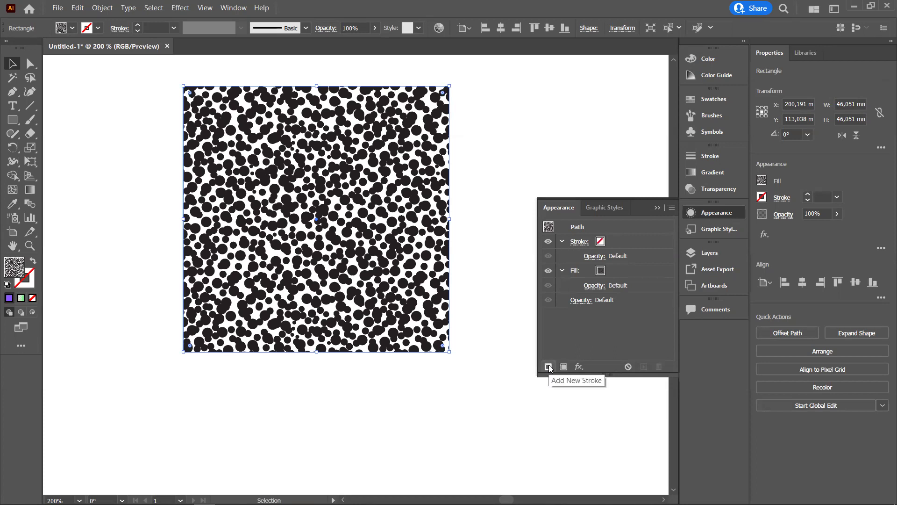
- Add a new fill to the dotted rectangle, drag it below the original, and show its swatches
left_click(564, 366)
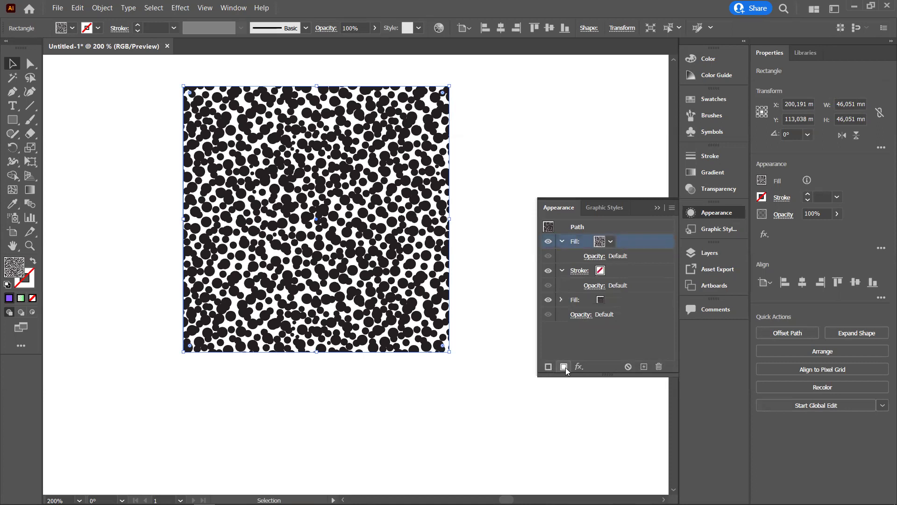
left_click_drag(627, 299, 627, 299)
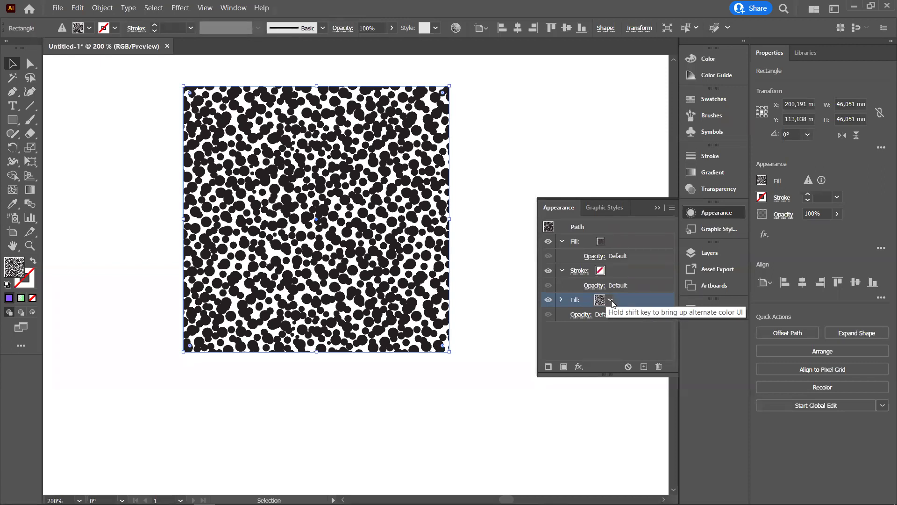
left_click(611, 301)
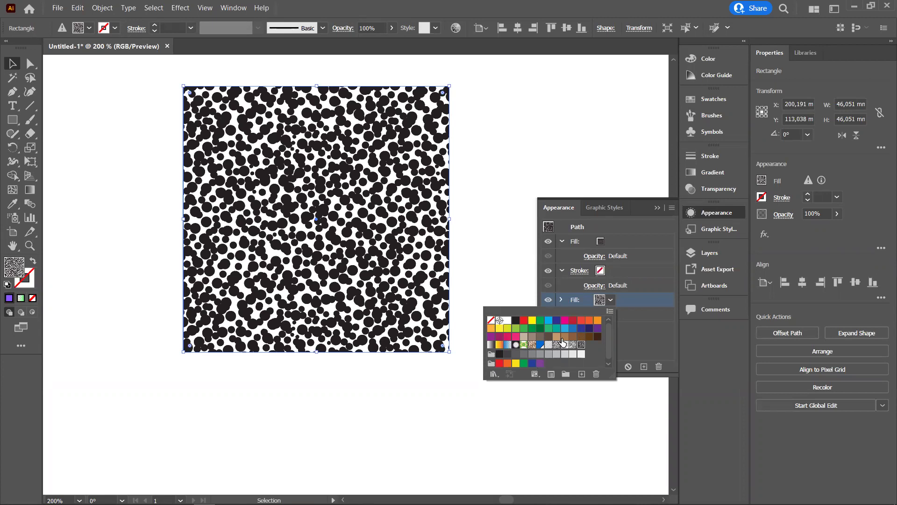
- Colour the lower fill deep blue 0F00B9 after trying several spectrum colours
left_click(596, 329)
left_click(658, 329)
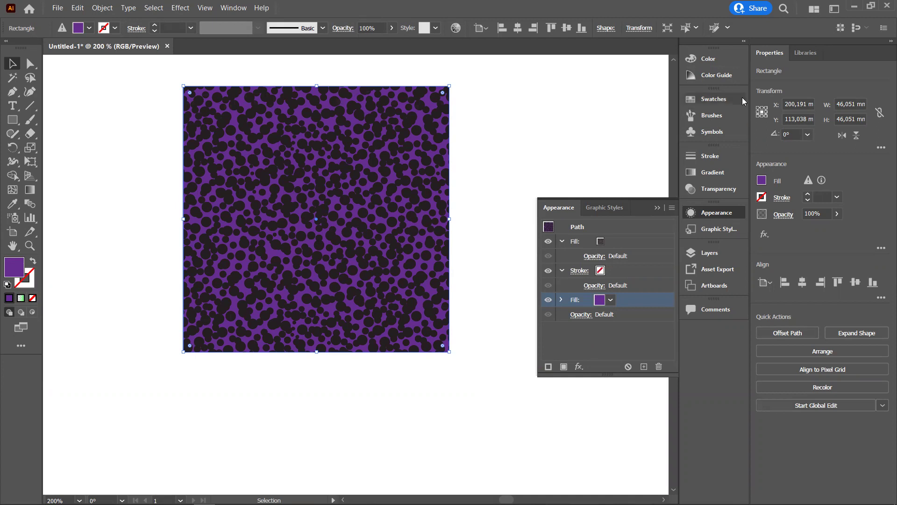
left_click(711, 61)
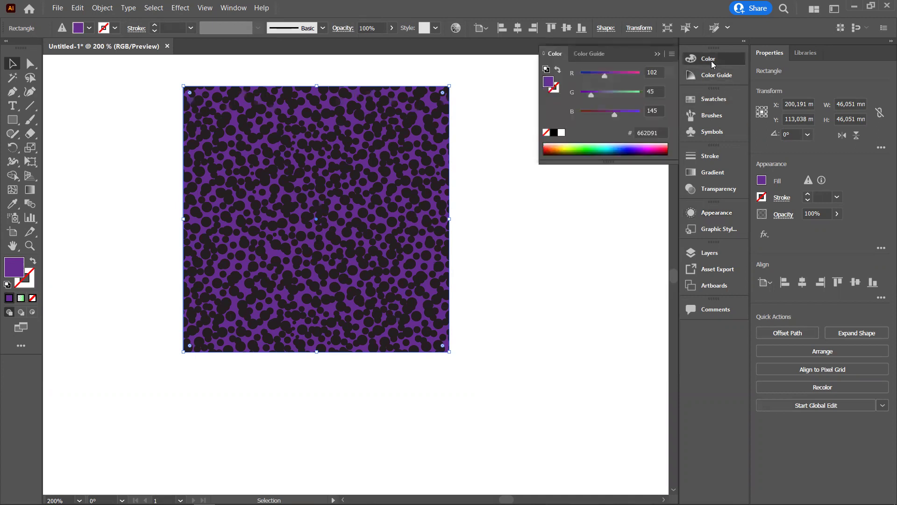
left_click(625, 149)
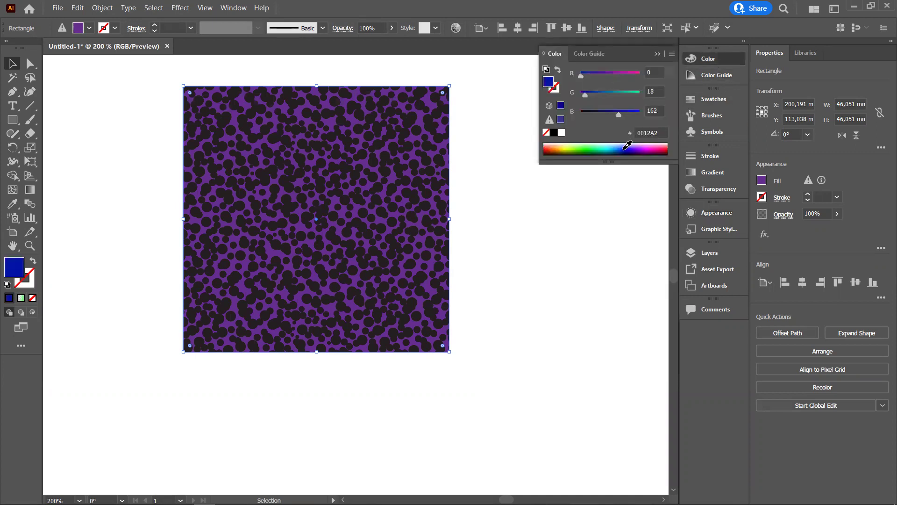
left_click(618, 146)
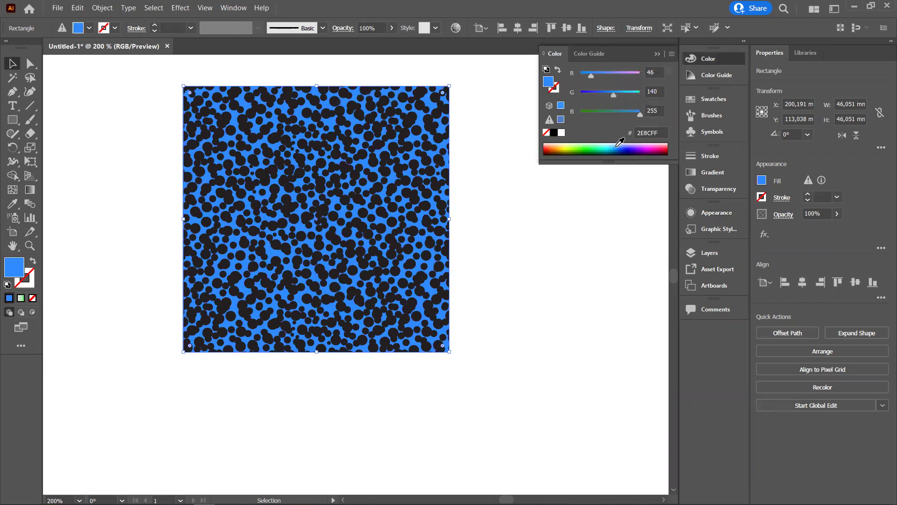
left_click(611, 146)
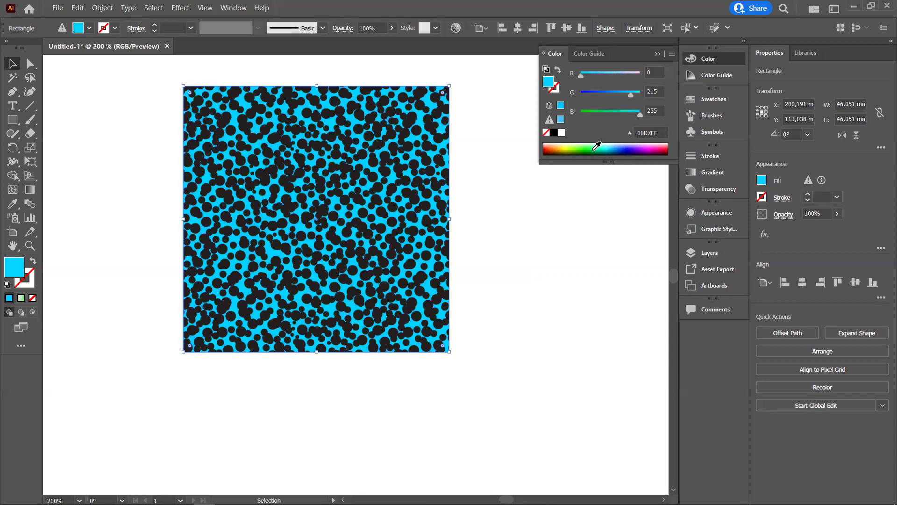
left_click(594, 149)
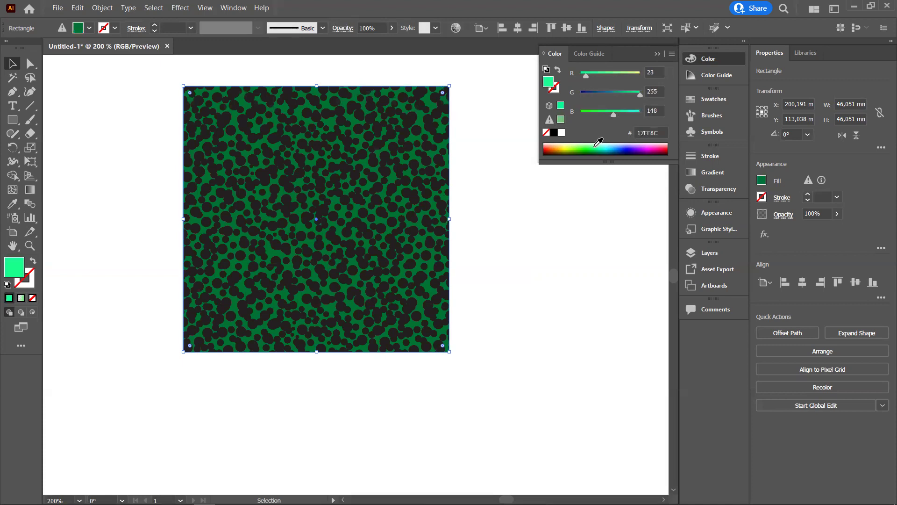
left_click(629, 149)
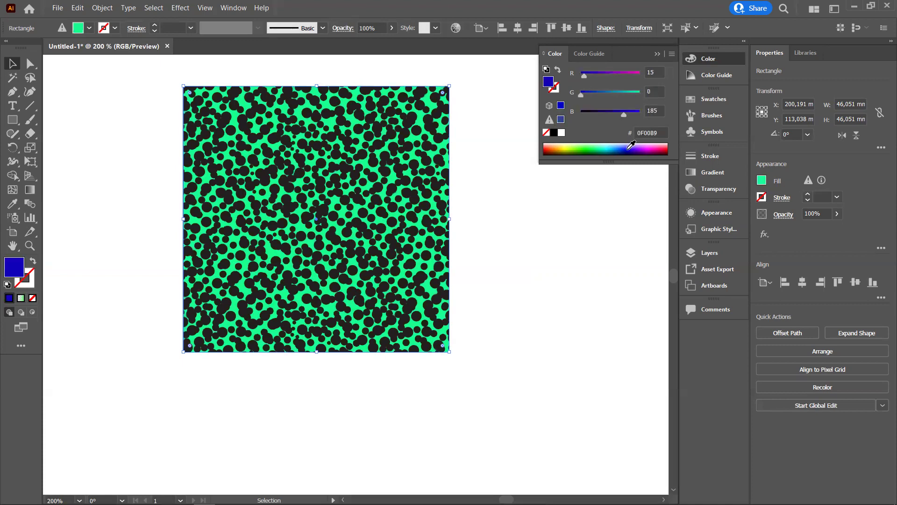
left_click(720, 214)
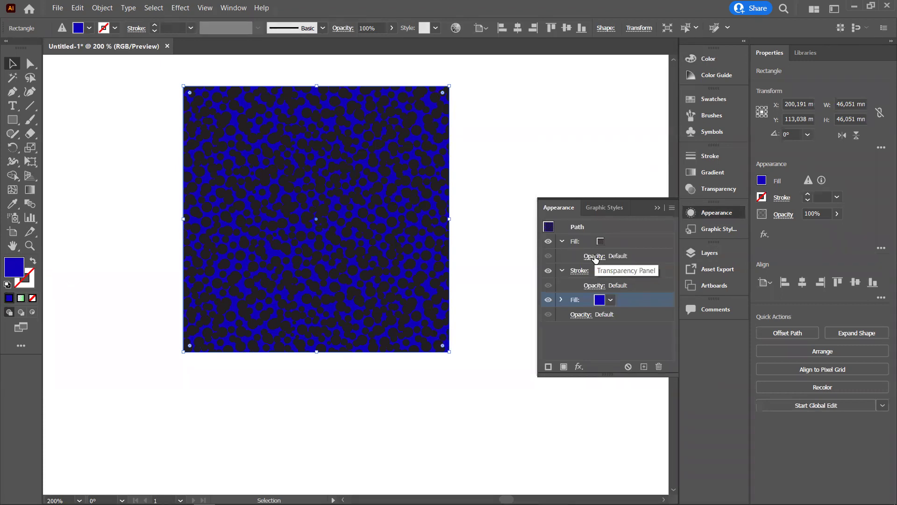
- Test the pattern fill's opacity at 48% and 30%, then restore it to 100%
left_click(594, 257)
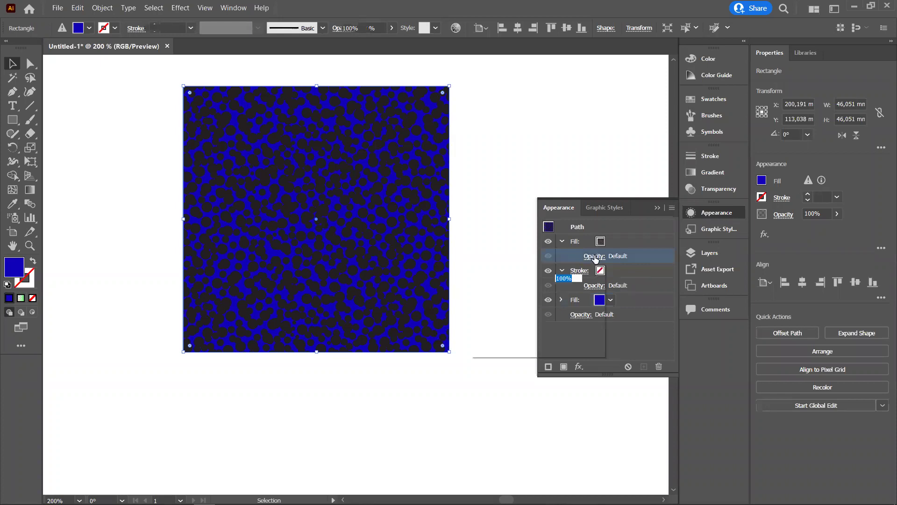
left_click(588, 278)
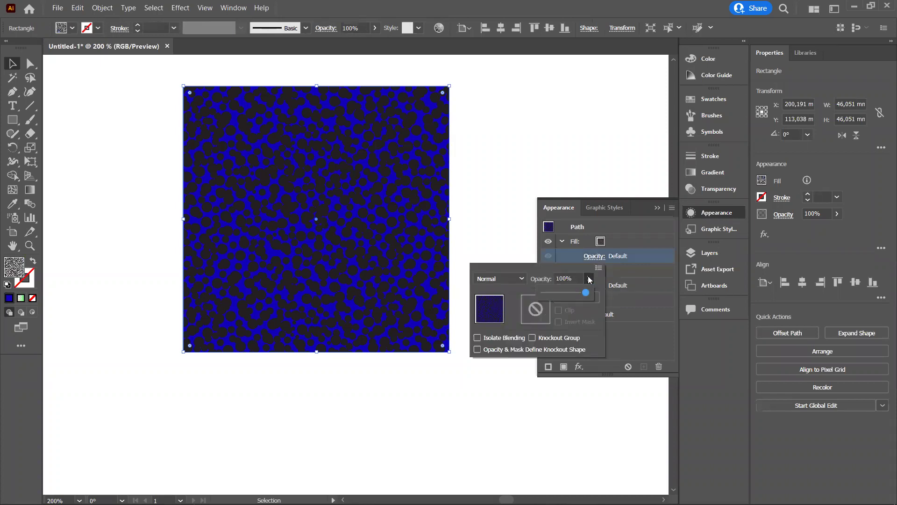
left_click_drag(586, 294, 564, 294)
mouse_move(564, 293)
left_mouse_down()
mouse_move(556, 294)
mouse_move(603, 296)
left_mouse_up()
left_click(652, 329)
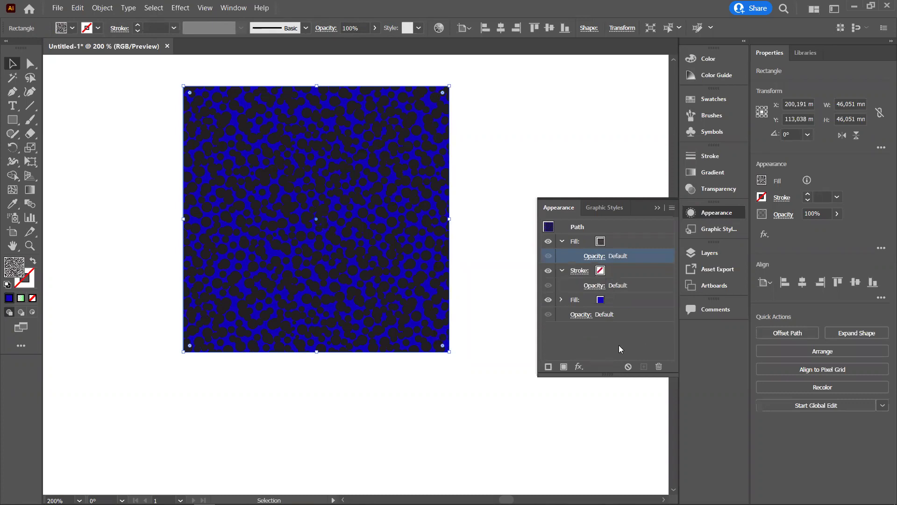
left_click(578, 366)
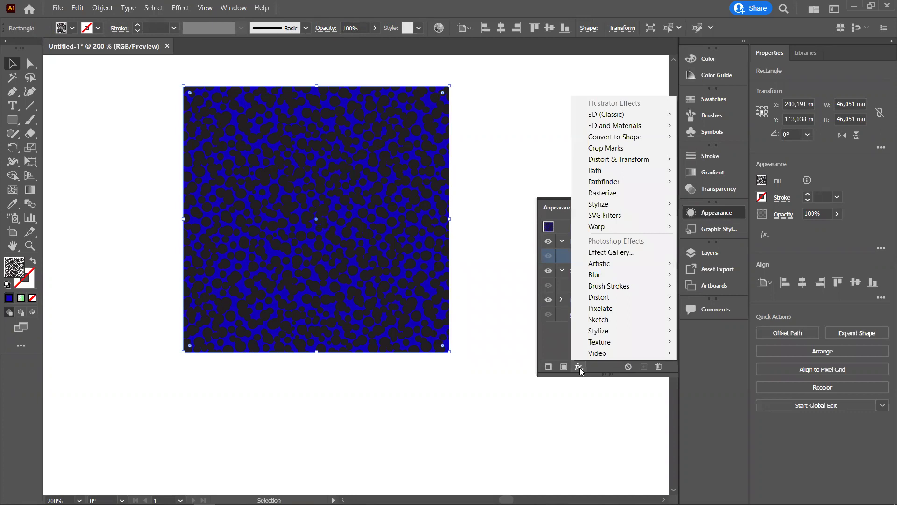
left_click(556, 348)
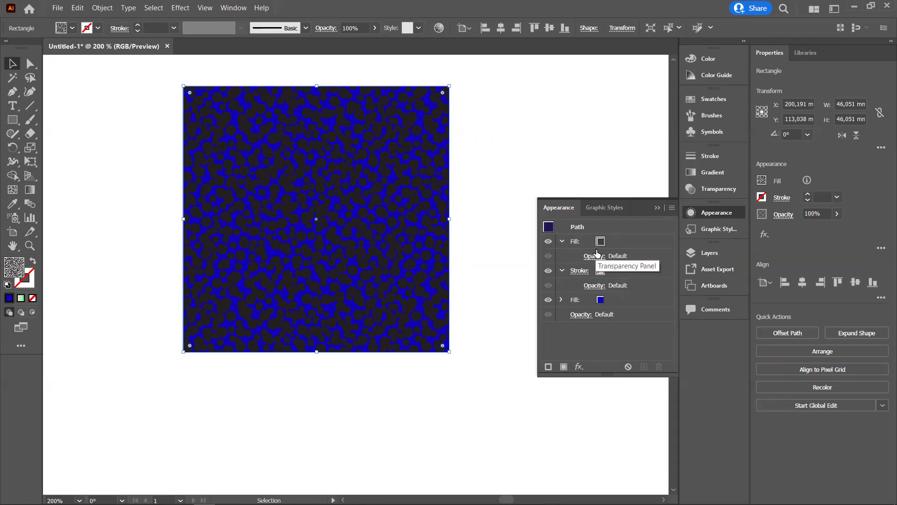
- Set the pattern fill's blending mode to Overlay after trying Multiply
left_click(594, 256)
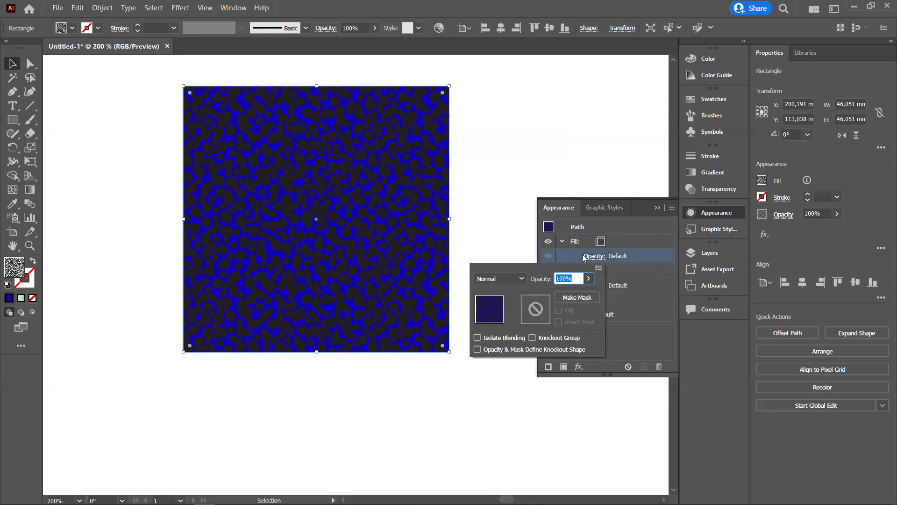
left_click(520, 279)
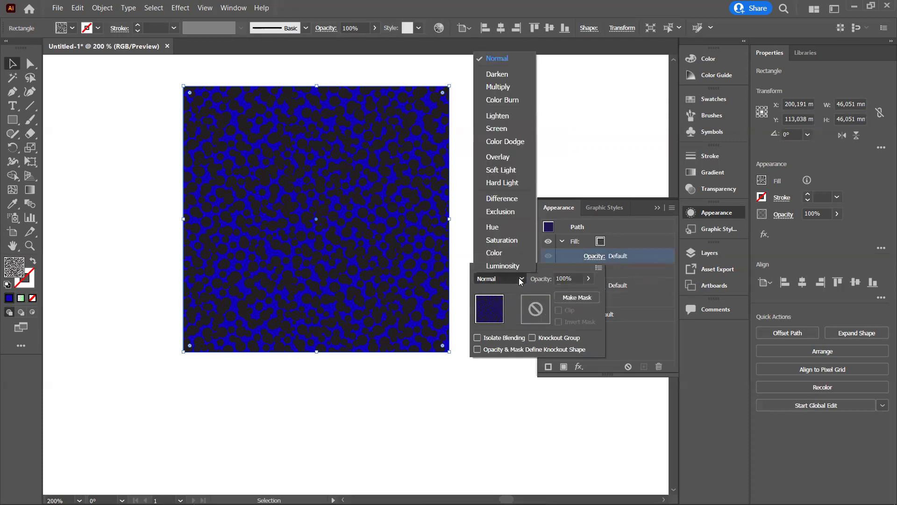
left_click(498, 87)
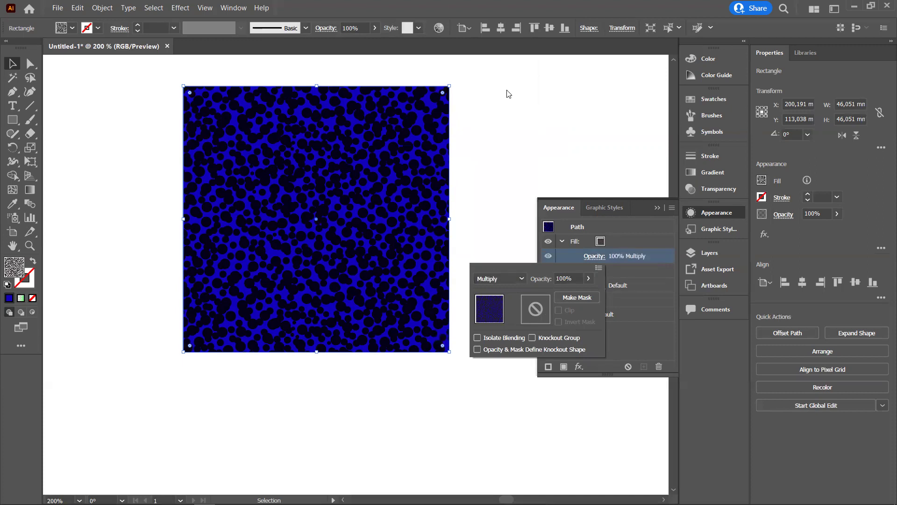
left_click(505, 279)
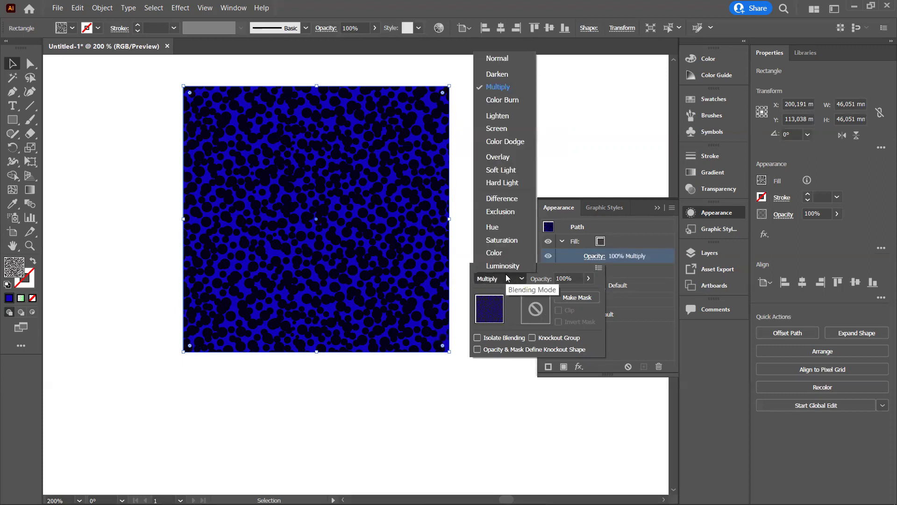
left_click(501, 158)
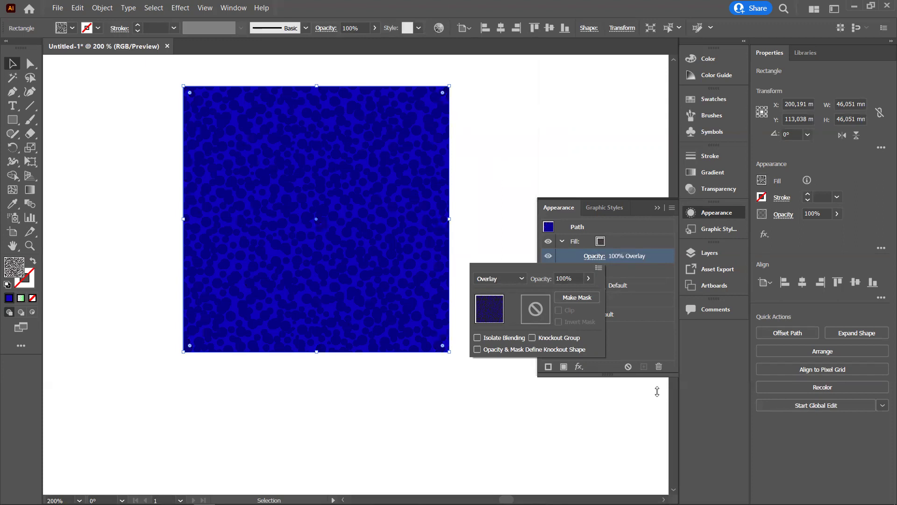
left_click(636, 329)
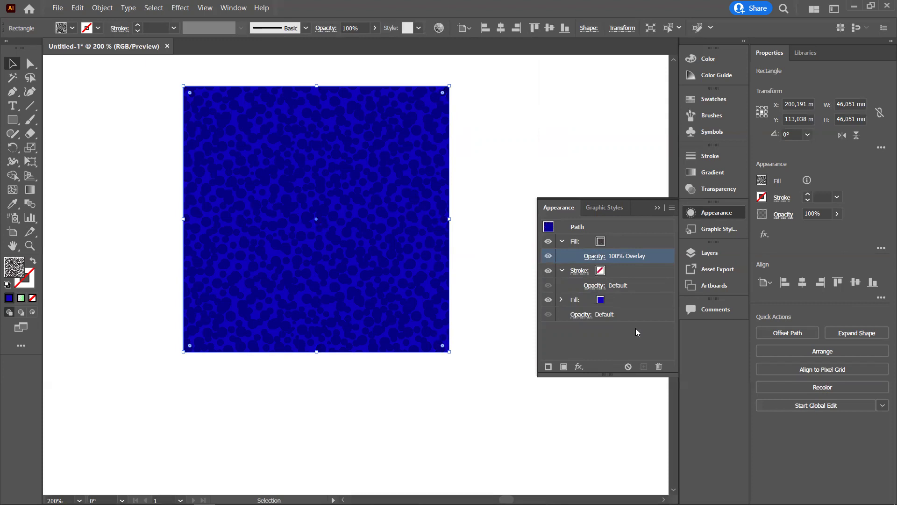
left_click(725, 215)
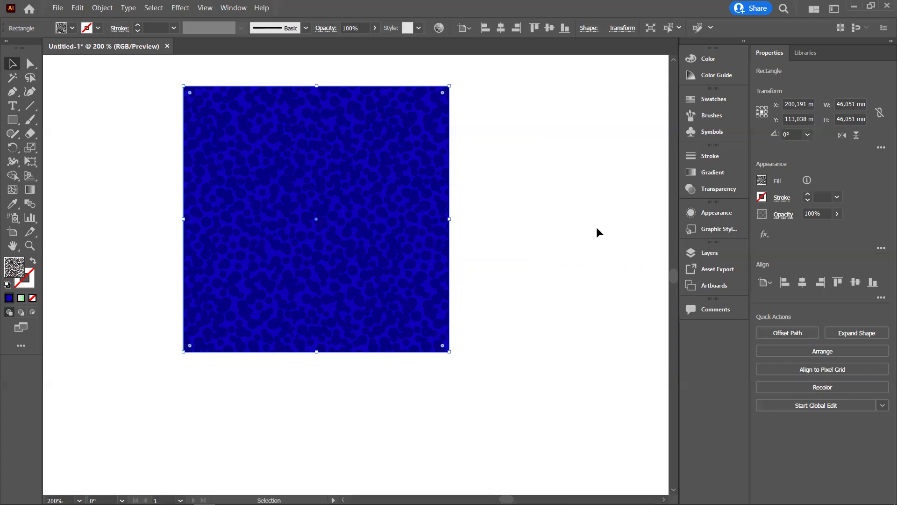
- Draw a four-point wavy curved path across the artboard below the square
left_click(12, 96)
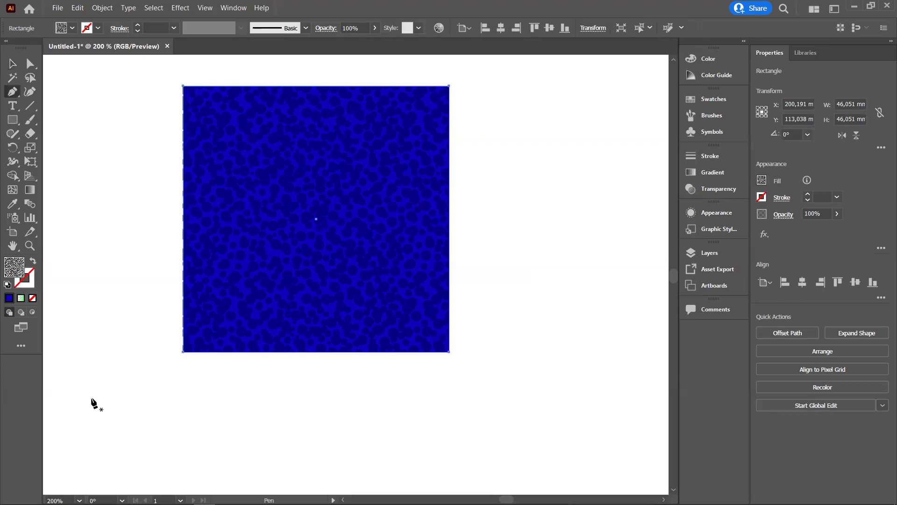
left_click_drag(92, 398, 99, 415)
left_click_drag(215, 461, 298, 437)
left_click_drag(434, 425, 504, 455)
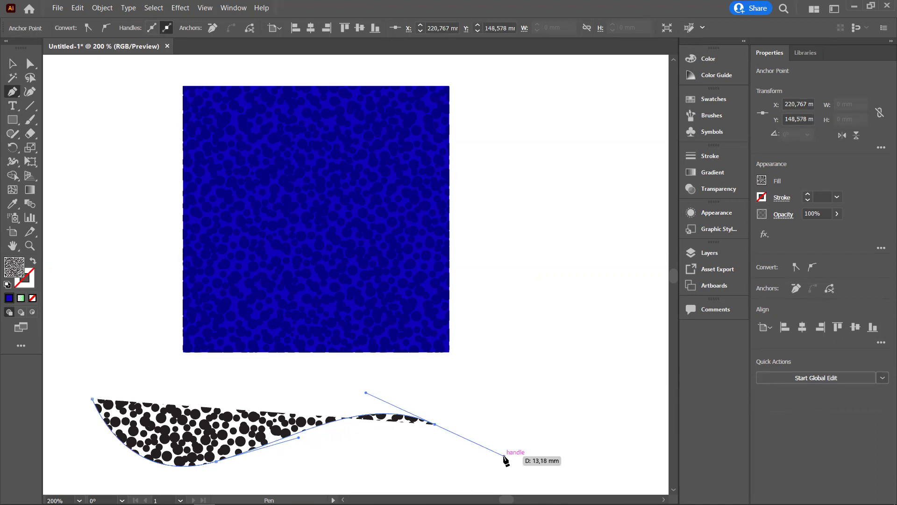
left_click_drag(573, 392, 585, 384)
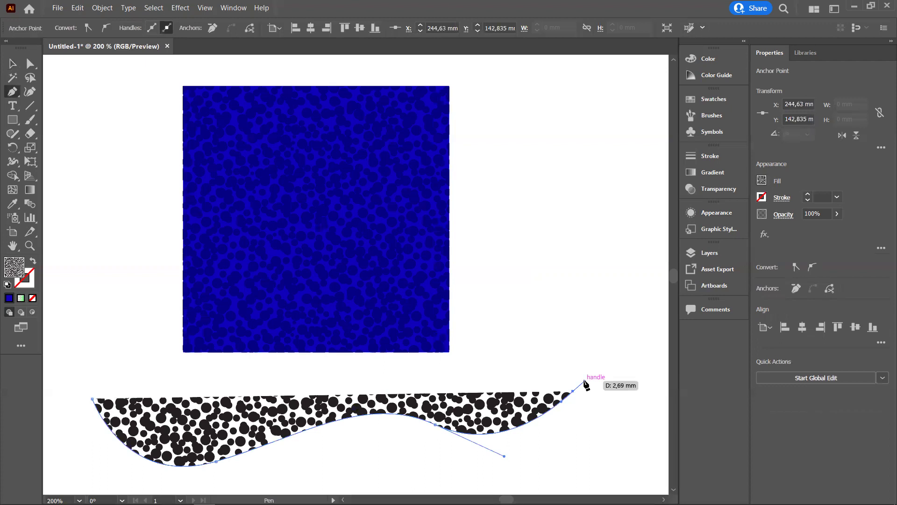
left_click_drag(585, 384, 584, 381)
key("Escape")
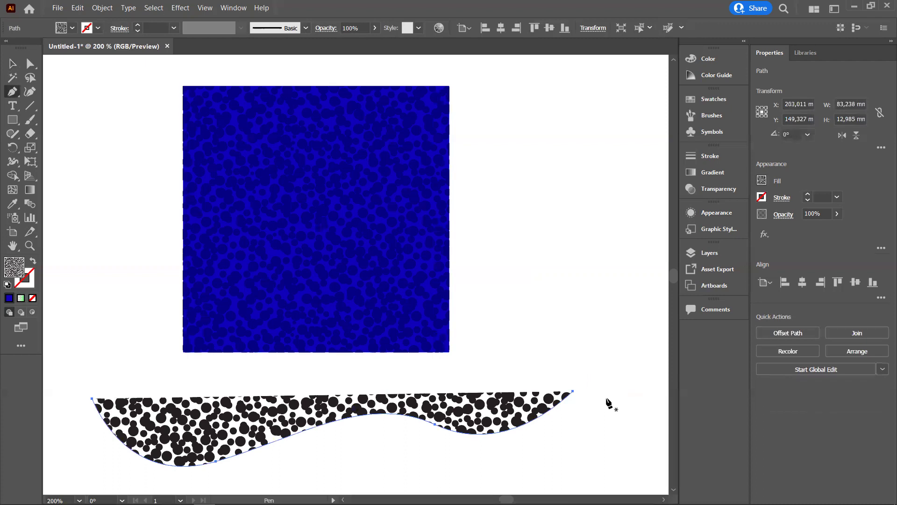
- Give the wavy path no fill and a black stroke, then deselect it
key("v")
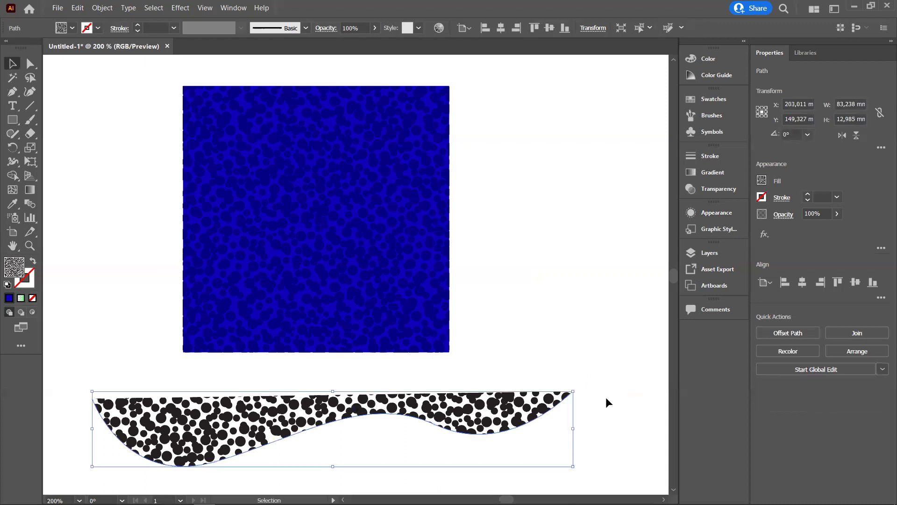
left_click(701, 62)
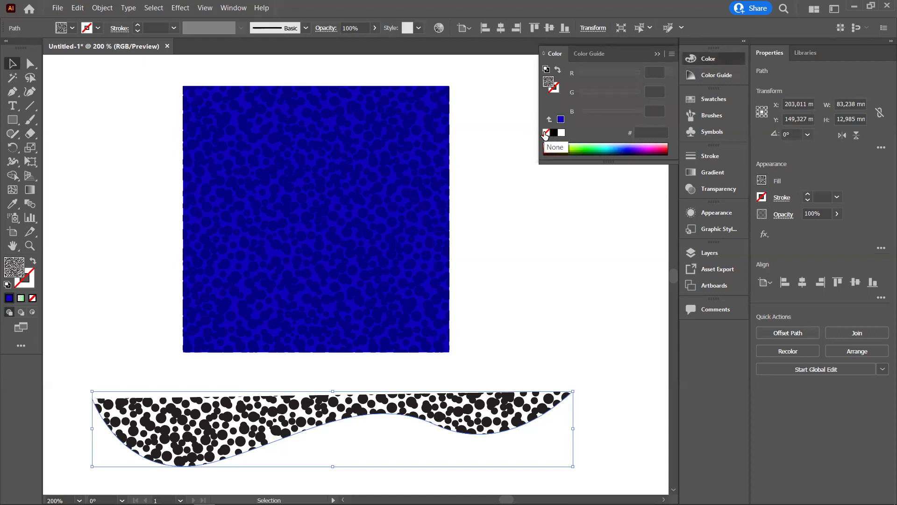
left_click(545, 134)
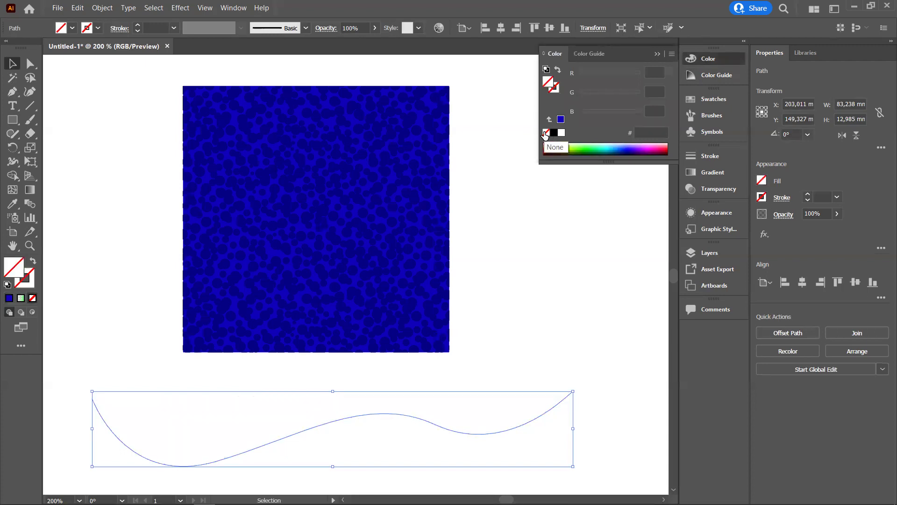
left_click(545, 134)
left_click(553, 133)
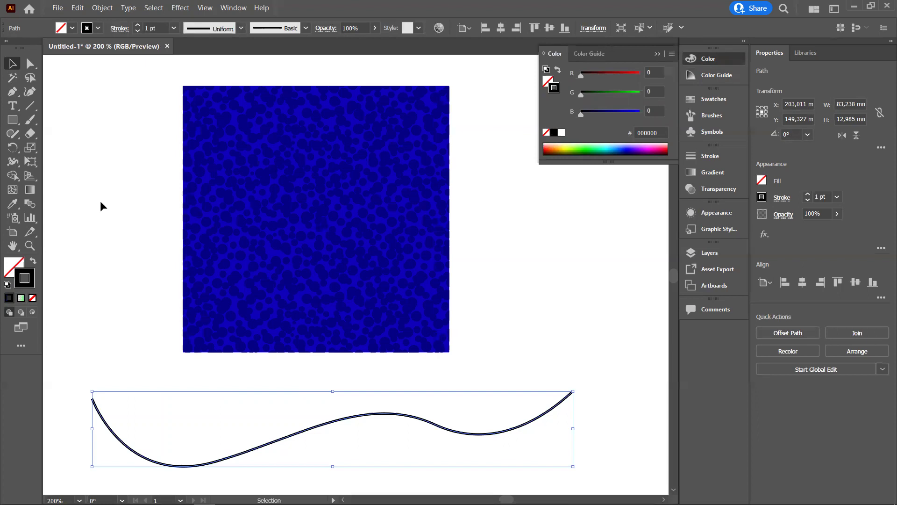
left_click(105, 216)
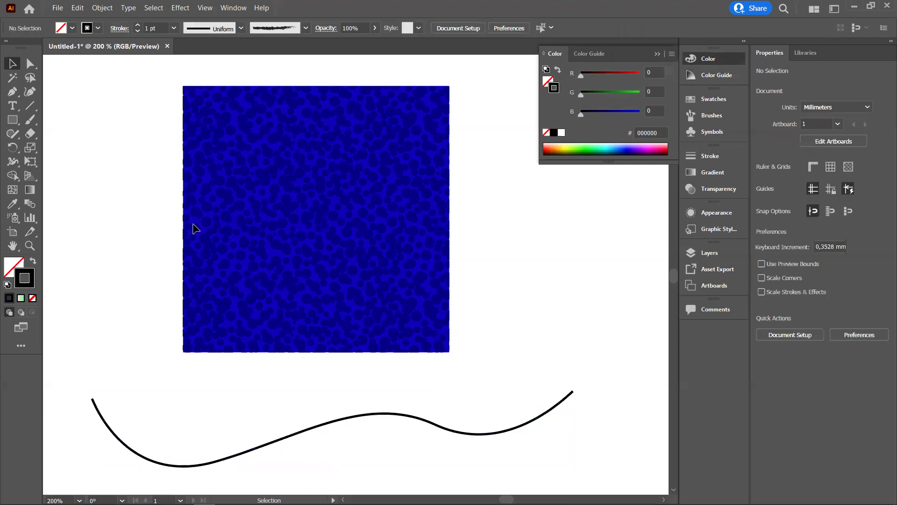
- Move the patterned square to the right, undoing an accidental black fill on it
left_click(279, 249)
left_click_drag(279, 248, 371, 245)
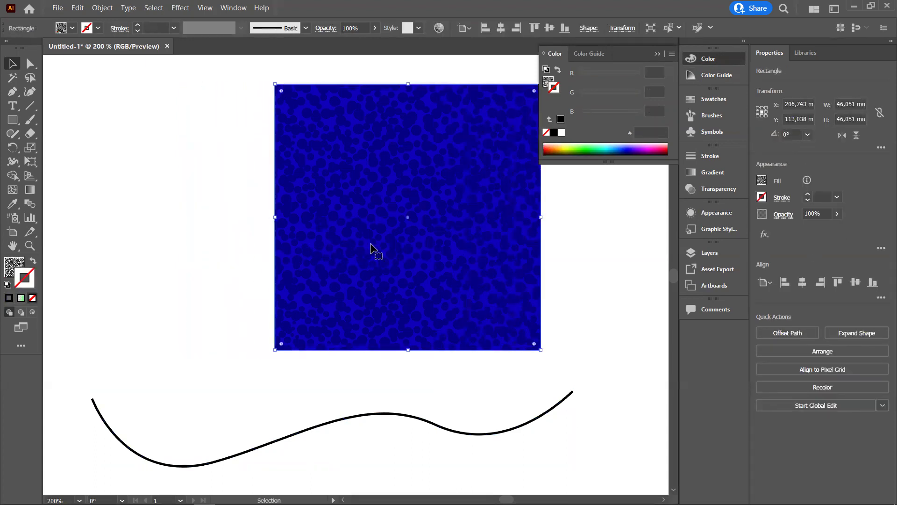
left_click(13, 108)
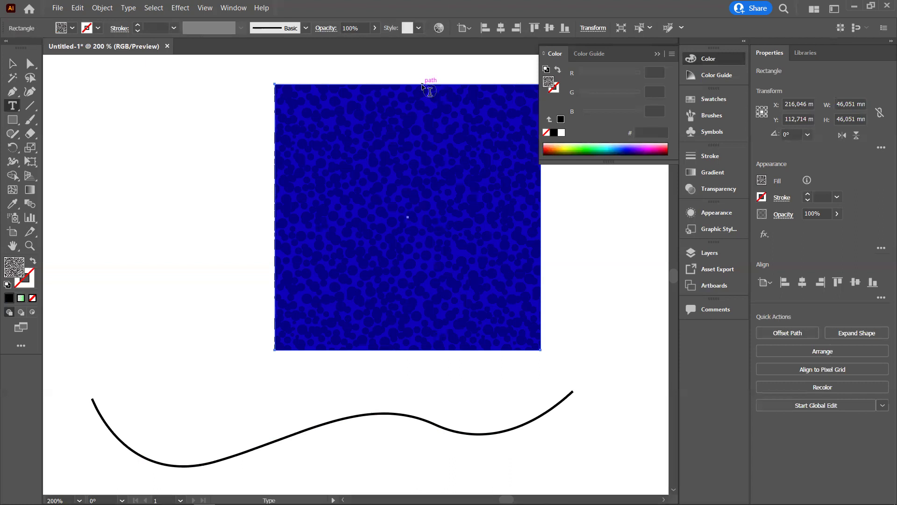
left_click(561, 119)
key("ctrl+z")
key("ctrl")
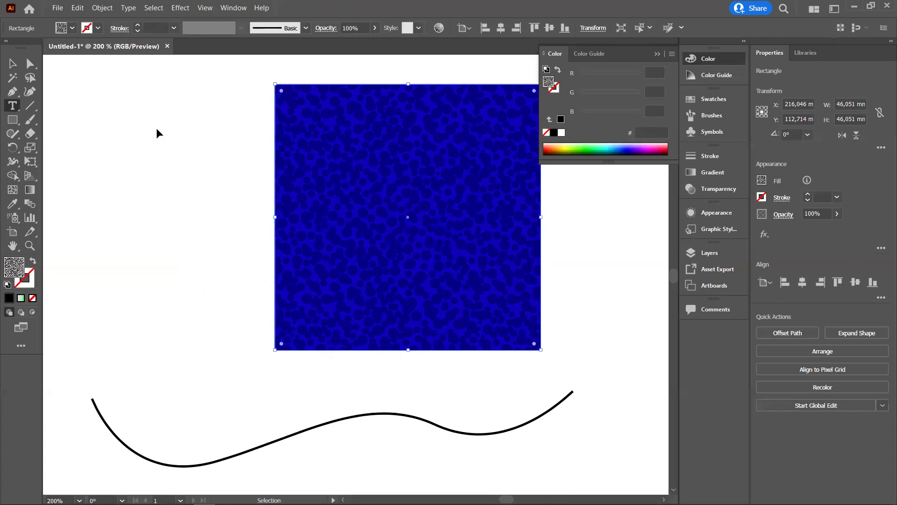
left_click(157, 129, "ctrl")
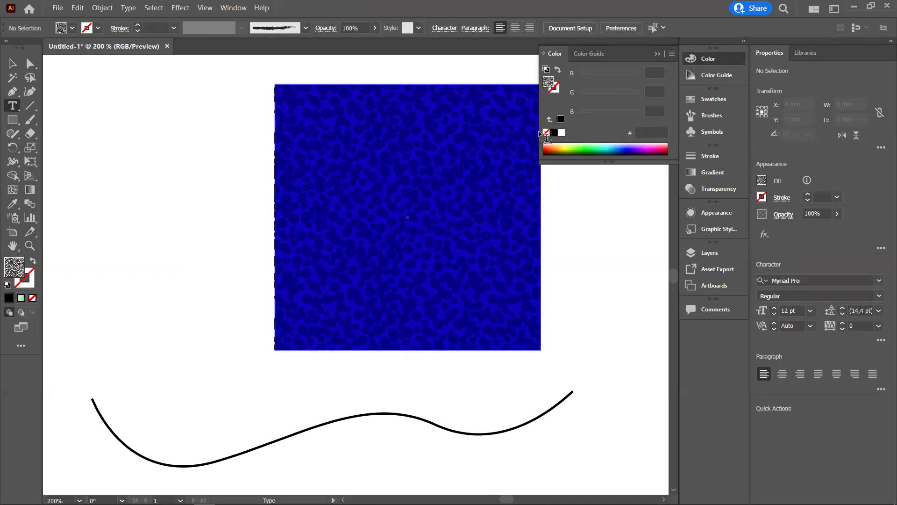
- Type a black test line 'Tässä nyt alan kirjoittaa…' left of the square, then delete it
left_click(561, 120)
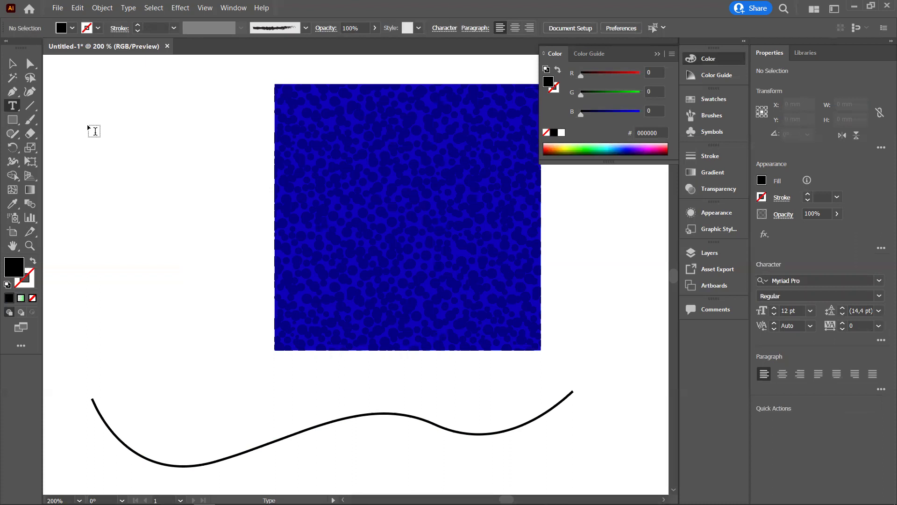
left_click(95, 193)
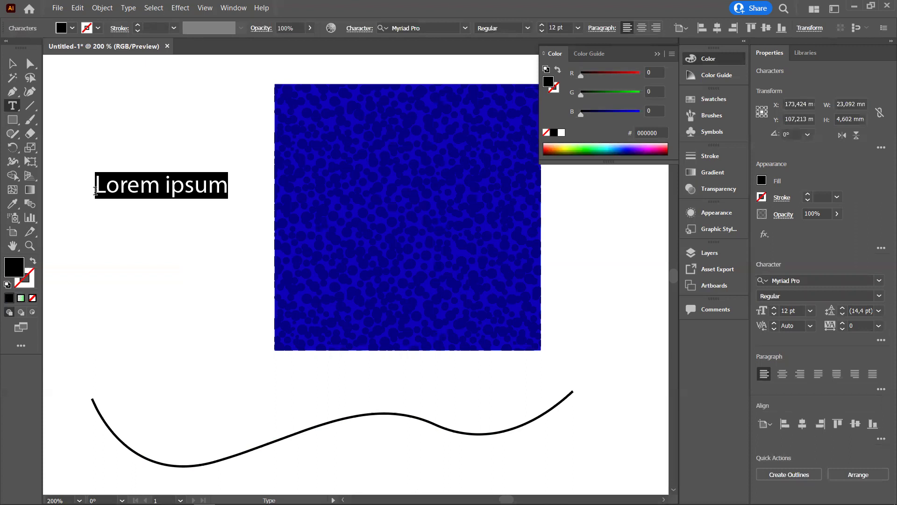
type("Tässä nyt alan kirjoittaa suoraan eikä teksti koskaan lopu")
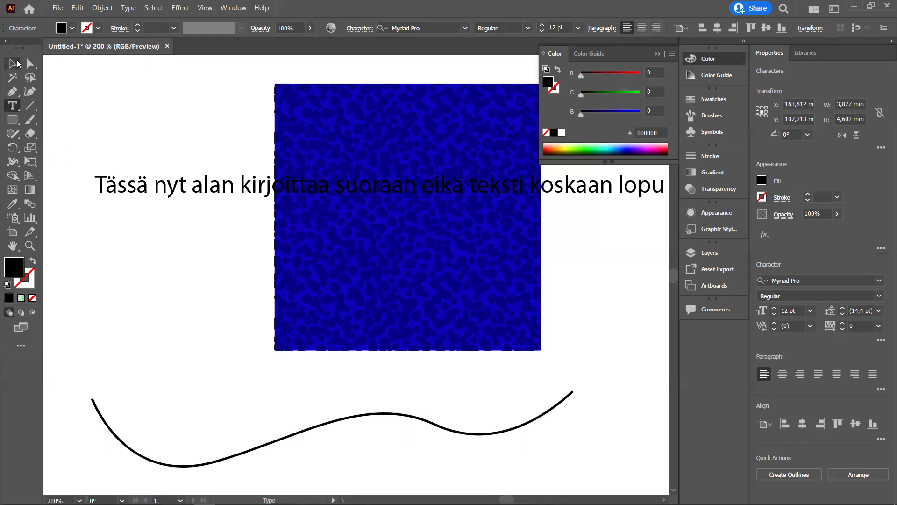
left_click(13, 63)
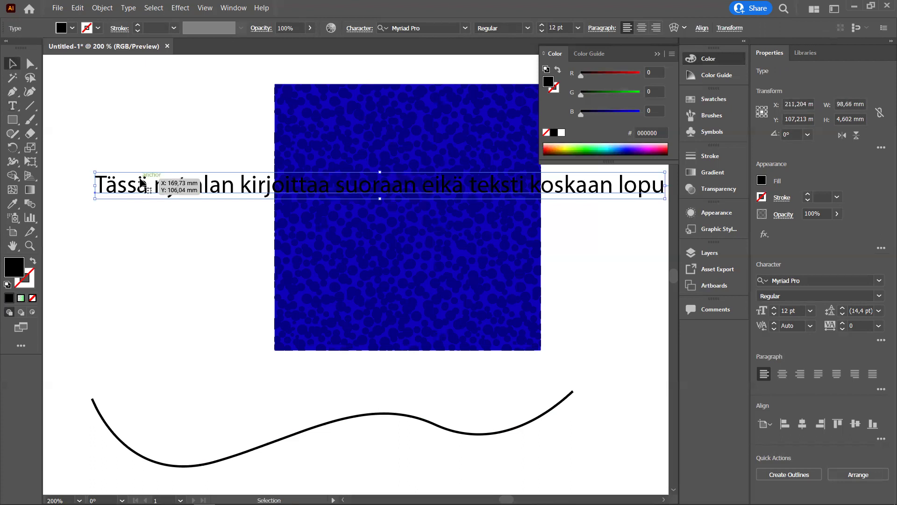
key("Delete")
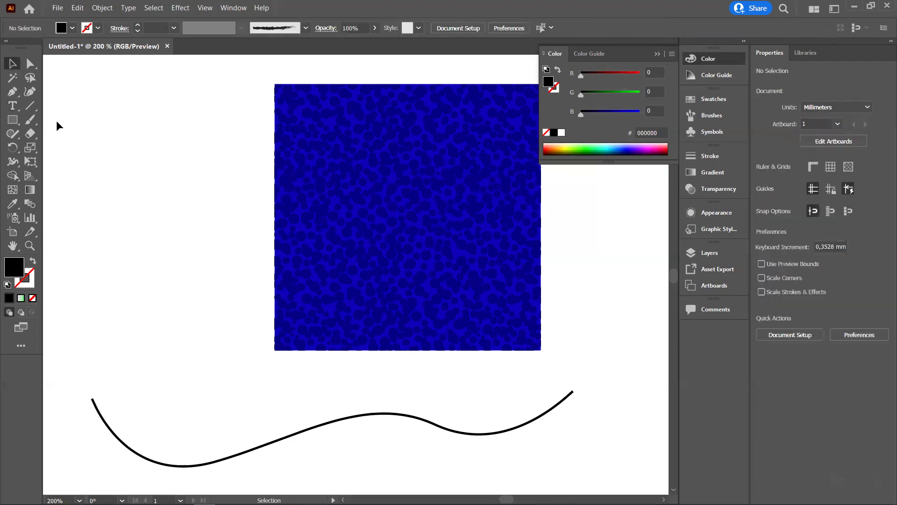
- Draw an area-type frame left of the square and type 'Nyt teksti on täällä sisällä…'
left_click(13, 106)
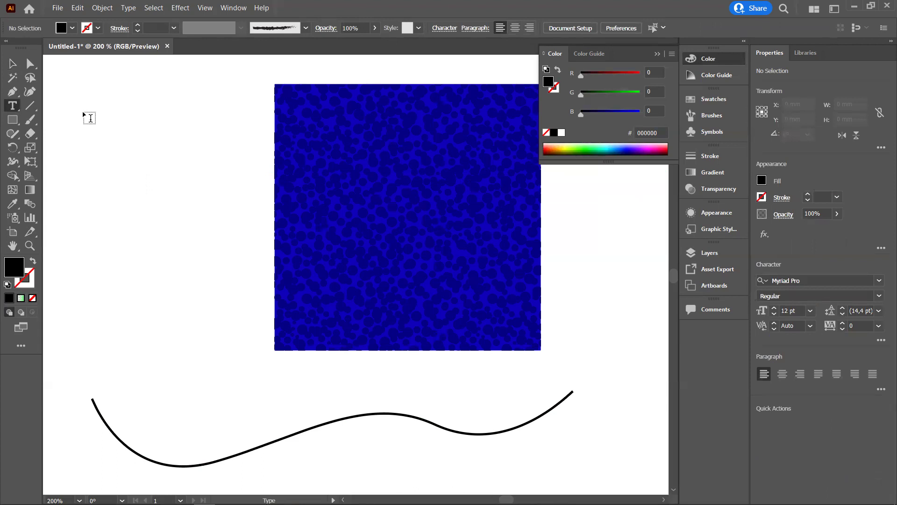
left_click_drag(83, 113, 264, 333)
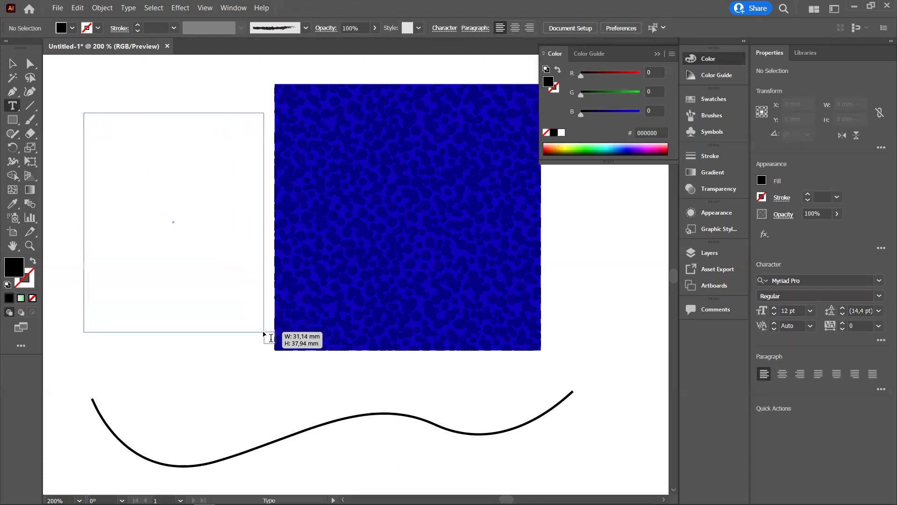
left_click_drag(264, 333, 258, 330)
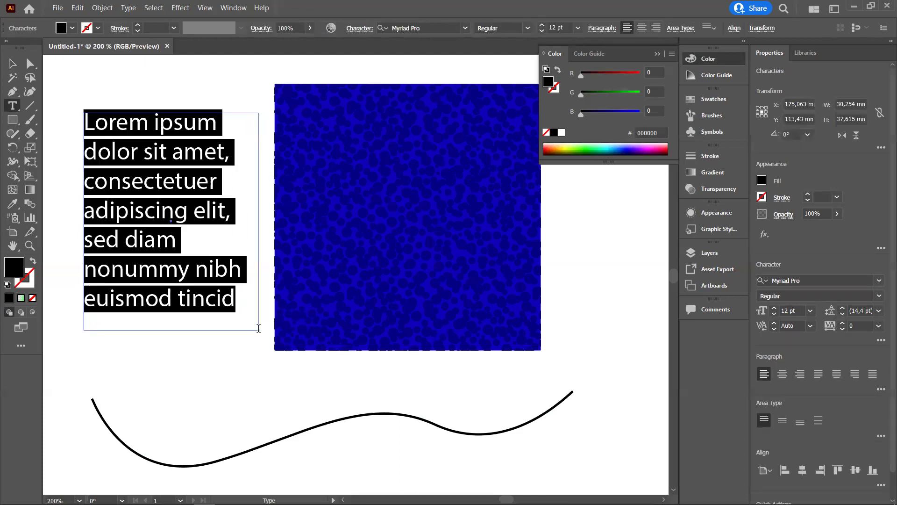
type("Nyt t")
type("eksti on täällä sisällä eikä pääse s")
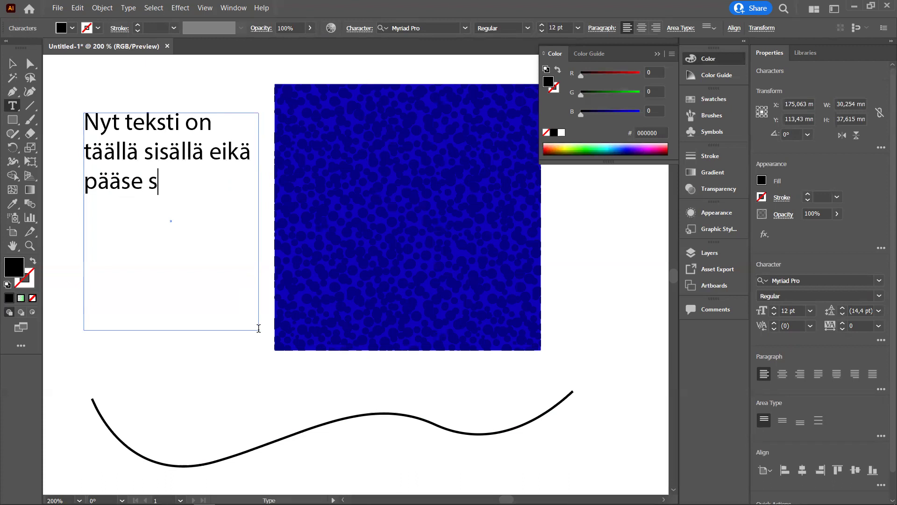
type("ieltä minnekää")
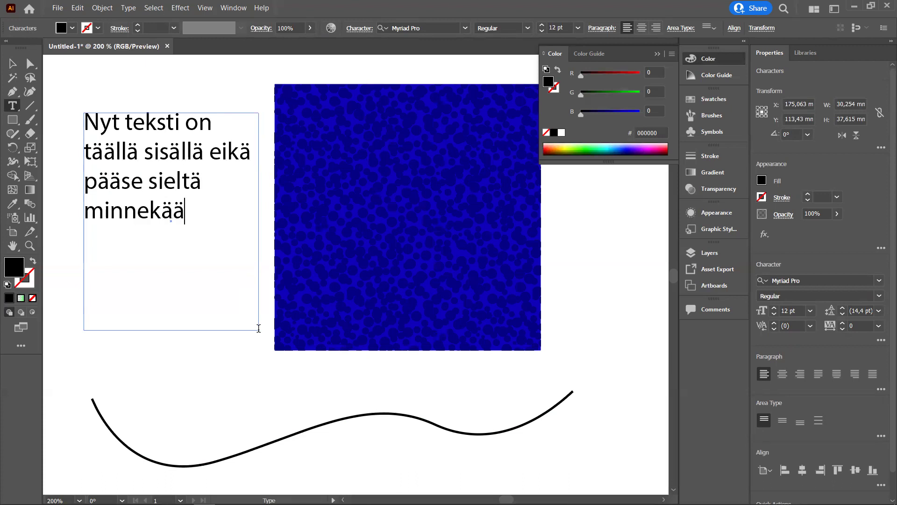
type("n")
type(" ilm")
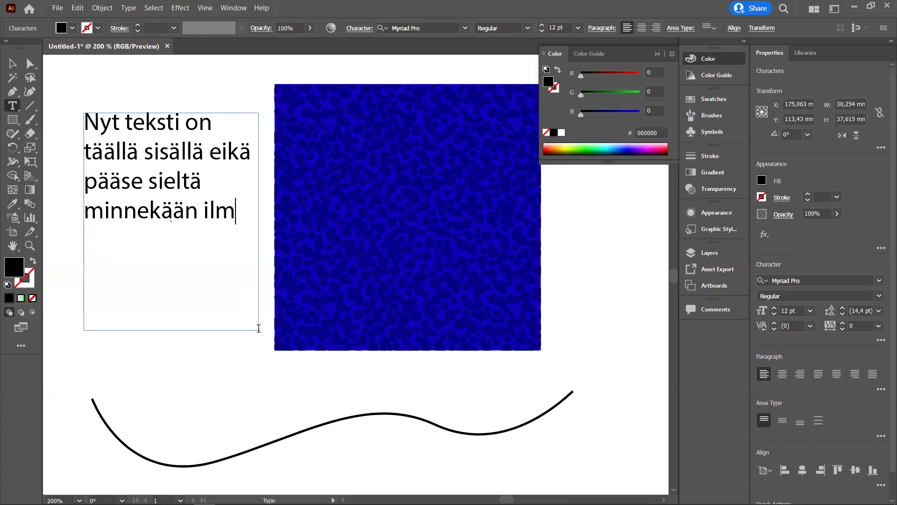
type("an lupaa...")
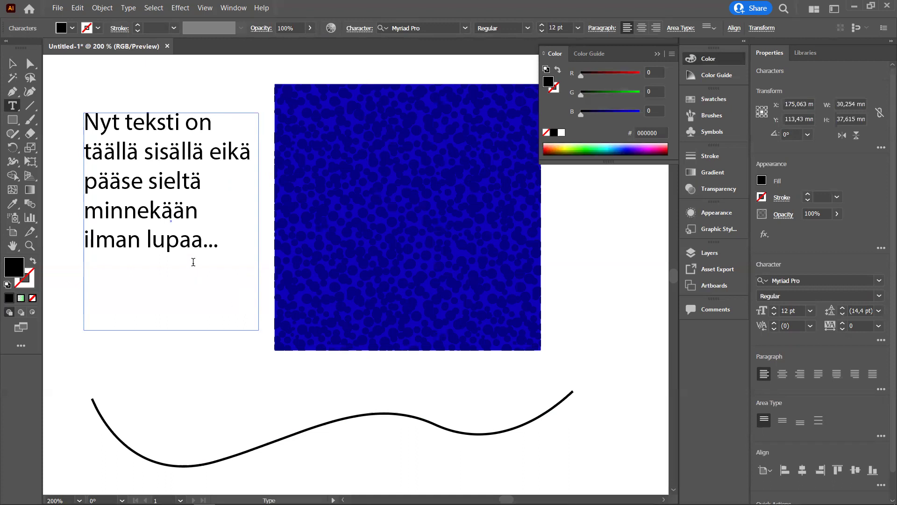
- Drag the text frame's bottom-right corner out to the square's edge, reflowing into four lines
left_click(14, 69)
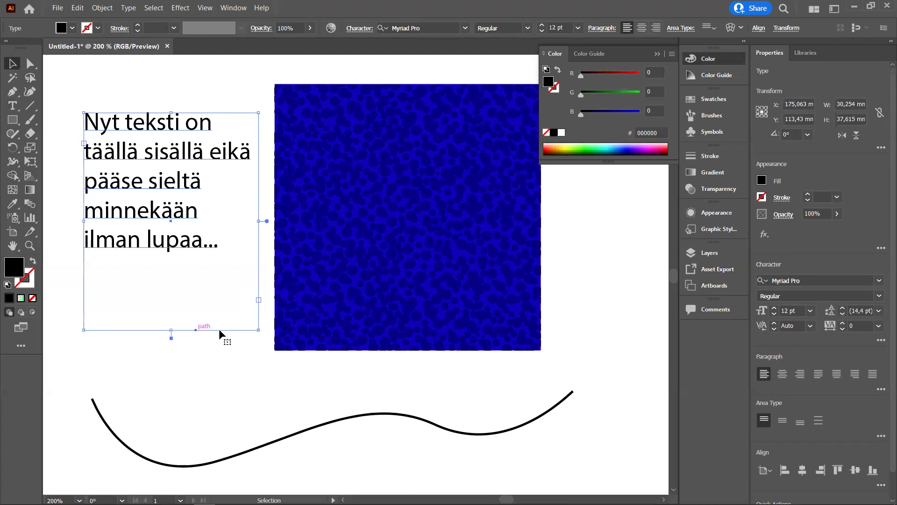
mouse_move(257, 330)
left_mouse_down()
mouse_move(300, 361)
mouse_move(231, 282)
mouse_move(207, 346)
left_mouse_up()
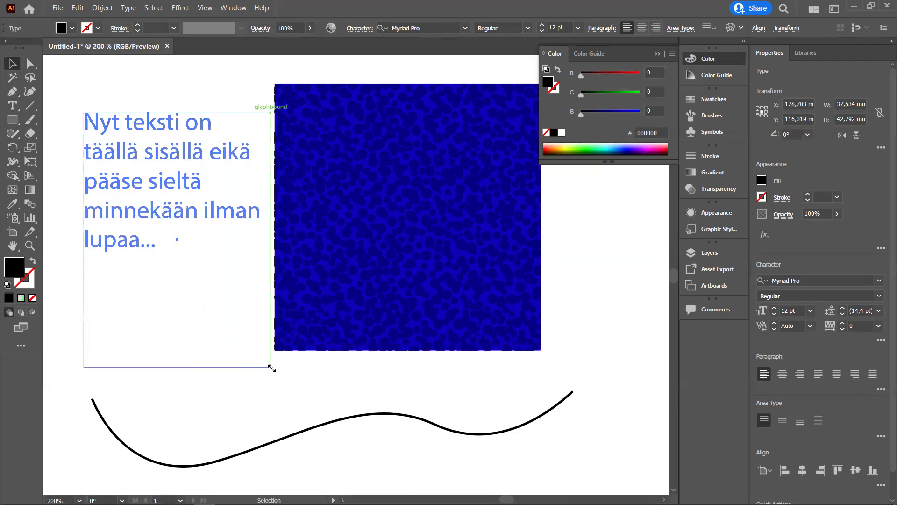
left_click_drag(208, 346, 270, 366)
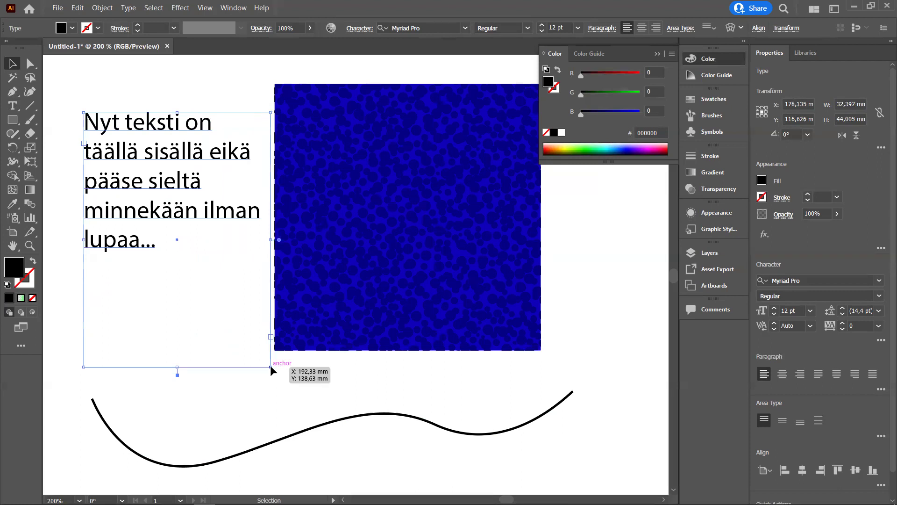
left_click_drag(270, 365, 263, 361)
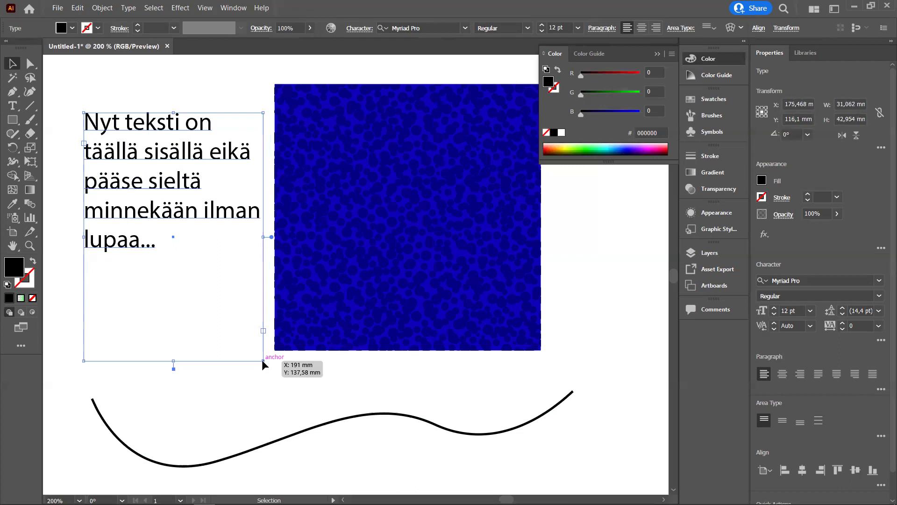
mouse_move(262, 360)
left_mouse_down()
mouse_move(322, 373)
mouse_move(224, 321)
mouse_move(325, 366)
mouse_move(236, 330)
mouse_move(318, 363)
mouse_move(250, 338)
mouse_move(296, 340)
mouse_move(263, 338)
mouse_move(277, 344)
left_mouse_up()
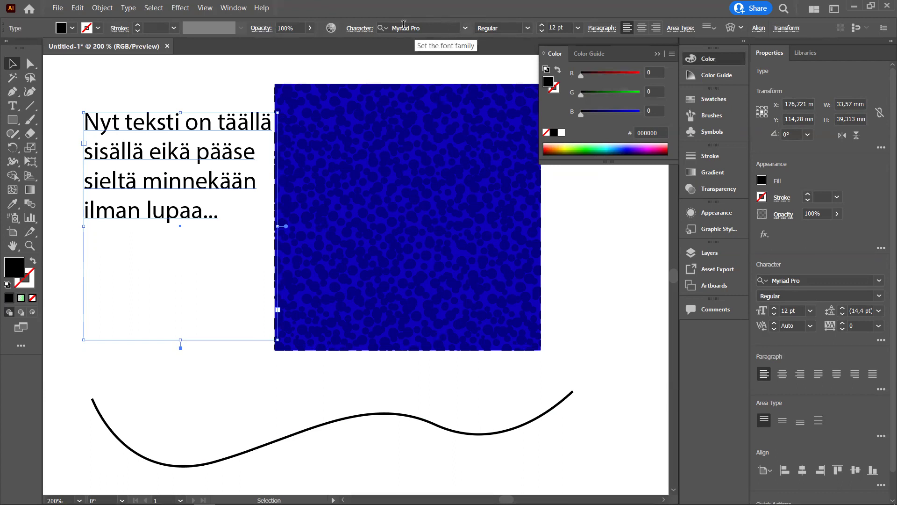
- Pick Rockwell Condensed from the Control bar font list for the text frame
left_click(387, 27)
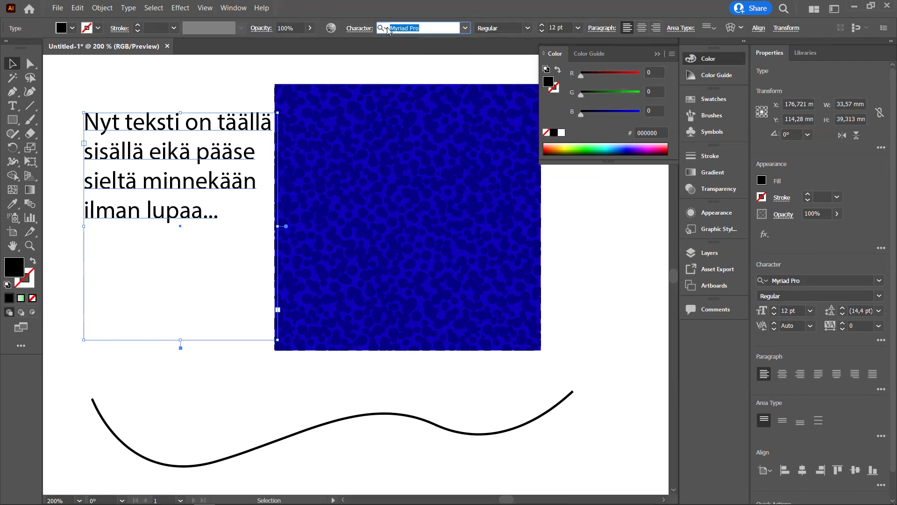
left_click(465, 29)
left_click(466, 29)
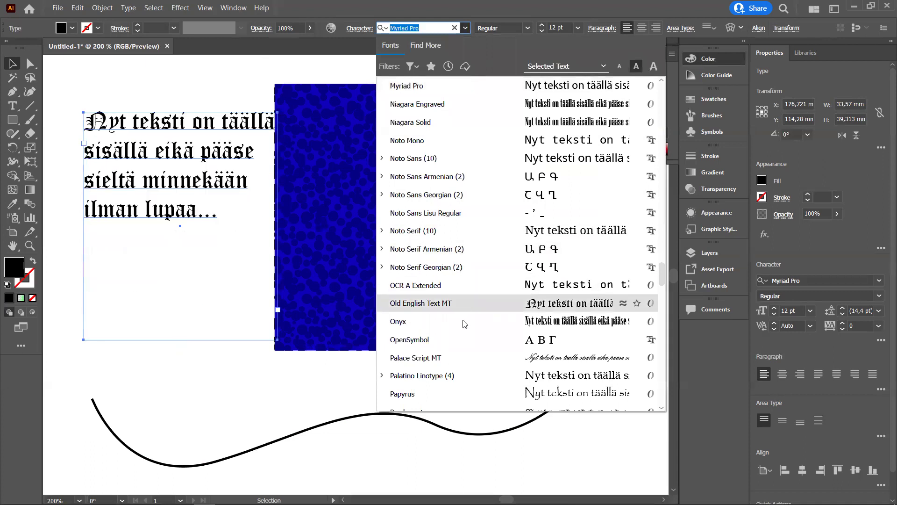
scroll(464, 358, "down", 3)
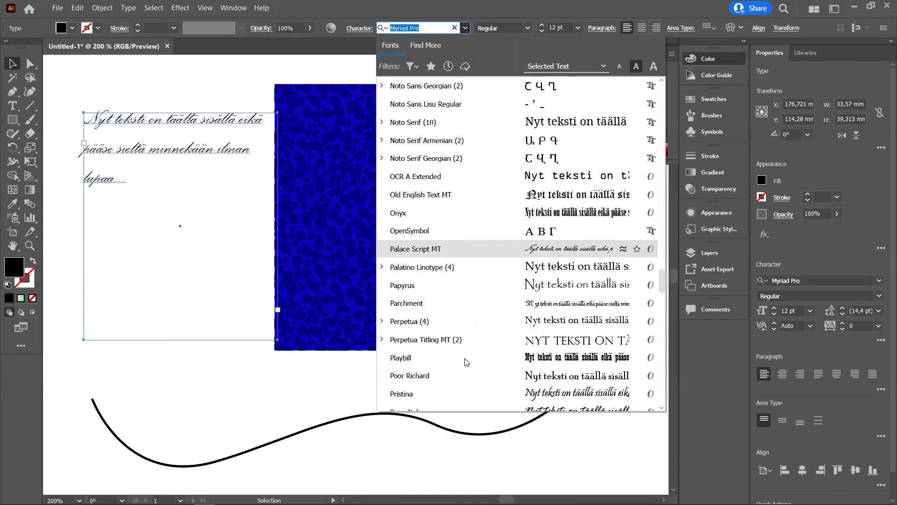
scroll(464, 358, "down", 3)
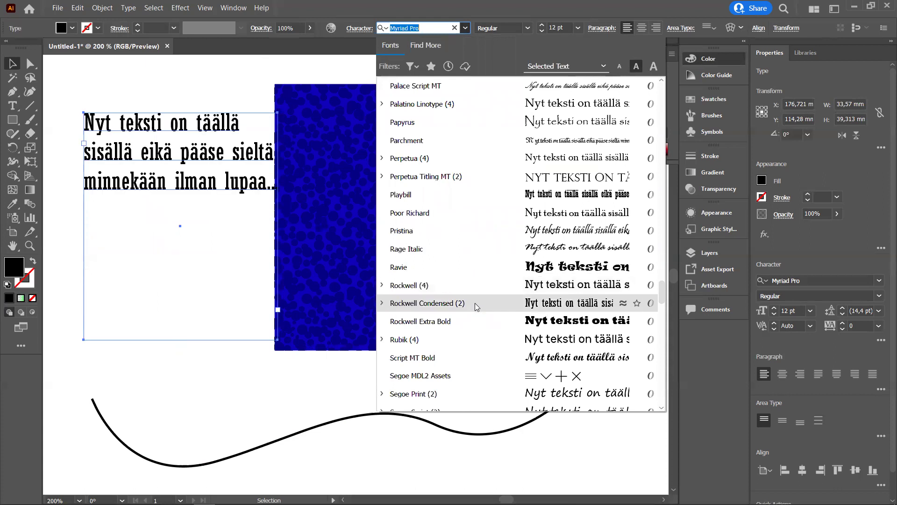
left_click(475, 302)
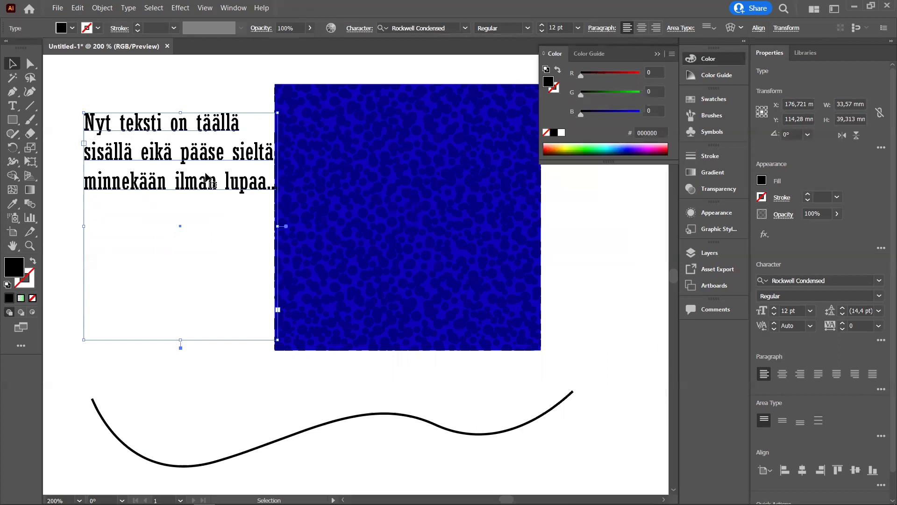
- Enlarge the text to 16 pt, move the frame onto the blue square, and fill it white
left_click(542, 25)
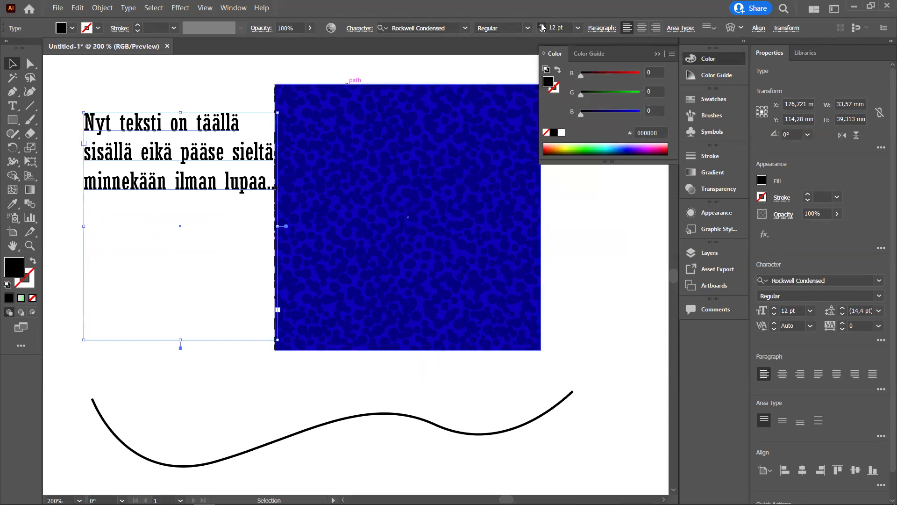
left_click(542, 26)
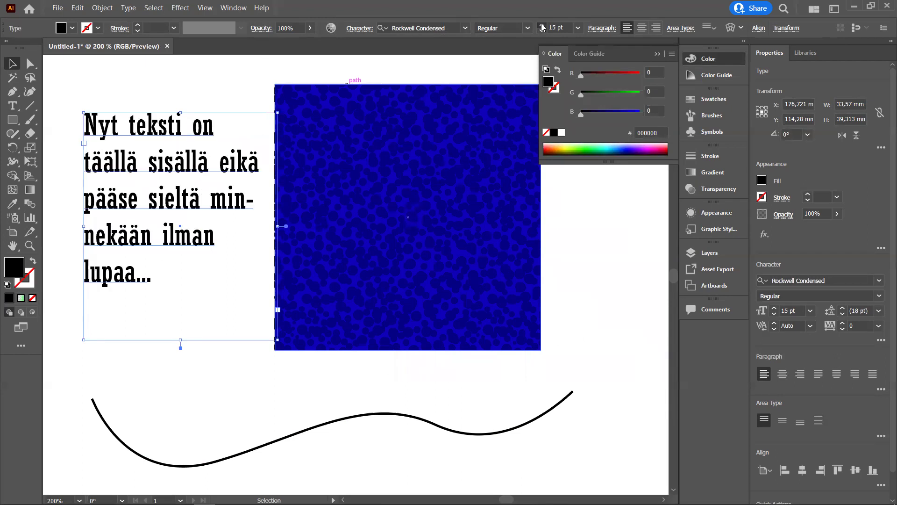
left_click(542, 26)
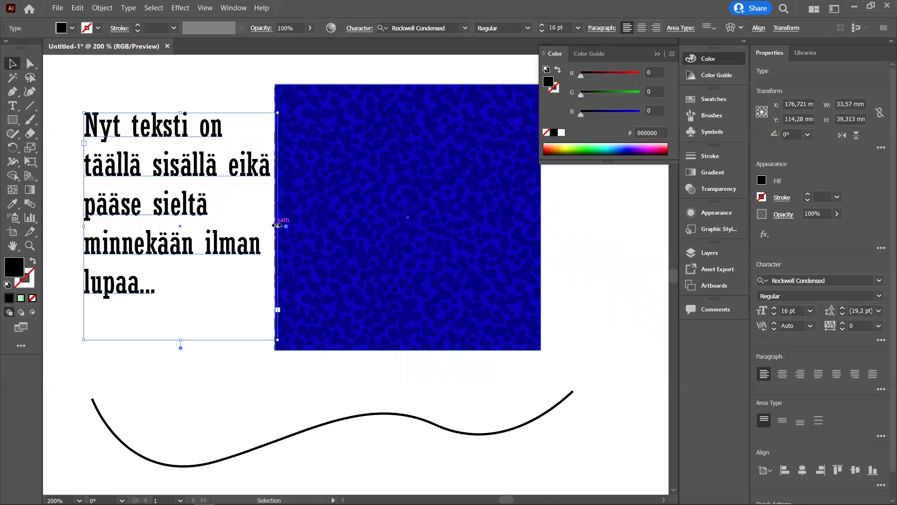
left_click_drag(277, 225, 297, 229)
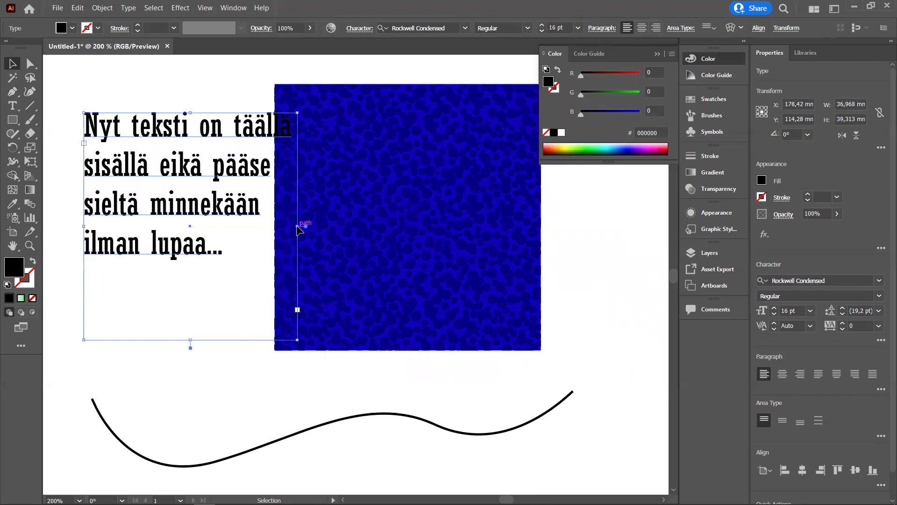
left_click_drag(223, 217, 423, 210)
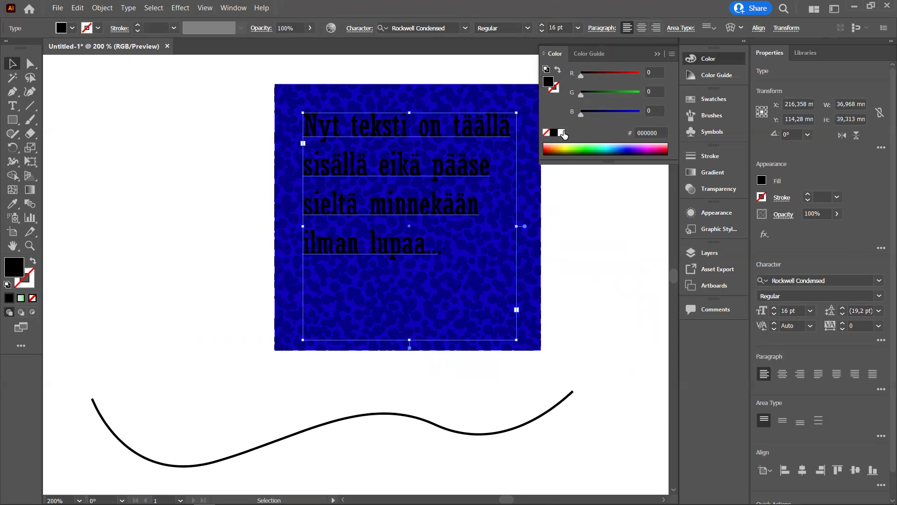
left_click(562, 133)
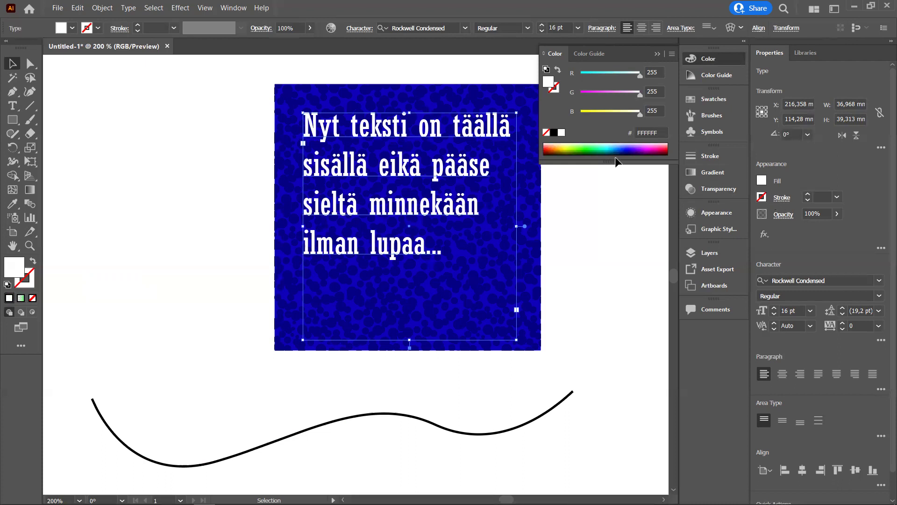
left_click(140, 153)
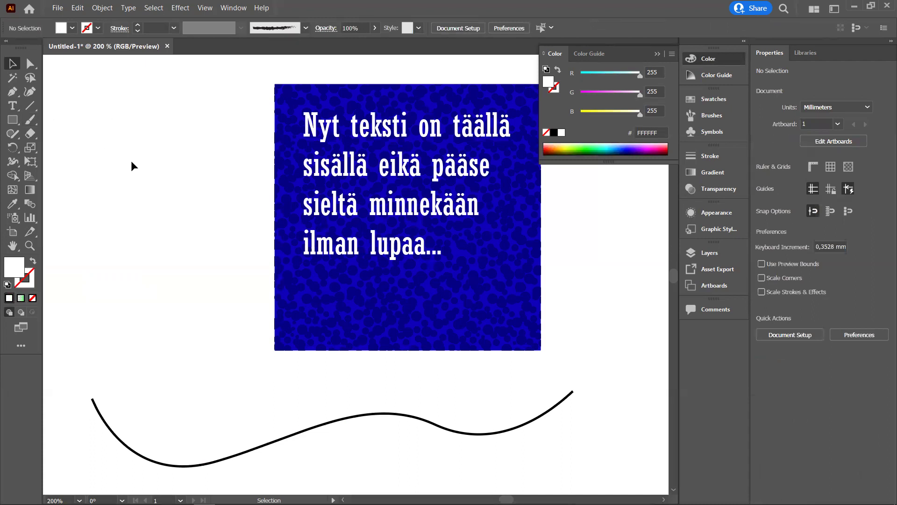
- Add black point text 'Tumma suklaa' on the artboard left of the blue box
left_click(13, 106)
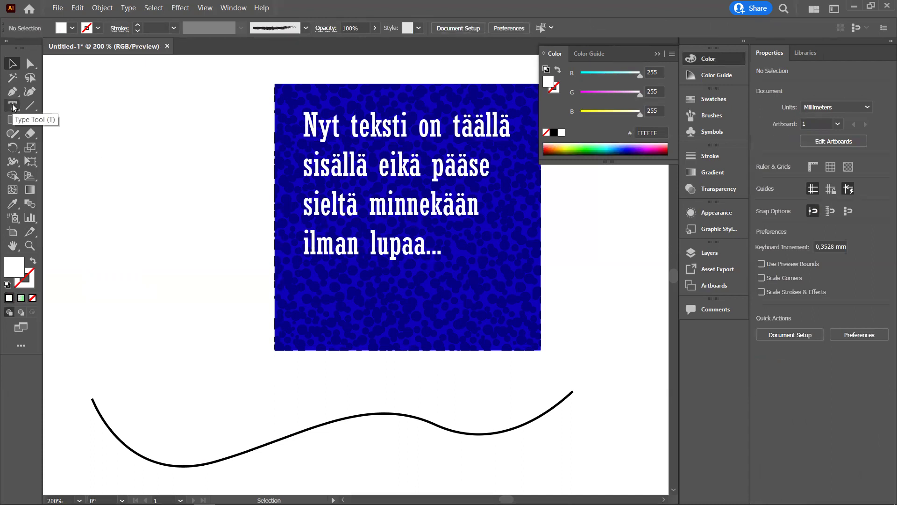
left_click(97, 167)
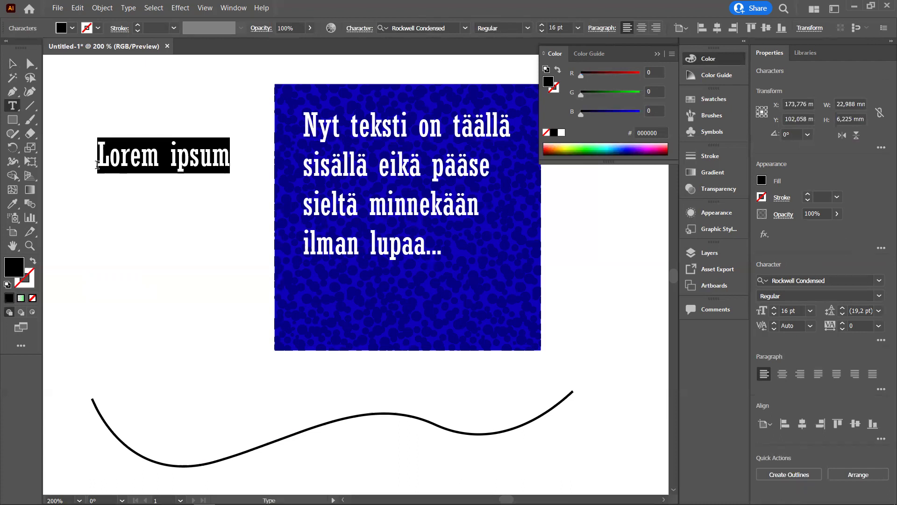
type("Tumma suklaa")
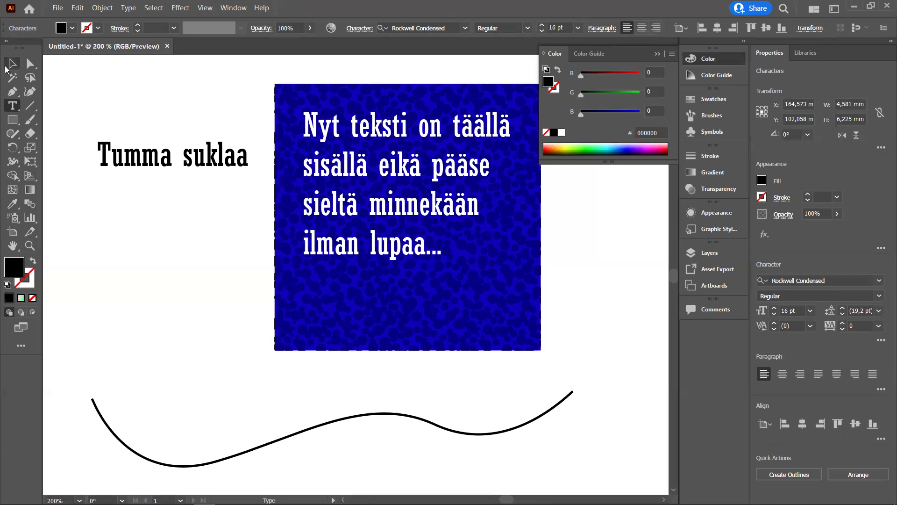
left_click(11, 68)
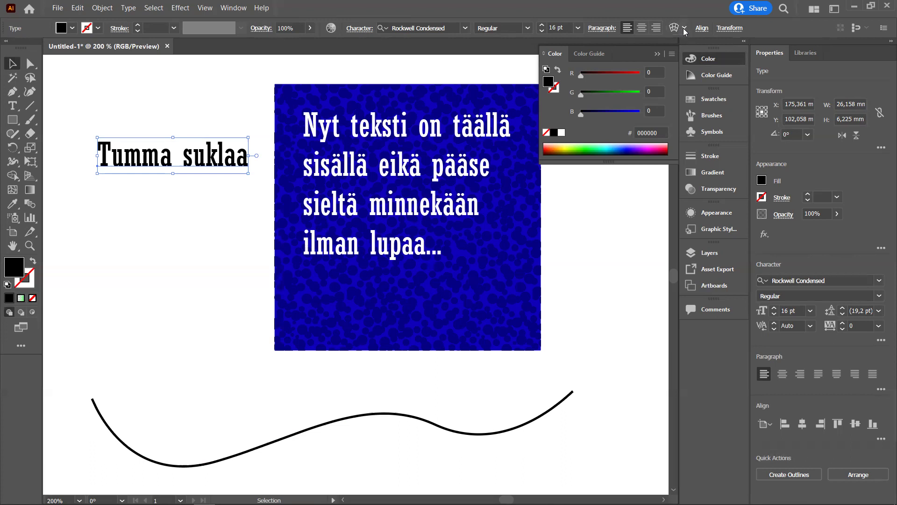
- Warp 'Tumma suklaa' with an Arc style at -84% bend and -3% horizontal distortion
left_click(684, 29)
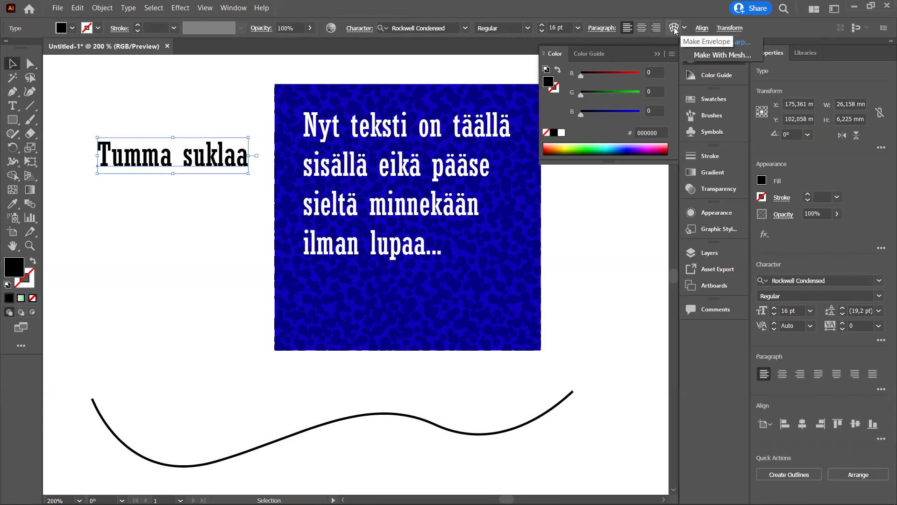
left_click(674, 31)
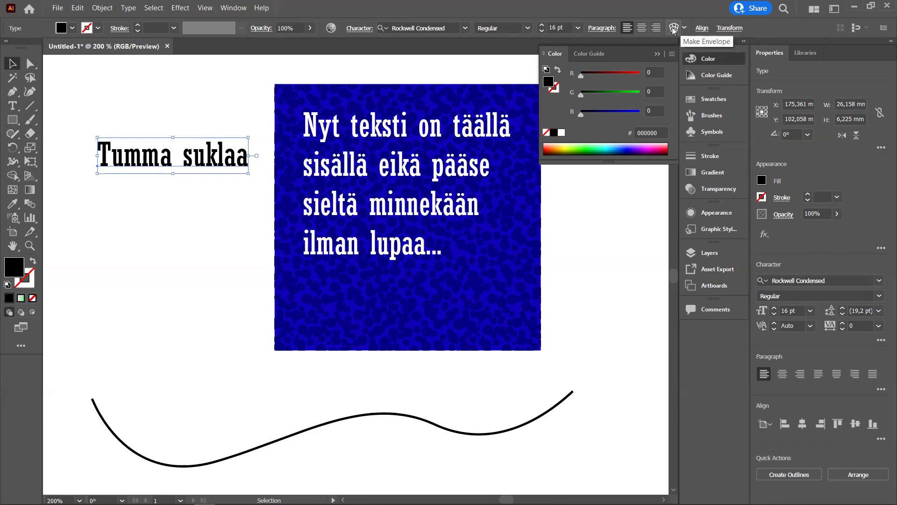
left_click(674, 30)
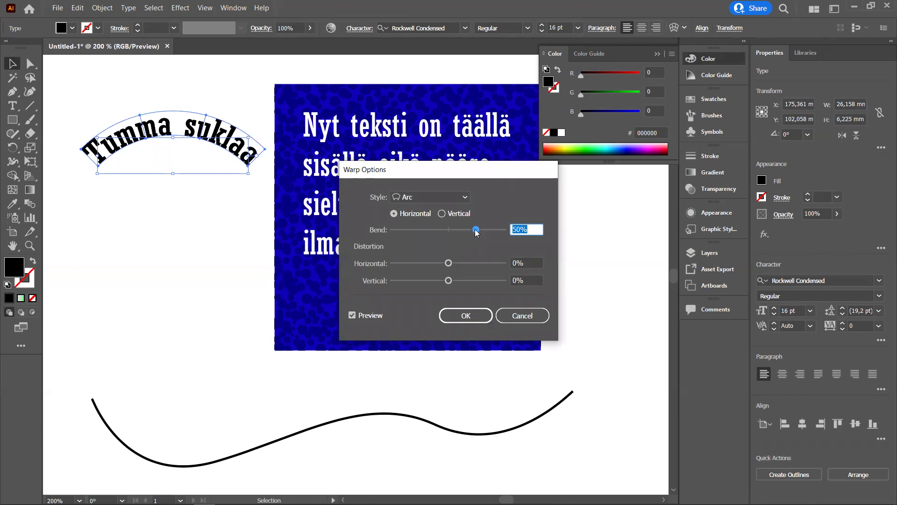
left_click_drag(476, 230, 425, 230)
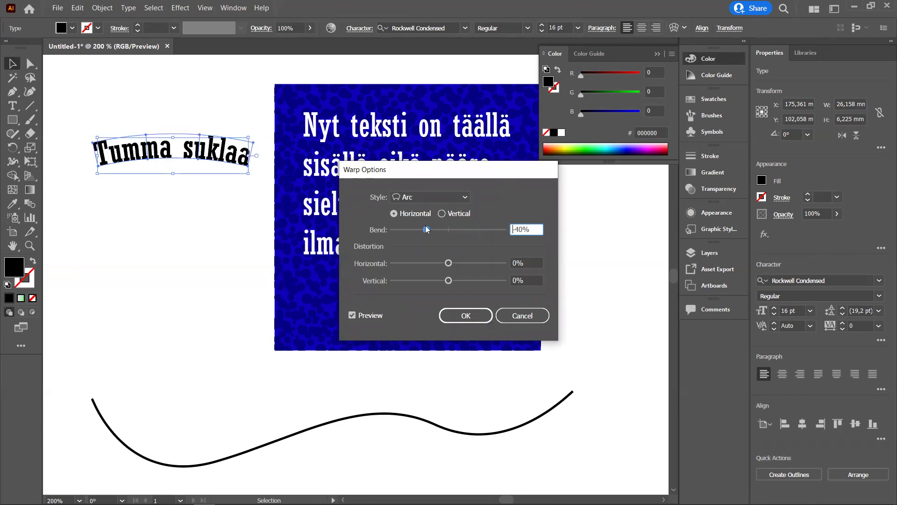
left_click_drag(425, 229, 392, 231)
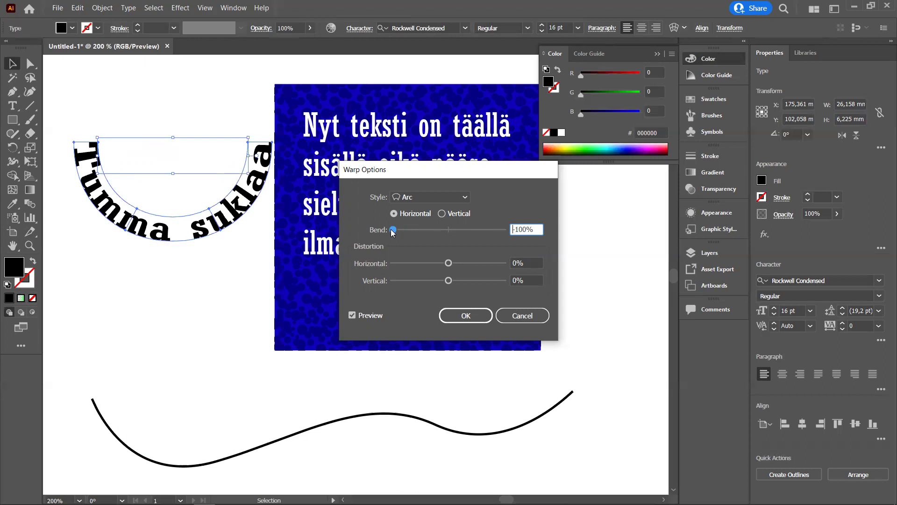
left_click(393, 230)
left_click_drag(392, 230, 481, 234)
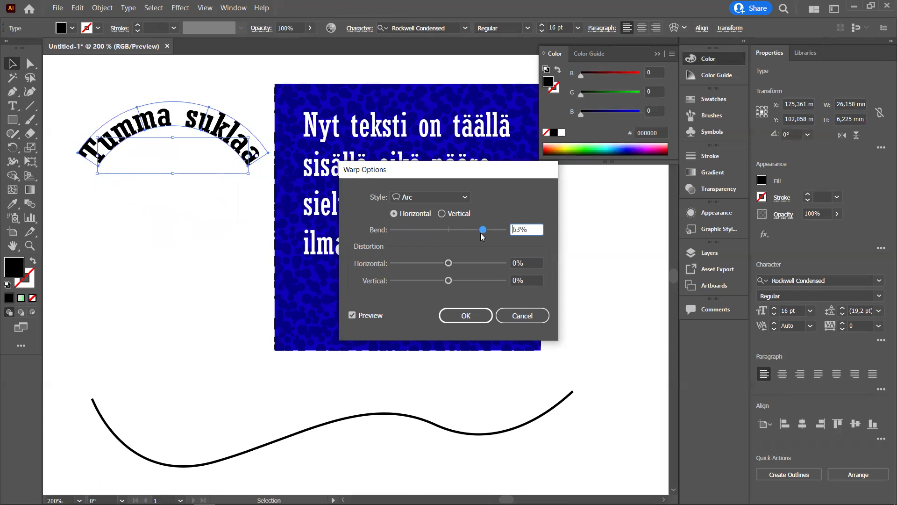
left_click(480, 233)
left_click_drag(480, 233, 401, 236)
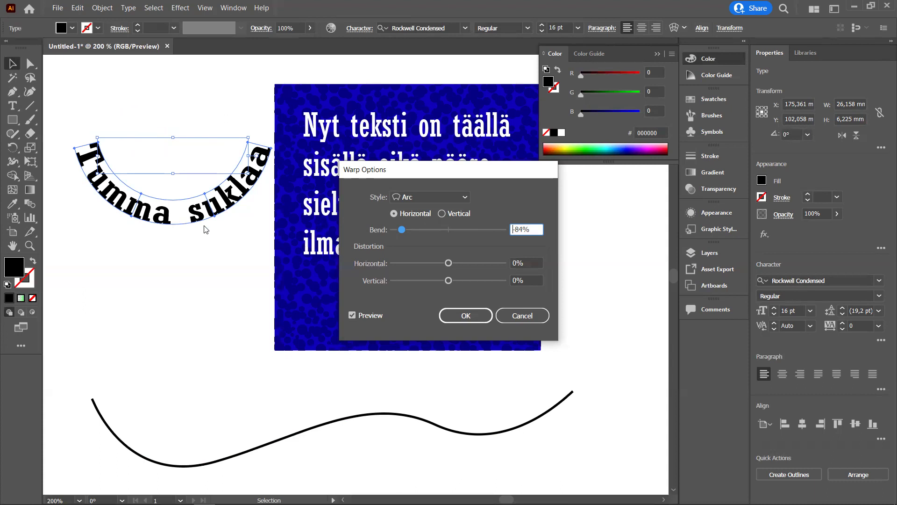
mouse_move(449, 263)
left_mouse_down()
mouse_move(422, 263)
mouse_move(441, 266)
left_mouse_up()
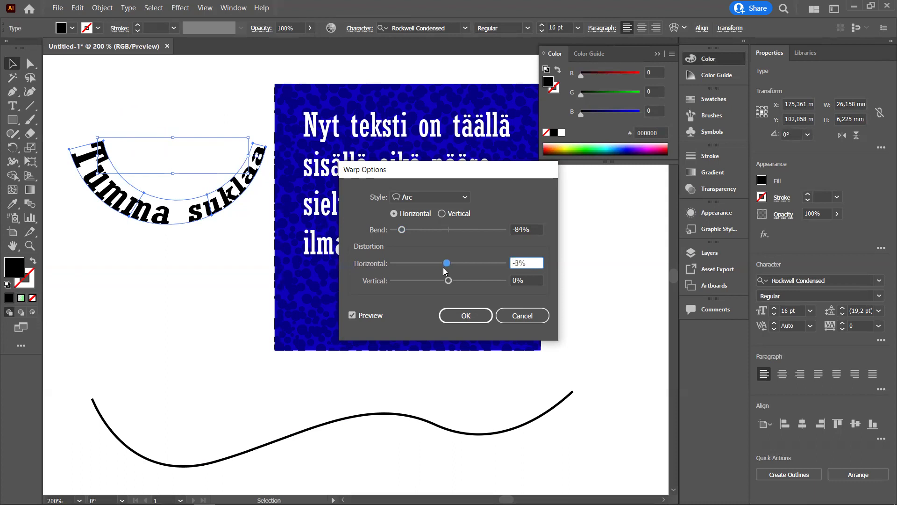
- After trying Arch, switch the warp to Wave with -4% vertical distortion and apply it
left_click(463, 197)
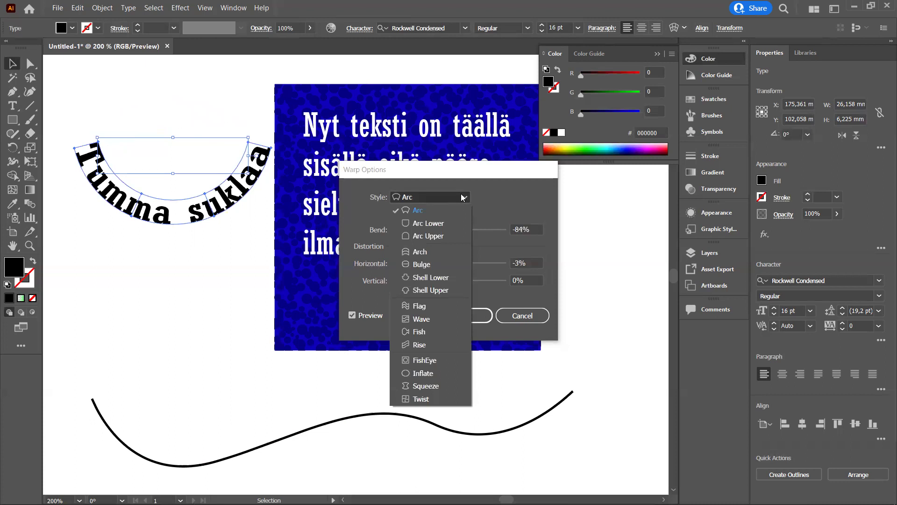
left_click(436, 254)
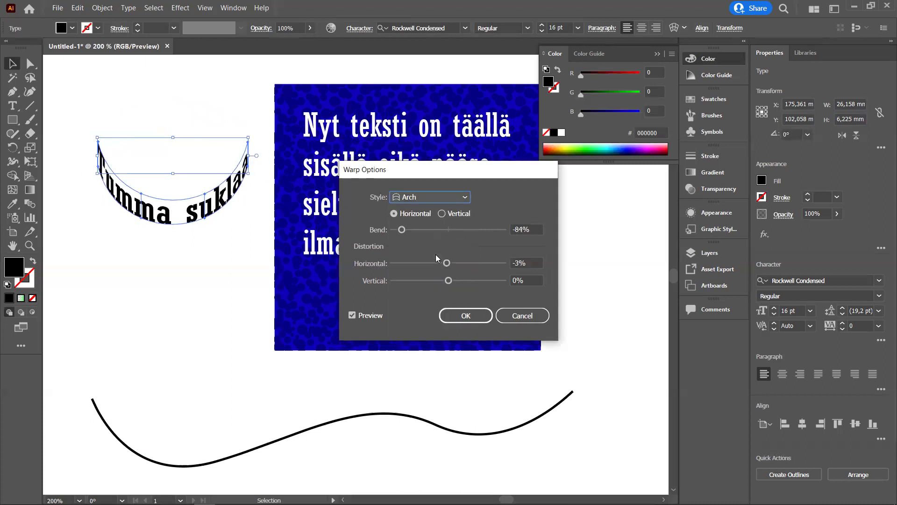
left_click(442, 213)
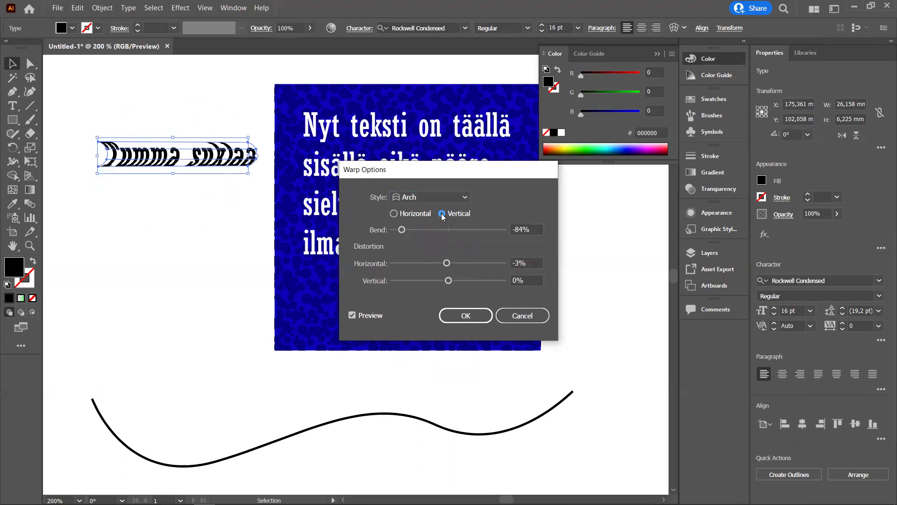
left_click(393, 216)
left_click(465, 198)
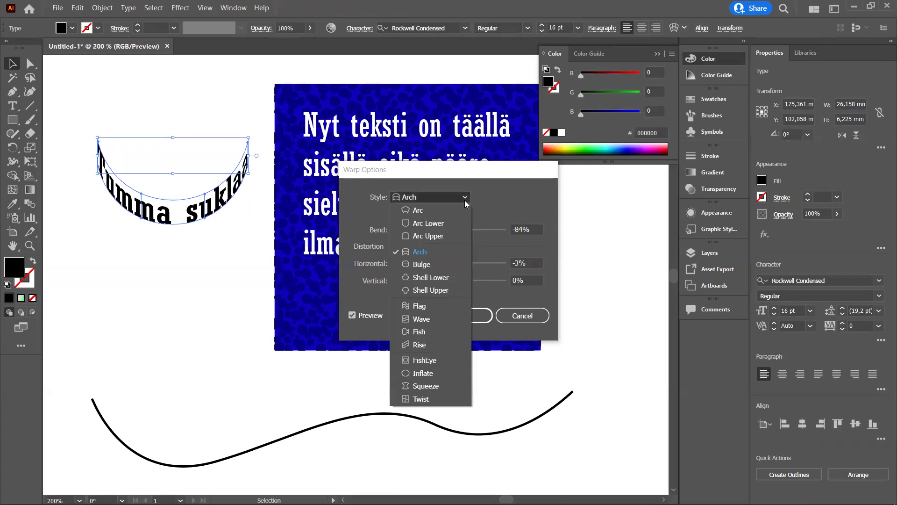
left_click(421, 319)
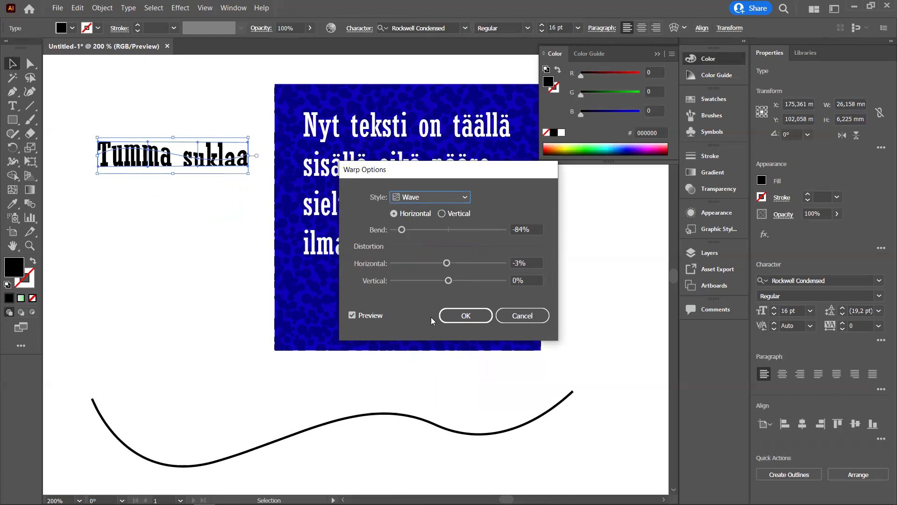
mouse_move(448, 280)
left_mouse_down()
mouse_move(484, 284)
mouse_move(430, 284)
mouse_move(445, 284)
left_mouse_up()
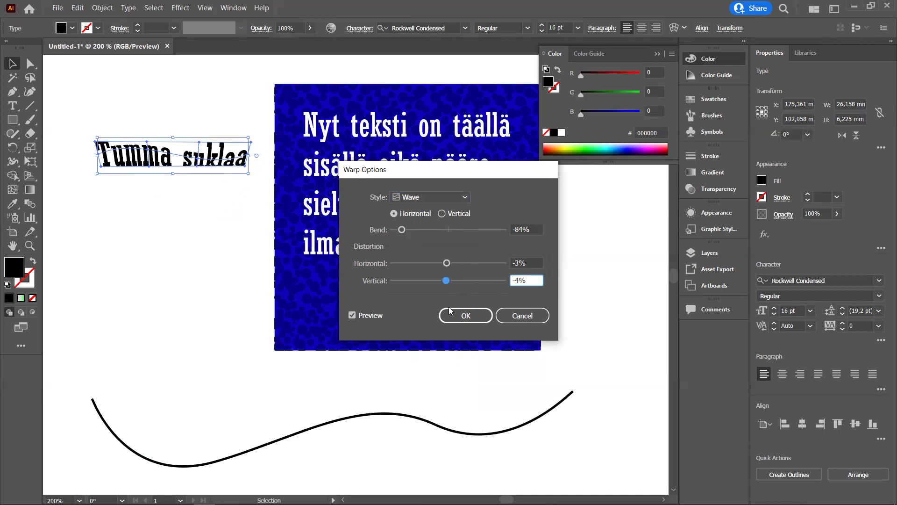
left_click(475, 318)
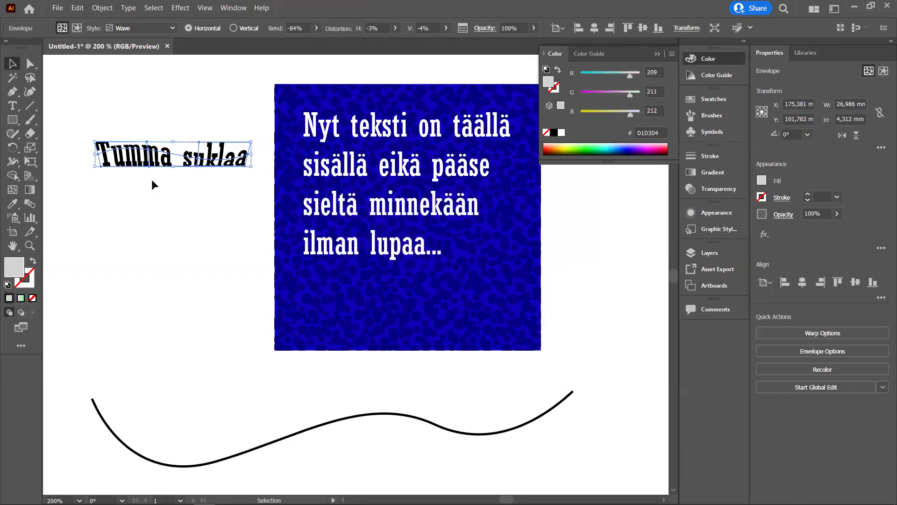
- Zoom in on the warped text and distort 'Tumma' by moving an envelope mesh point
key("z")
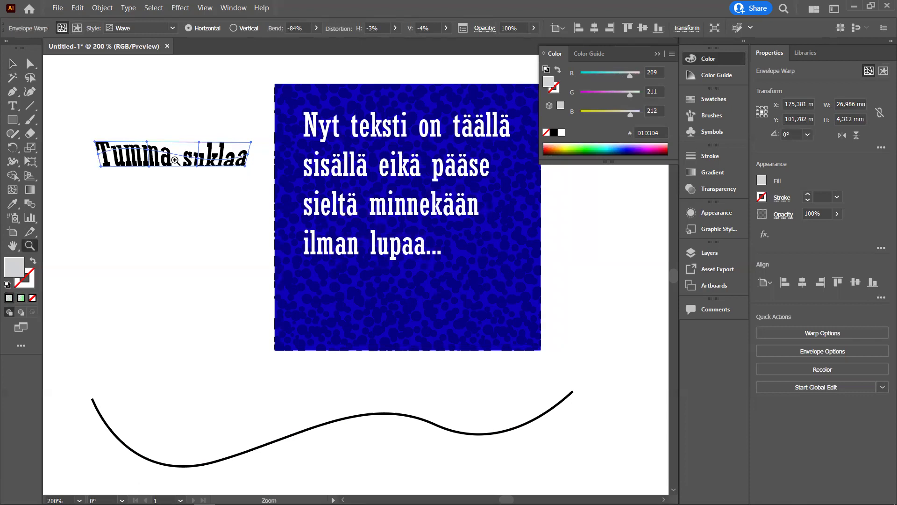
left_click(175, 160)
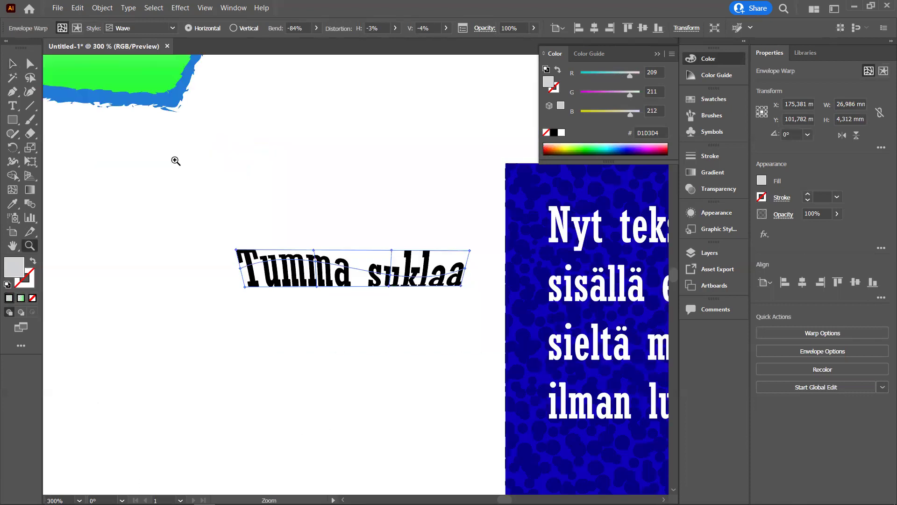
left_click(348, 273)
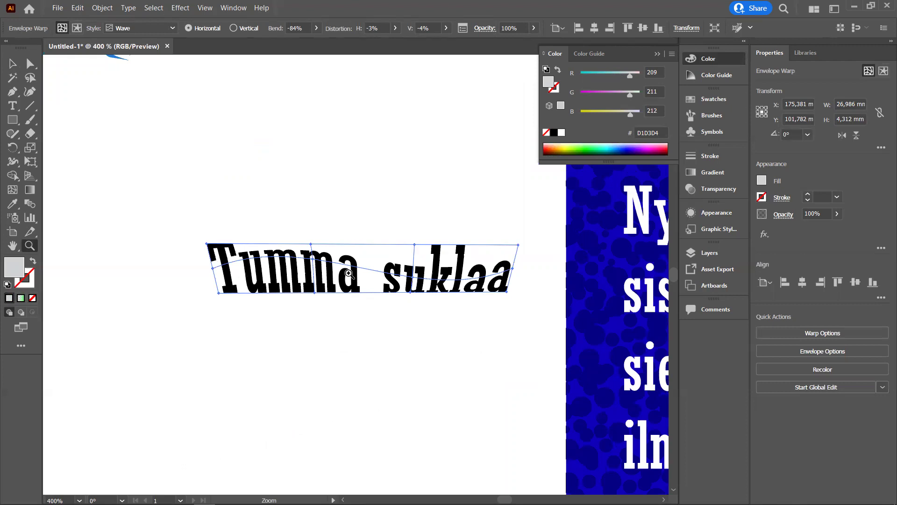
key("a")
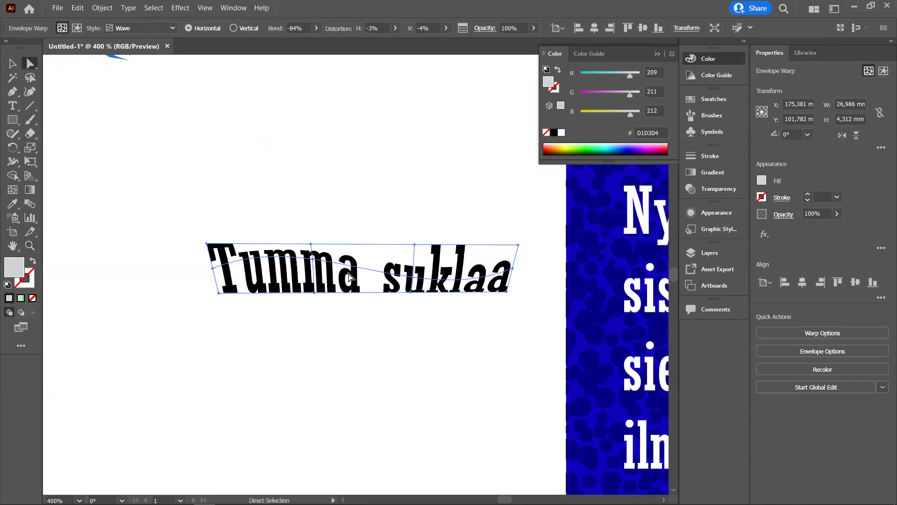
left_click(312, 260)
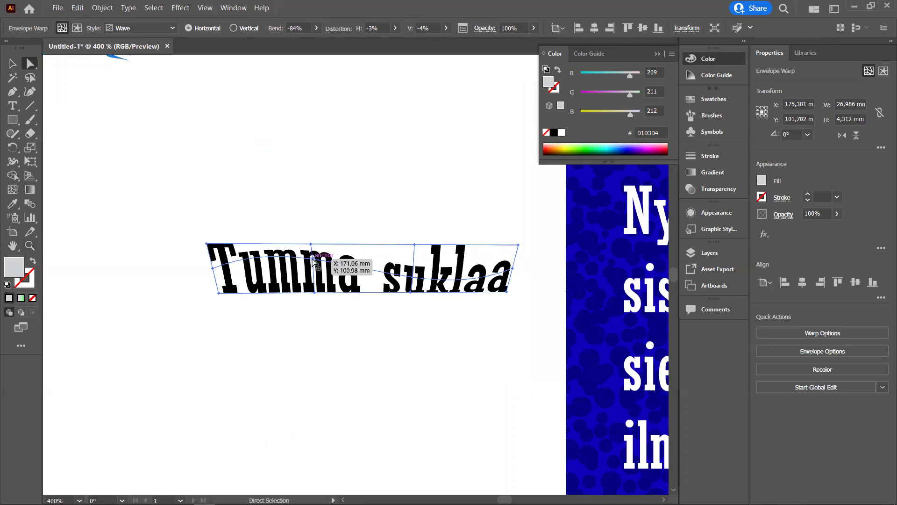
mouse_move(312, 260)
left_mouse_down()
mouse_move(291, 263)
mouse_move(304, 243)
mouse_move(307, 271)
mouse_move(311, 174)
left_mouse_up()
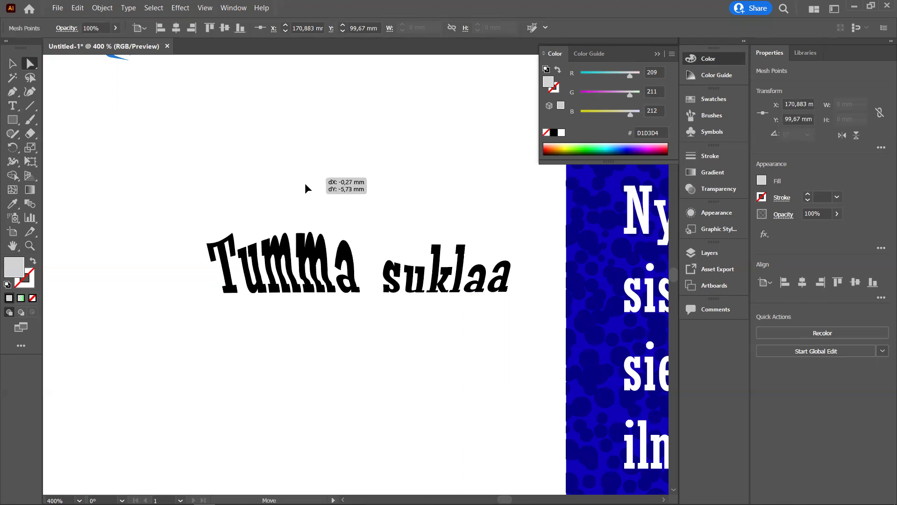
left_click_drag(310, 176, 318, 188)
- Reshape the 'suklaa' letters with the mesh handle so they stretch down and stand upright
left_click_drag(409, 293, 412, 365)
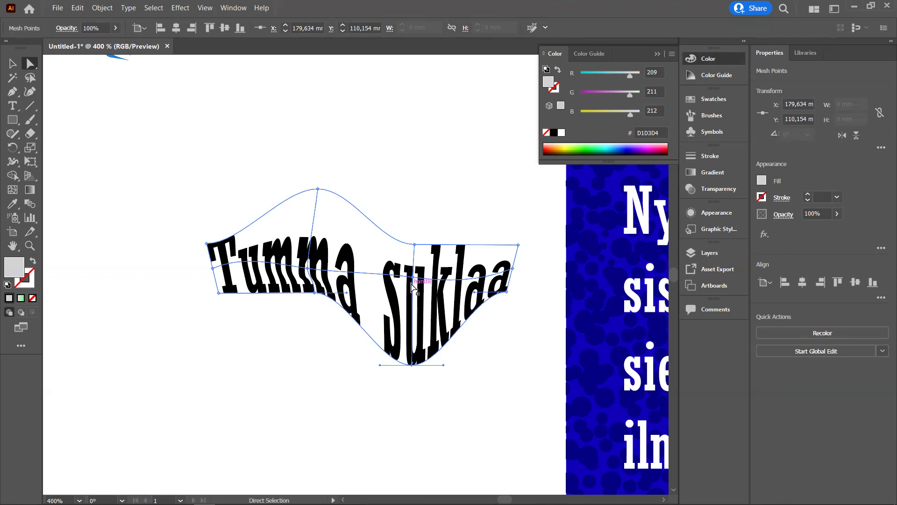
left_click_drag(413, 284, 361, 295)
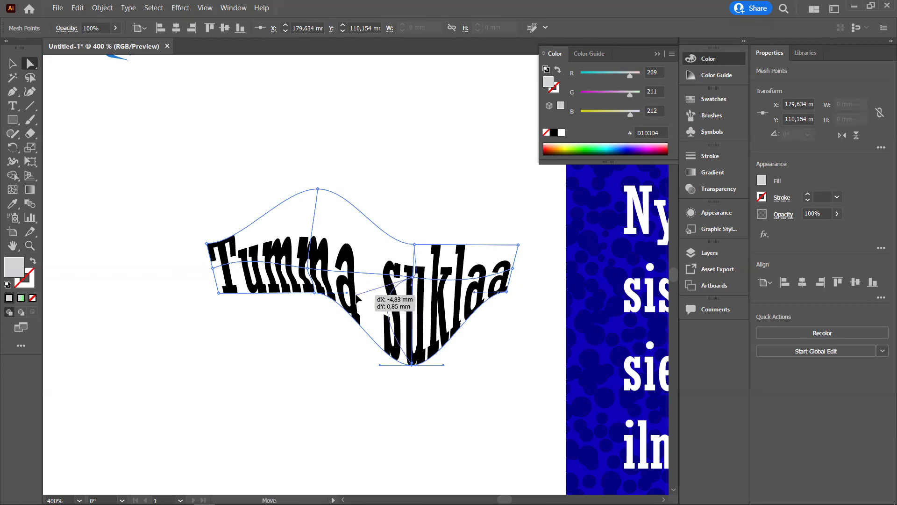
left_click_drag(361, 296, 444, 306)
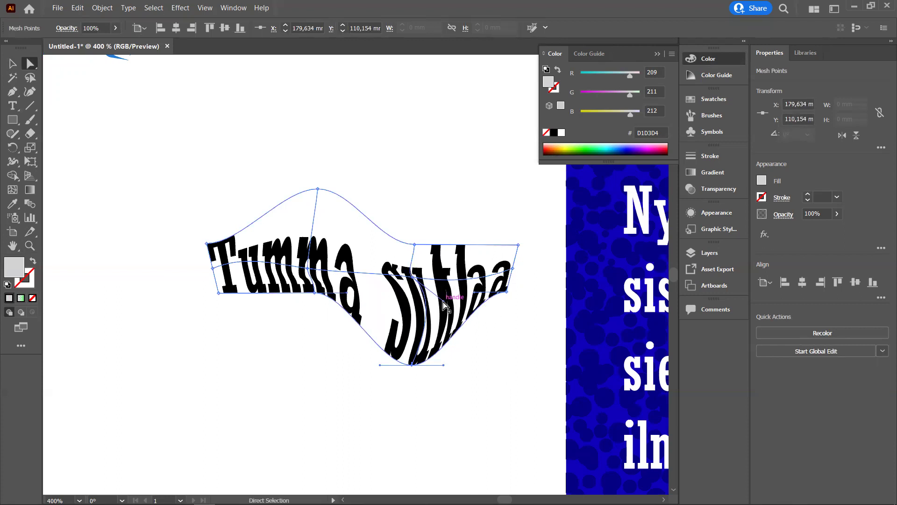
left_click_drag(443, 305, 410, 318)
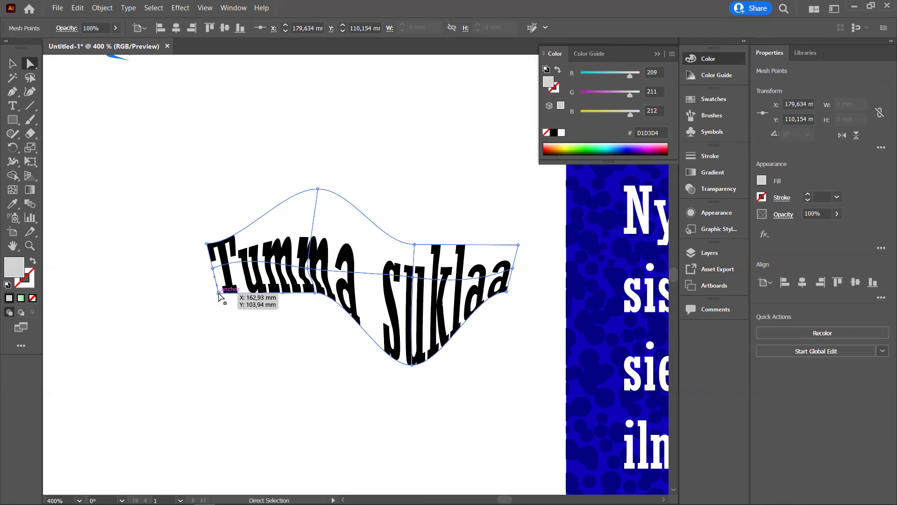
- Flare the left edge of 'Tumma' downward, re-bend 'Tumma suklaa', then deselect
left_click_drag(219, 293, 196, 364)
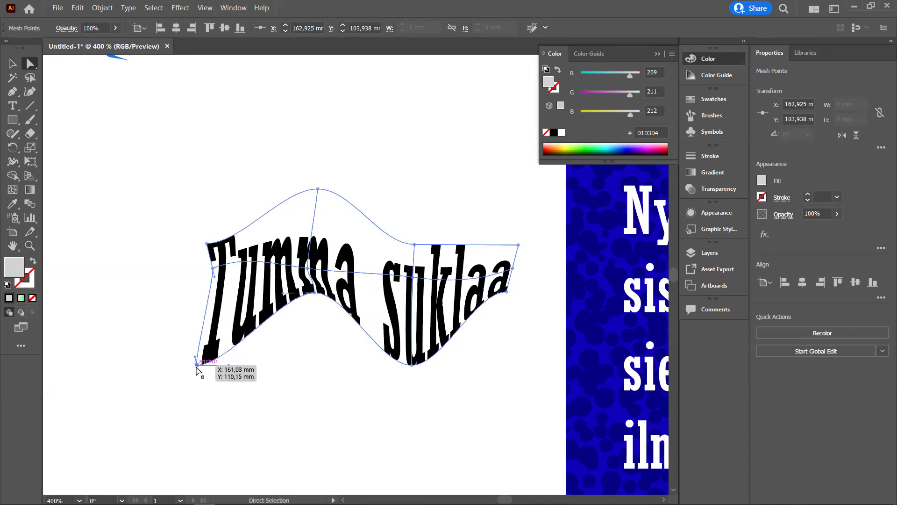
left_click(213, 270)
left_click_drag(216, 275, 244, 300)
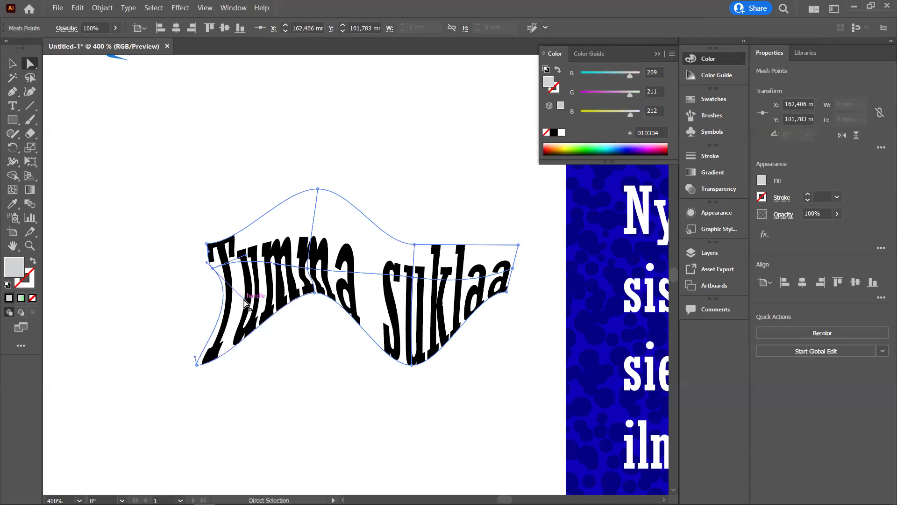
left_click_drag(246, 258, 292, 217)
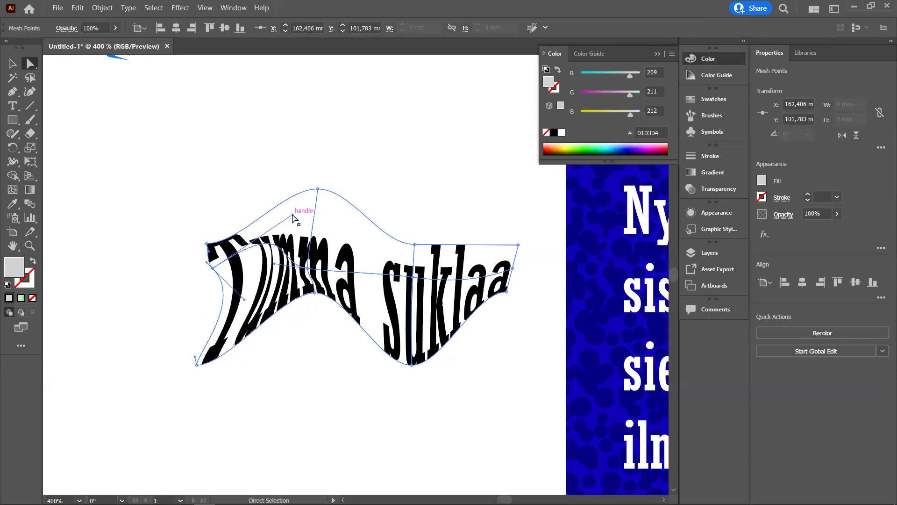
left_click(413, 278)
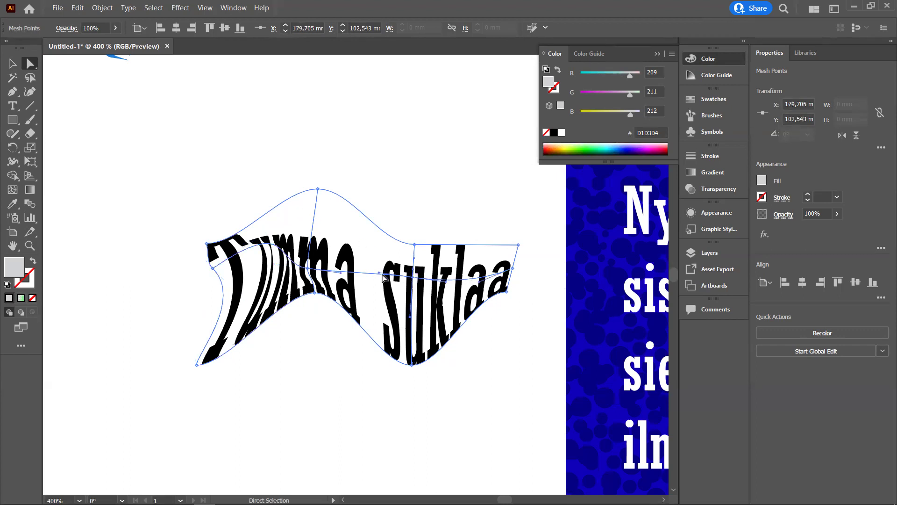
left_click_drag(379, 274, 350, 236)
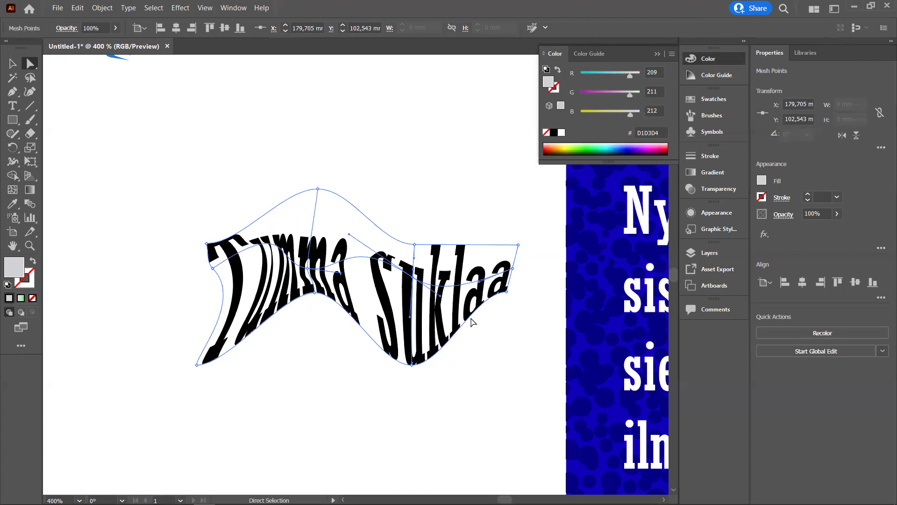
left_click(245, 155)
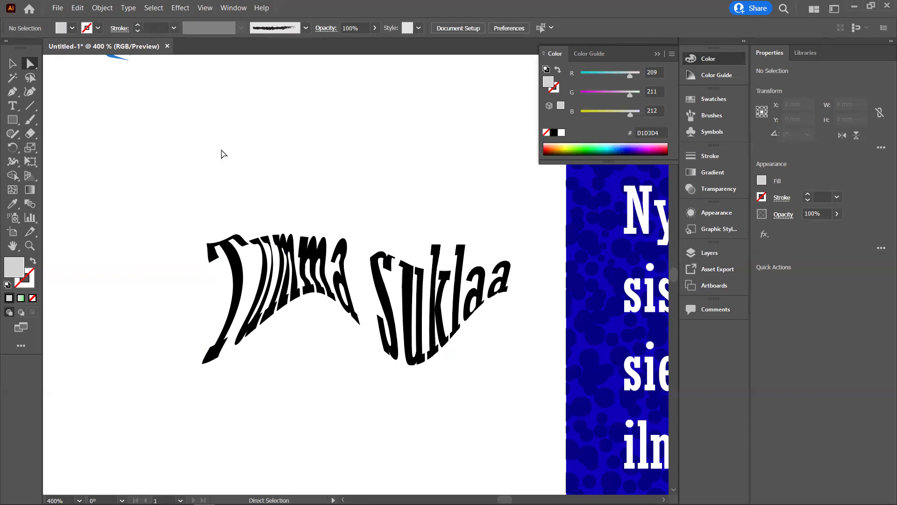
- Delete the warped 'Tumma Suklaa' text
left_click(12, 62)
left_click(243, 251)
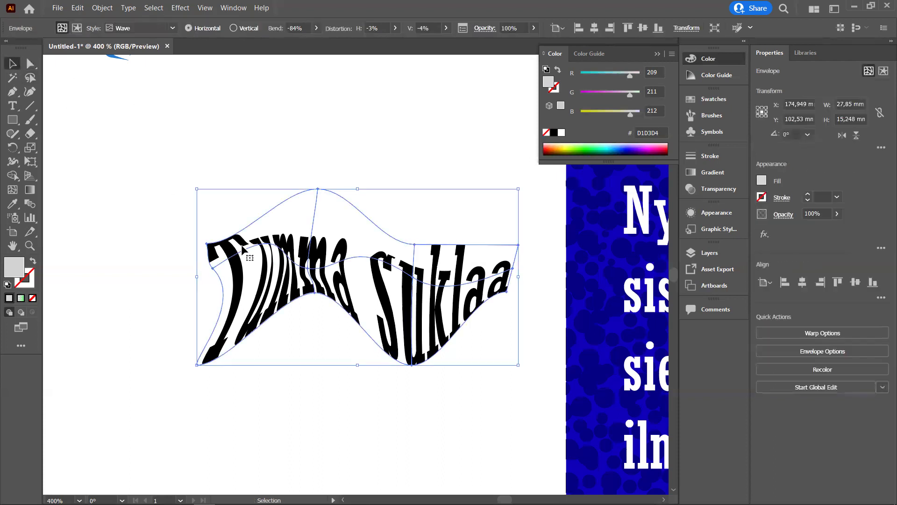
key("Delete")
- Scroll down to the wavy black curve and make the Type tool active
scroll(241, 244, "down", 1)
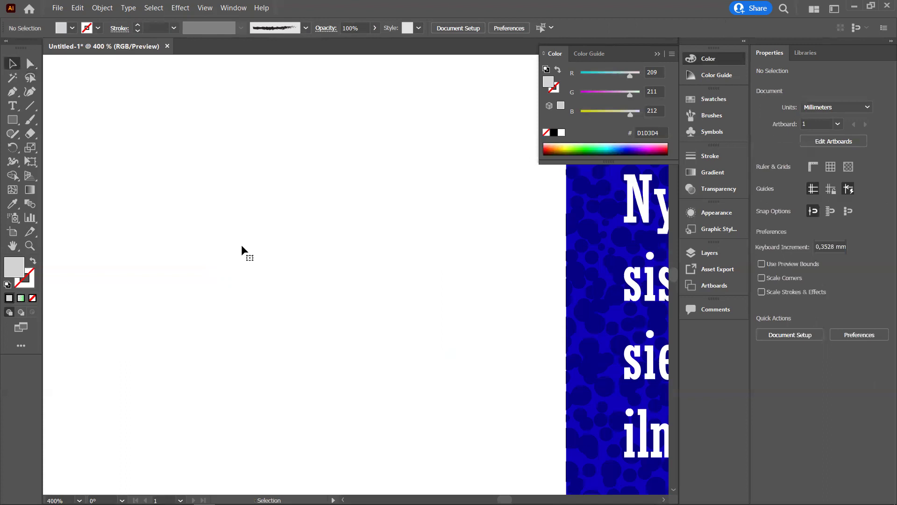
scroll(241, 245, "down", 3)
scroll(241, 245, "down", 3)
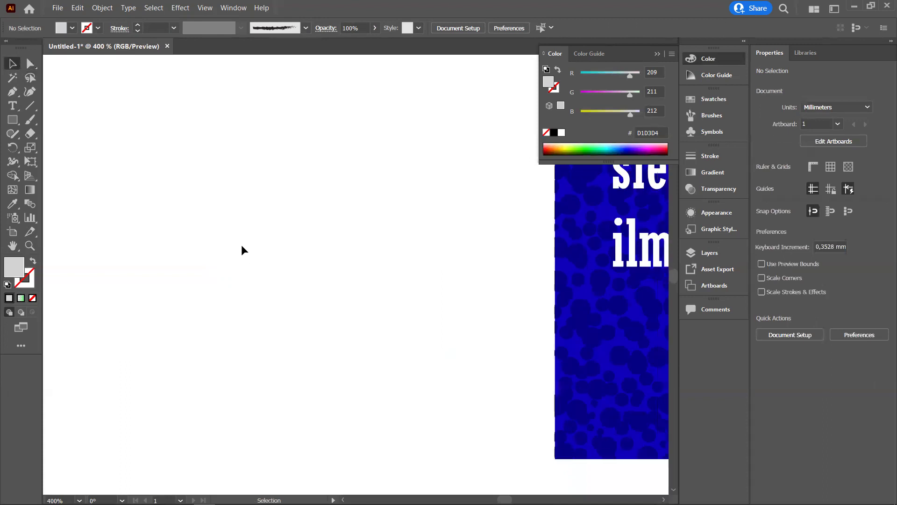
scroll(242, 250, "down", 2)
scroll(242, 250, "down", 2)
scroll(242, 250, "down", 2)
scroll(241, 246, "down", 2)
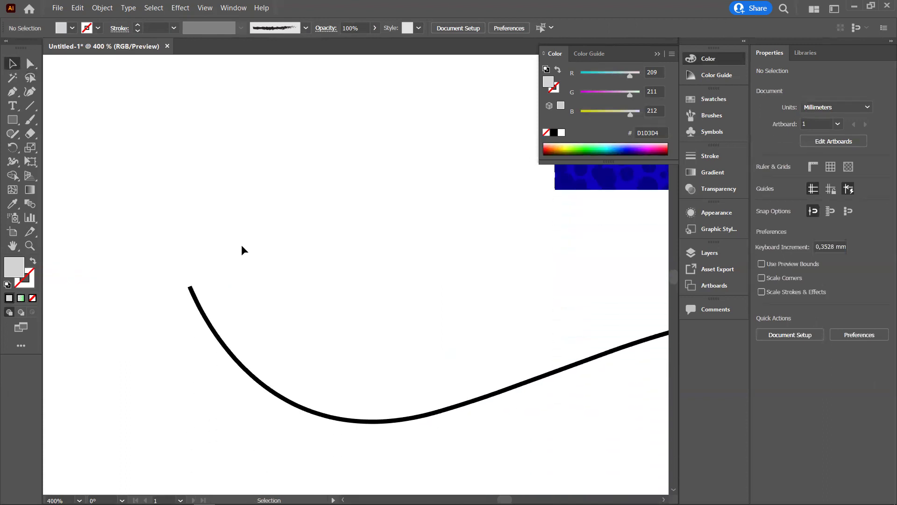
scroll(242, 246, "down", 1)
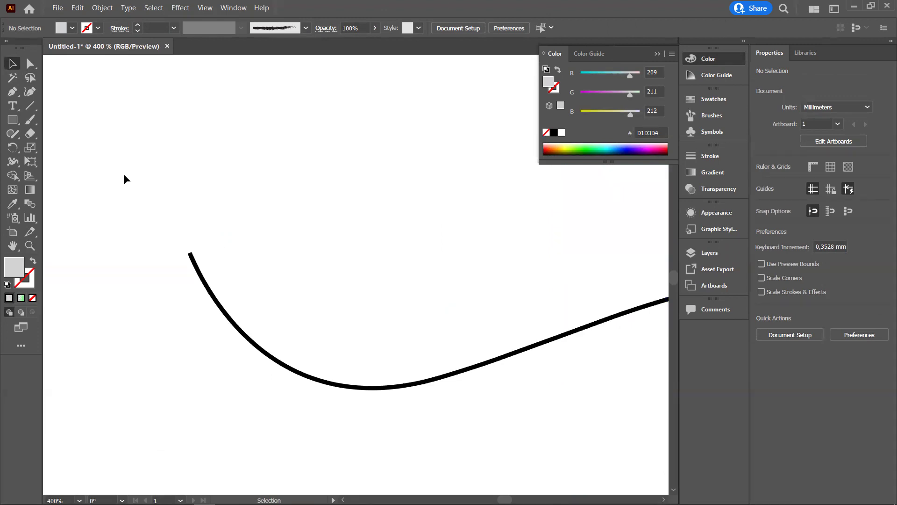
left_click(14, 97)
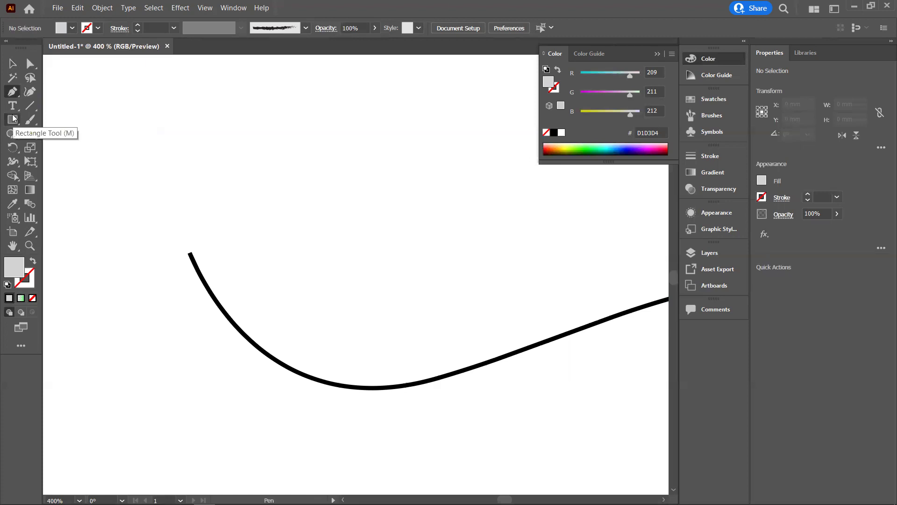
key("t")
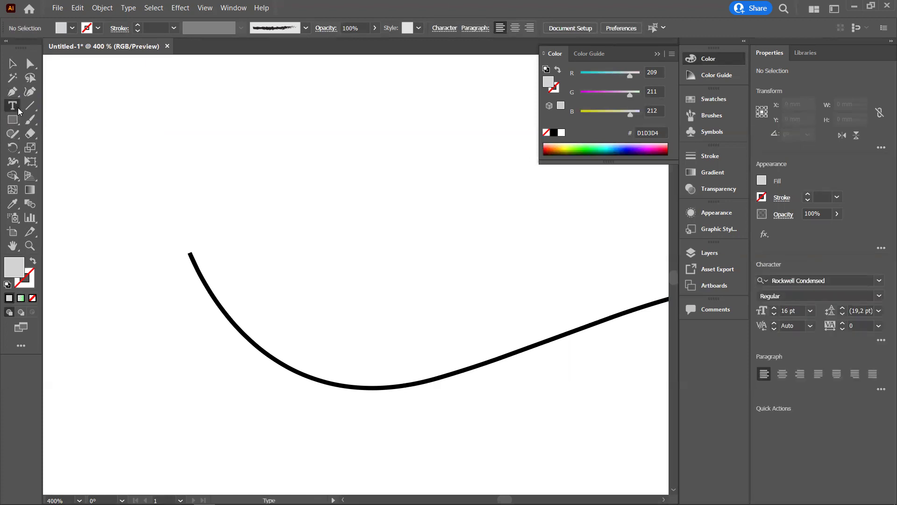
left_click(19, 109)
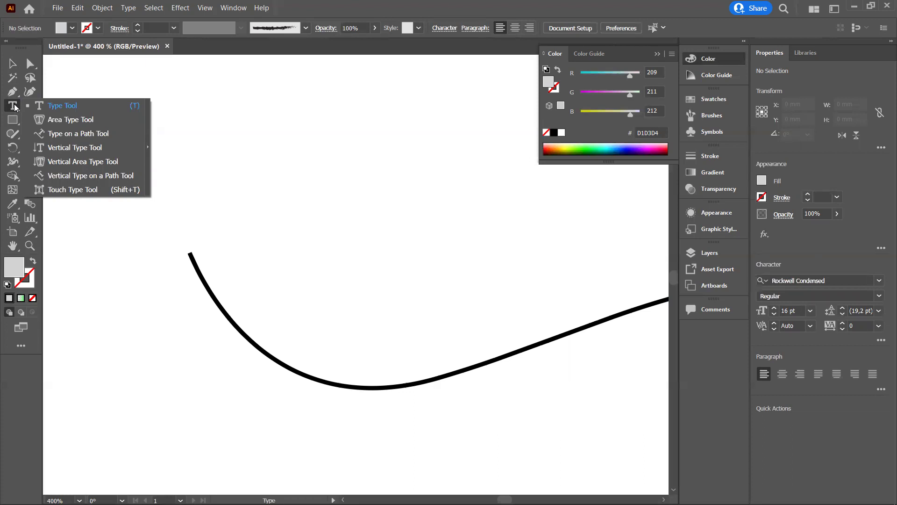
left_click(14, 107)
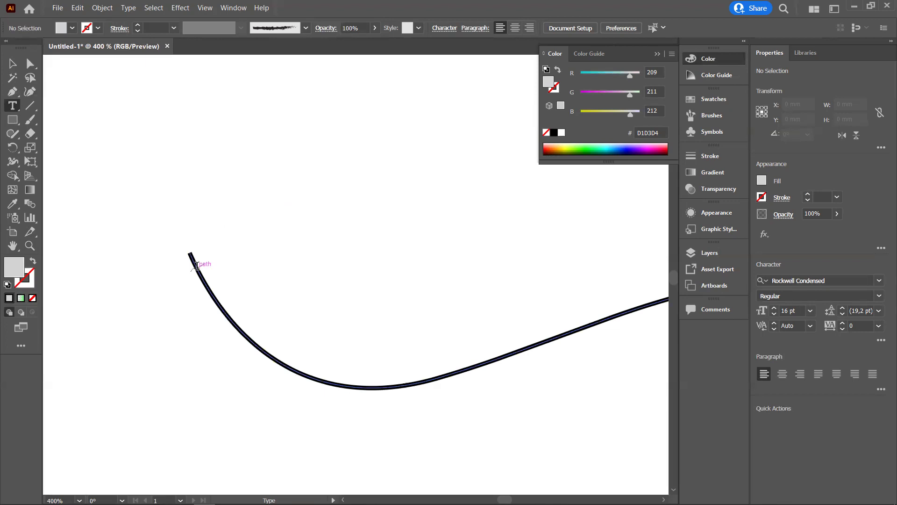
- Type 'Nyt tässä kulkee tekstiä' along the black curve, starting at its left end
left_click(197, 265)
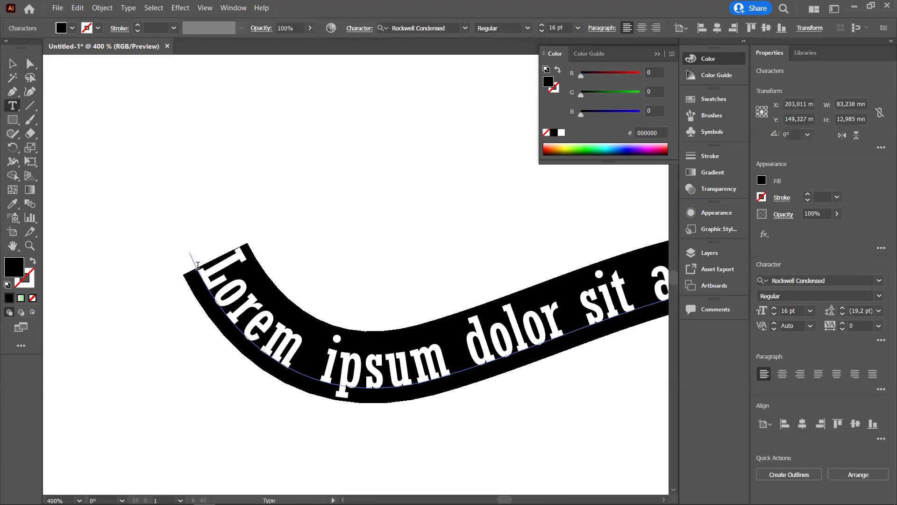
type("Nyt")
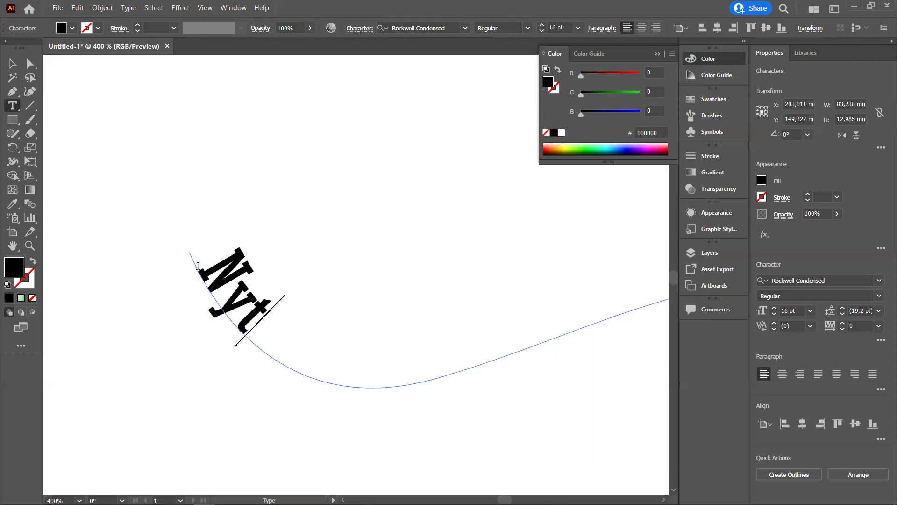
type(" tässä")
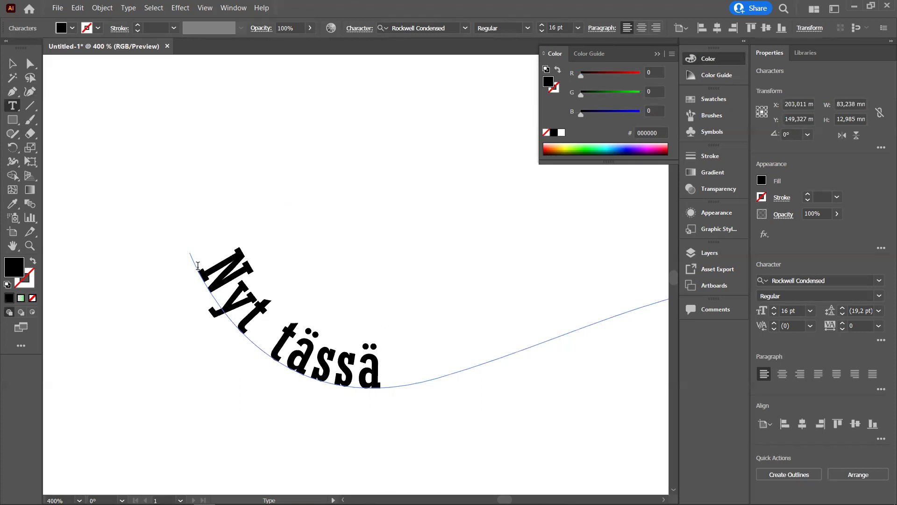
type("ku")
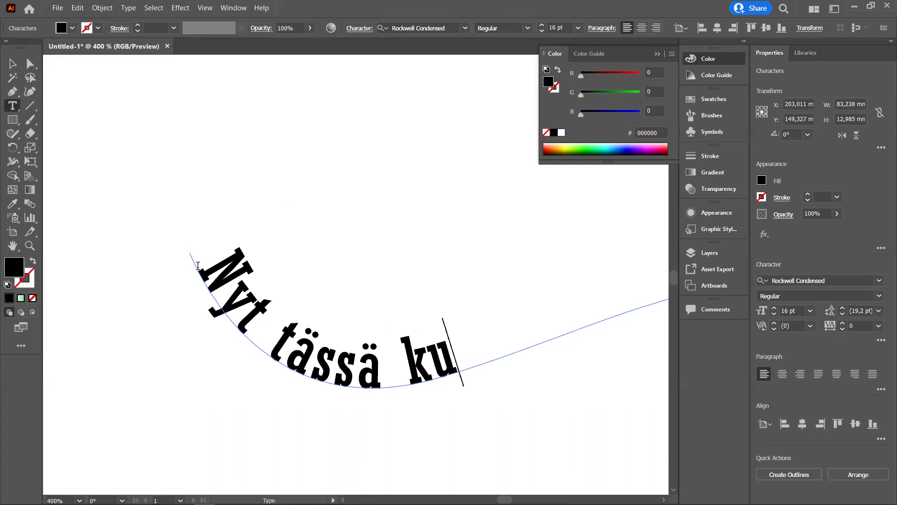
type("lkee tekstiä")
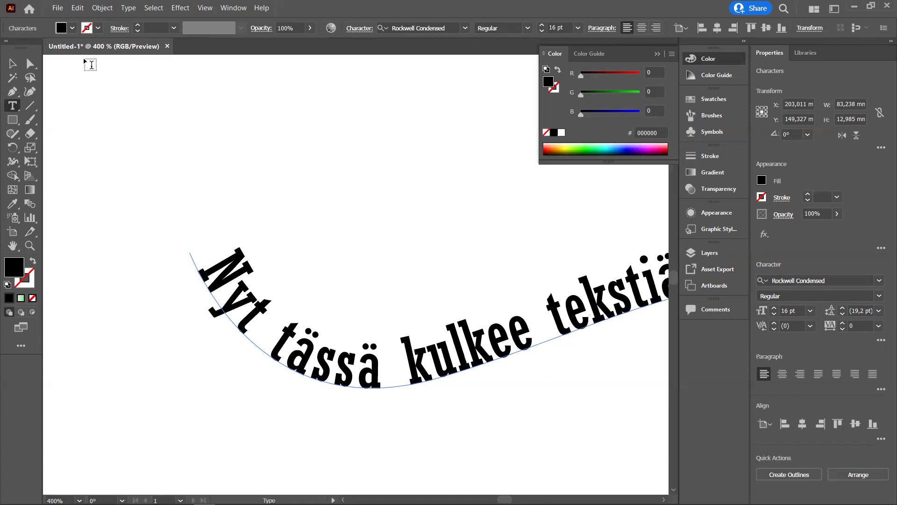
left_click(12, 63)
key("z")
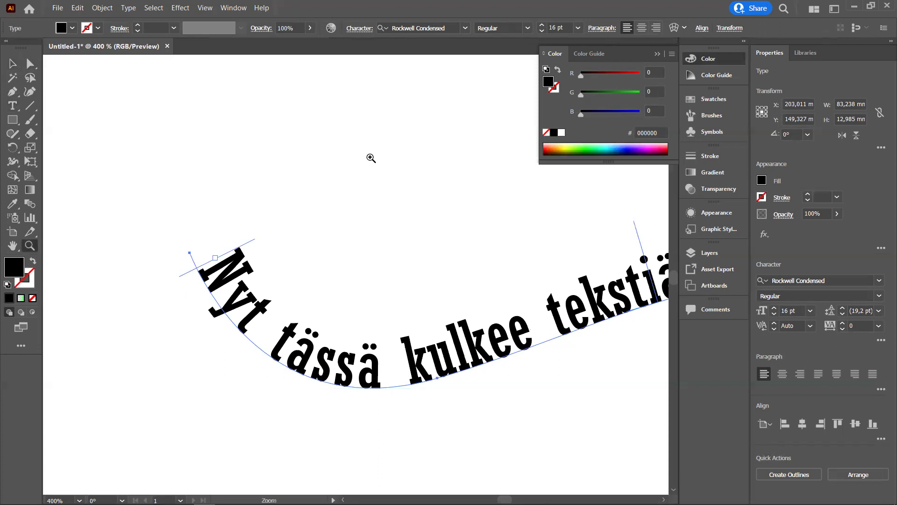
- Lower the path's anchor near 'kivaa' so the wave dips there
left_click(370, 158, "alt")
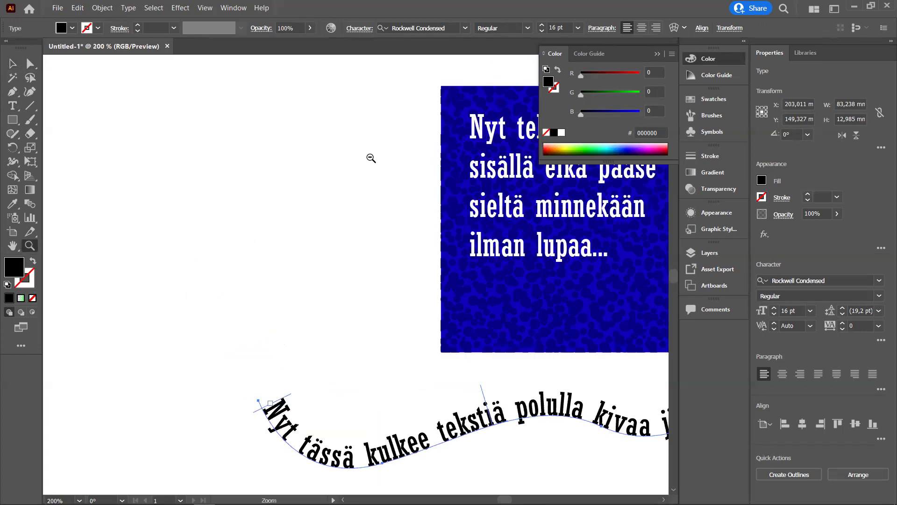
left_click(578, 383, "alt")
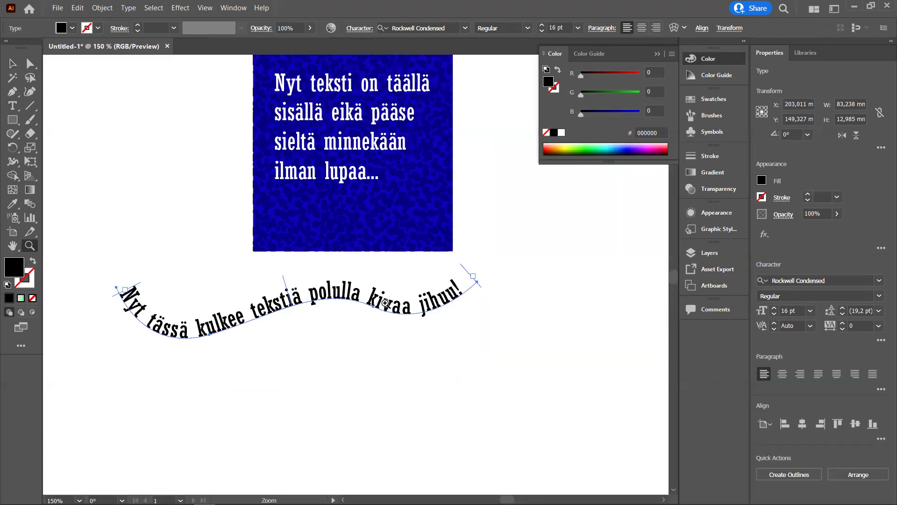
left_click(331, 315)
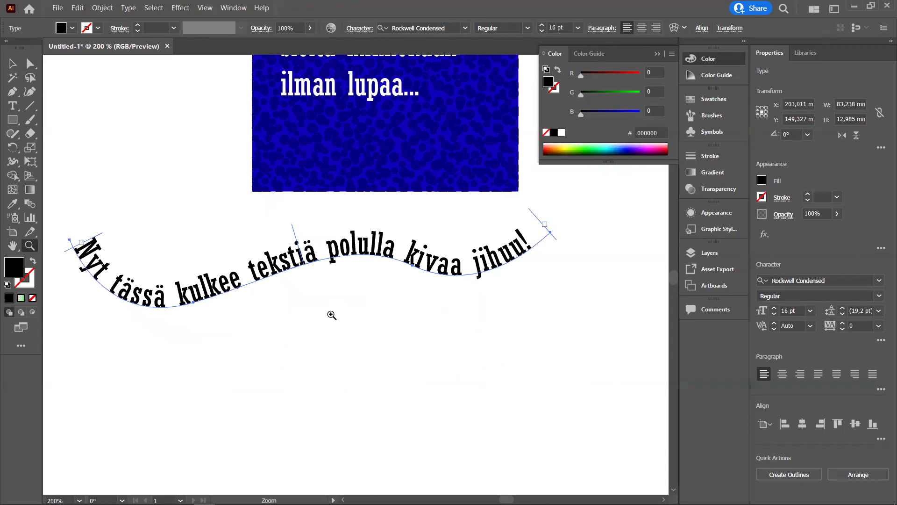
key("a")
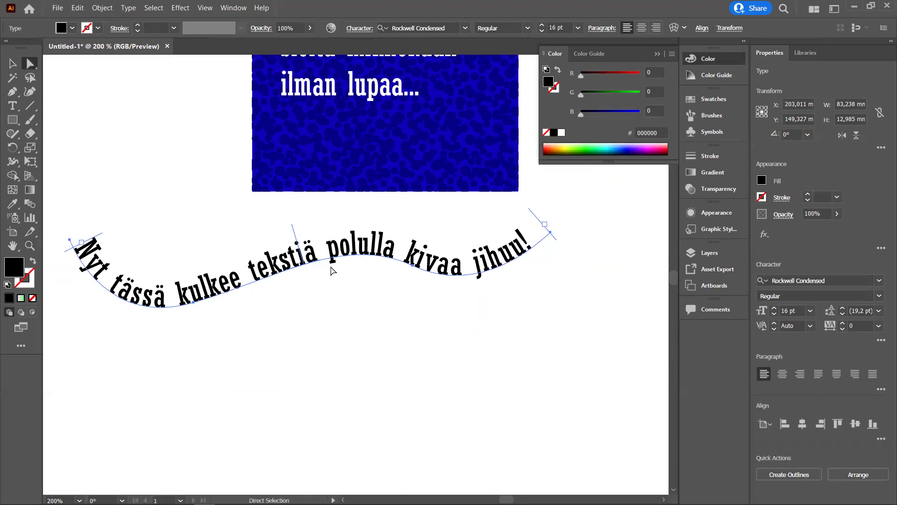
mouse_move(412, 267)
left_mouse_down()
mouse_move(409, 294)
mouse_move(409, 247)
mouse_move(409, 354)
mouse_move(398, 279)
left_mouse_up()
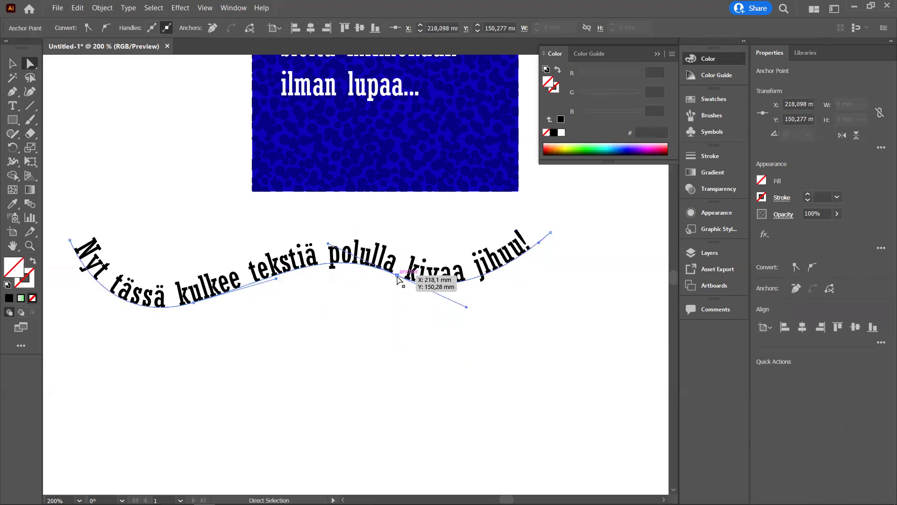
left_click(14, 107)
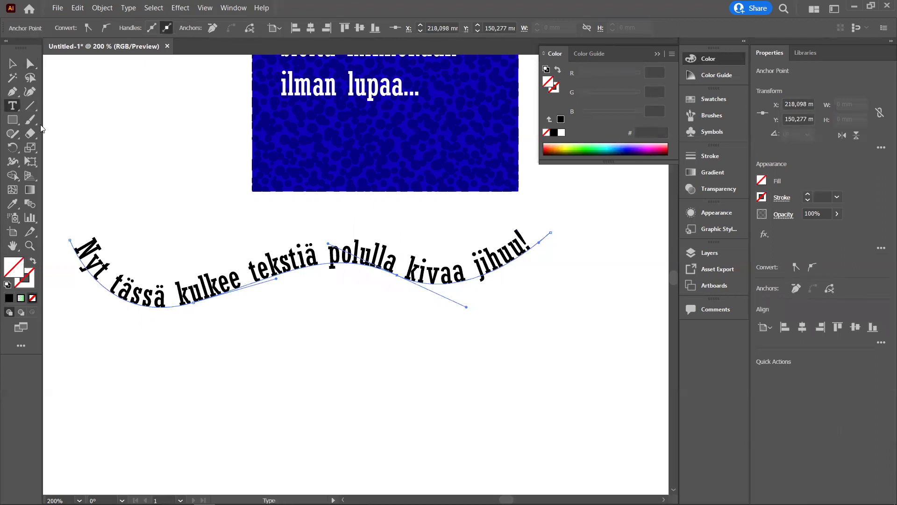
- Insert a comma after 'kivaa' in the path text
left_click(215, 286)
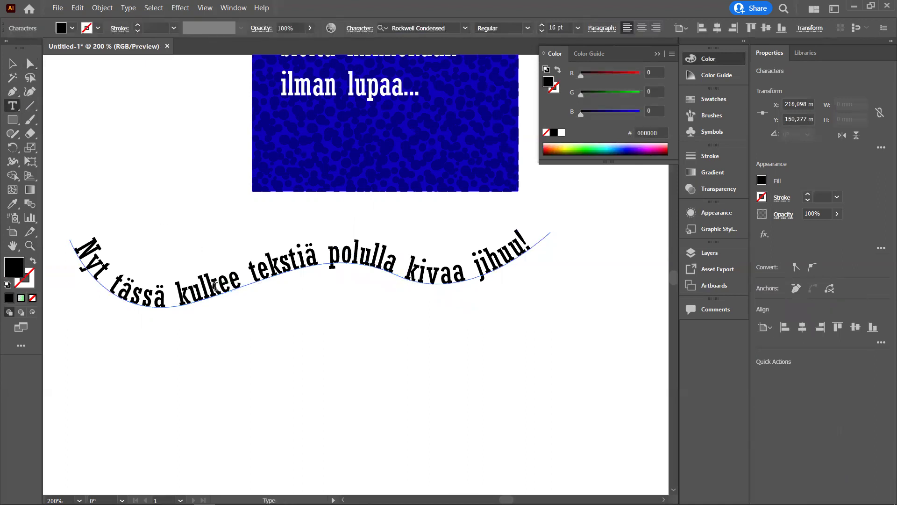
left_click(276, 266)
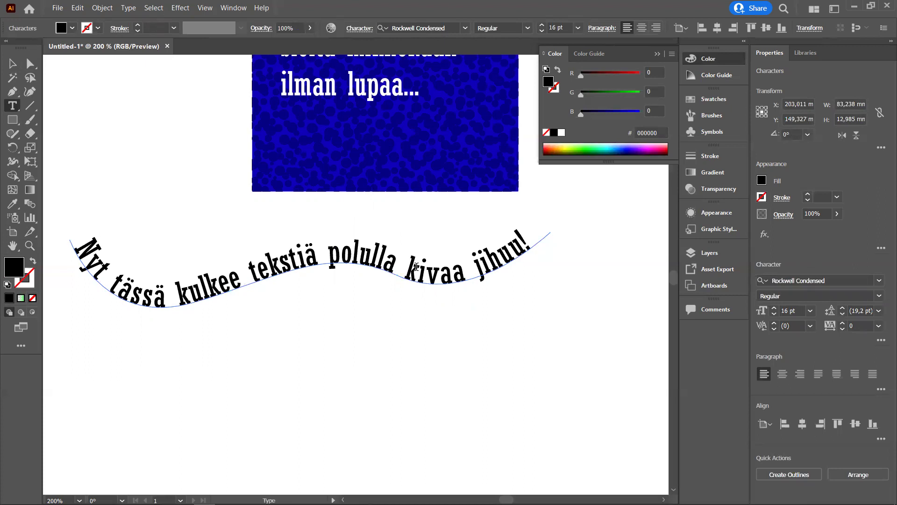
left_click(461, 275)
type(",")
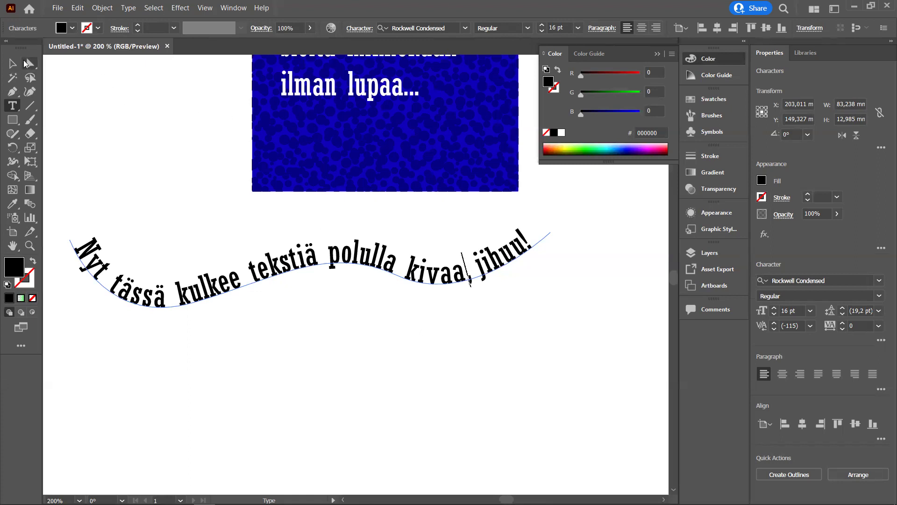
left_click(13, 64)
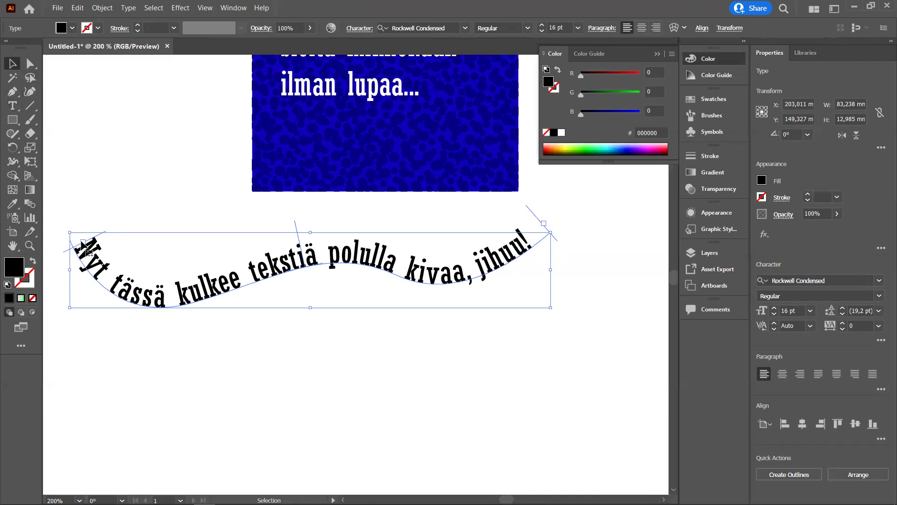
double_click(84, 247)
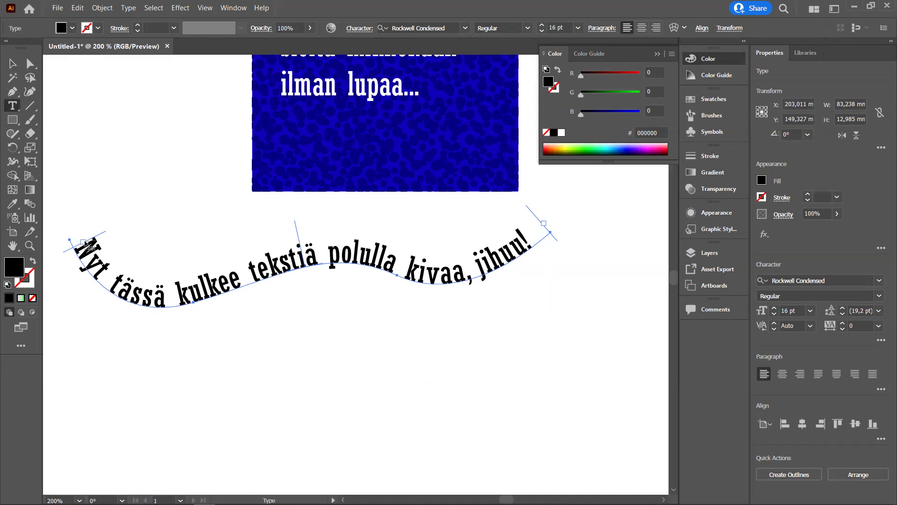
left_click(30, 65)
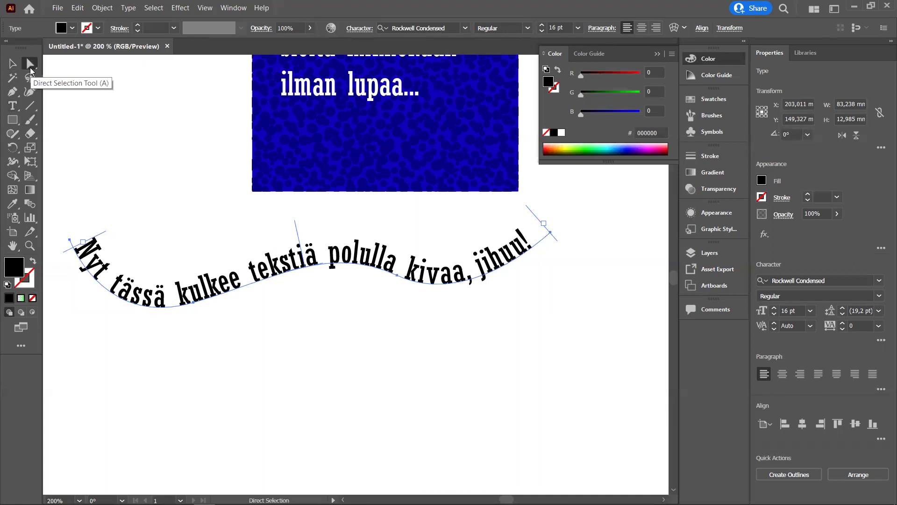
key("t")
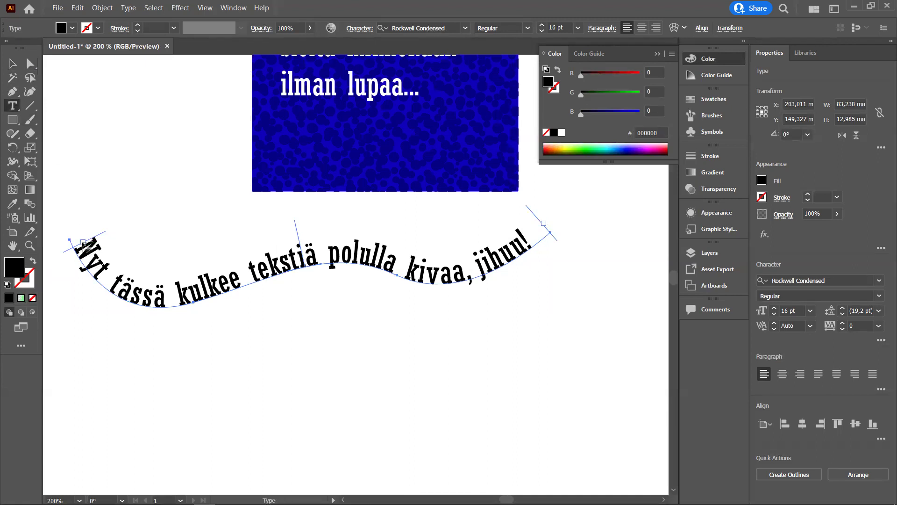
left_click(83, 243)
key("Escape")
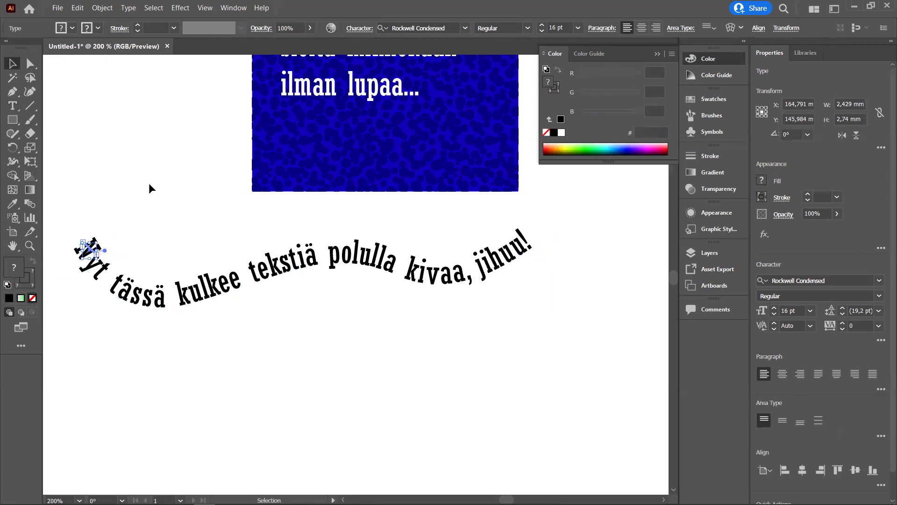
key("ctrl+z")
key("v")
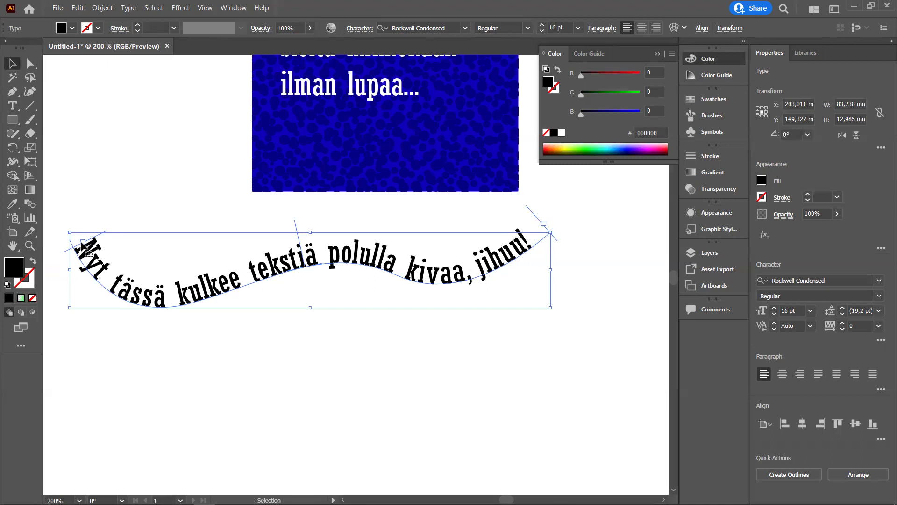
key("a")
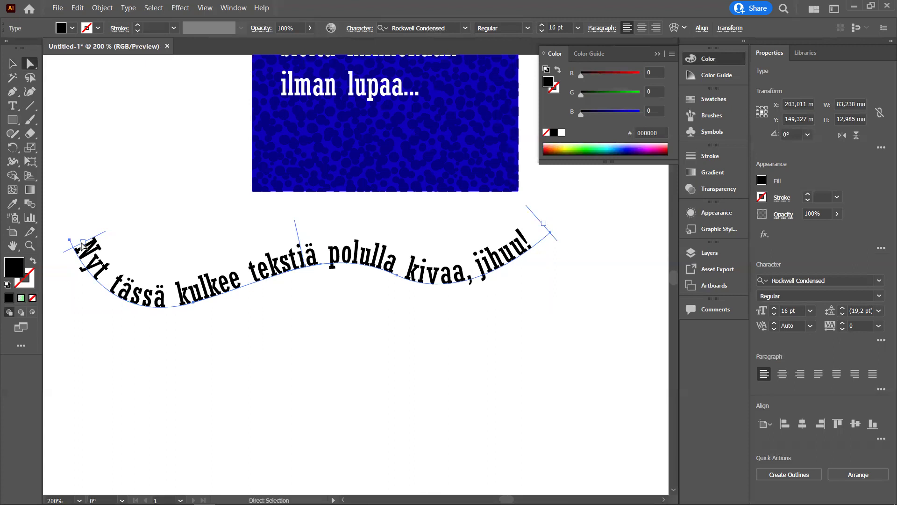
key("t")
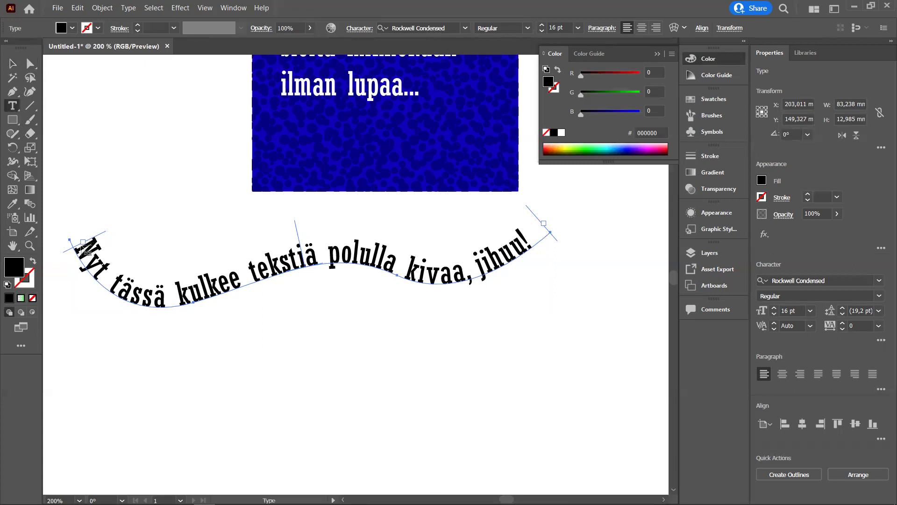
key("v")
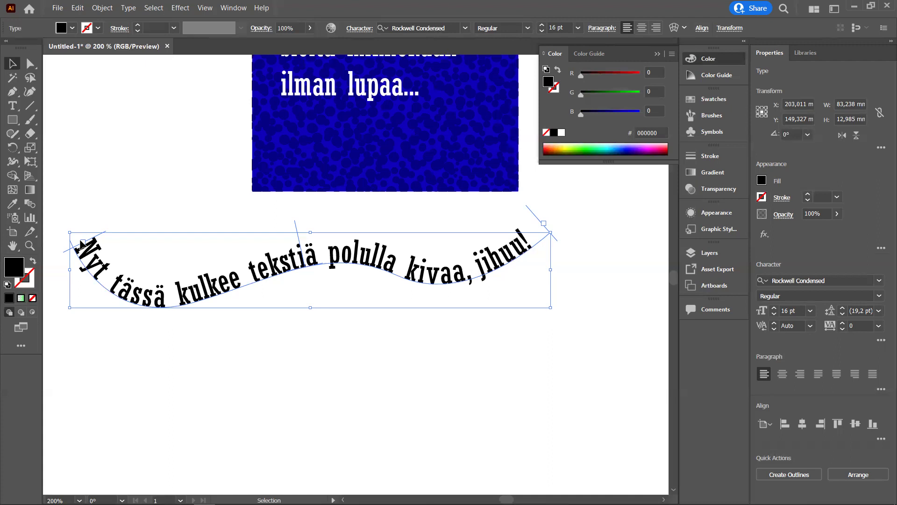
- Draw a roughly 41.8 × 40.1 mm black circle to the left of the wavy text
scroll(164, 238, "left", 1)
scroll(165, 237, "left", 2)
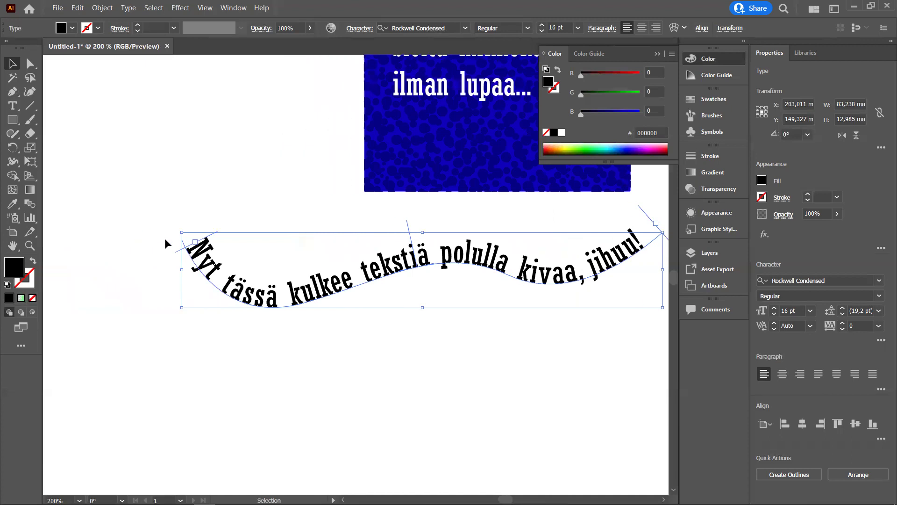
scroll(165, 237, "left", 2)
scroll(165, 240, "left", 2)
scroll(165, 239, "left", 3)
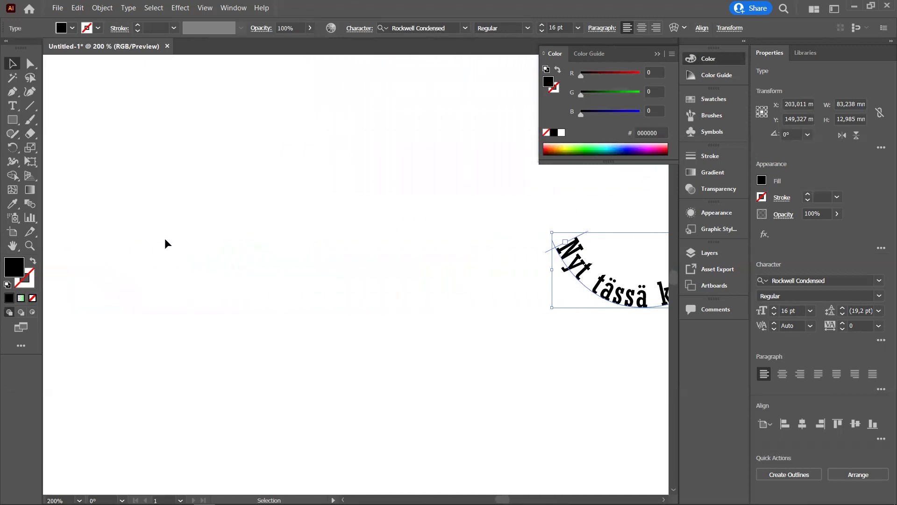
scroll(165, 239, "right", 6)
scroll(165, 239, "left", 3)
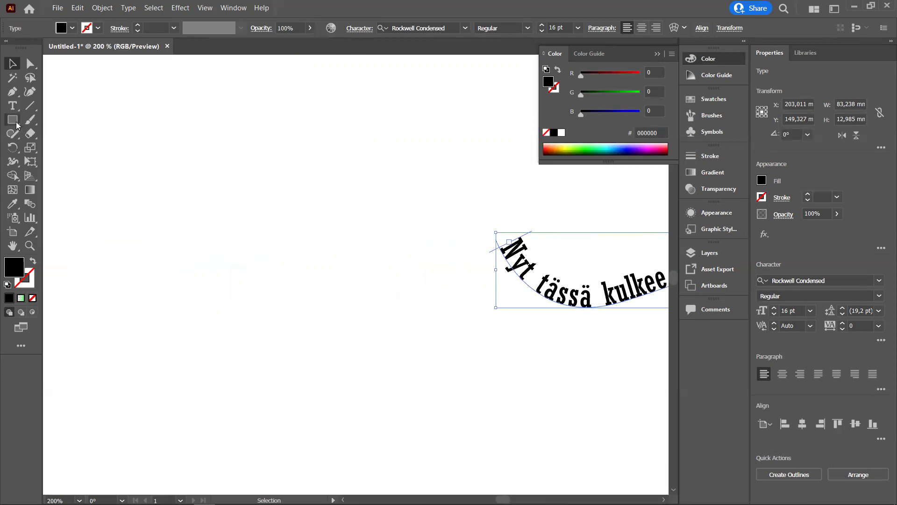
left_click_drag(12, 120, 42, 124)
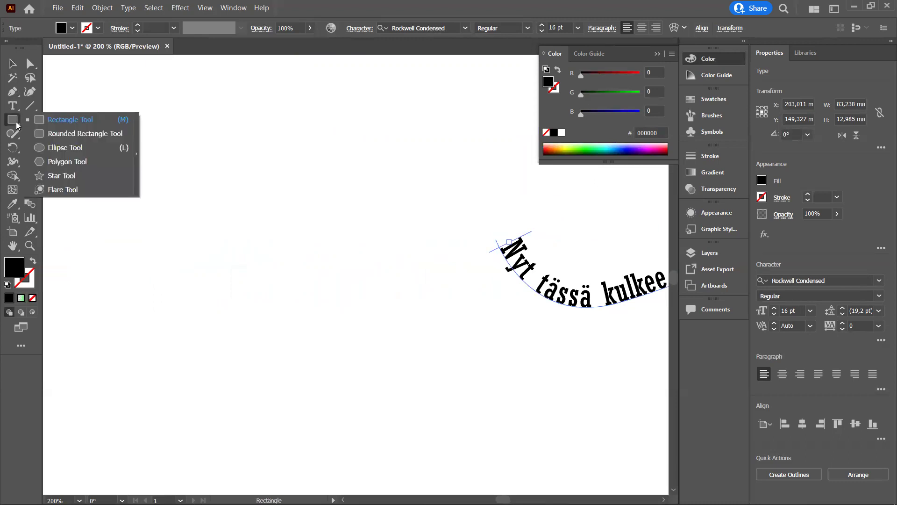
left_click(69, 148)
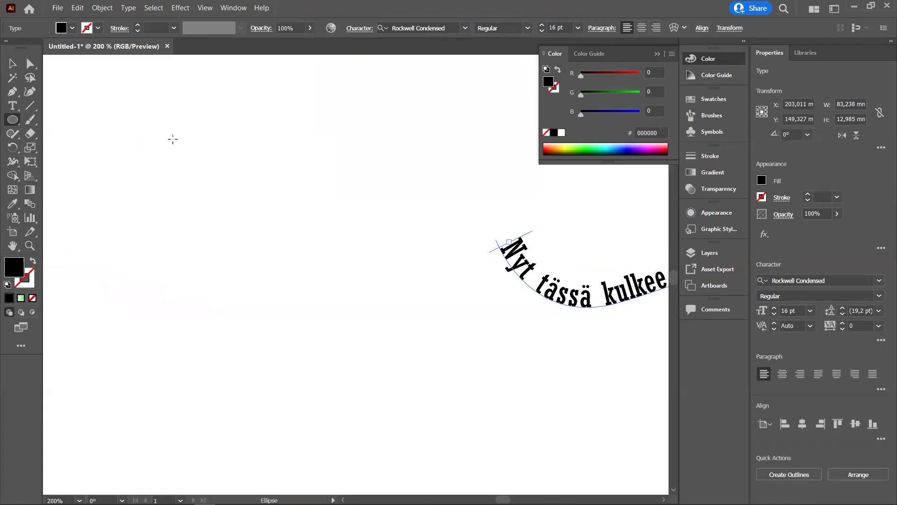
left_click_drag(173, 139, 414, 370)
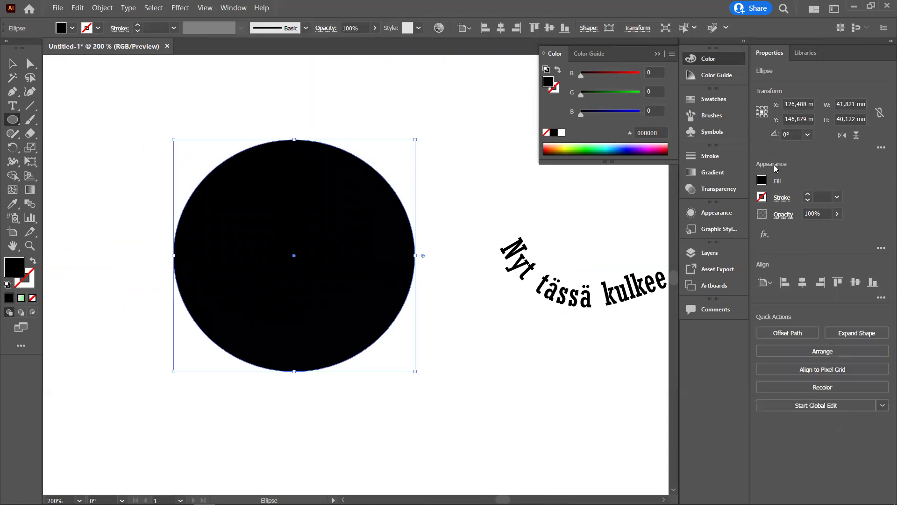
left_click(762, 180)
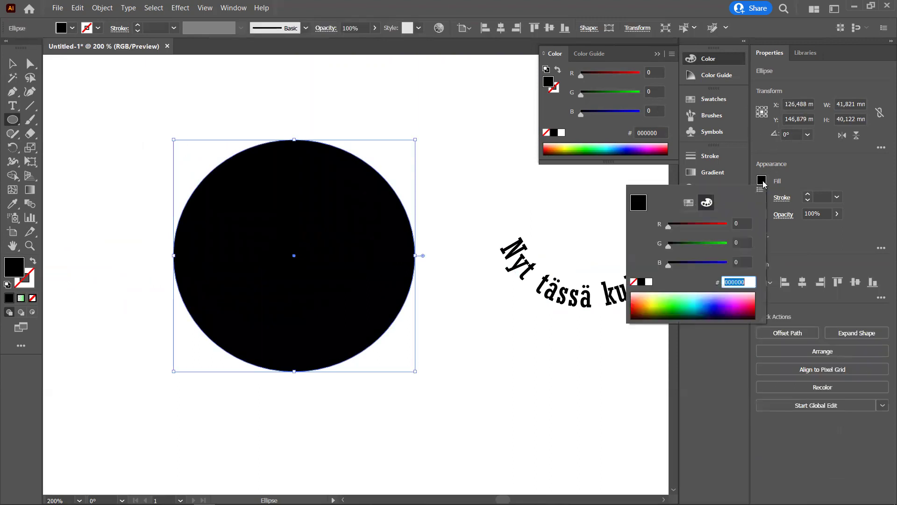
- Give the circle a white fill and a 1 pt black outline
left_click(789, 171)
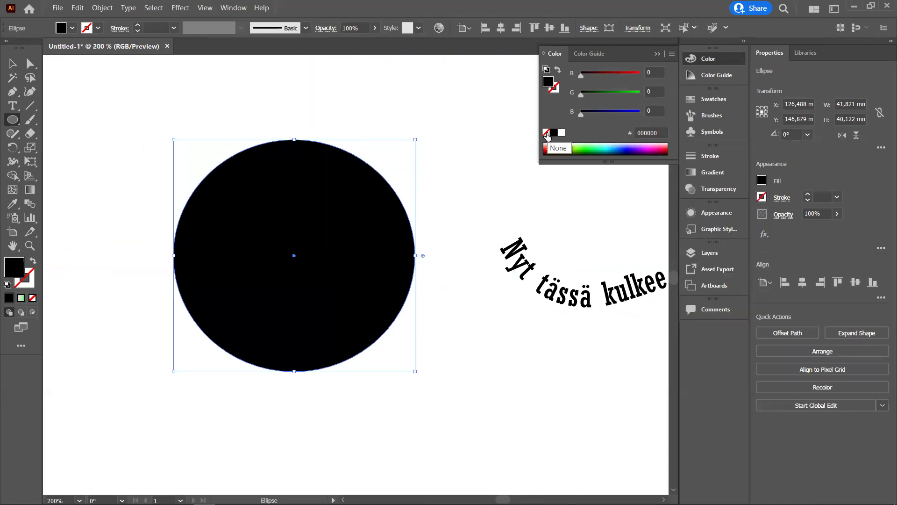
left_click(561, 133)
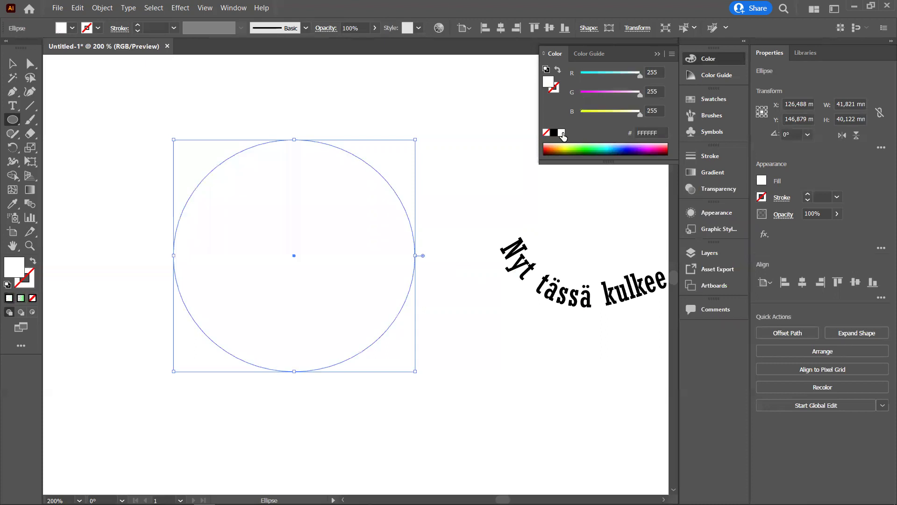
key("x")
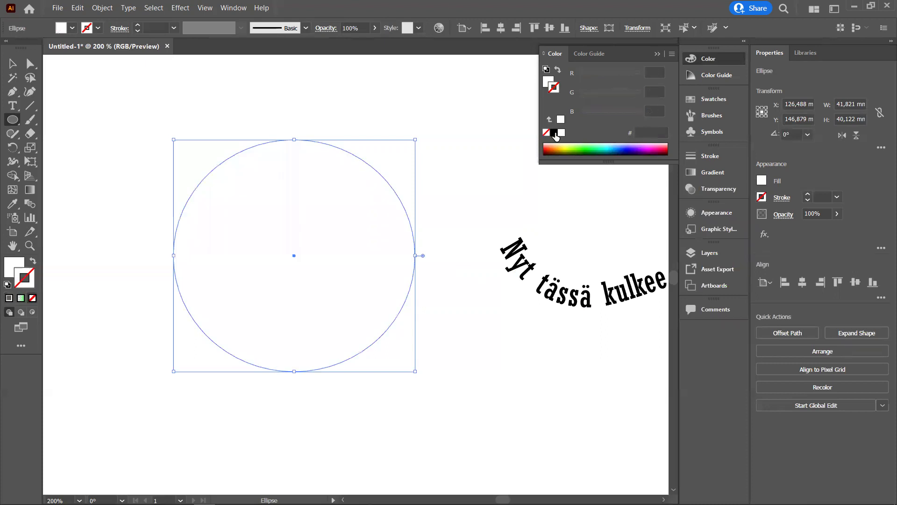
left_click(554, 133)
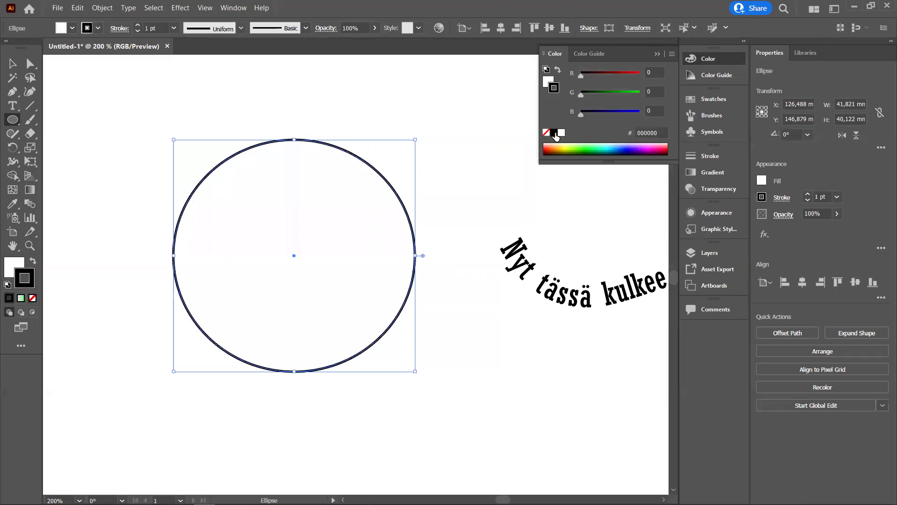
left_click(14, 108)
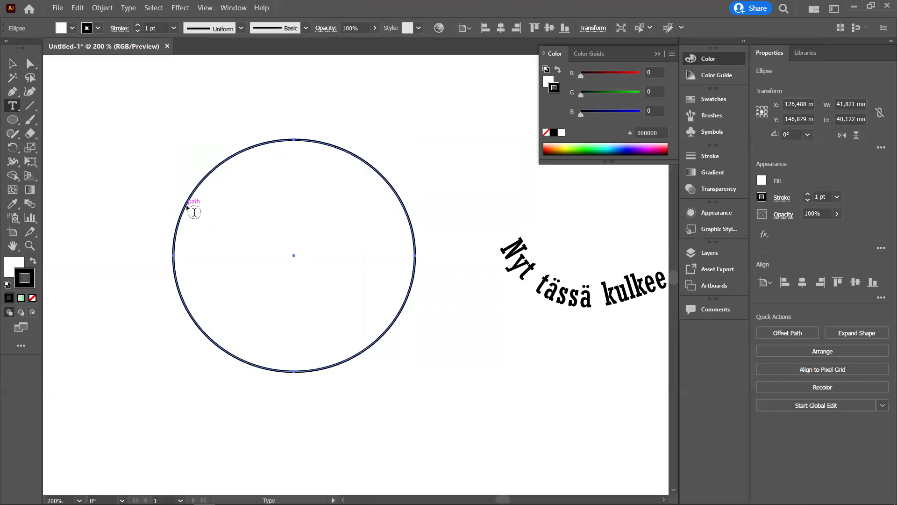
- Turn the circle into area text reading 'Näin teksti on ympyrän sisällä ja siellä pysyy..'
left_click(187, 206)
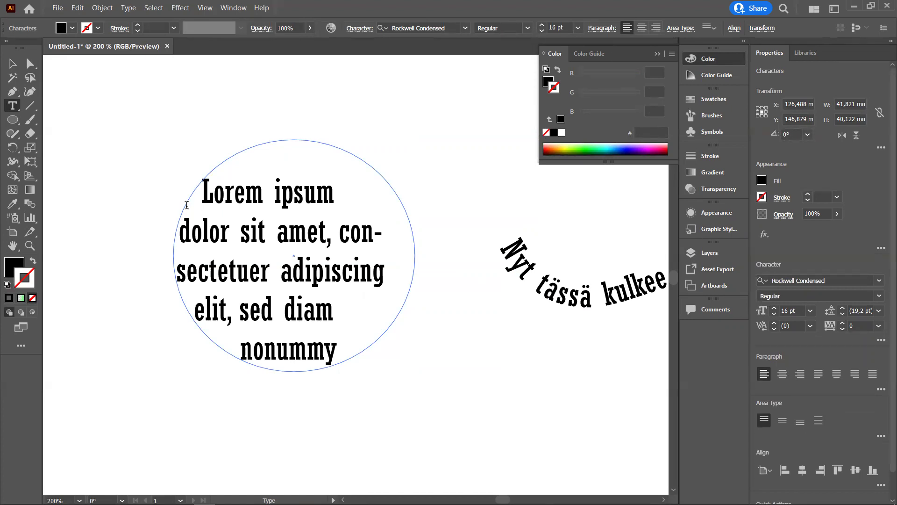
key("ctrl+a")
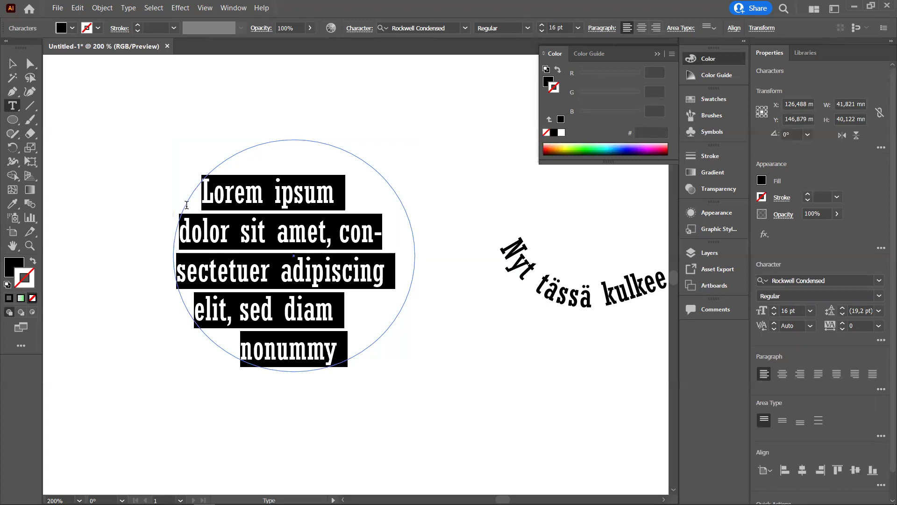
type("Näin t")
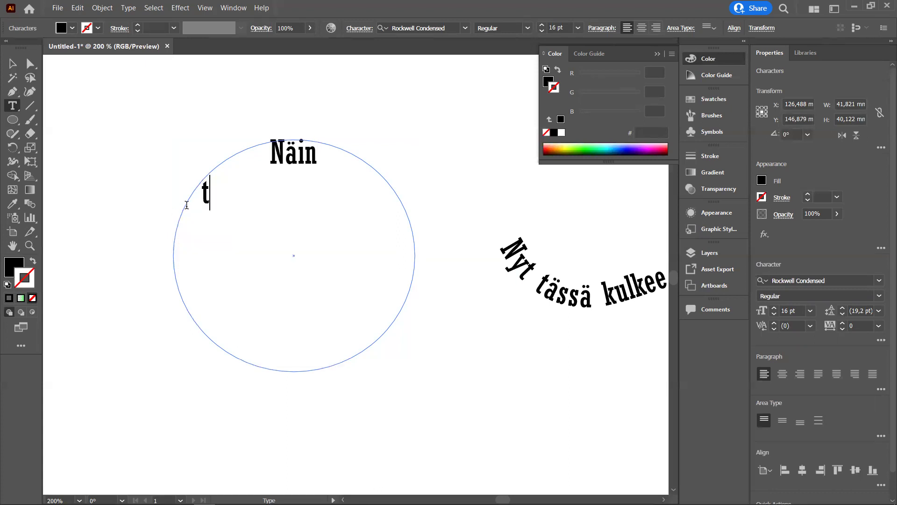
type("eksti on ympy")
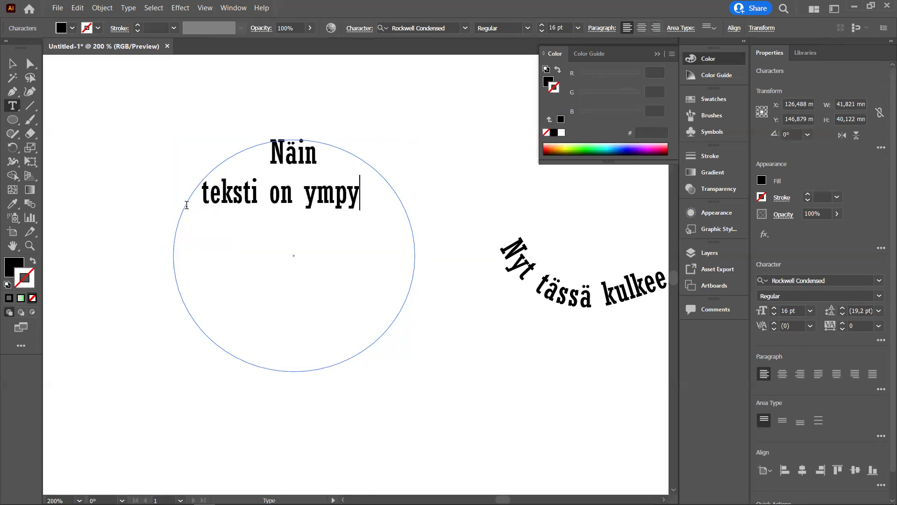
type("rän sisällä ")
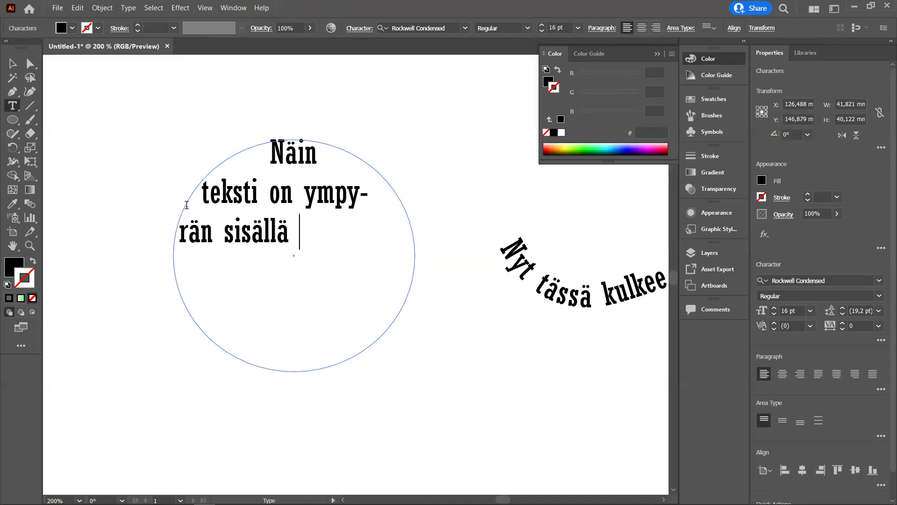
type("ja siellä pysyy")
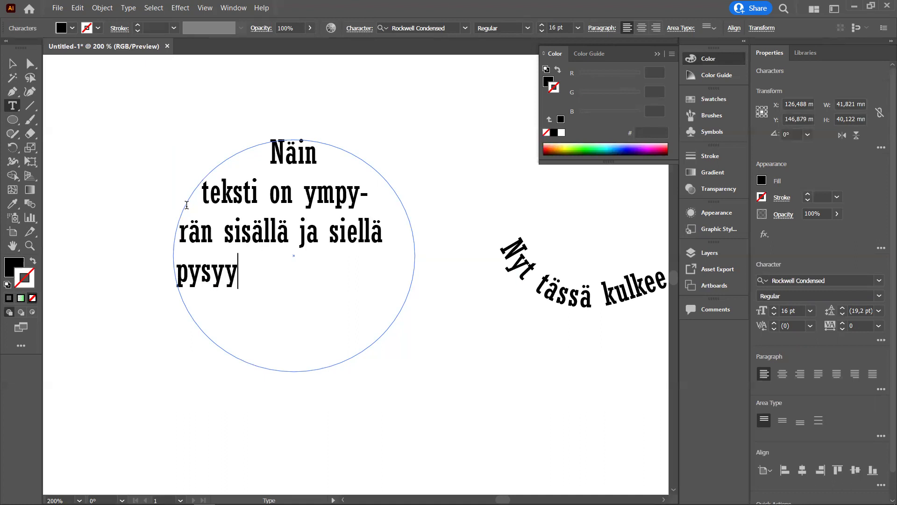
type("...")
left_click(31, 64)
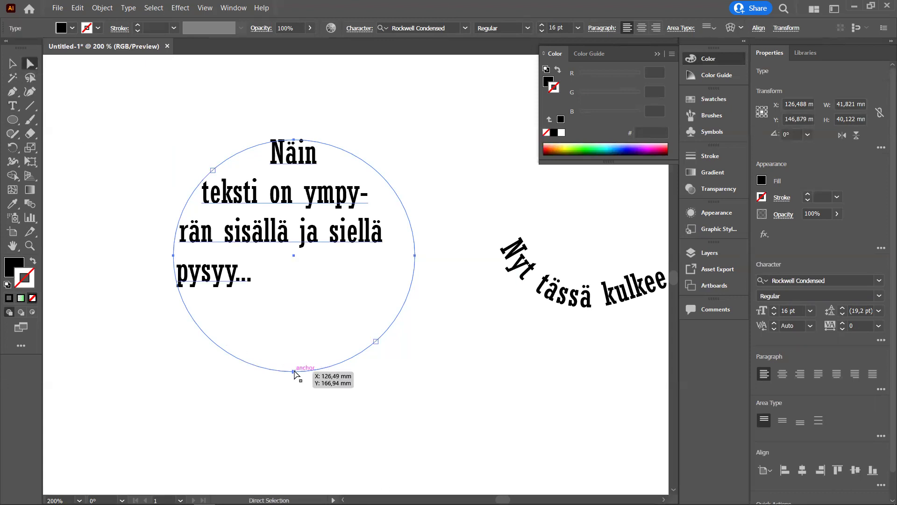
- Flatten the circle by dragging its bottom and right anchors, then undo back to the plain outlined circle
left_click(294, 370)
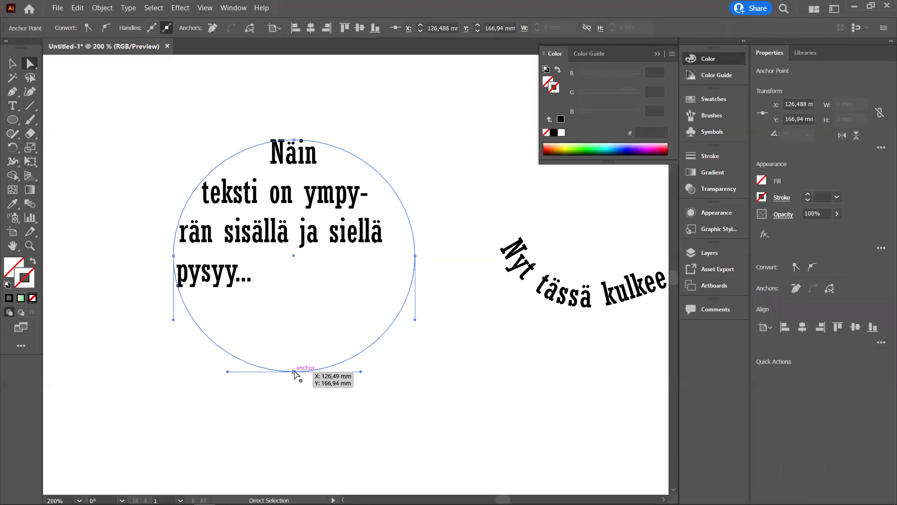
mouse_move(293, 371)
left_mouse_down()
mouse_move(286, 206)
mouse_move(294, 331)
left_mouse_up()
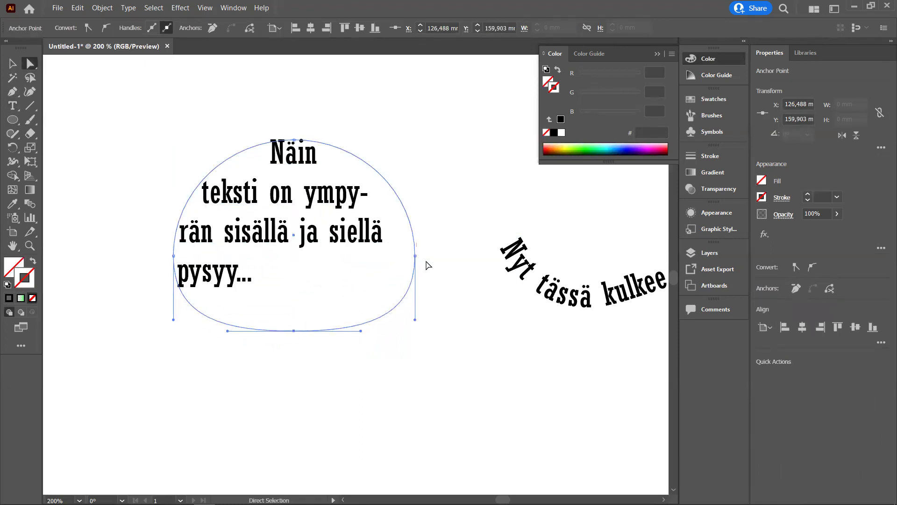
mouse_move(414, 256)
left_mouse_down()
mouse_move(354, 256)
mouse_move(372, 267)
mouse_move(413, 264)
left_mouse_up()
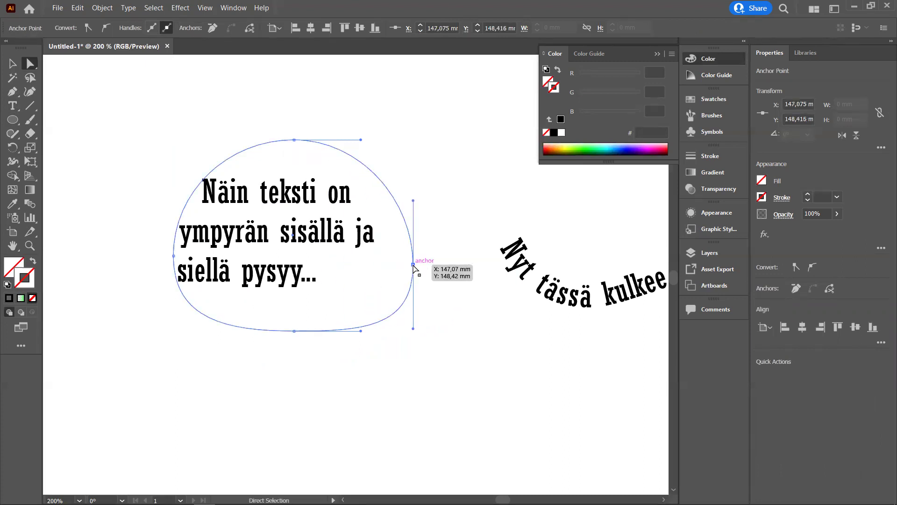
key("ctrl+z")
key("ctrl+z")
key("ctrl+z")
key("ctrl+z")
key("ctrl+z")
key("ctrl+z")
key("ctrl+z")
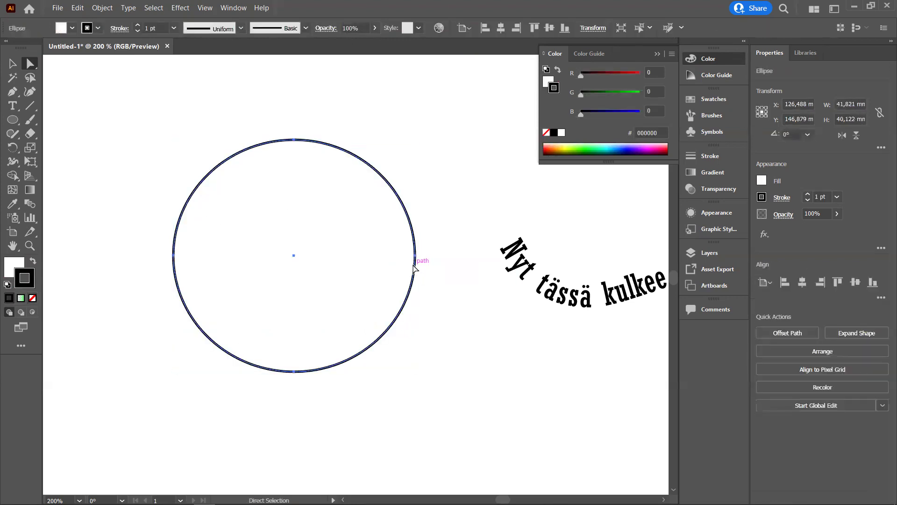
- Fill the circle with Area Type placeholder text, undo it, and choose the Type on a Path Tool
left_click(12, 92)
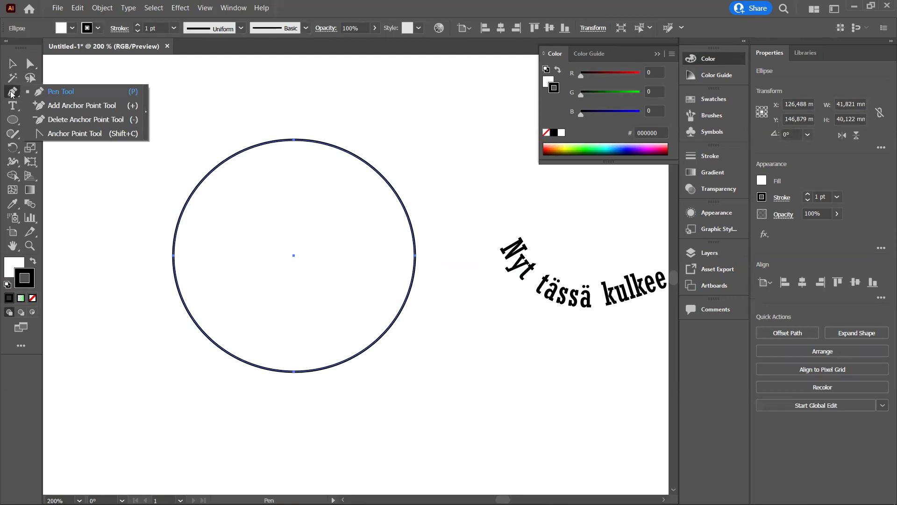
left_click(13, 106)
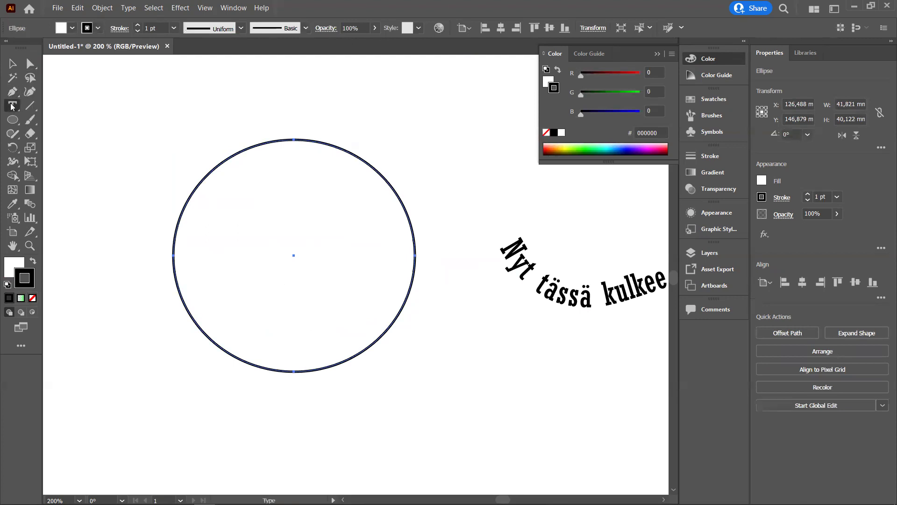
left_click(18, 111)
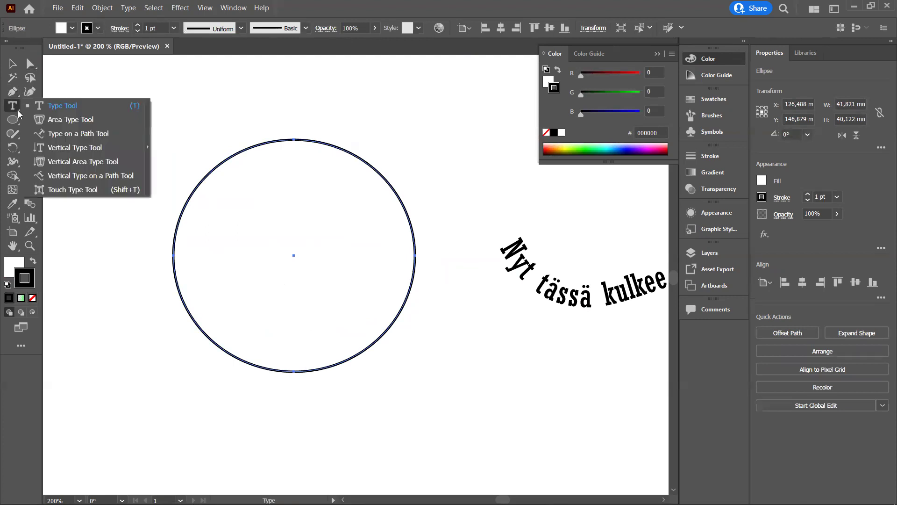
left_click(57, 121)
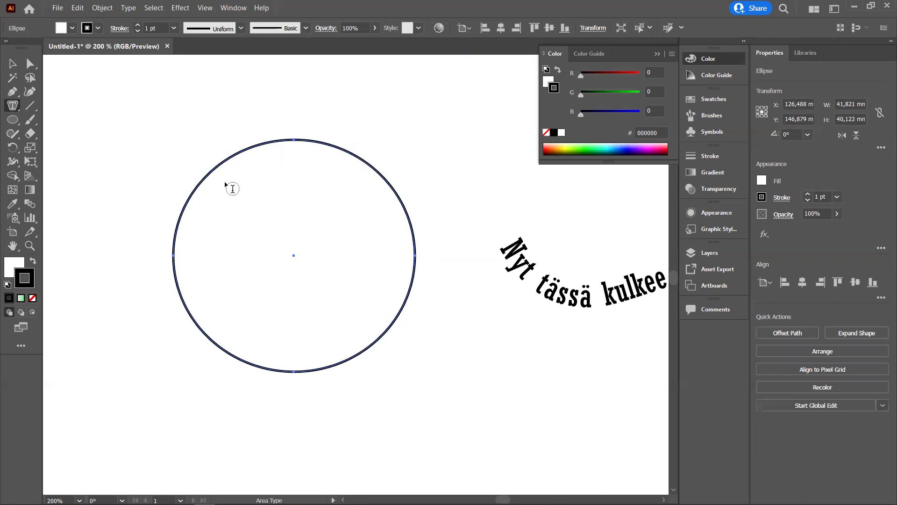
left_click(232, 188)
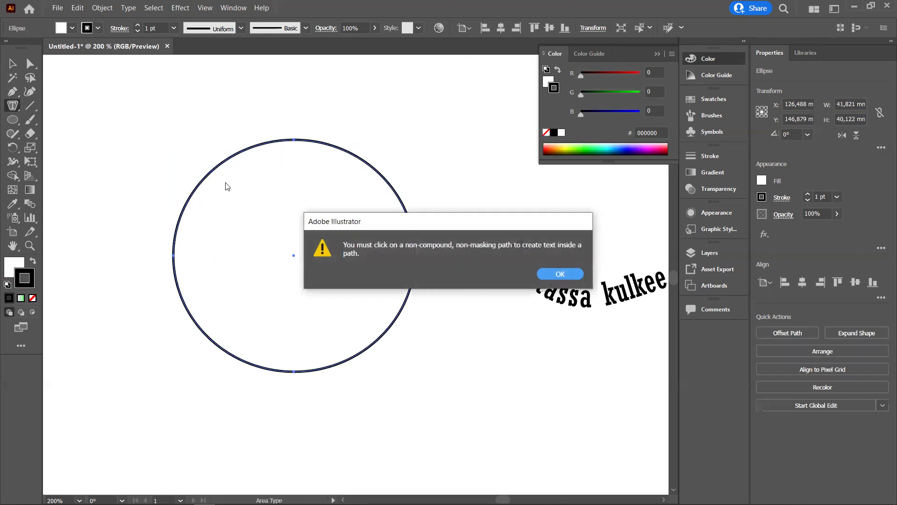
left_click(561, 274)
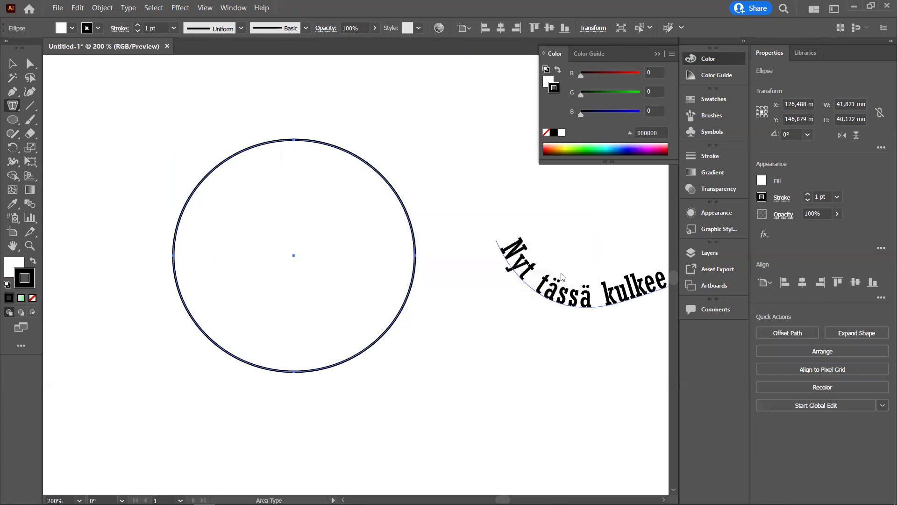
left_click(242, 160)
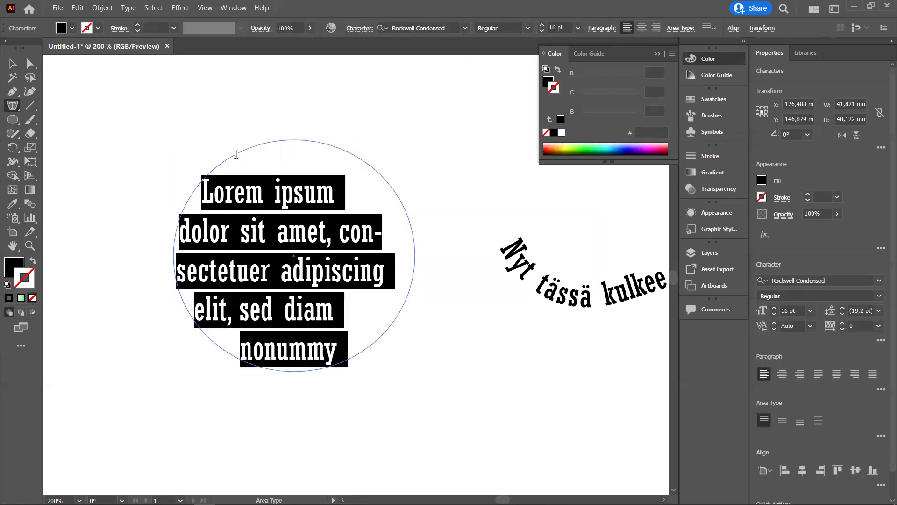
key("ctrl+z")
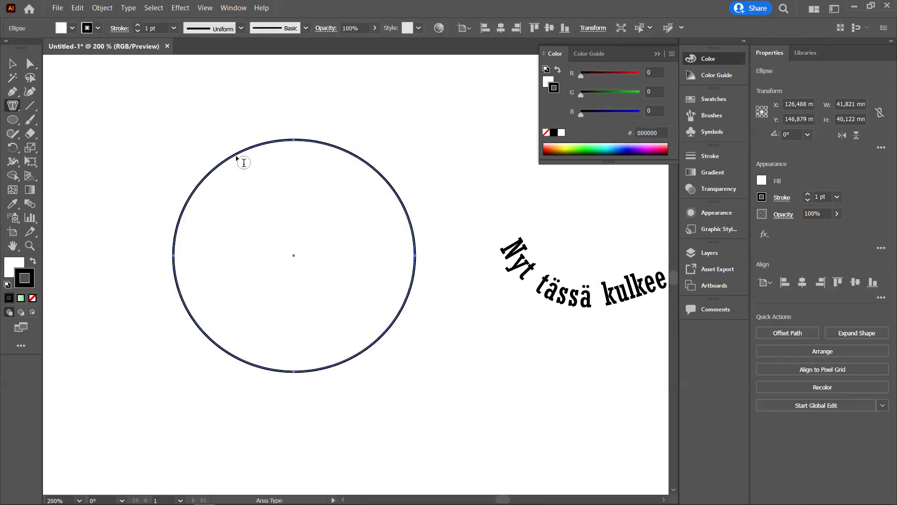
left_click(14, 109)
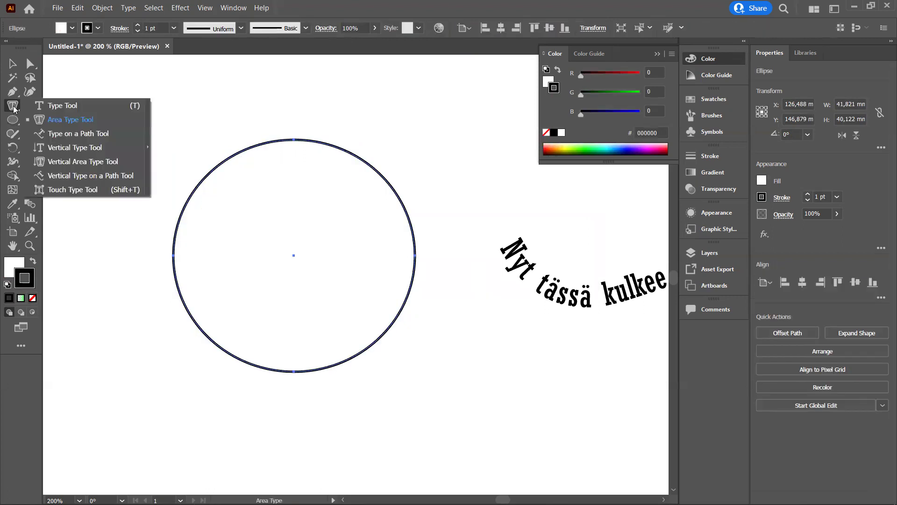
left_click(62, 133)
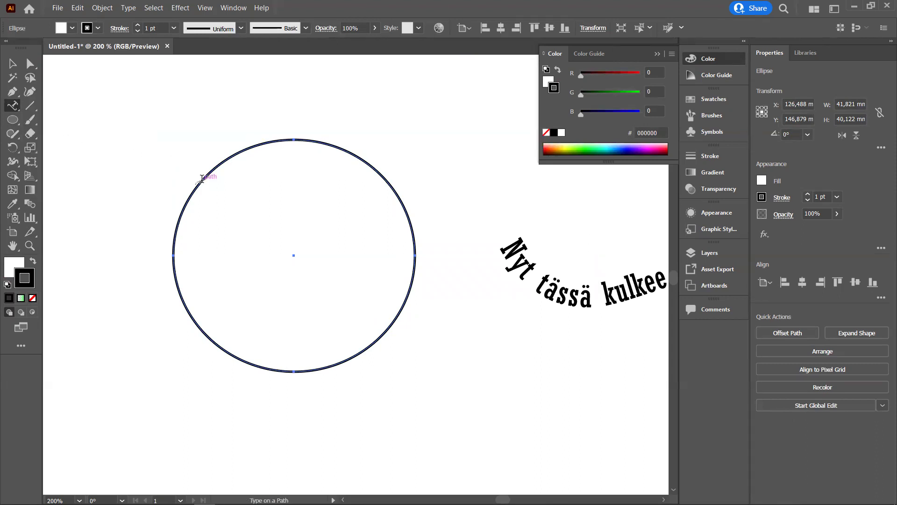
- Type 'Nyt teksti on ympyrän ulkoreunalla ja kulkee siellä ympäri ja ympäri' along the circle's outline
left_click(202, 179)
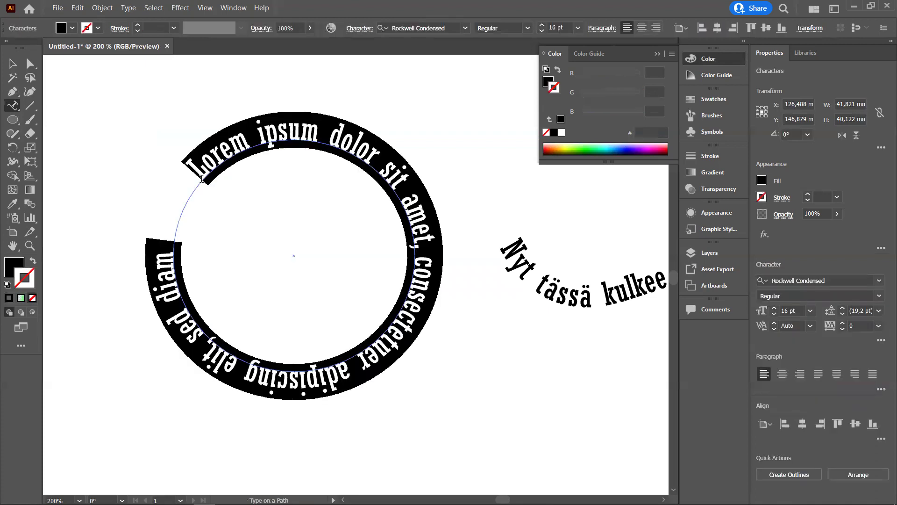
type("Nyt ")
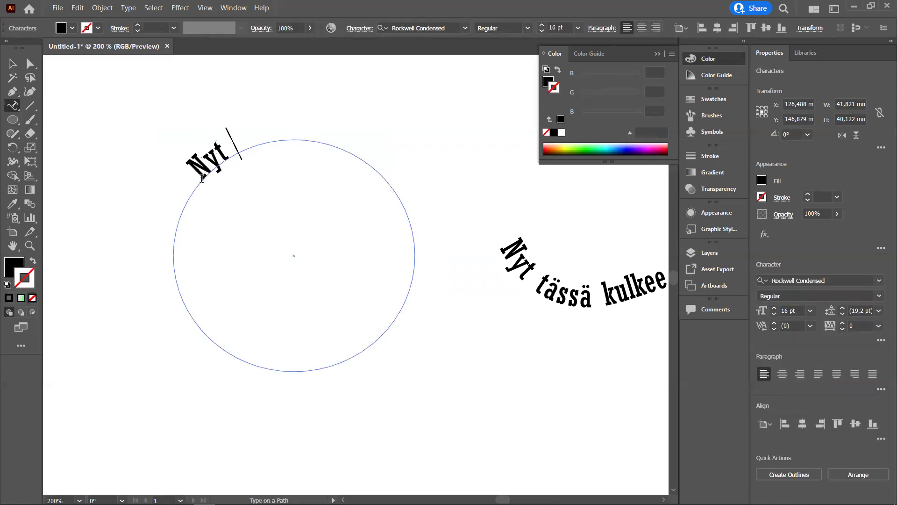
type("teksti on ymp")
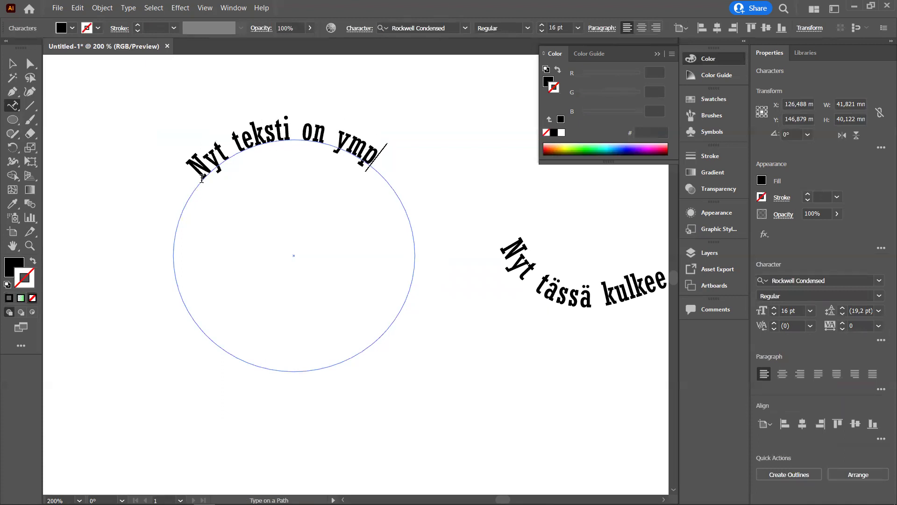
type("yrän ulkore")
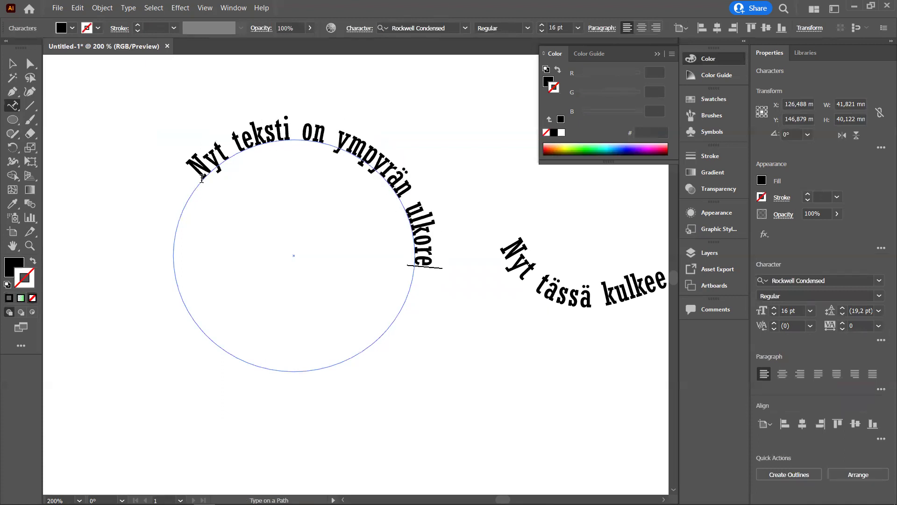
type("unalla")
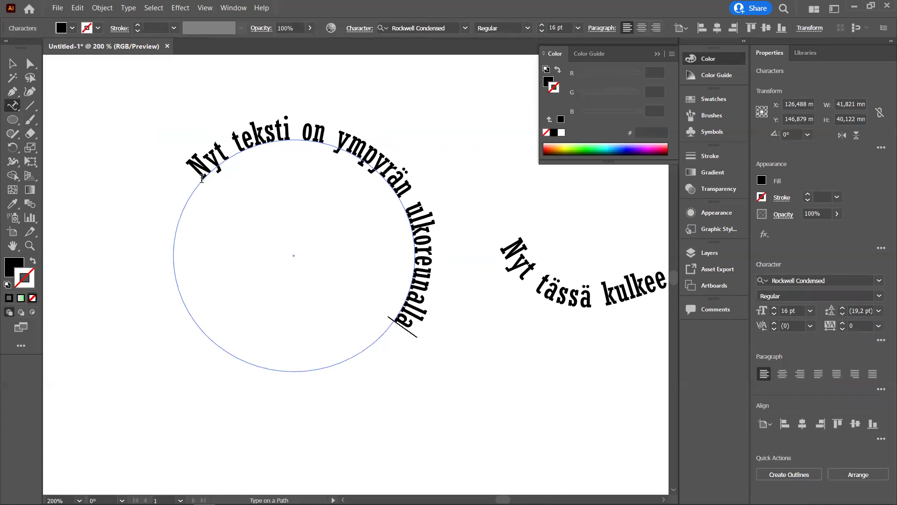
type(" ja kulkee siellä ympäri ja")
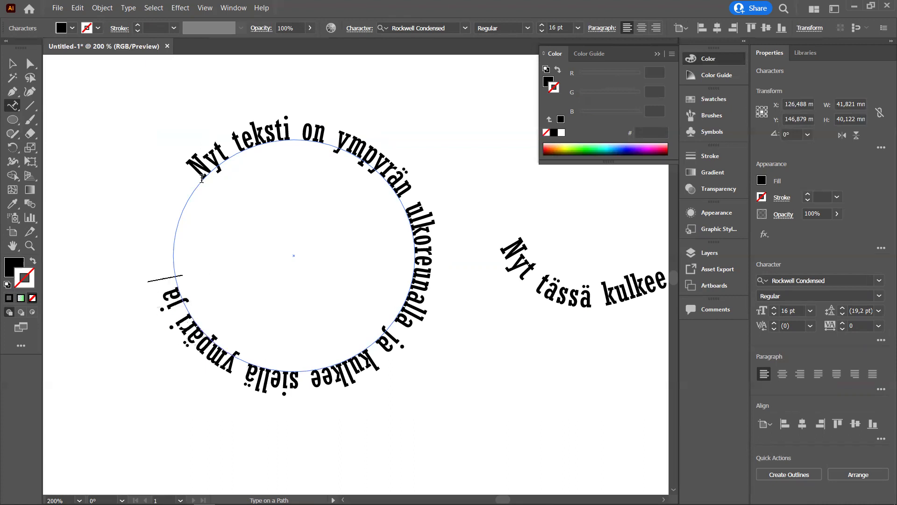
type(" ympäri")
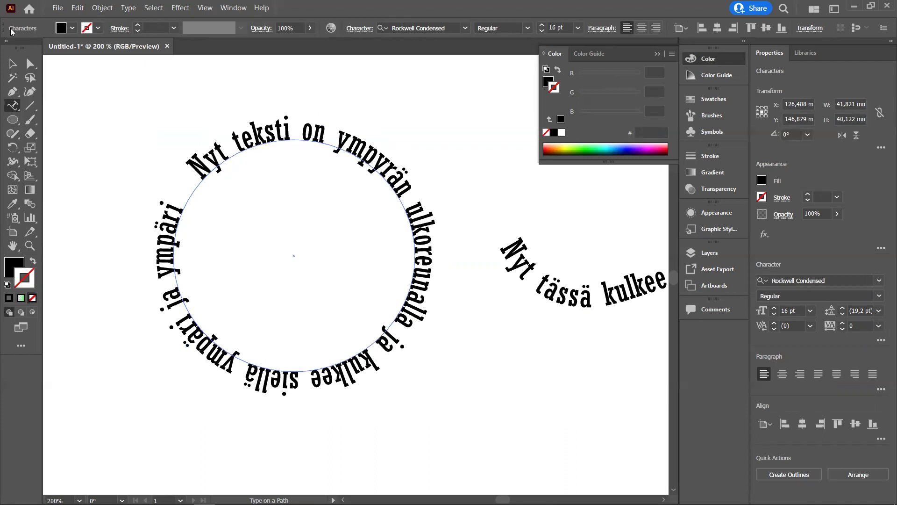
left_click(28, 68)
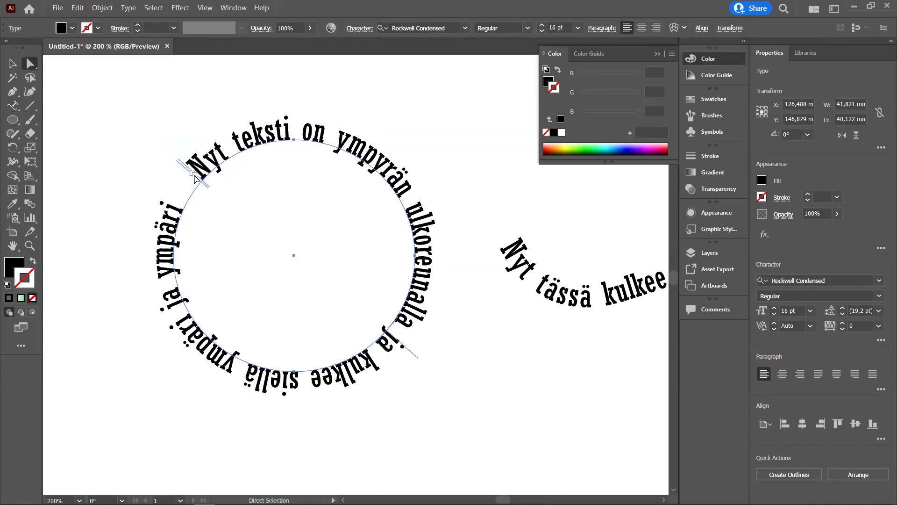
- Drag the path text's start and end brackets so the sentence begins just right of the circle's top
left_click_drag(194, 177, 263, 143)
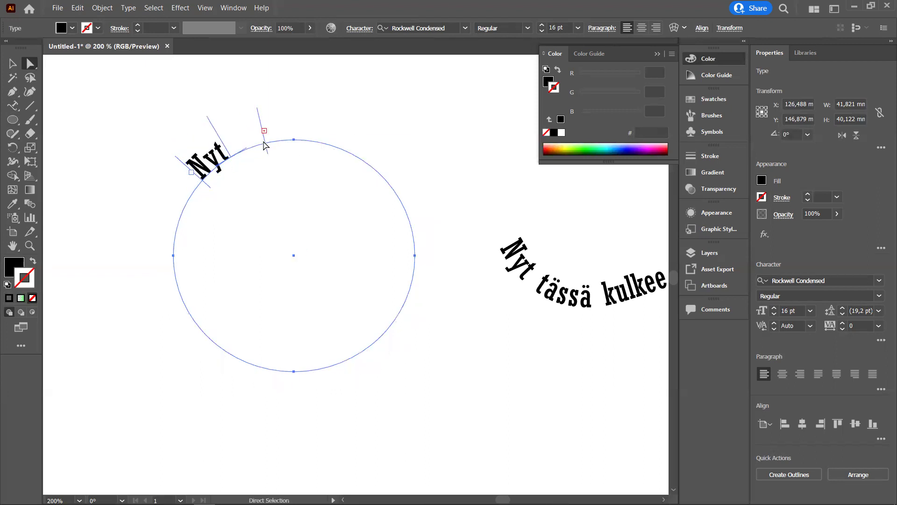
mouse_move(264, 145)
left_mouse_down()
mouse_move(195, 177)
mouse_move(181, 193)
left_mouse_up()
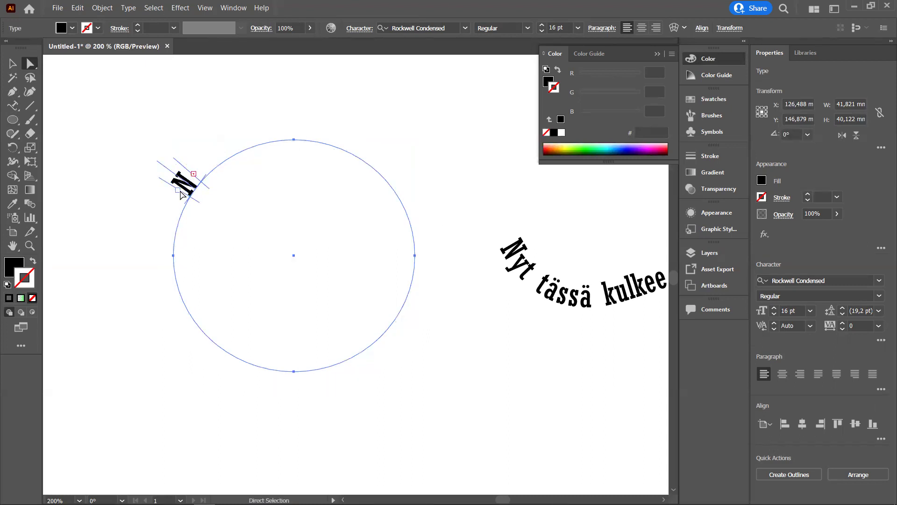
mouse_move(178, 194)
left_mouse_down()
mouse_move(179, 183)
mouse_move(197, 177)
mouse_move(312, 150)
left_mouse_up()
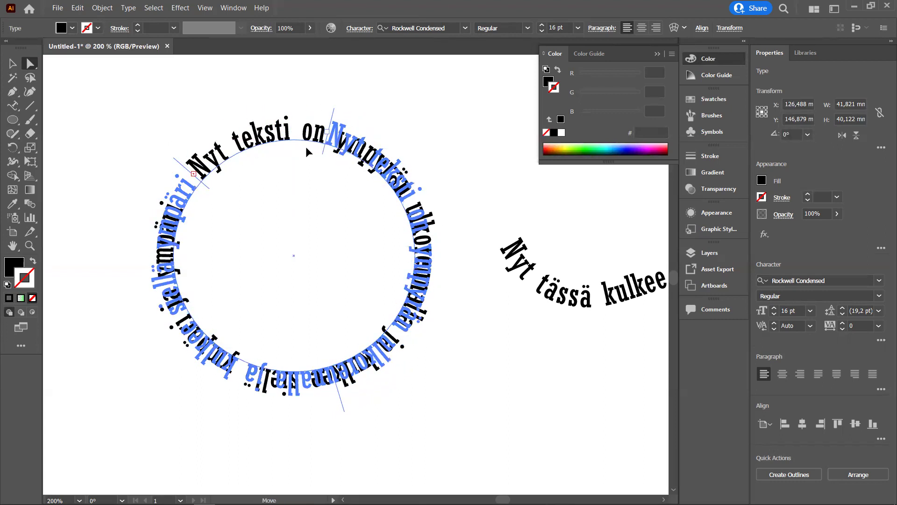
mouse_move(313, 150)
left_mouse_down()
mouse_move(293, 146)
mouse_move(365, 174)
left_mouse_up()
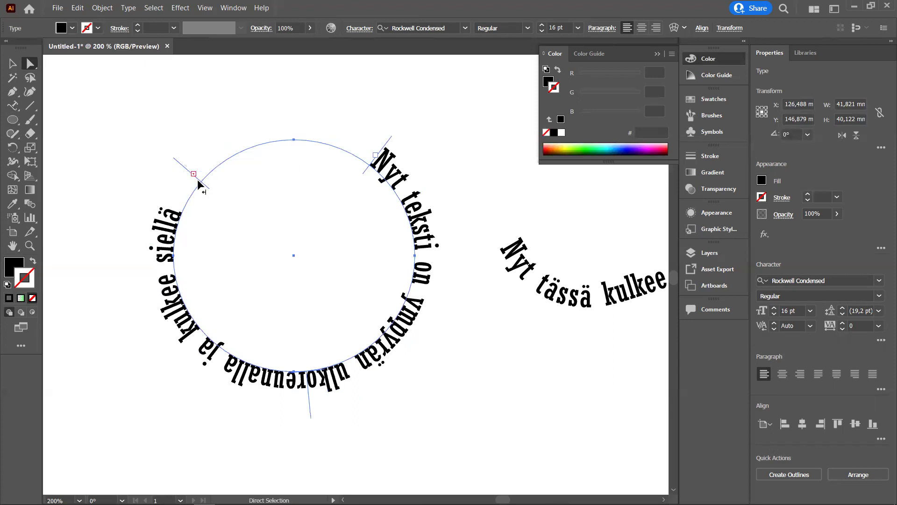
left_click_drag(199, 180, 258, 143)
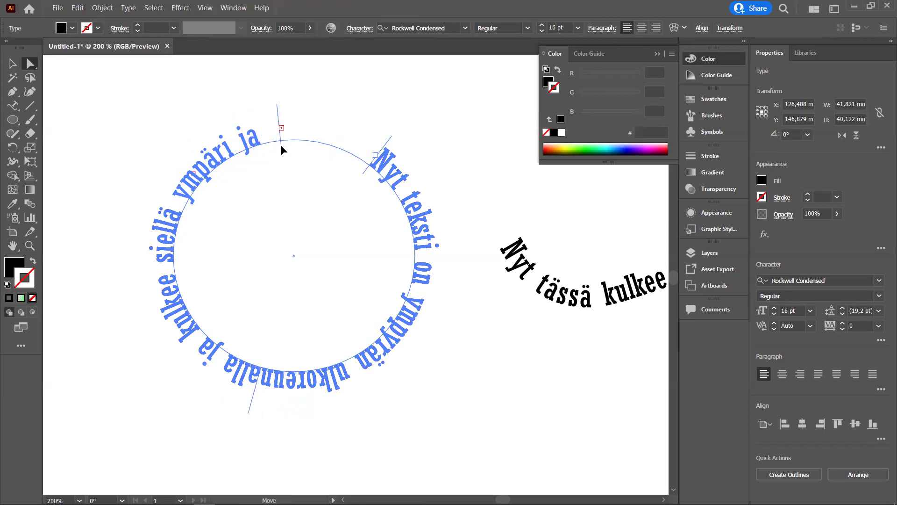
left_click_drag(258, 143, 281, 147)
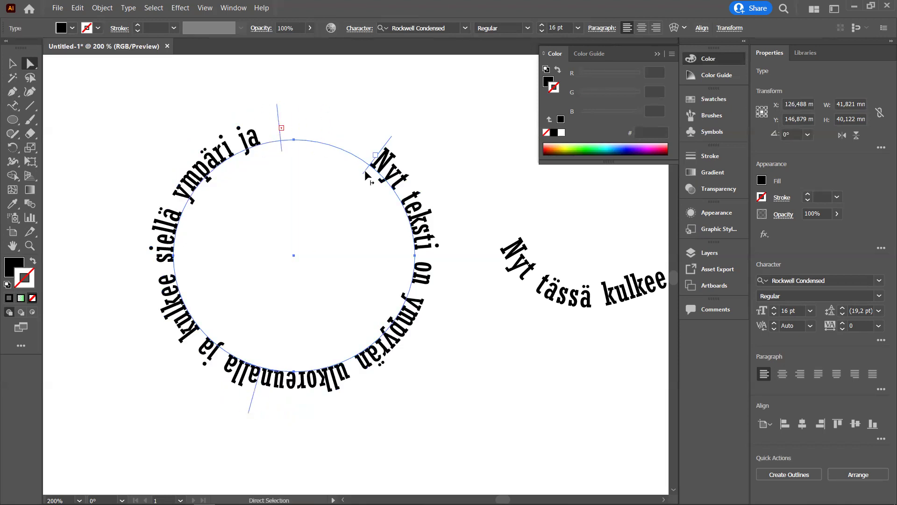
left_click_drag(364, 172, 316, 159)
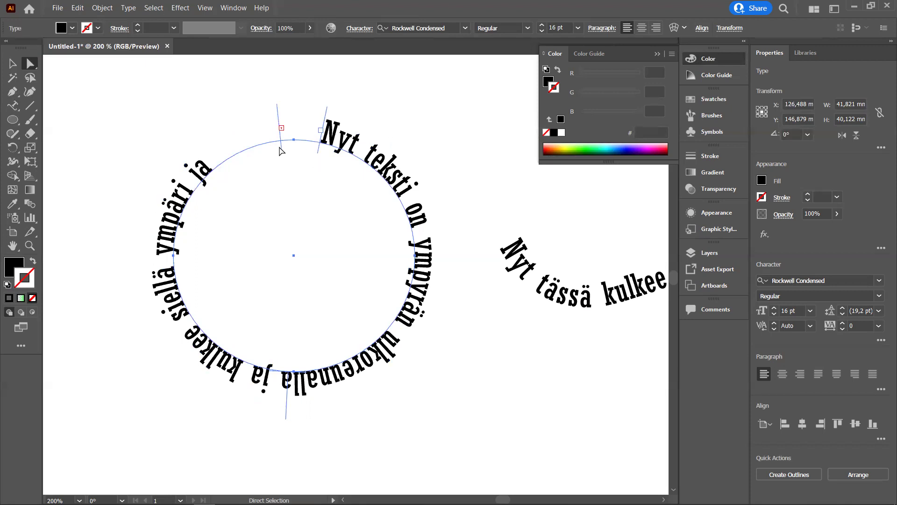
left_click_drag(279, 146, 310, 153)
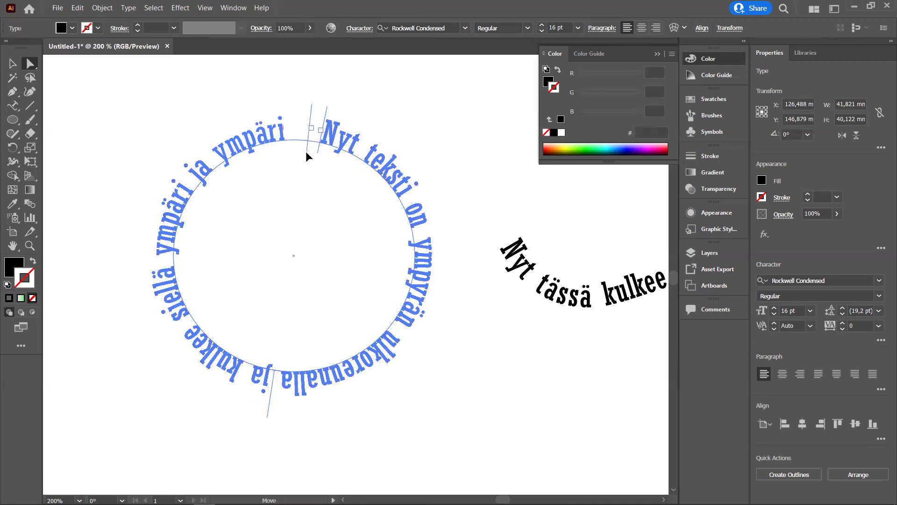
left_click_drag(310, 152, 307, 157)
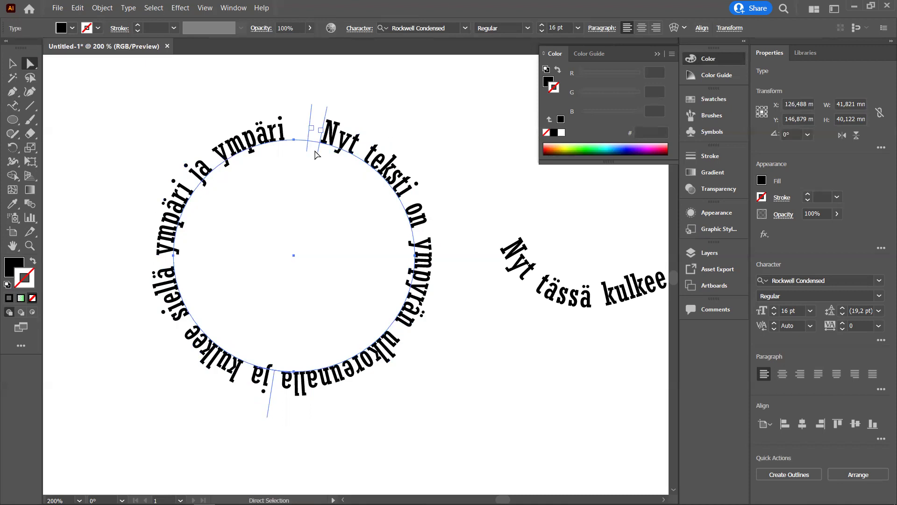
left_click_drag(307, 156, 301, 152)
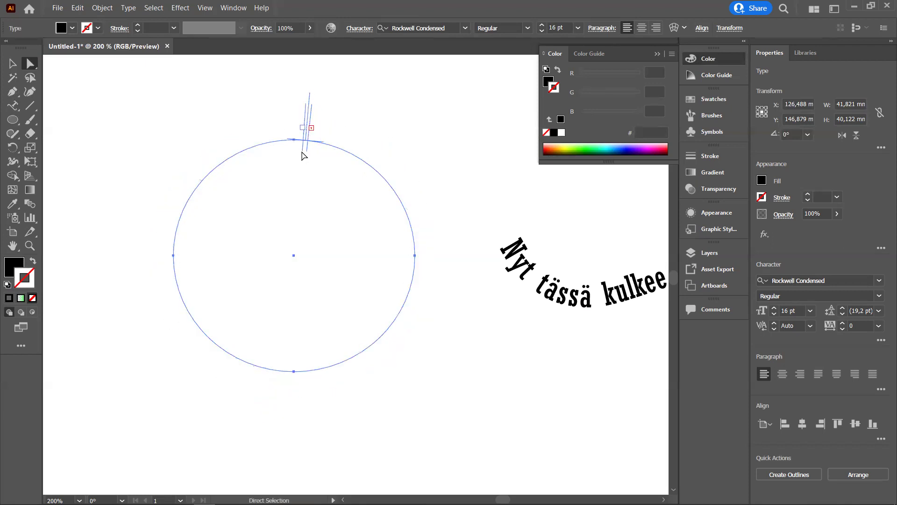
mouse_move(302, 155)
left_mouse_down()
mouse_move(331, 156)
mouse_move(356, 332)
mouse_move(292, 327)
mouse_move(260, 282)
mouse_move(276, 188)
mouse_move(291, 183)
left_mouse_up()
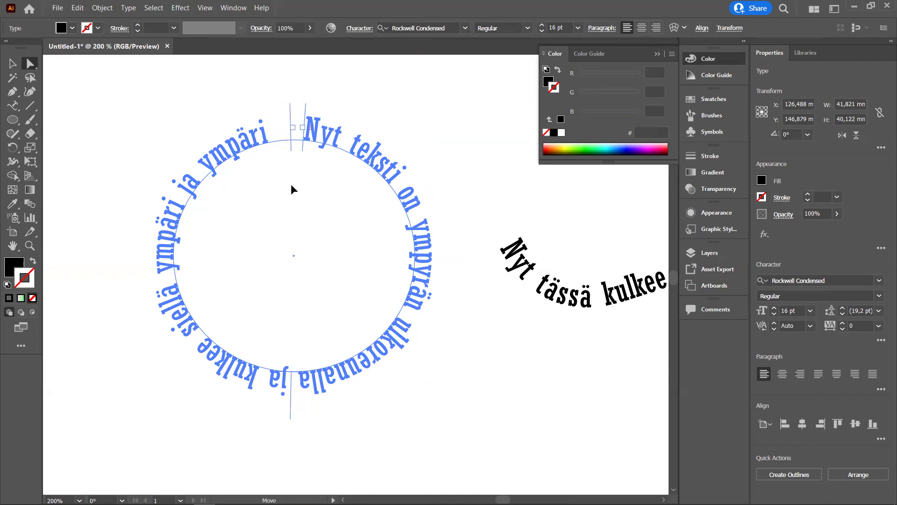